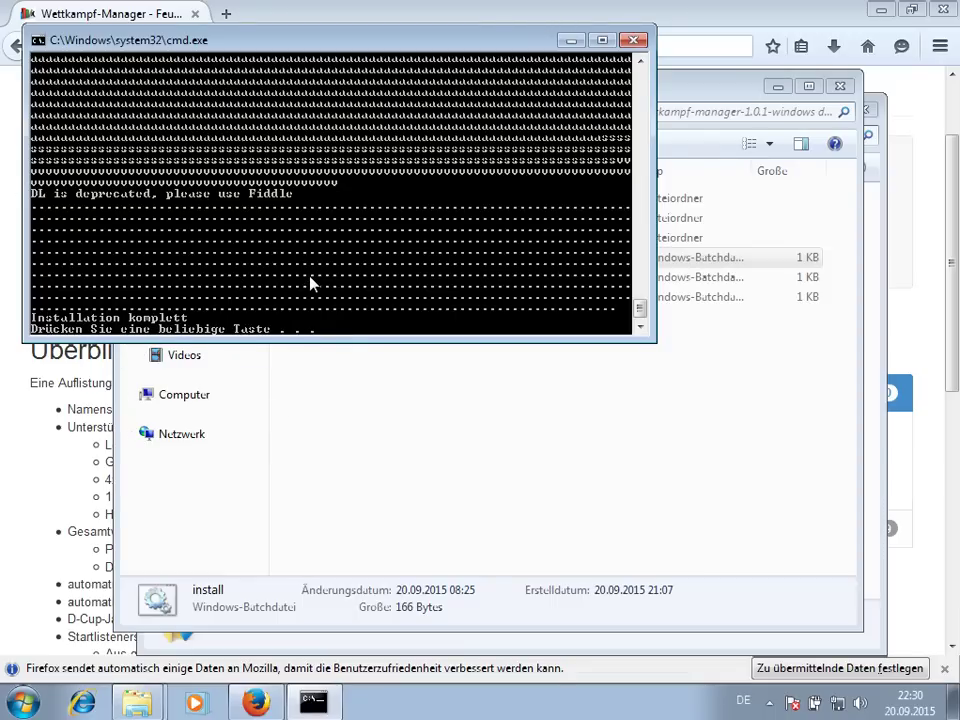
- Close the installer console and clear the selection in the wettkampf-manager-1.0.1-windows folder
{"action": "key", "text": "Return"}
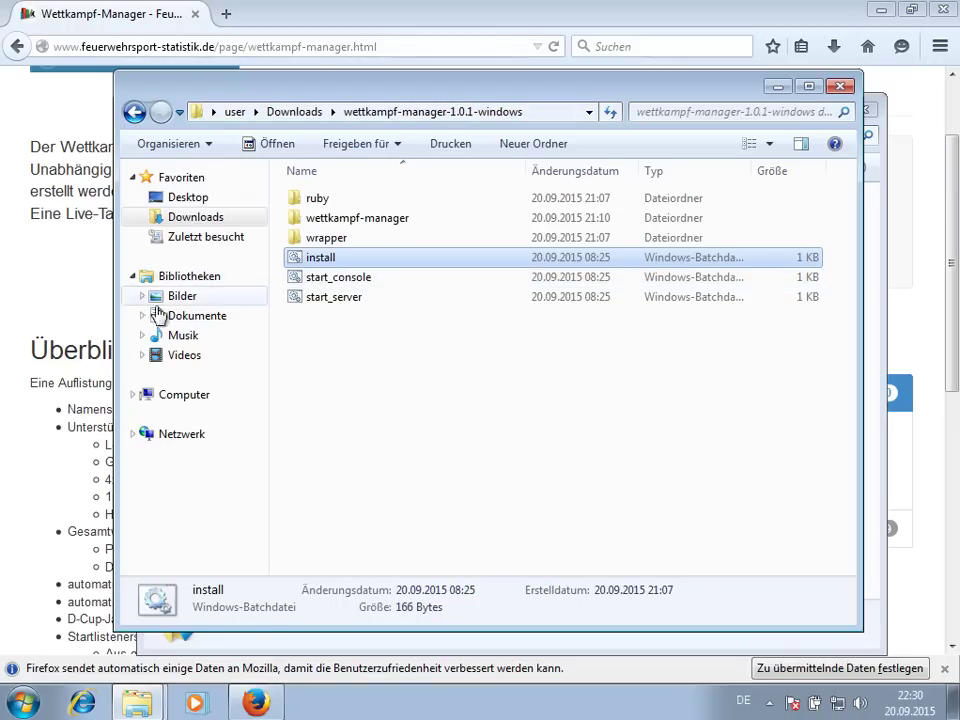
{"action": "left_click", "coordinate": [354, 317]}
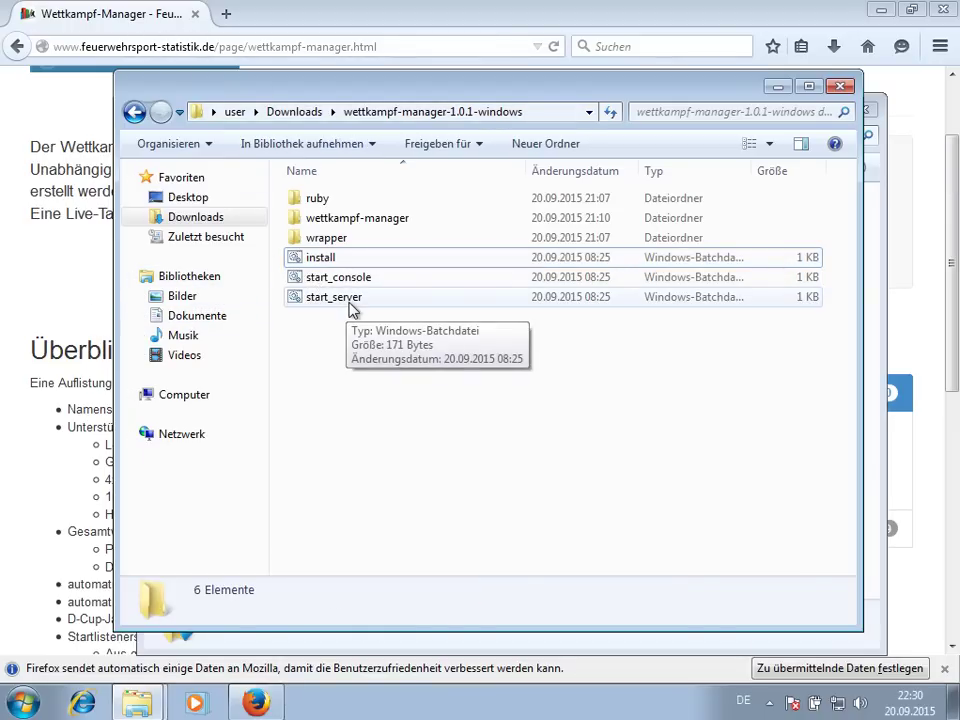
- Run start_server, allow it through the firewall, and load localhost in a new Firefox tab
{"action": "double_click", "coordinate": [348, 298]}
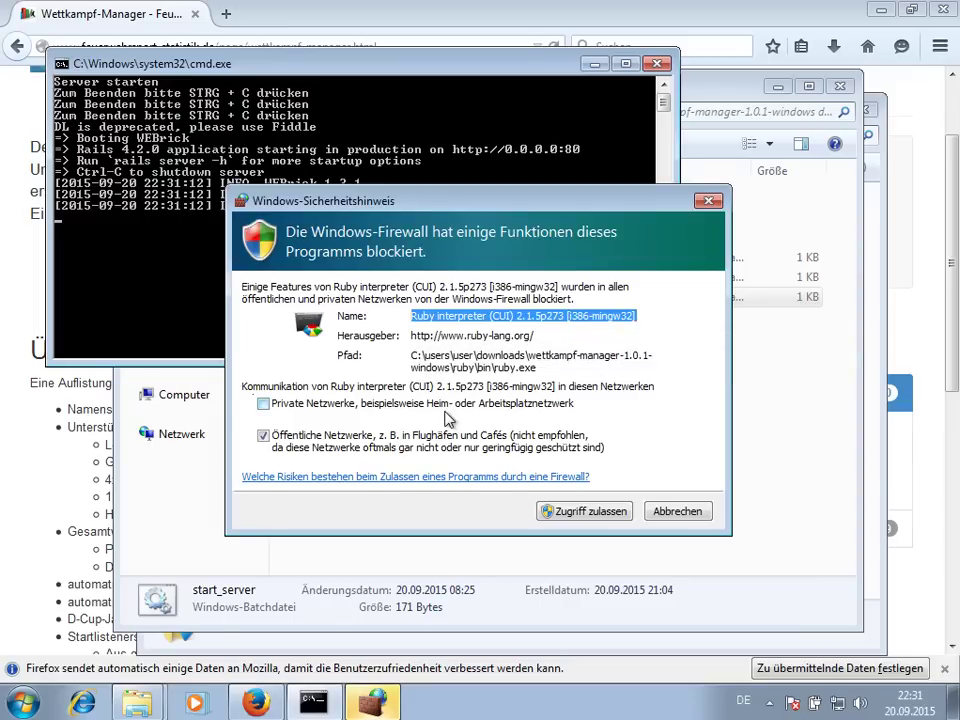
{"action": "left_click", "coordinate": [560, 513]}
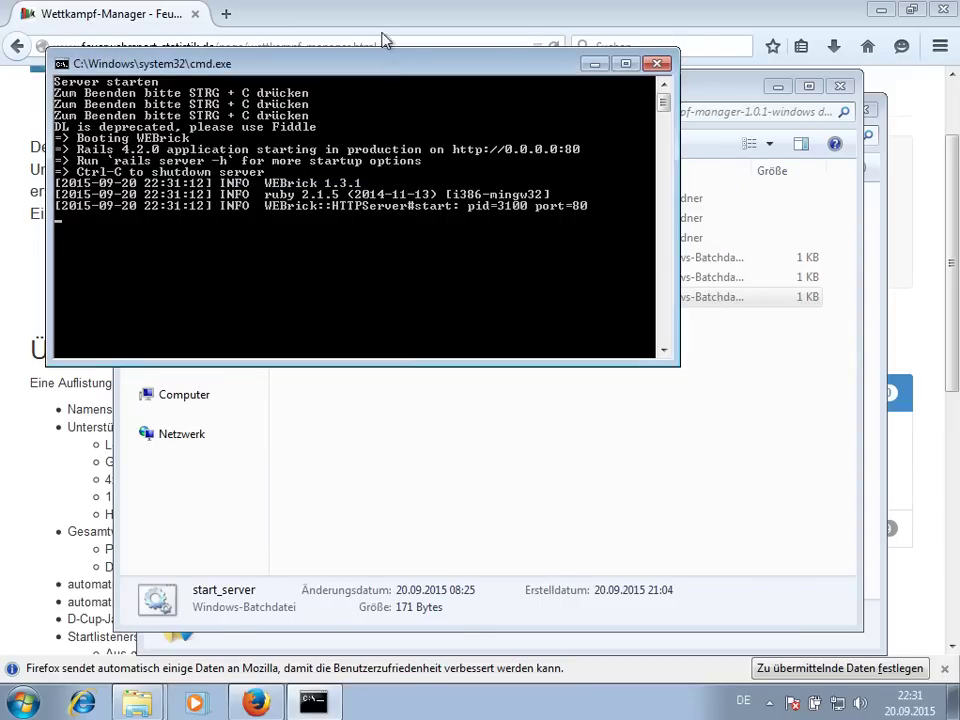
{"action": "left_click", "coordinate": [330, 20]}
{"action": "left_click", "coordinate": [227, 15]}
{"action": "type", "text": "localhos"}
{"action": "key", "text": "Return"}
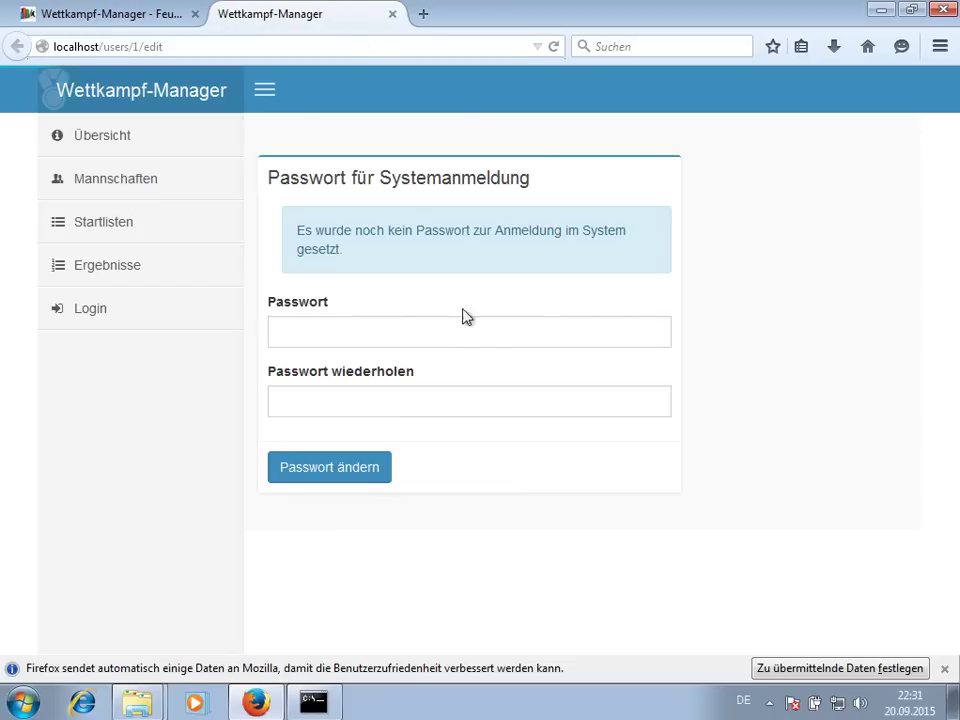
- Enter the new system password in Passwort and Passwort wiederholen, then save it
{"action": "left_click", "coordinate": [433, 329]}
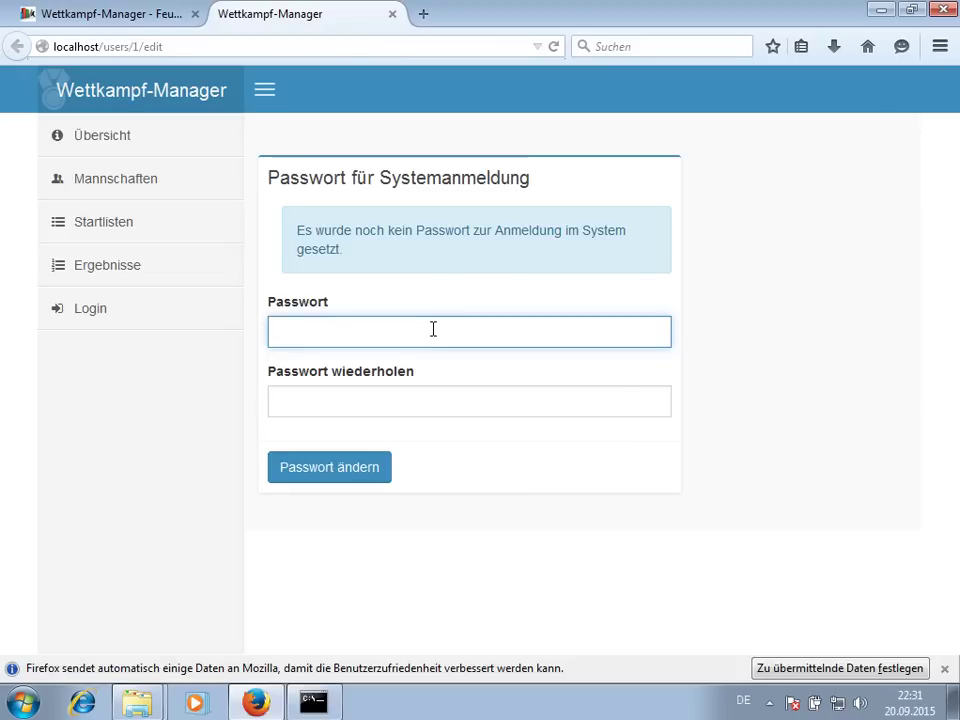
{"action": "type", "text": "a"}
{"action": "left_click", "coordinate": [328, 406]}
{"action": "type", "text": "a"}
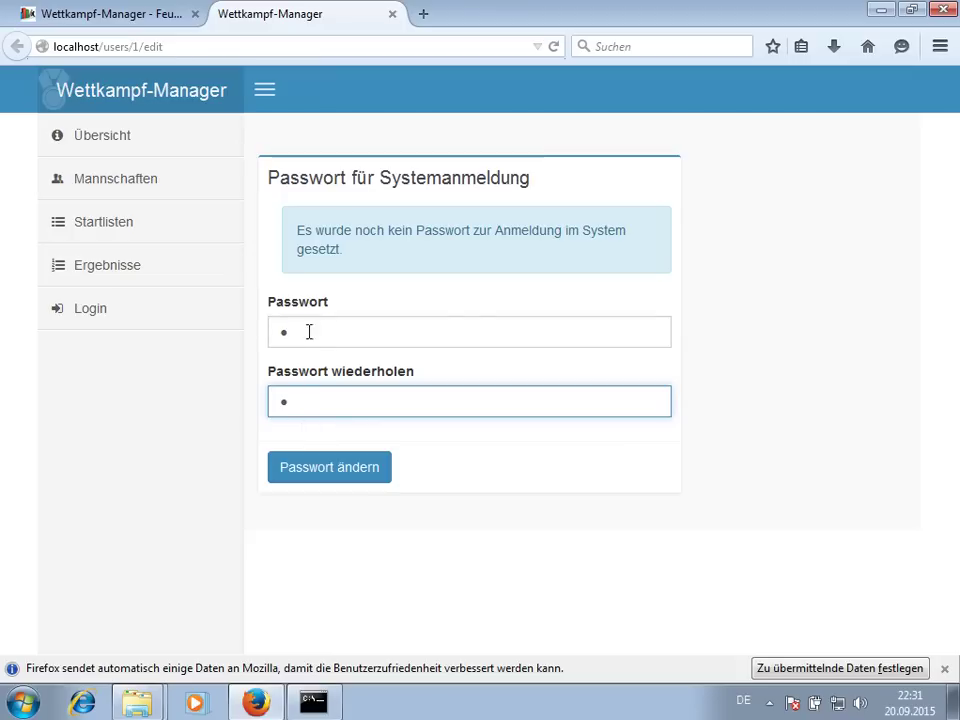
{"action": "left_click", "coordinate": [318, 469]}
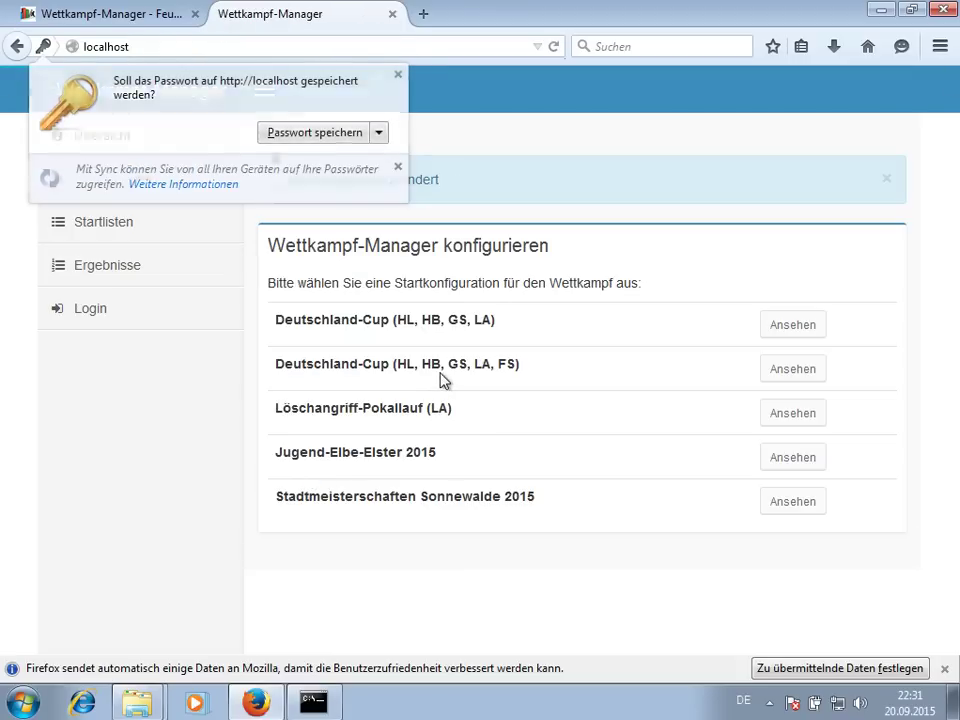
- Dismiss the save-password prompt and run the Deutschland-Cup (HL, HB, GS, LA, FS) configuration
{"action": "left_click", "coordinate": [443, 378]}
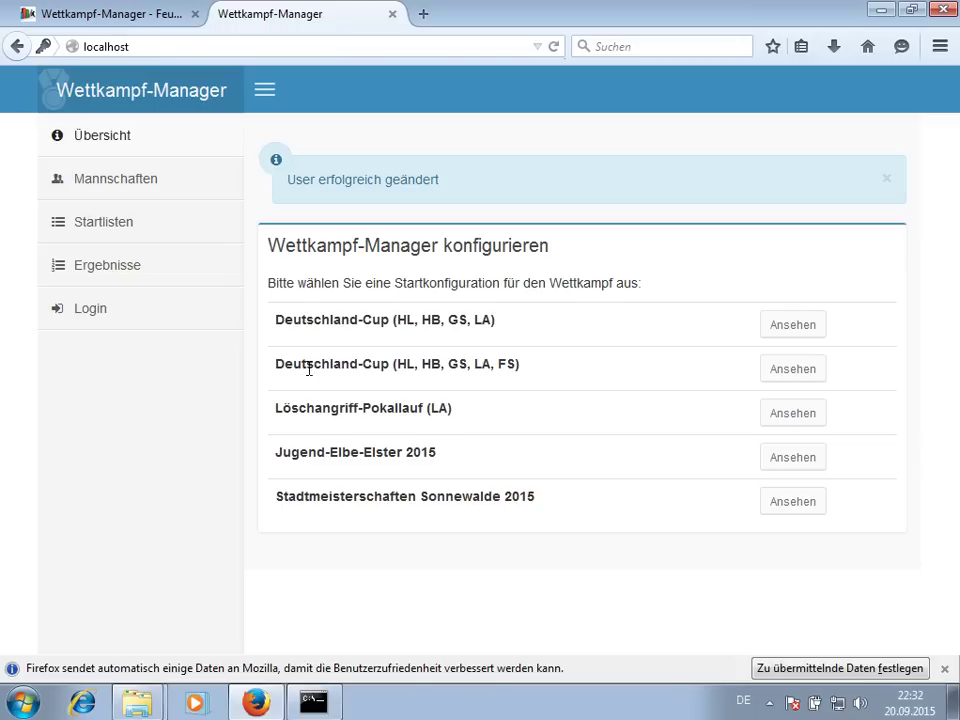
{"action": "left_click_drag", "start_coordinate": [399, 363], "coordinate": [511, 368]}
{"action": "left_click", "coordinate": [490, 371]}
{"action": "left_click", "coordinate": [517, 370]}
{"action": "left_click", "coordinate": [785, 371]}
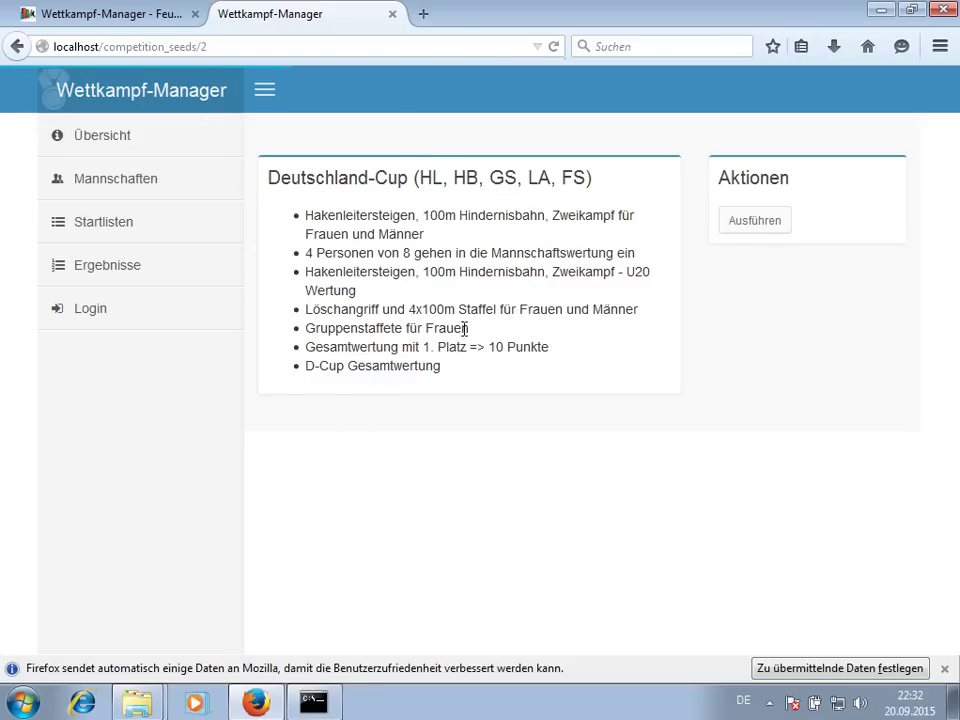
{"action": "left_click", "coordinate": [748, 224]}
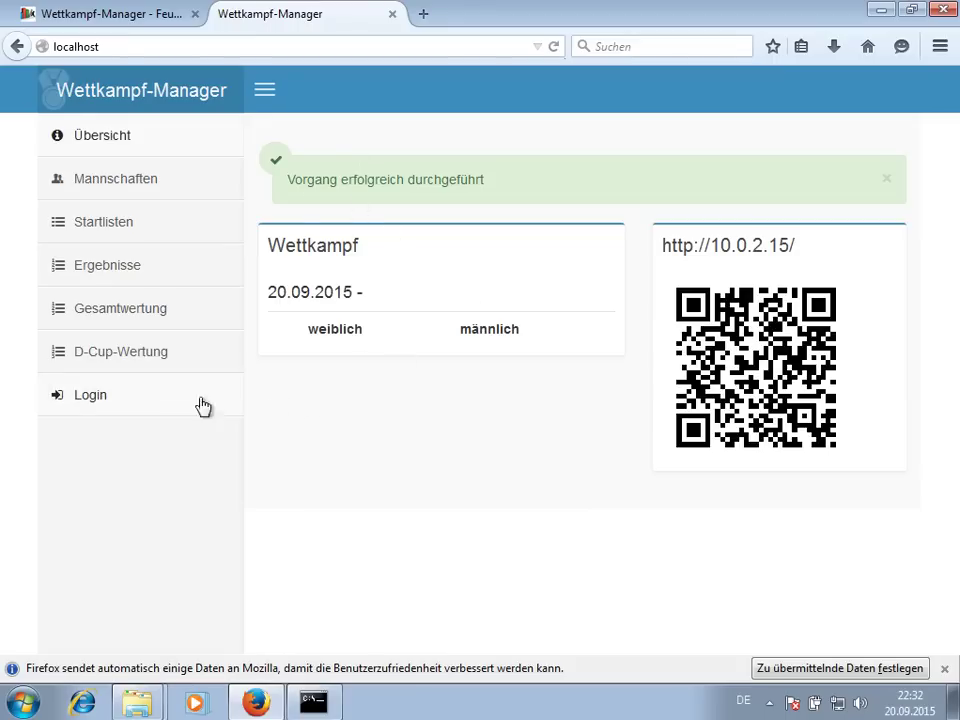
- Log in with the system password and dismiss the browser's save-password offer
{"action": "left_click", "coordinate": [121, 398]}
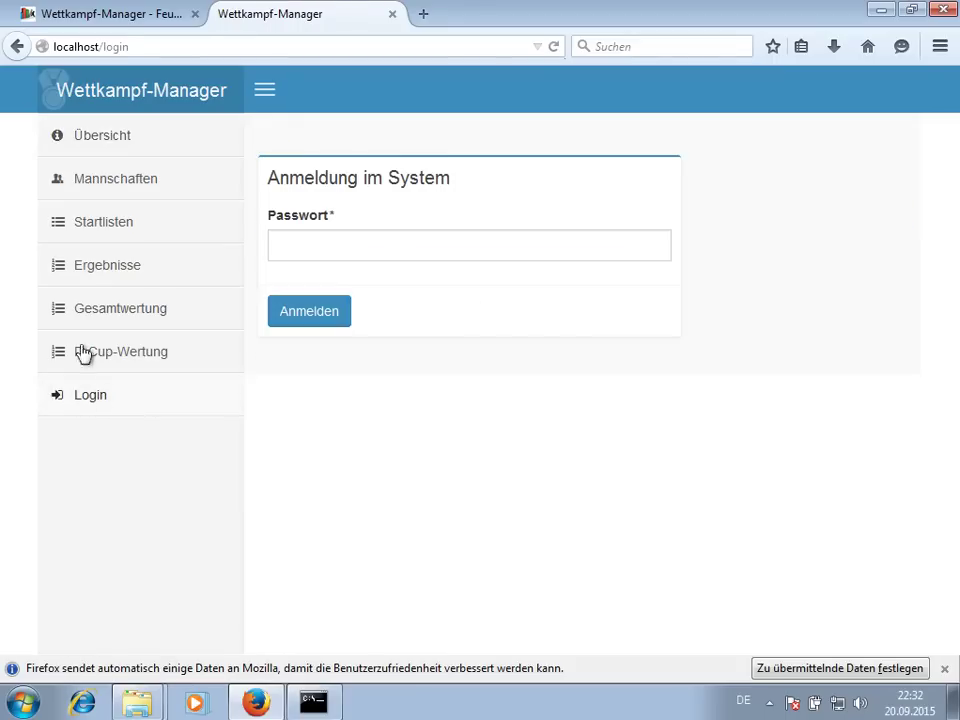
{"action": "left_click", "coordinate": [313, 250]}
{"action": "type", "text": "1"}
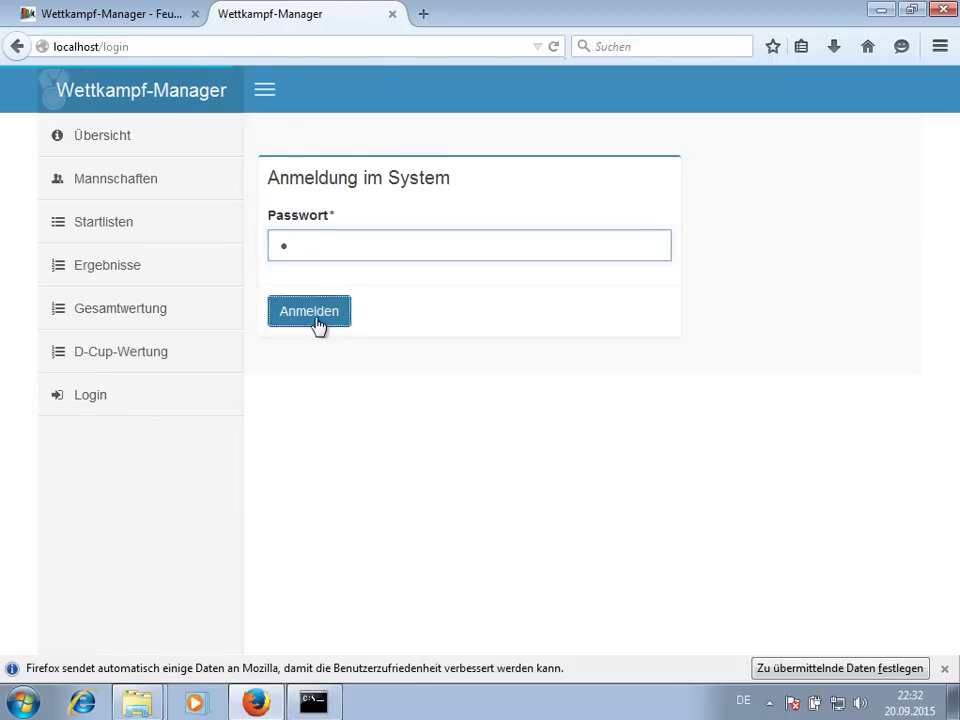
{"action": "left_click", "coordinate": [318, 316]}
{"action": "left_click", "coordinate": [697, 300]}
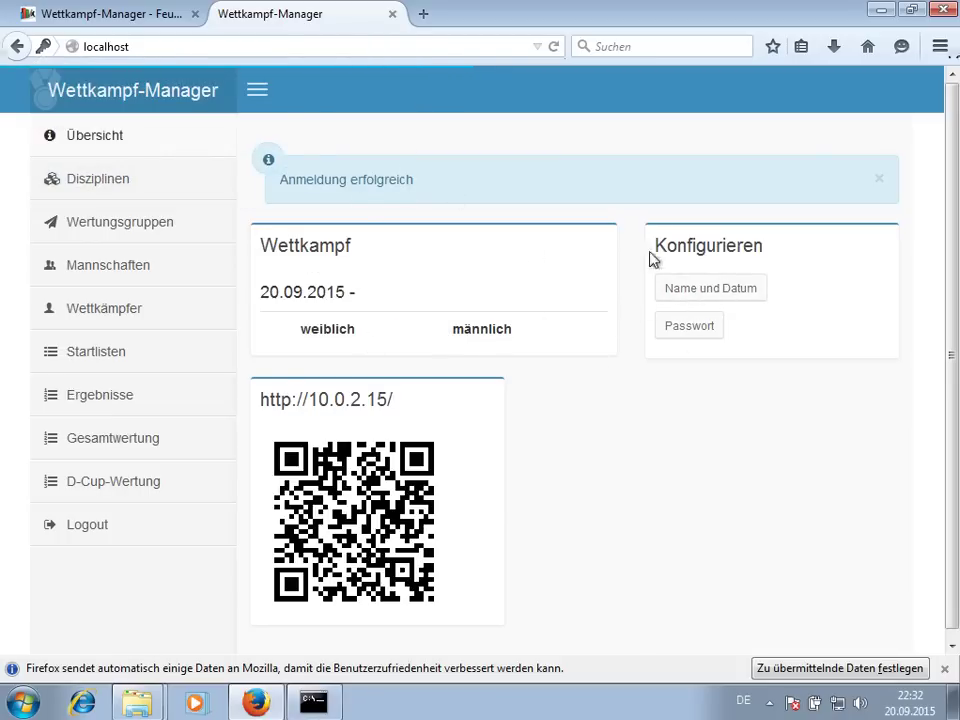
- Enter competition name D-Cup Wittenberg and date 26.09.2015 in the Name und Datum form
{"action": "left_click", "coordinate": [686, 287]}
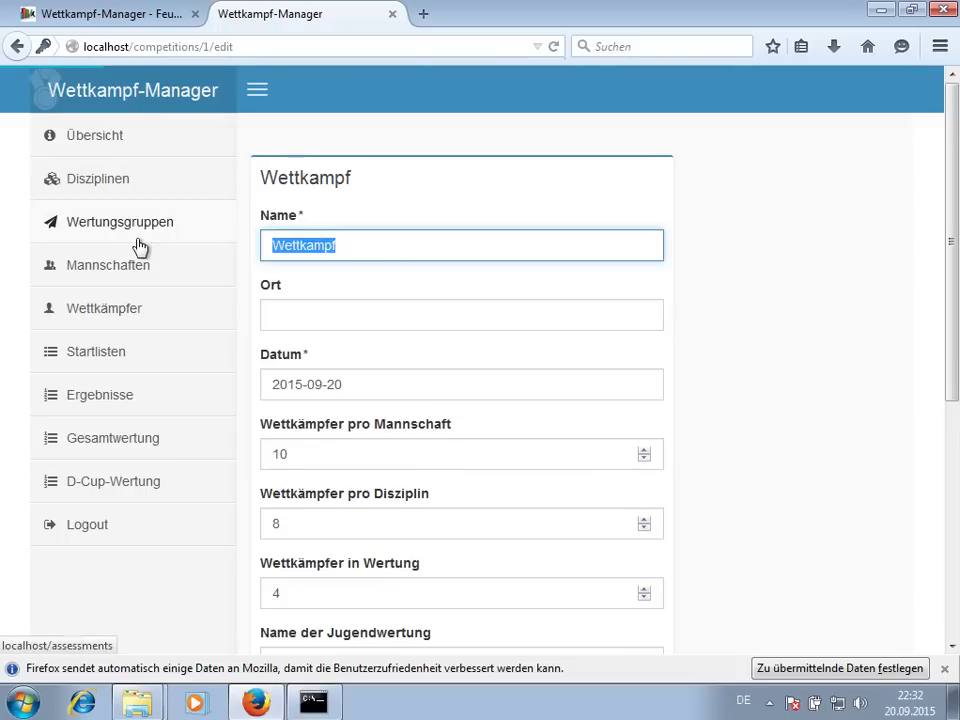
{"action": "type", "text": "D-Cup"}
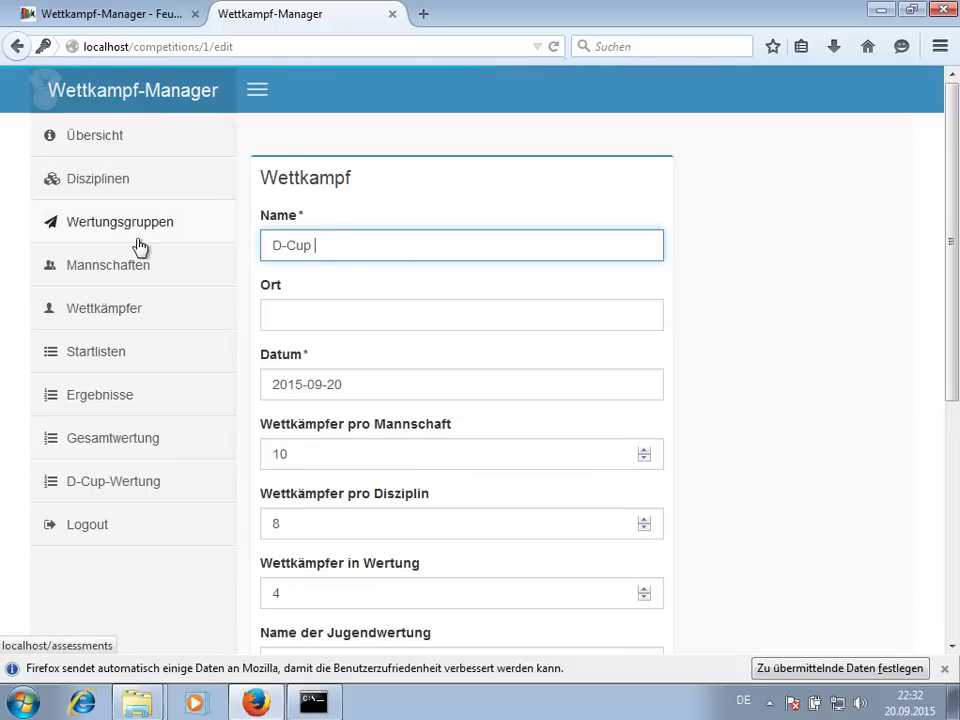
{"action": "type", "text": " Wittenberg"}
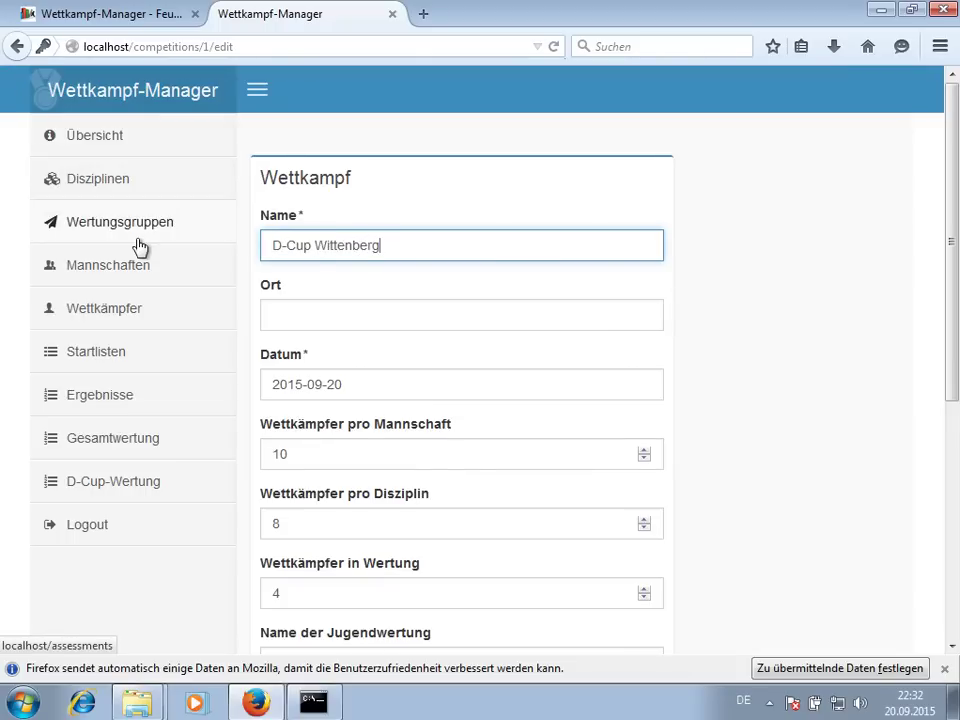
{"action": "key", "text": "Tab"}
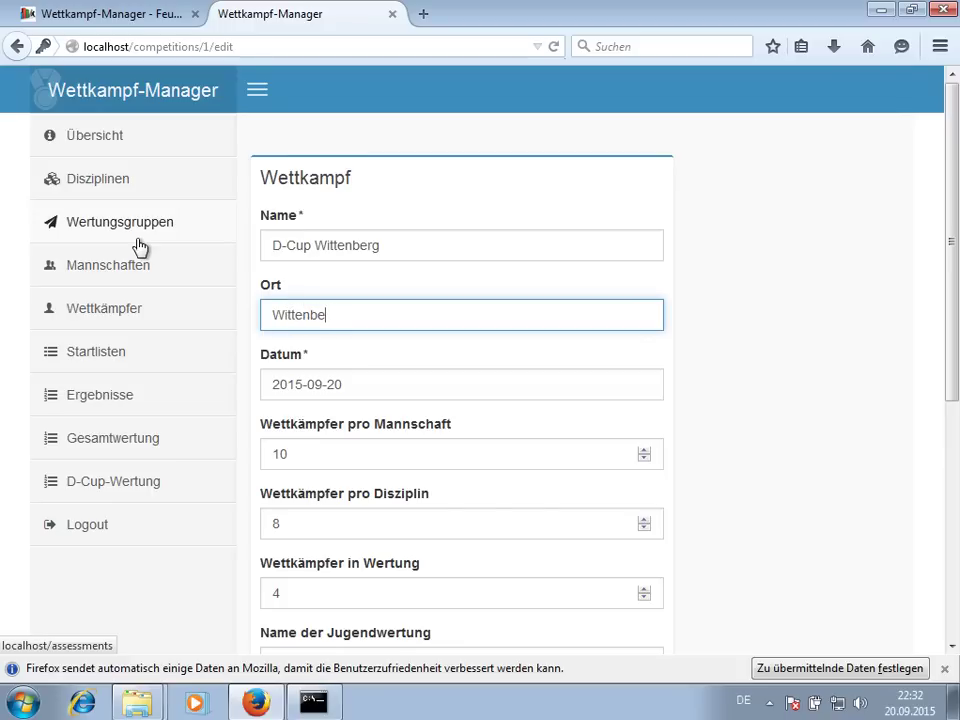
{"action": "key", "text": "Tab"}
{"action": "type", "text": "2015-09-2"}
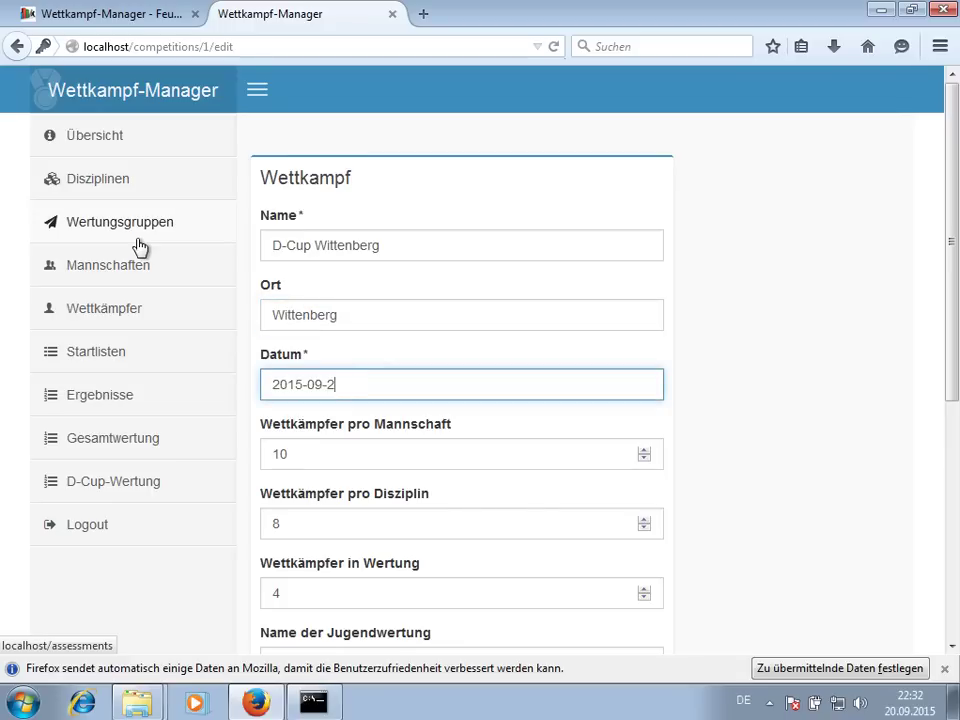
{"action": "left_click", "coordinate": [908, 702]}
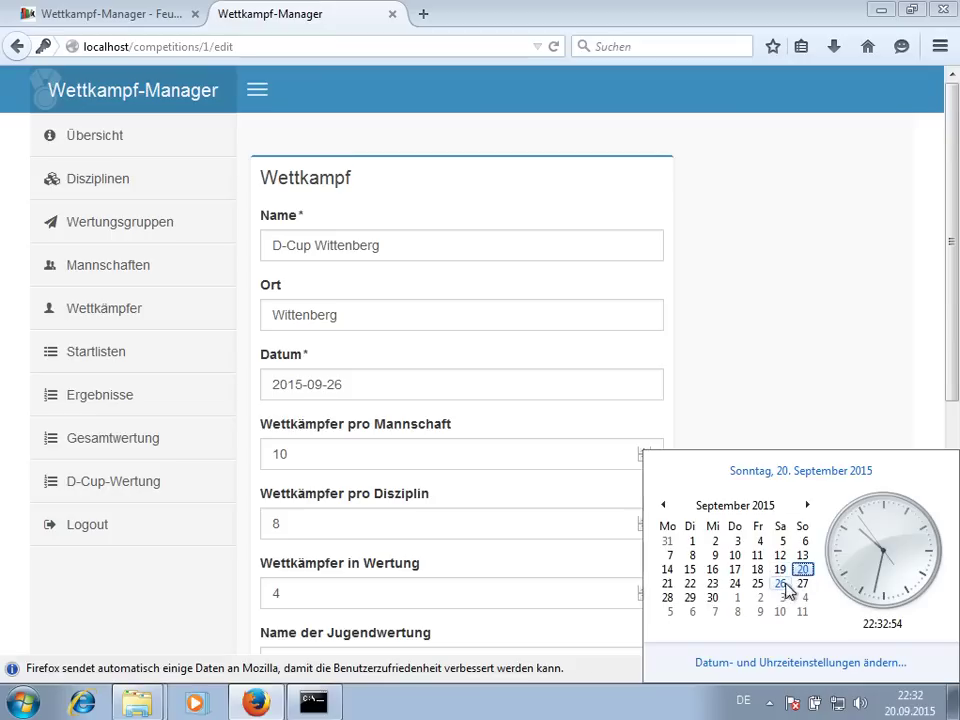
{"action": "left_click", "coordinate": [416, 399]}
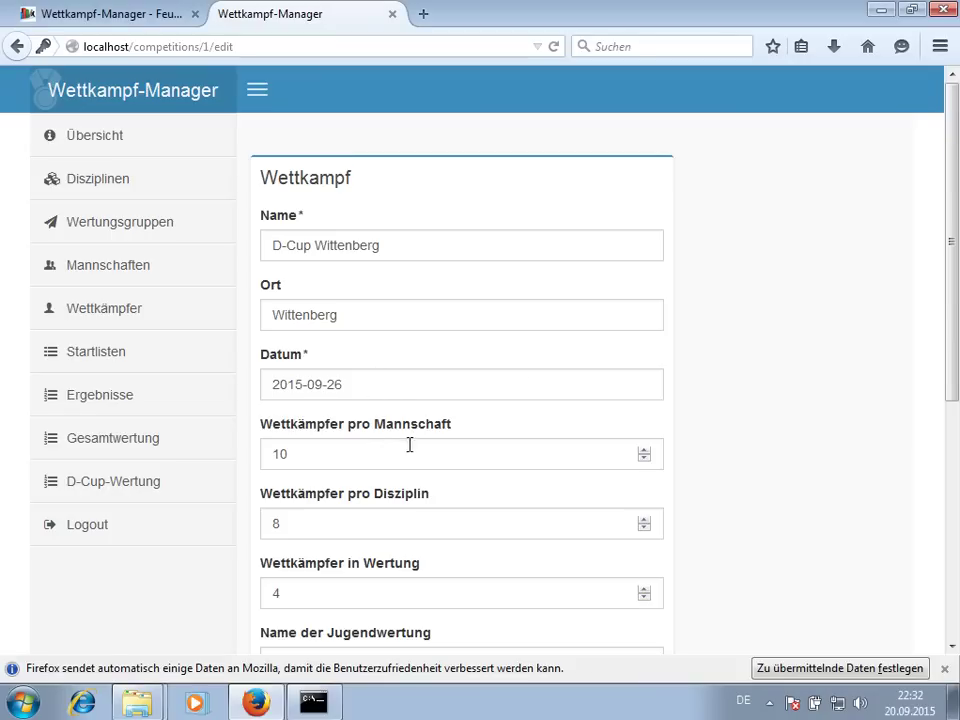
- Review the athletes-per-team and hostname settings, then save the competition details
{"action": "left_click", "coordinate": [367, 460]}
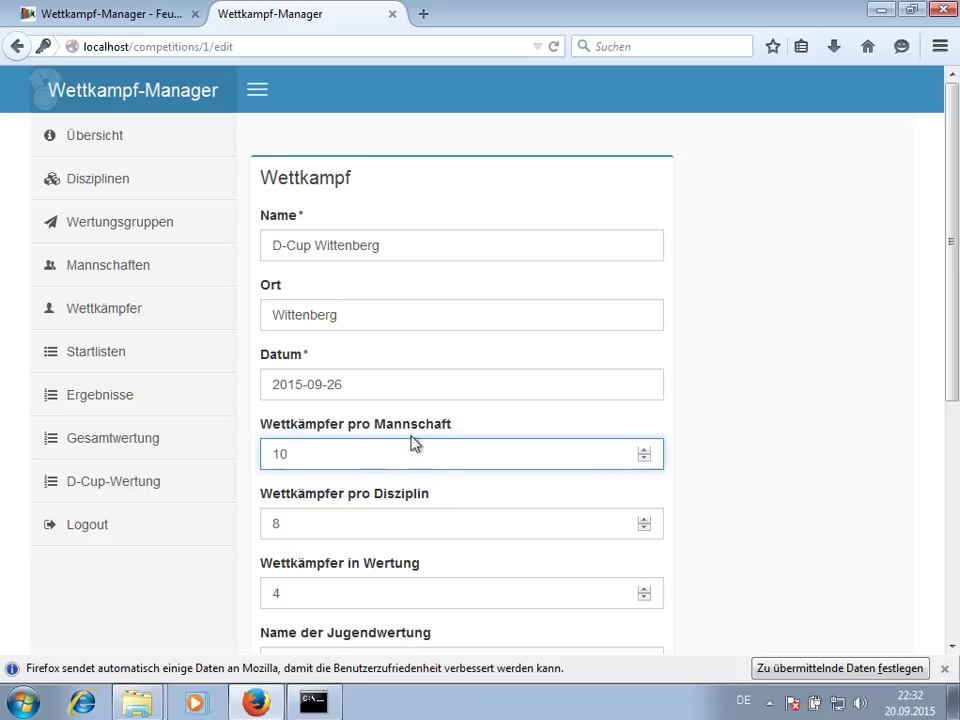
{"action": "scroll", "coordinate": [745, 373], "scroll_direction": "down", "scroll_amount": 1}
{"action": "scroll", "coordinate": [740, 375], "scroll_direction": "down", "scroll_amount": 3}
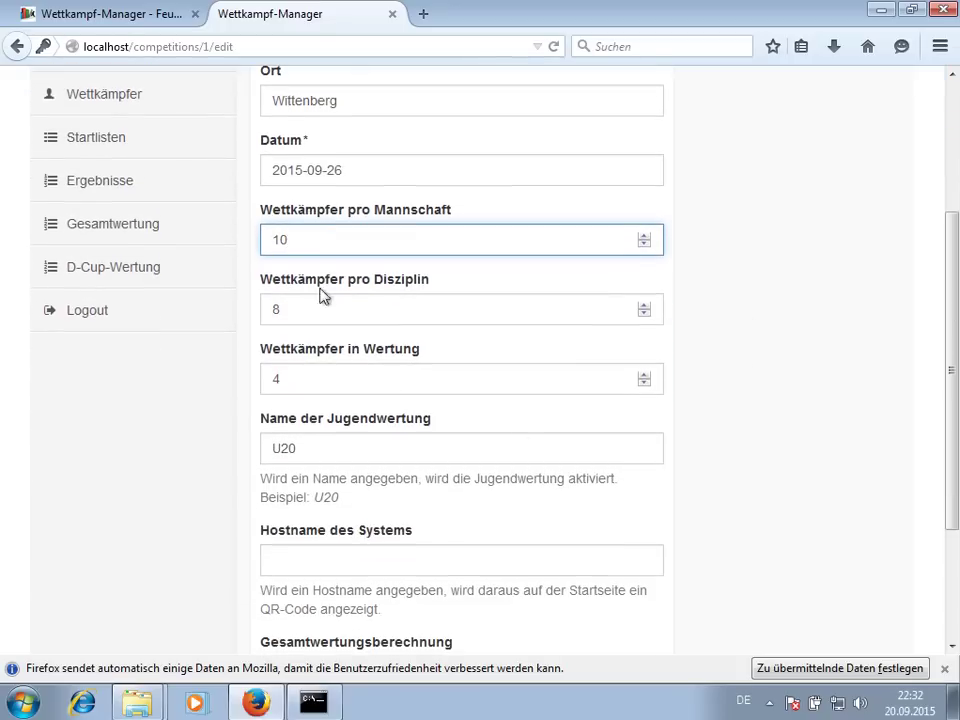
{"action": "scroll", "coordinate": [505, 368], "scroll_direction": "down", "scroll_amount": 2}
{"action": "scroll", "coordinate": [505, 368], "scroll_direction": "down", "scroll_amount": 1}
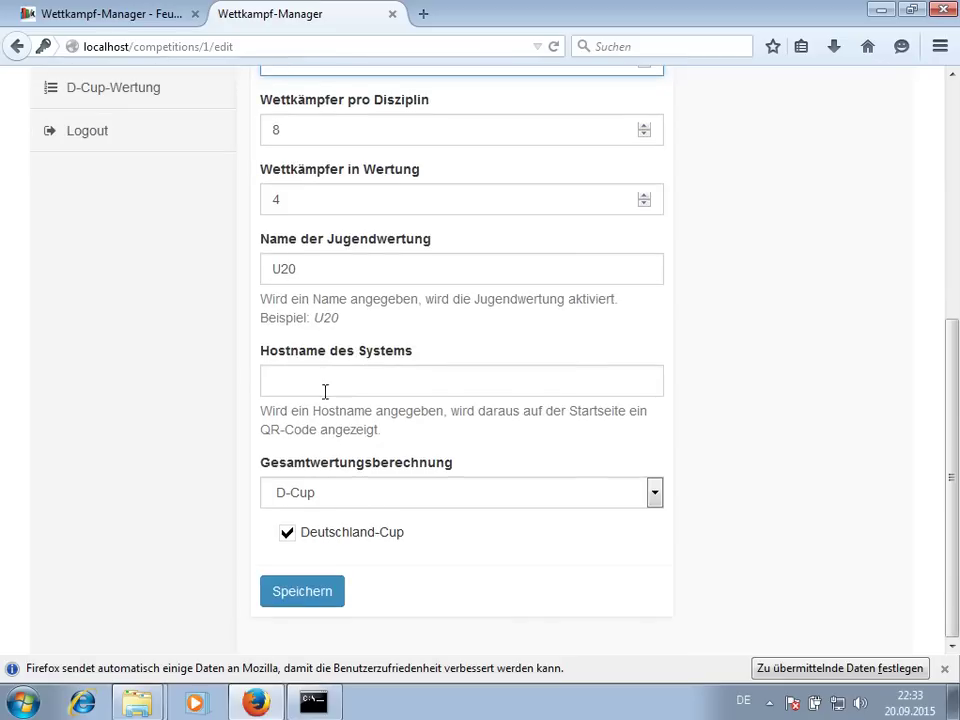
{"action": "left_click", "coordinate": [300, 382]}
{"action": "left_click_drag", "start_coordinate": [266, 356], "coordinate": [411, 356]}
{"action": "left_click", "coordinate": [422, 366]}
{"action": "left_click", "coordinate": [304, 590]}
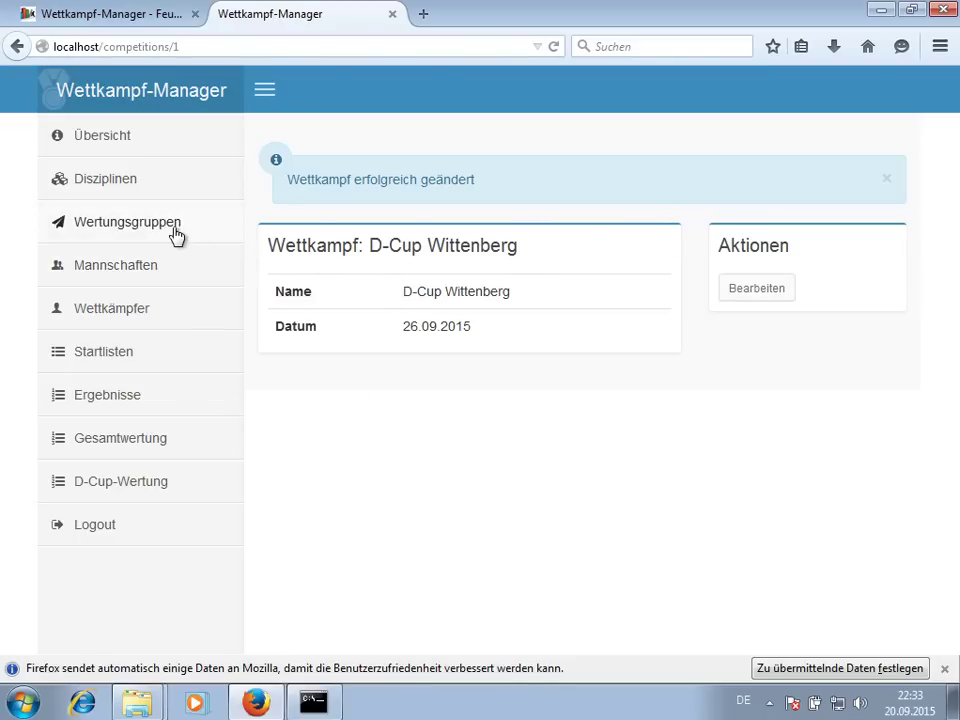
- Browse the disciplines, teams and scoring groups pages
{"action": "left_click", "coordinate": [162, 185]}
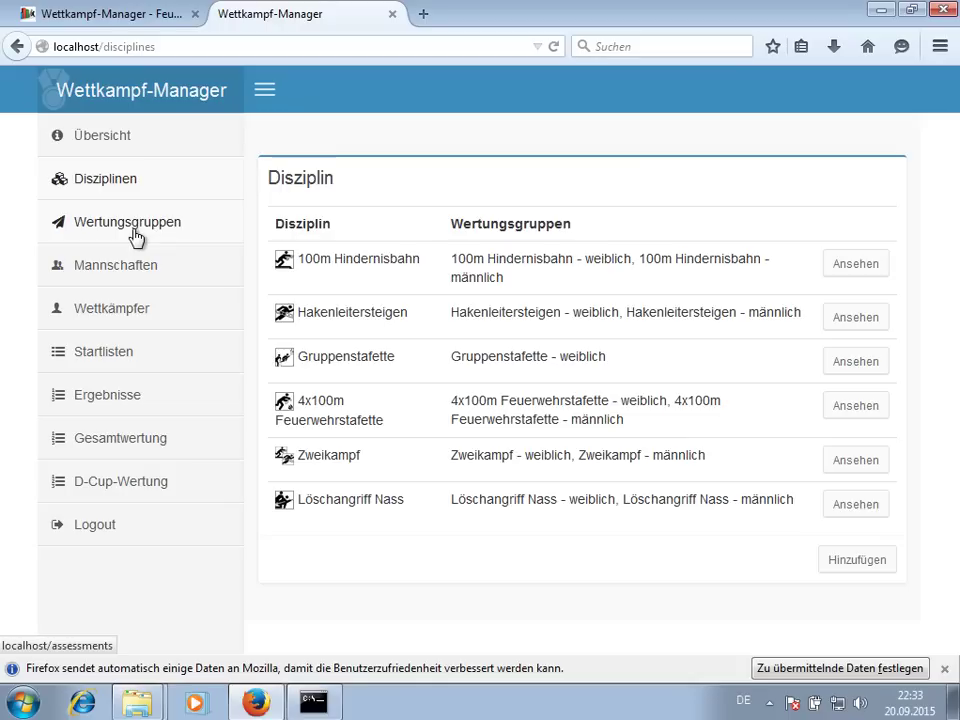
{"action": "double_click", "coordinate": [307, 459]}
{"action": "left_click", "coordinate": [392, 456]}
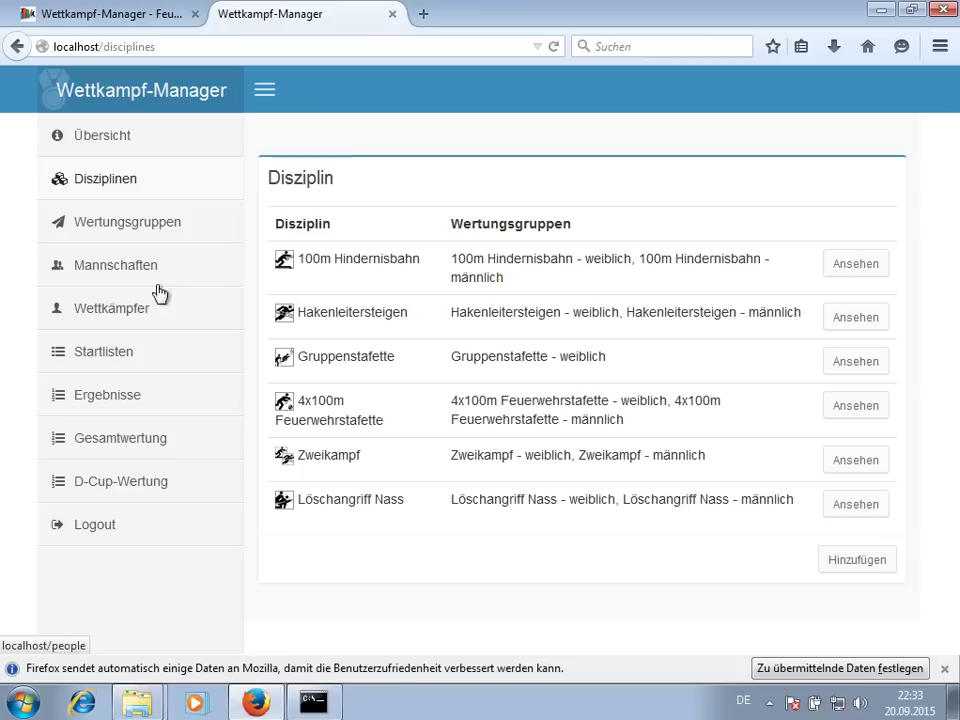
{"action": "left_click", "coordinate": [126, 276]}
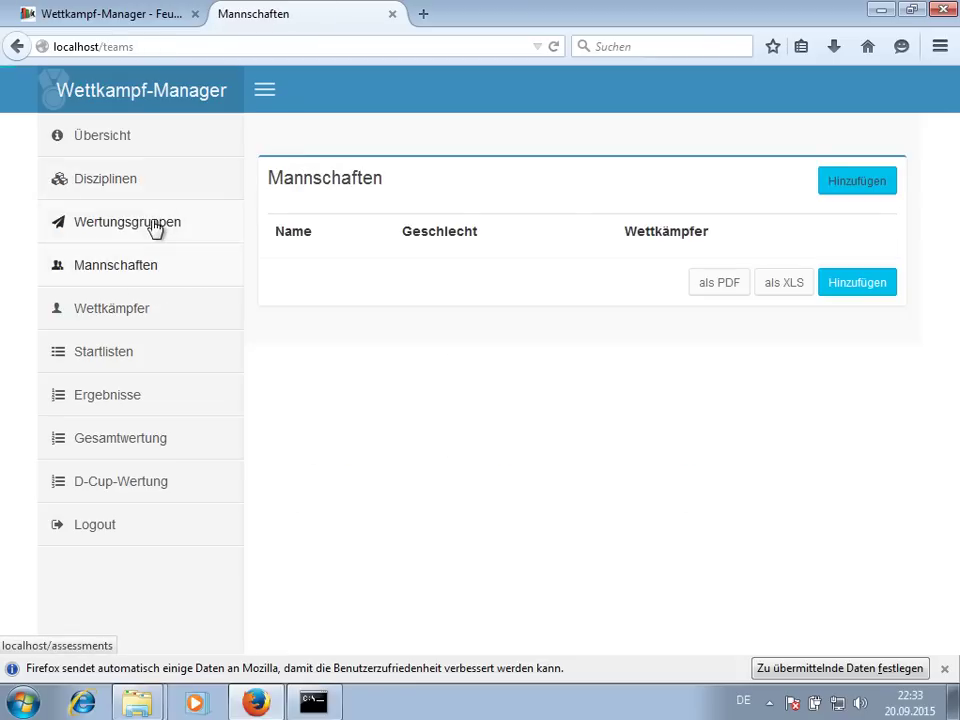
{"action": "left_click", "coordinate": [155, 226]}
{"action": "scroll", "coordinate": [541, 260], "scroll_direction": "down", "scroll_amount": 2}
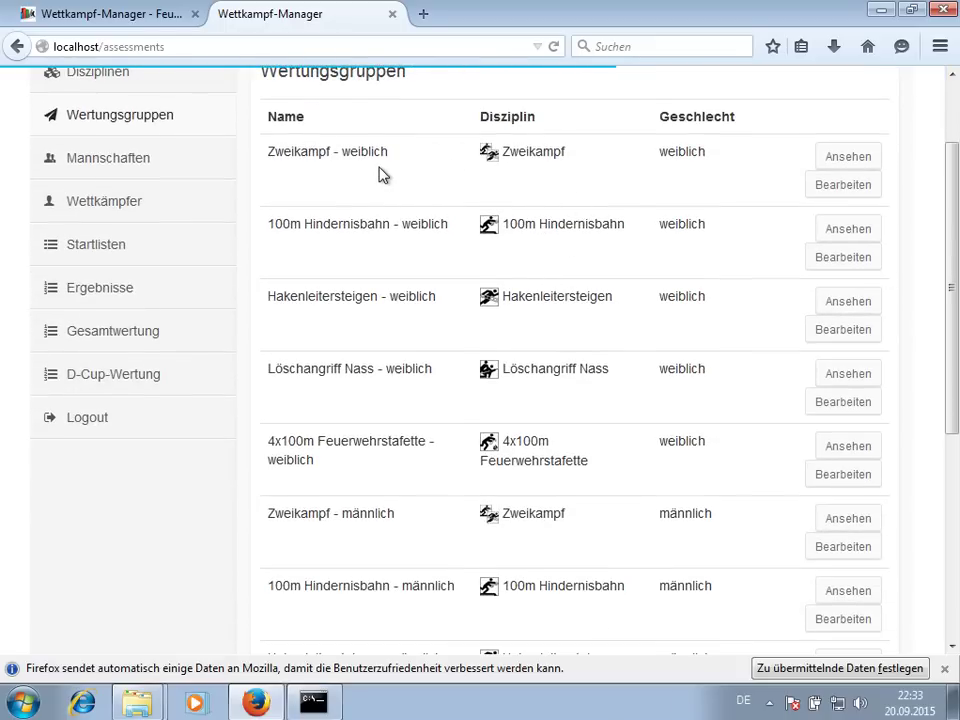
{"action": "scroll", "coordinate": [392, 185], "scroll_direction": "down", "scroll_amount": 7}
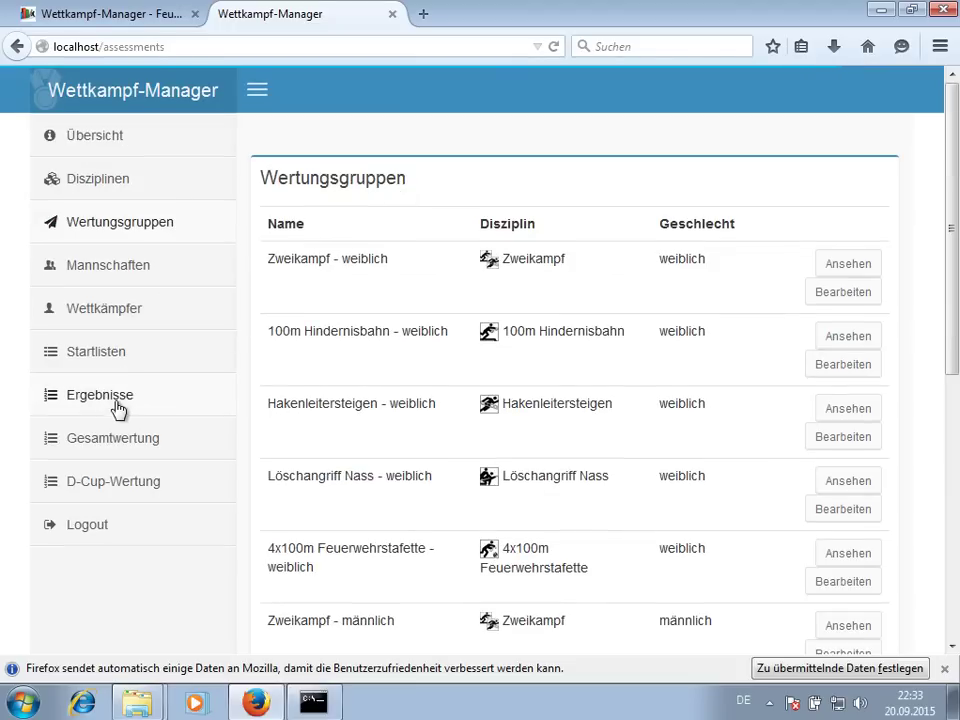
- View the 100m Hindernisbahn - weiblich results, then the Gesamtwertung overall ranking
{"action": "left_click", "coordinate": [117, 408]}
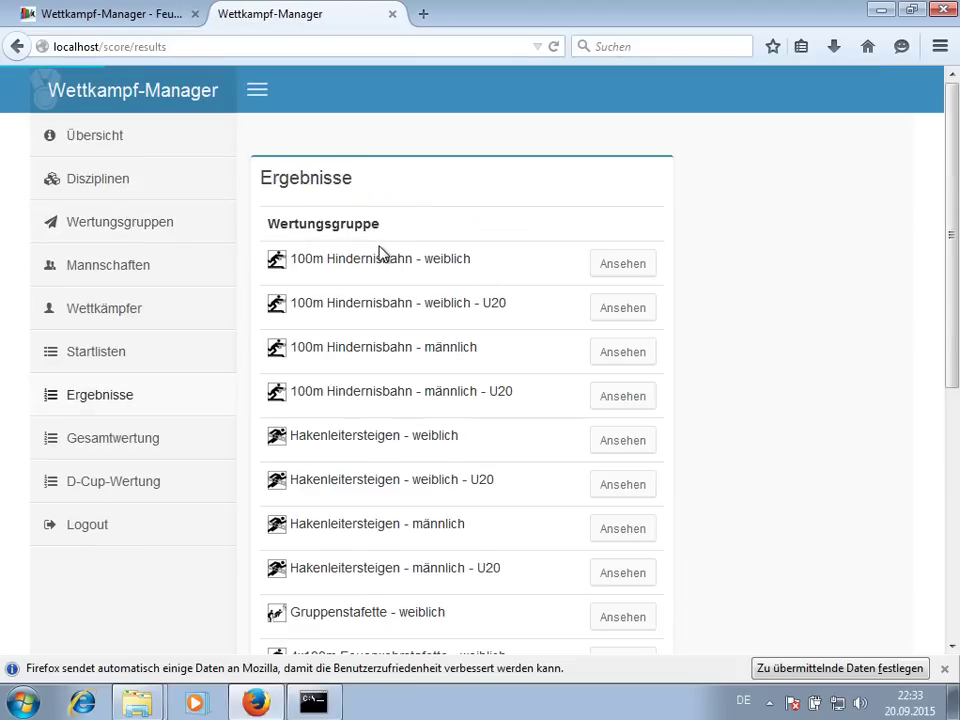
{"action": "scroll", "coordinate": [383, 250], "scroll_direction": "down", "scroll_amount": 2}
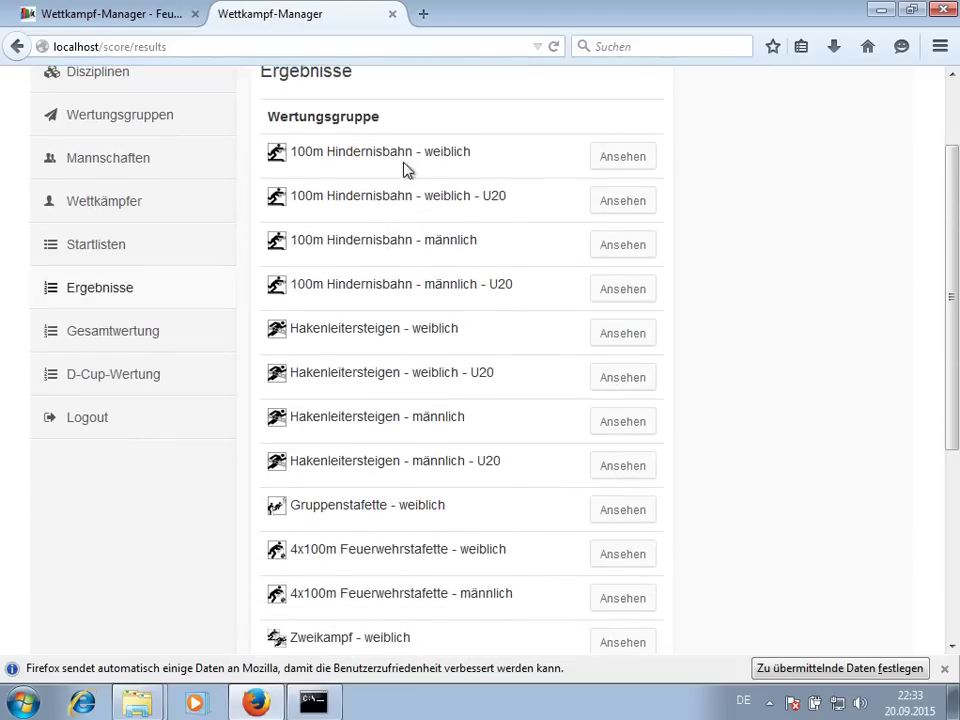
{"action": "scroll", "coordinate": [425, 330], "scroll_direction": "down", "scroll_amount": 5}
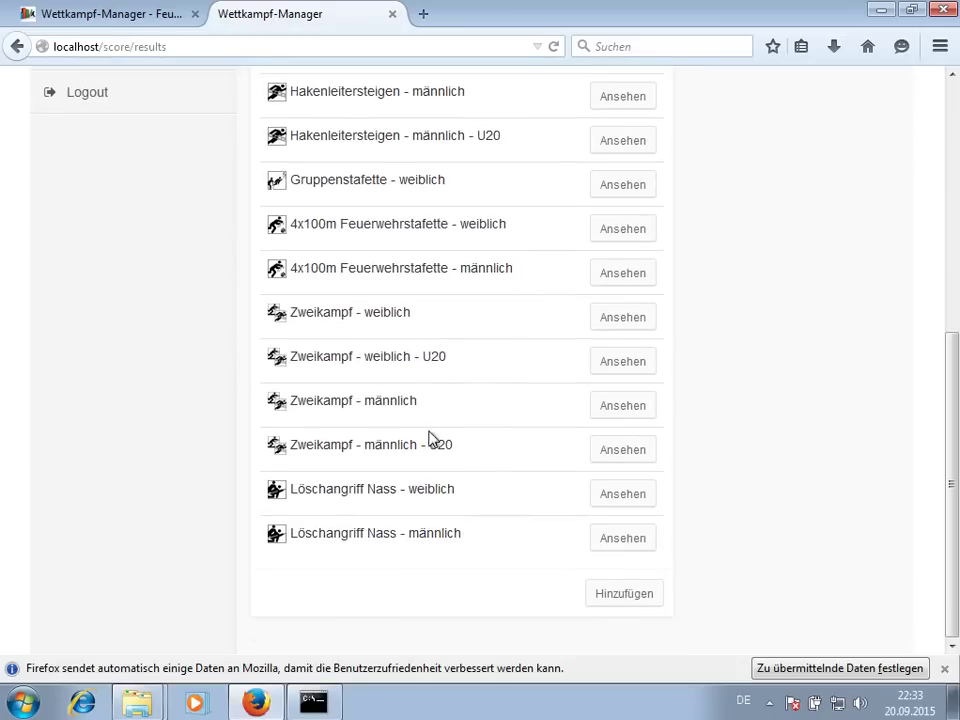
{"action": "scroll", "coordinate": [440, 430], "scroll_direction": "up", "scroll_amount": 10}
{"action": "left_click", "coordinate": [609, 266]}
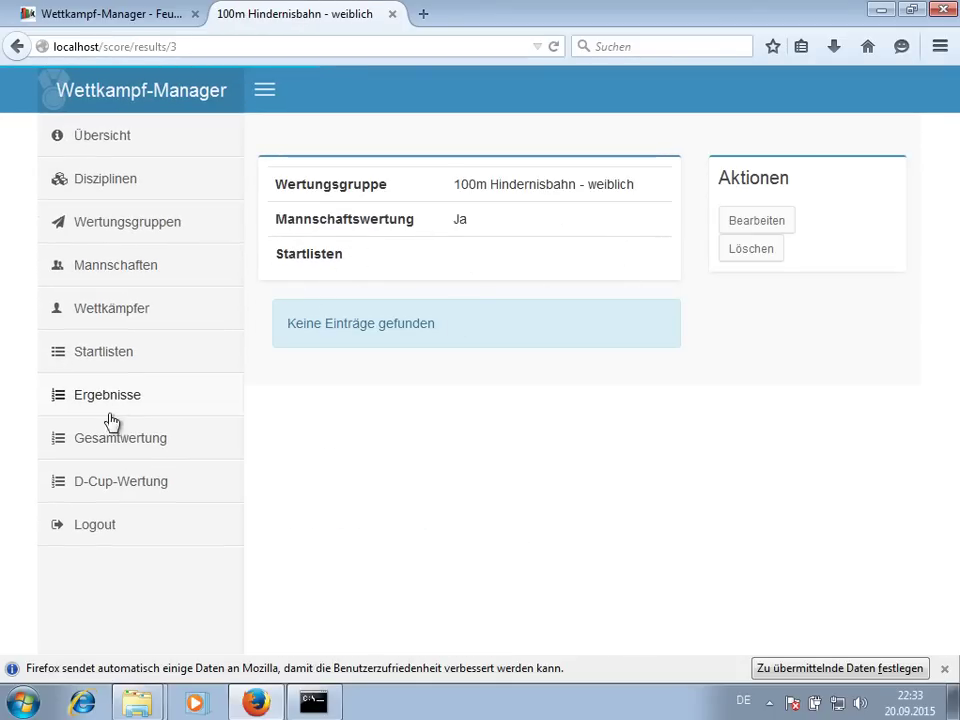
{"action": "left_click", "coordinate": [174, 441]}
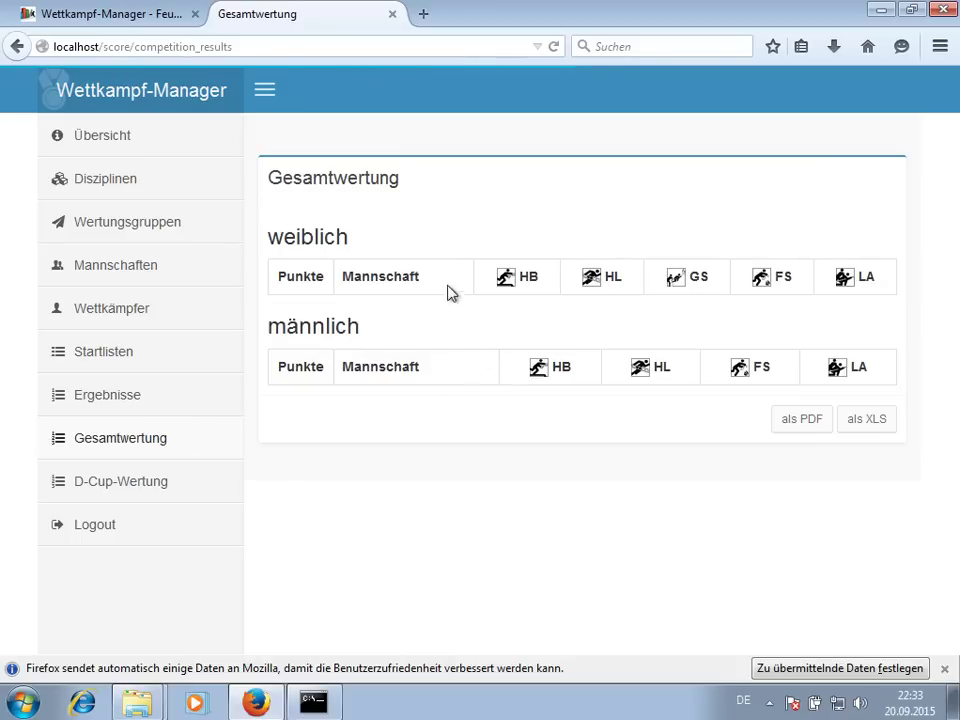
- Highlight the GS column heading, then browse the Deutschland-Pokal 2015 rankings under D-Cup-Wertung
{"action": "double_click", "coordinate": [698, 278]}
{"action": "left_click", "coordinate": [668, 280]}
{"action": "left_click", "coordinate": [122, 488]}
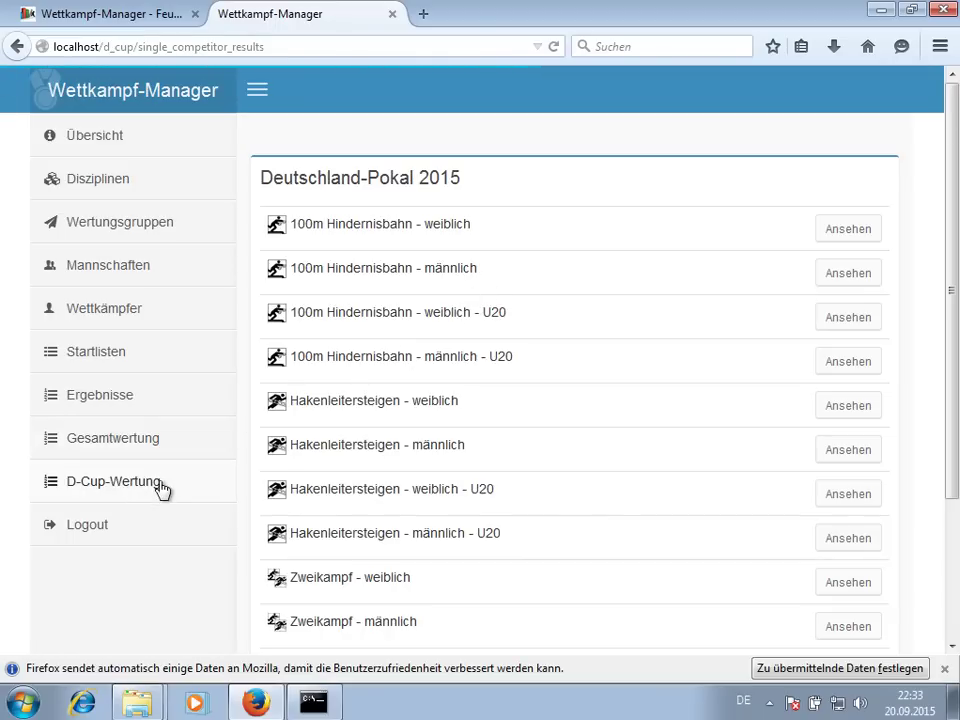
{"action": "scroll", "coordinate": [472, 416], "scroll_direction": "down", "scroll_amount": 3}
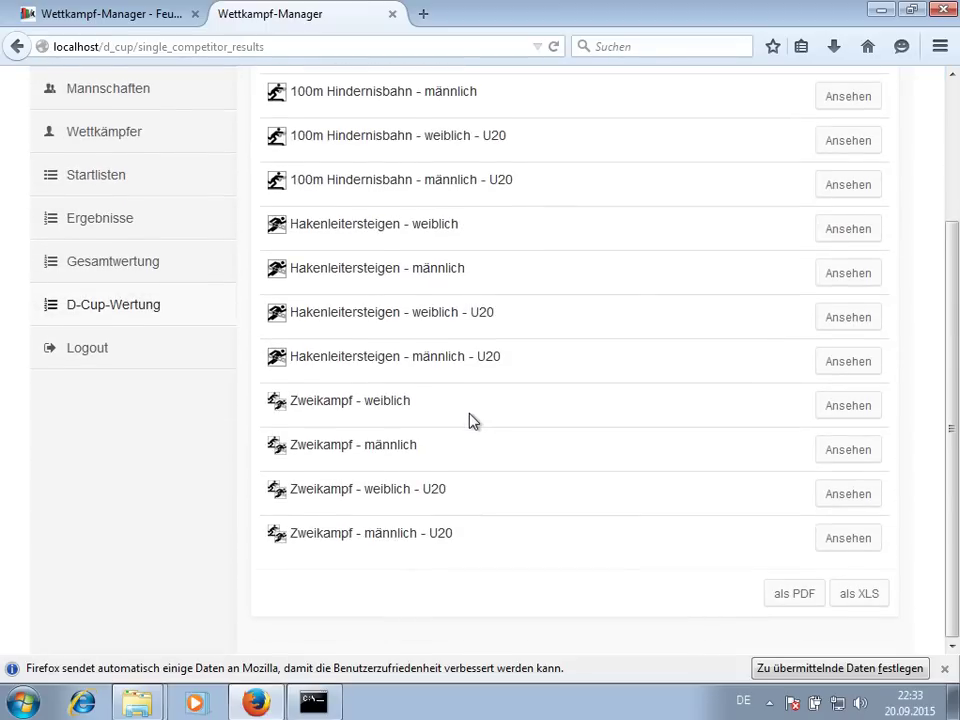
{"action": "scroll", "coordinate": [470, 413], "scroll_direction": "up", "scroll_amount": 2}
{"action": "scroll", "coordinate": [470, 413], "scroll_direction": "up", "scroll_amount": 2}
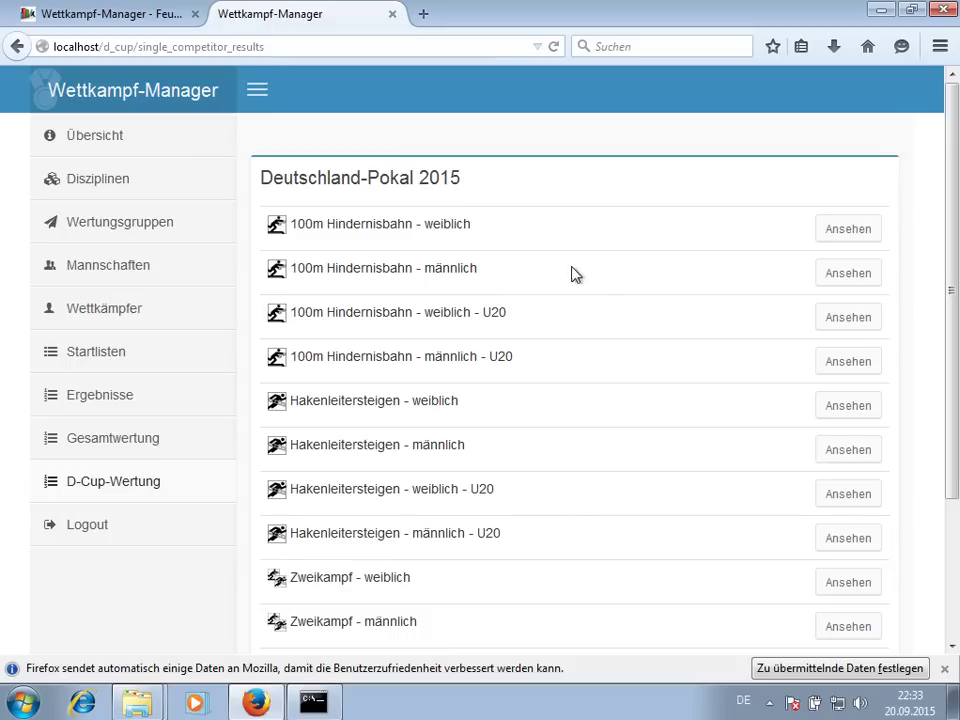
{"action": "scroll", "coordinate": [561, 315], "scroll_direction": "down", "scroll_amount": 2}
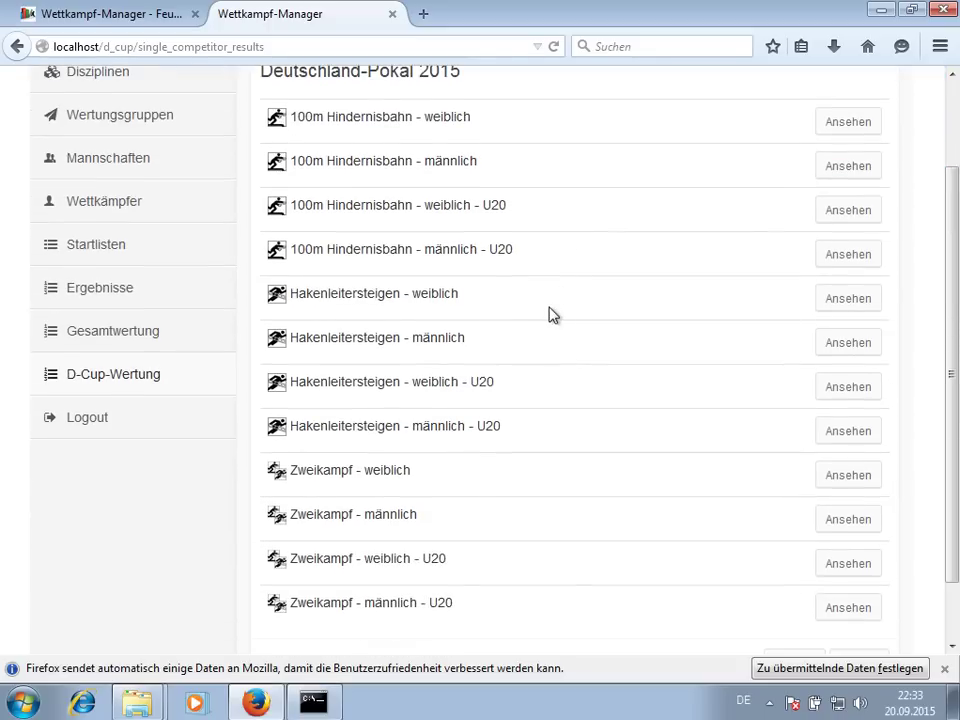
- Open the 100m Hindernisbahn - weiblich D-Cup ranking and export it 'als PDF'
{"action": "left_click", "coordinate": [874, 128]}
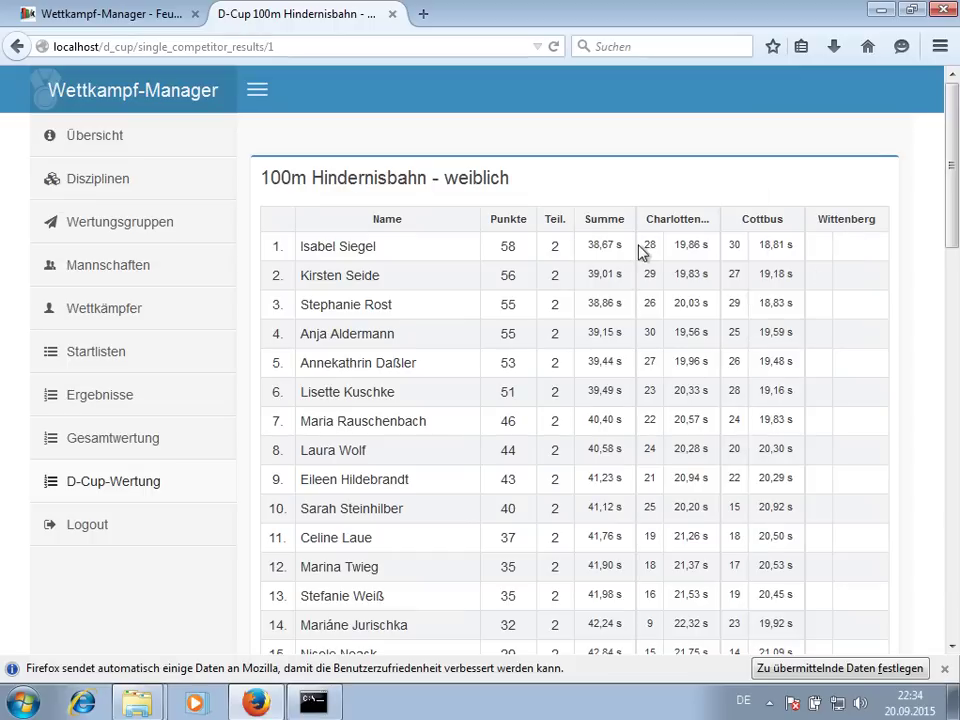
{"action": "scroll", "coordinate": [640, 253], "scroll_direction": "down", "scroll_amount": 12}
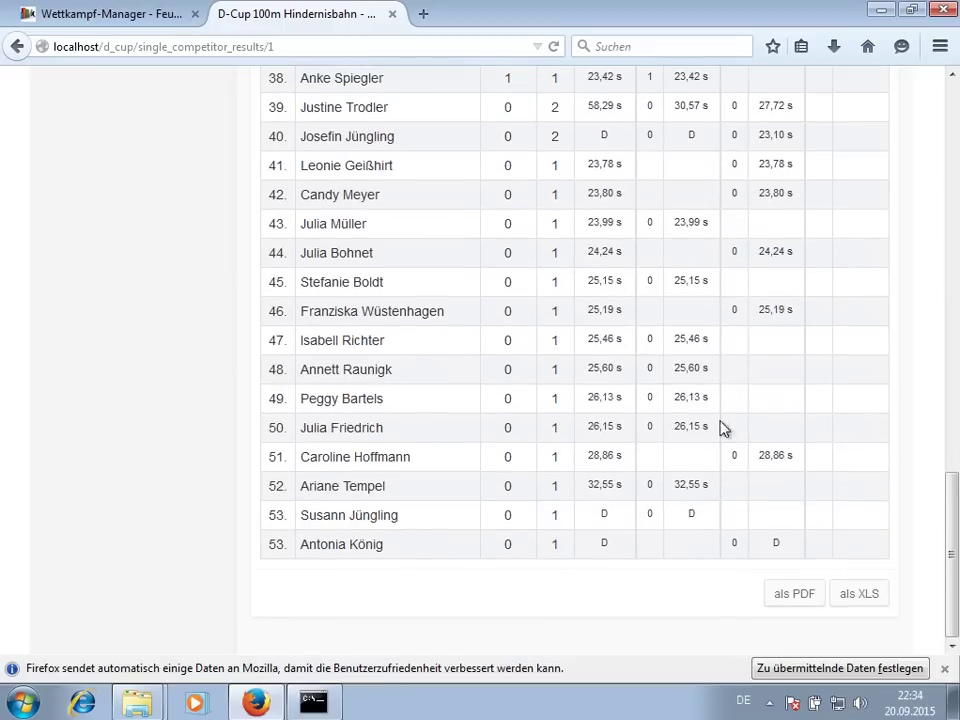
{"action": "left_click", "coordinate": [794, 600]}
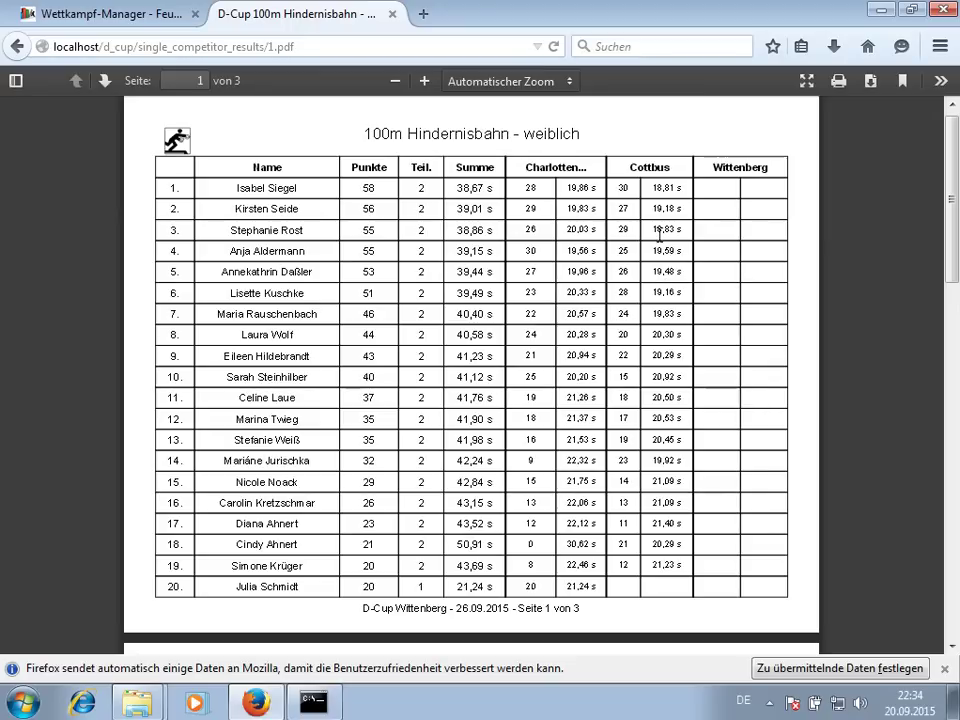
- Return from the PDF to the empty Mannschaften list and start a new team
{"action": "left_click", "coordinate": [15, 45]}
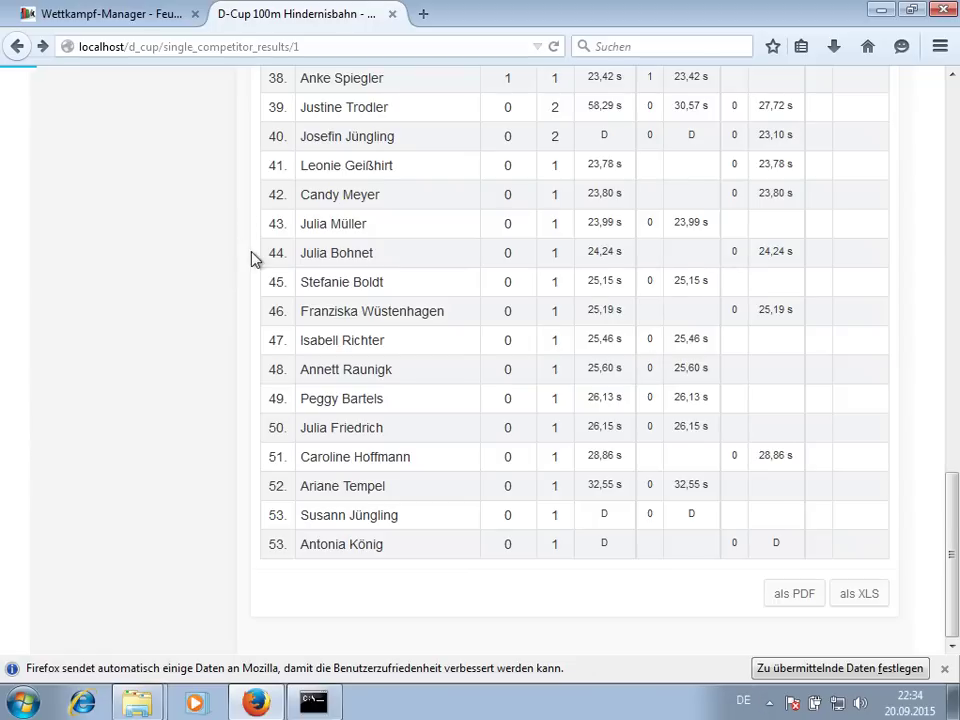
{"action": "scroll", "coordinate": [919, 339], "scroll_direction": "up", "scroll_amount": 10}
{"action": "left_click_drag", "start_coordinate": [948, 380], "coordinate": [945, 185]}
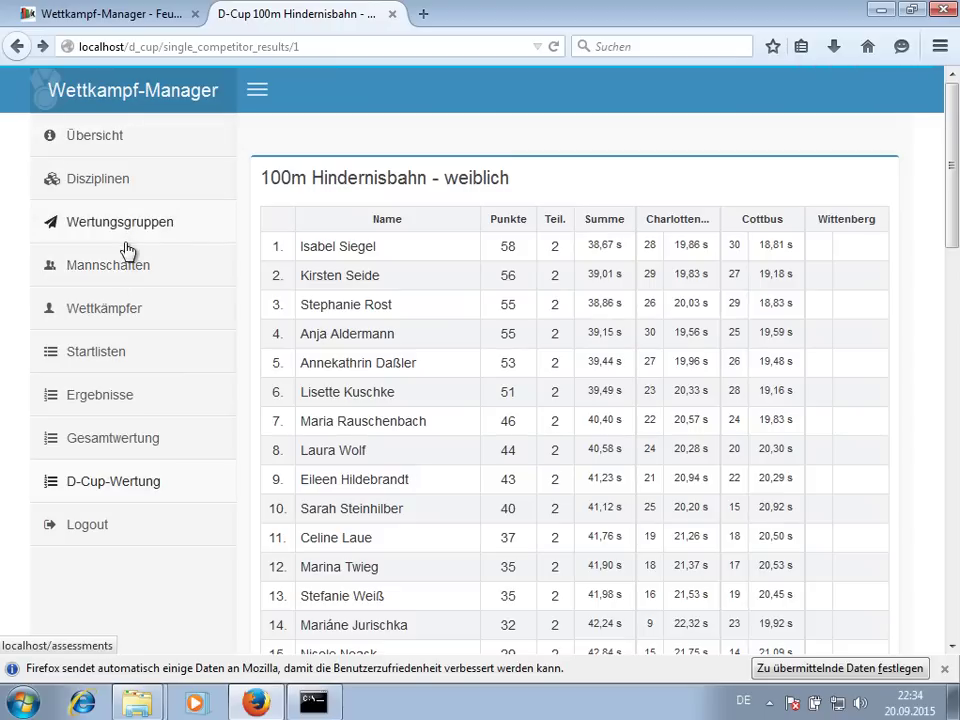
{"action": "left_click", "coordinate": [128, 272]}
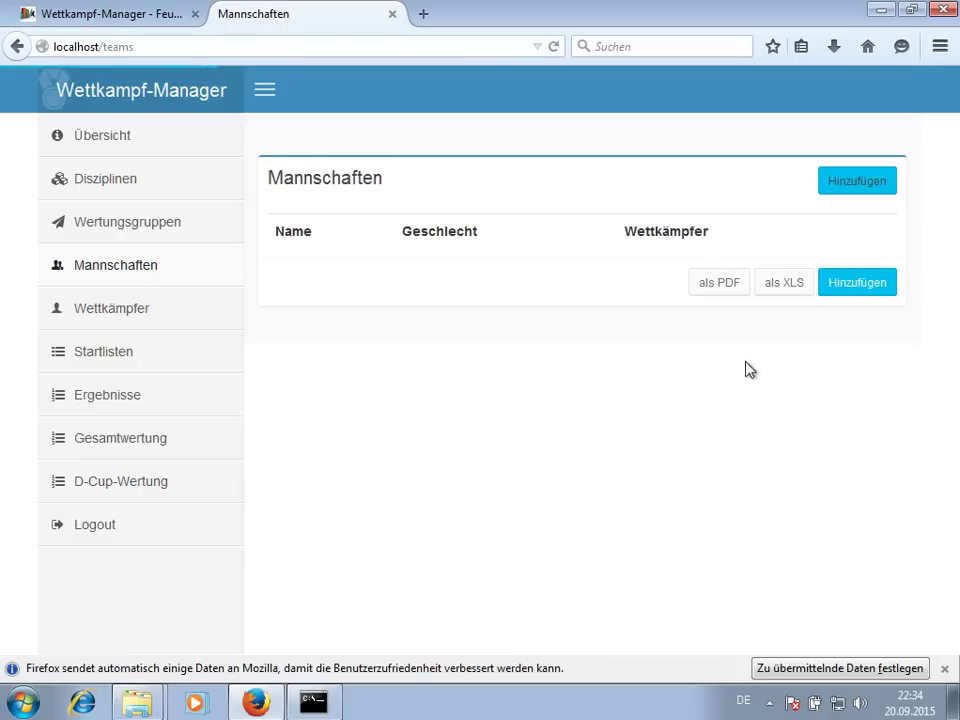
{"action": "left_click", "coordinate": [846, 194]}
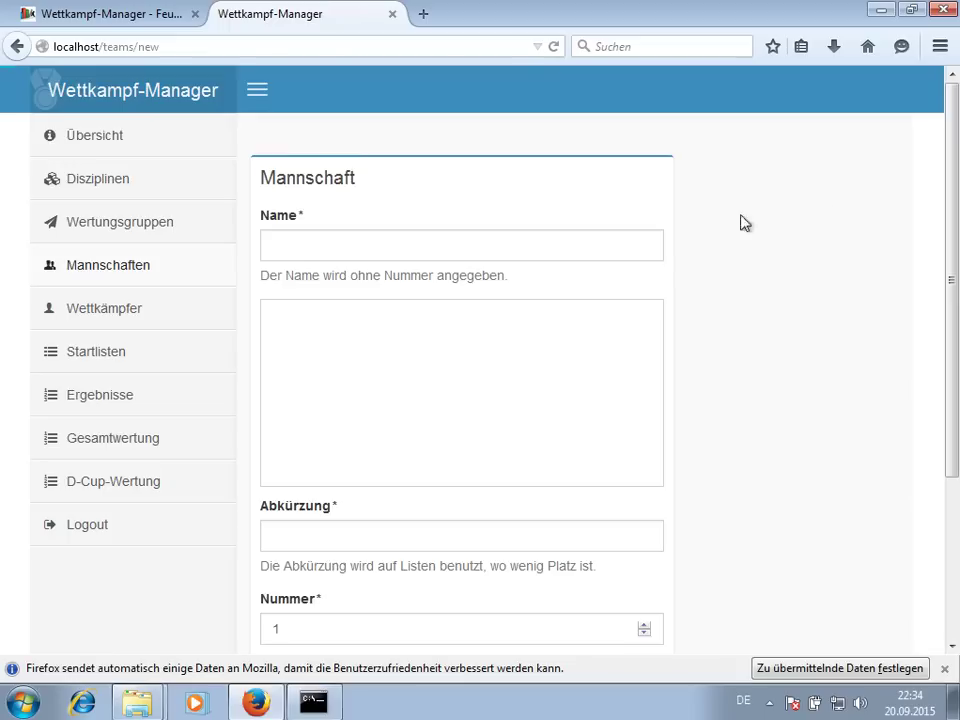
- Save a Männlich team 'Team Lausitz' with abbreviation Lausitz and number 1
{"action": "left_click", "coordinate": [365, 244]}
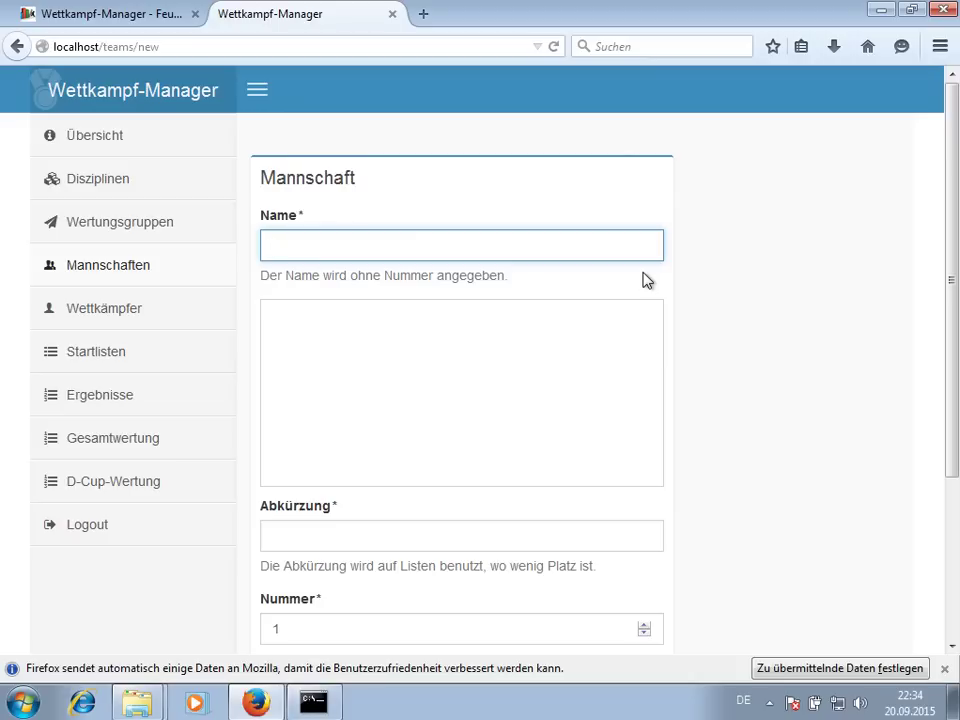
{"action": "type", "text": "laus"}
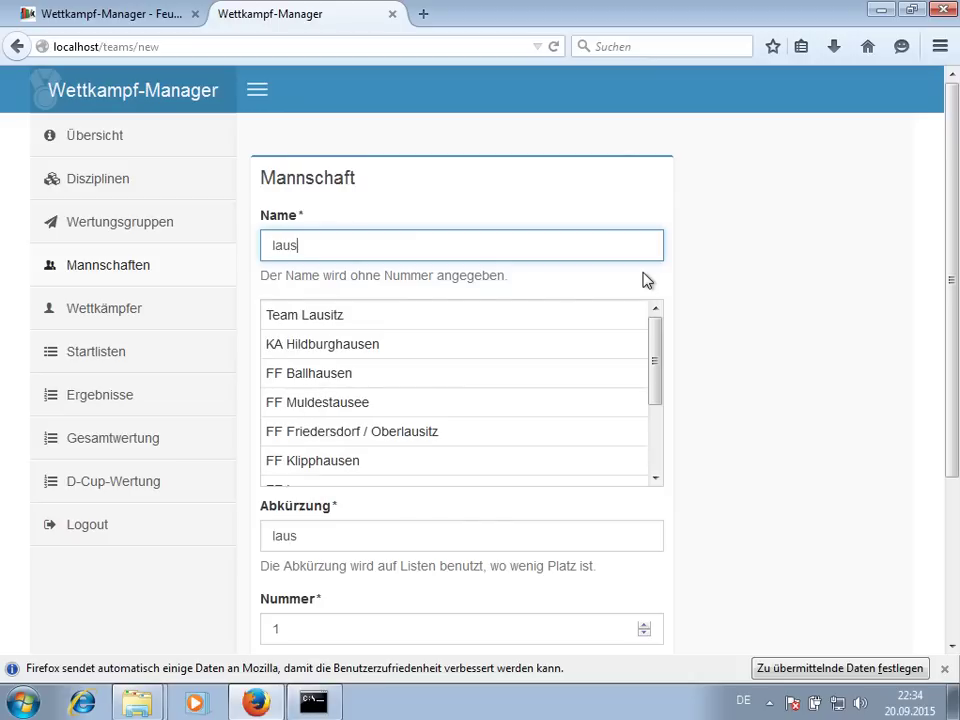
{"action": "left_click", "coordinate": [540, 322]}
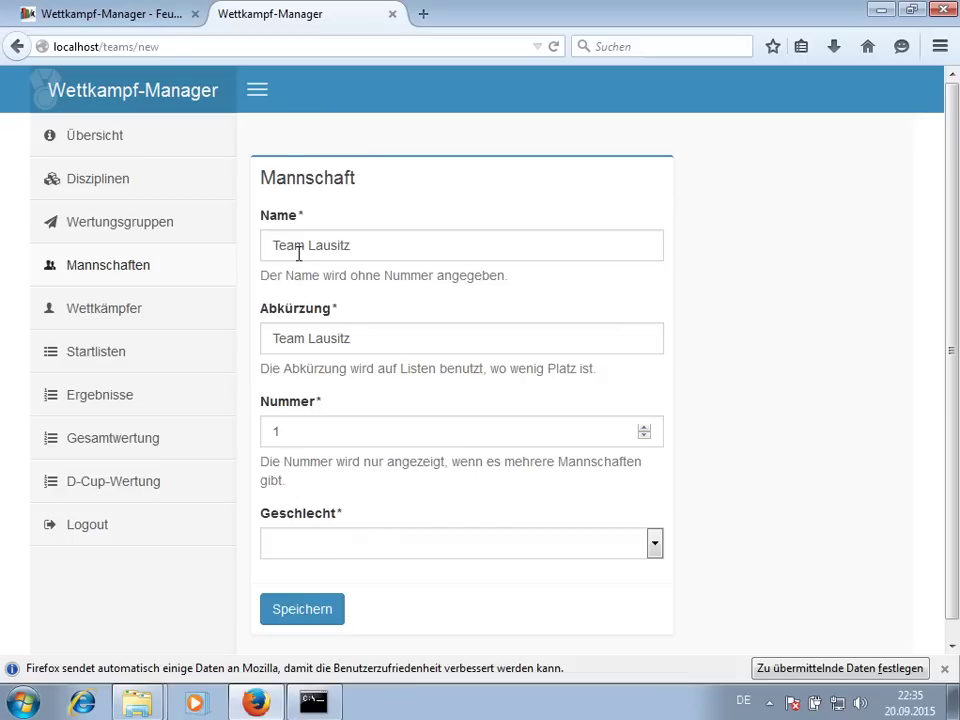
{"action": "left_click", "coordinate": [296, 337]}
{"action": "double_click", "coordinate": [300, 336]}
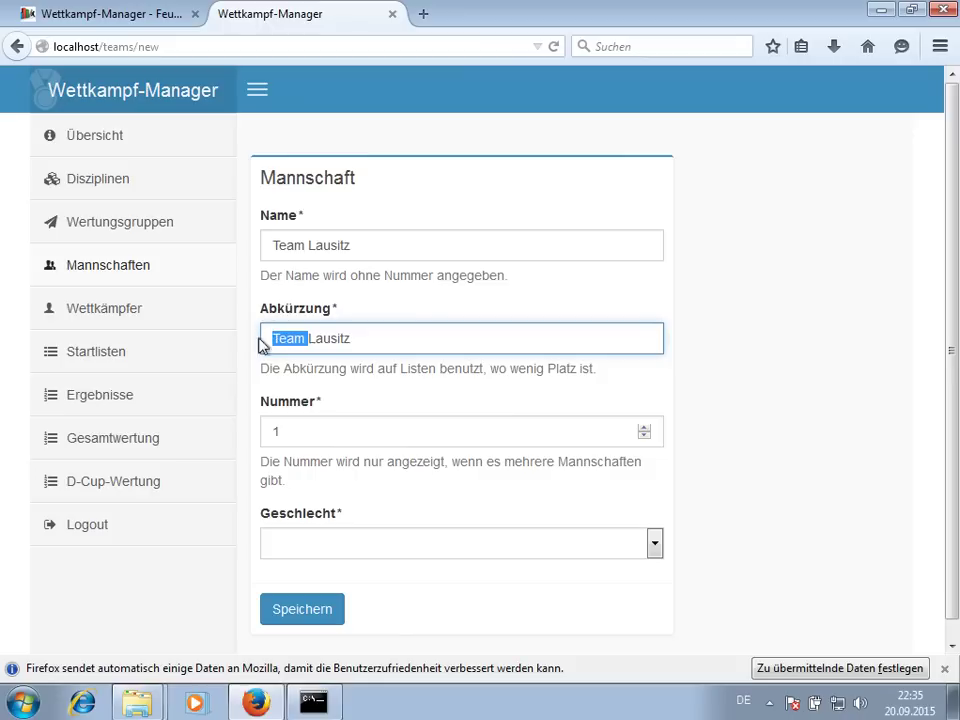
{"action": "key", "text": "BackSpace"}
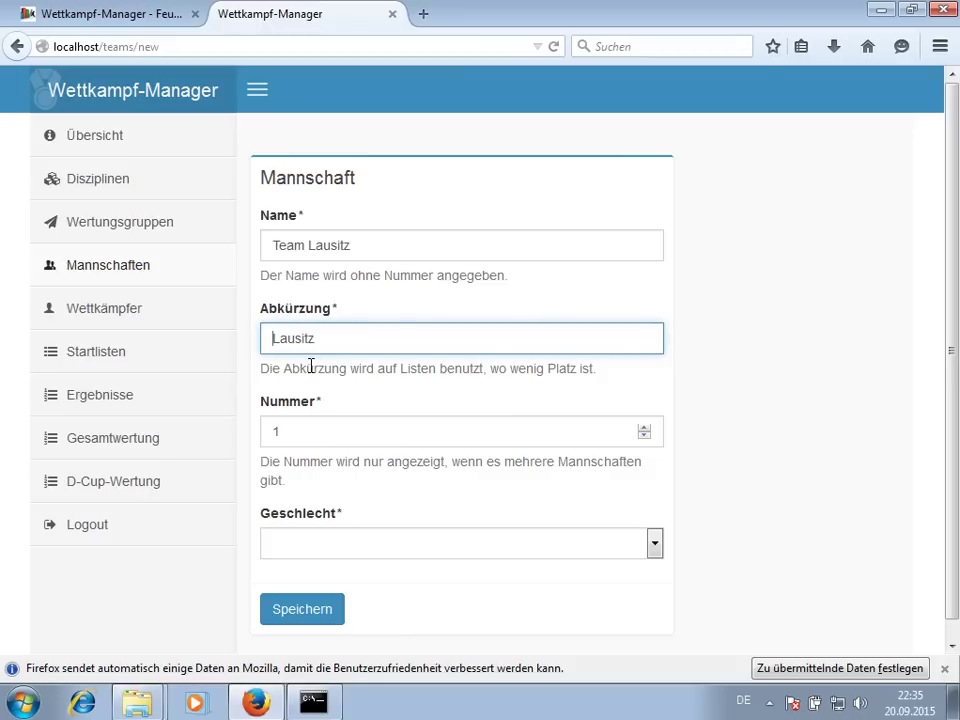
{"action": "left_click", "coordinate": [332, 542]}
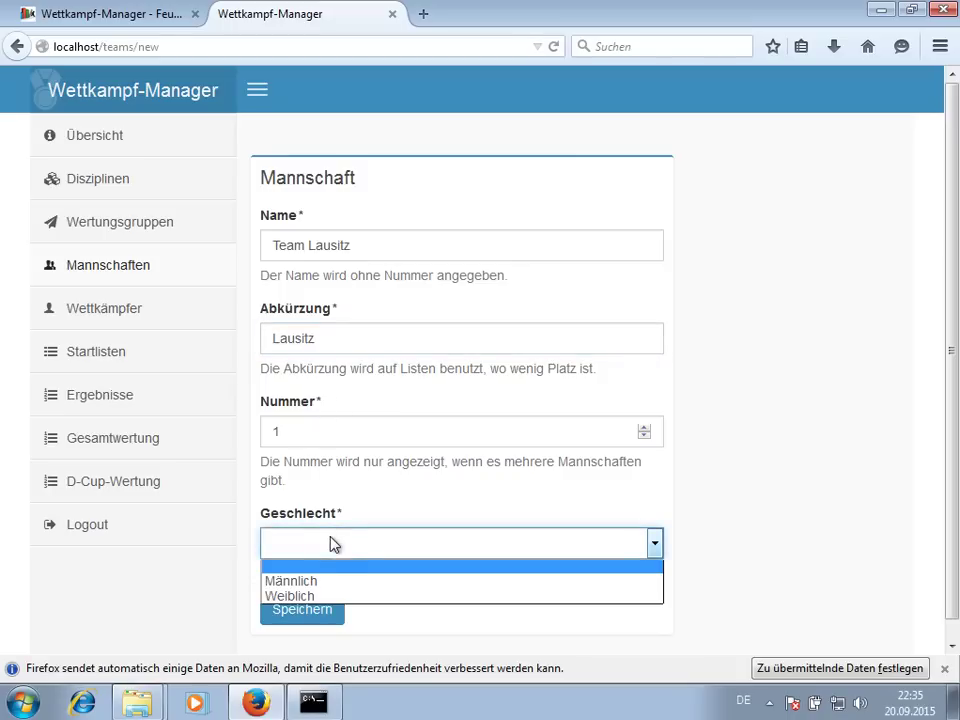
{"action": "left_click", "coordinate": [319, 583]}
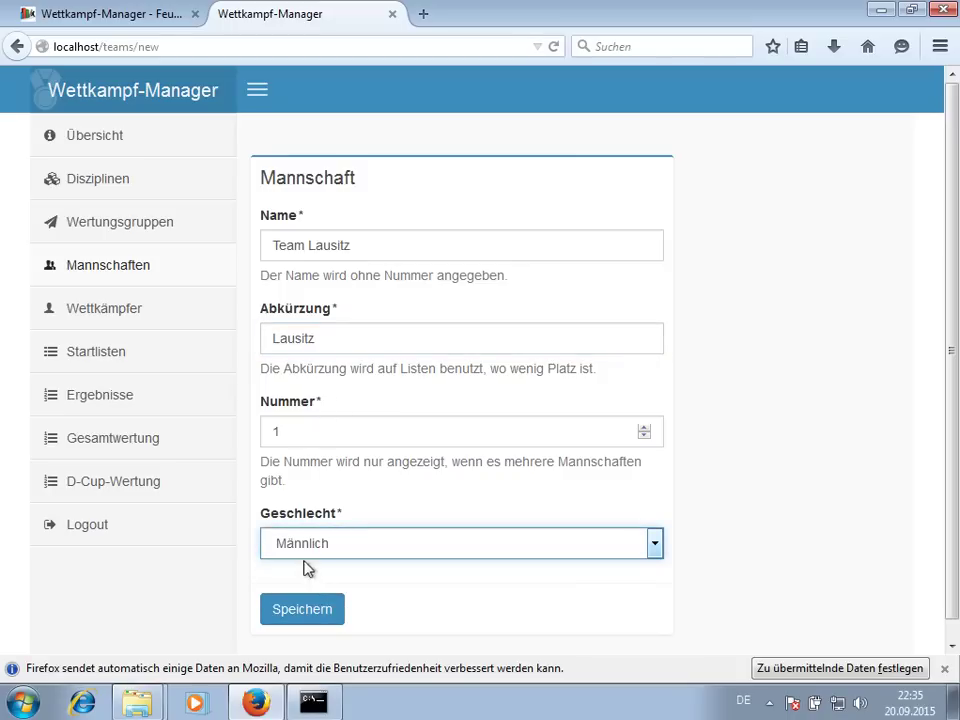
{"action": "left_click", "coordinate": [313, 611]}
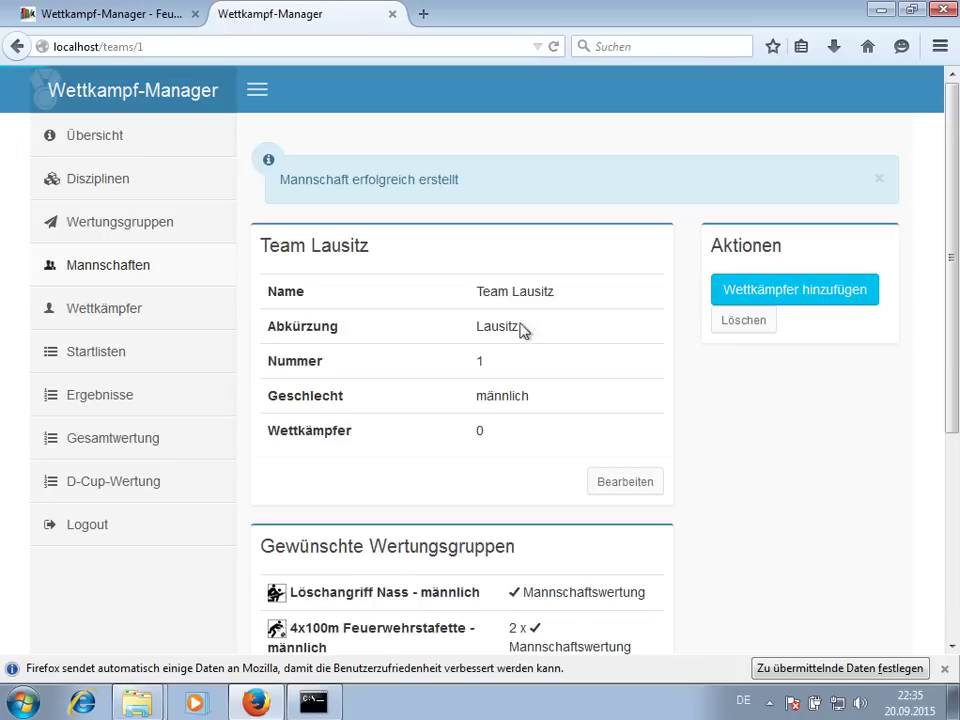
- Open the new-competitor form and fill the names from the first 'tom' quick-entry match
{"action": "scroll", "coordinate": [471, 356], "scroll_direction": "down", "scroll_amount": 5}
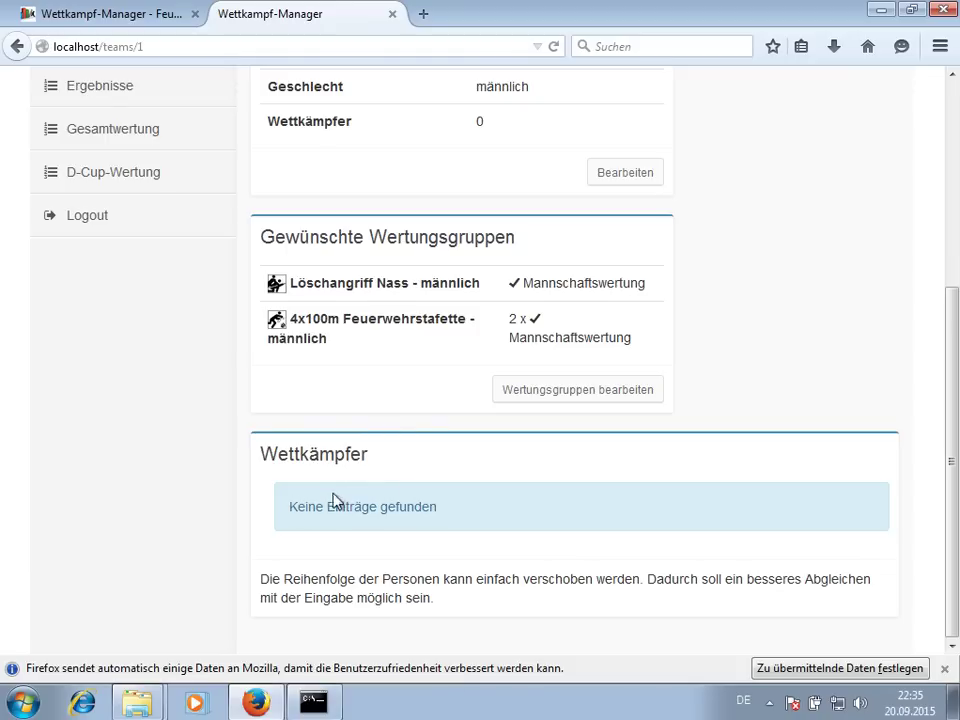
{"action": "scroll", "coordinate": [755, 385], "scroll_direction": "up", "scroll_amount": 5}
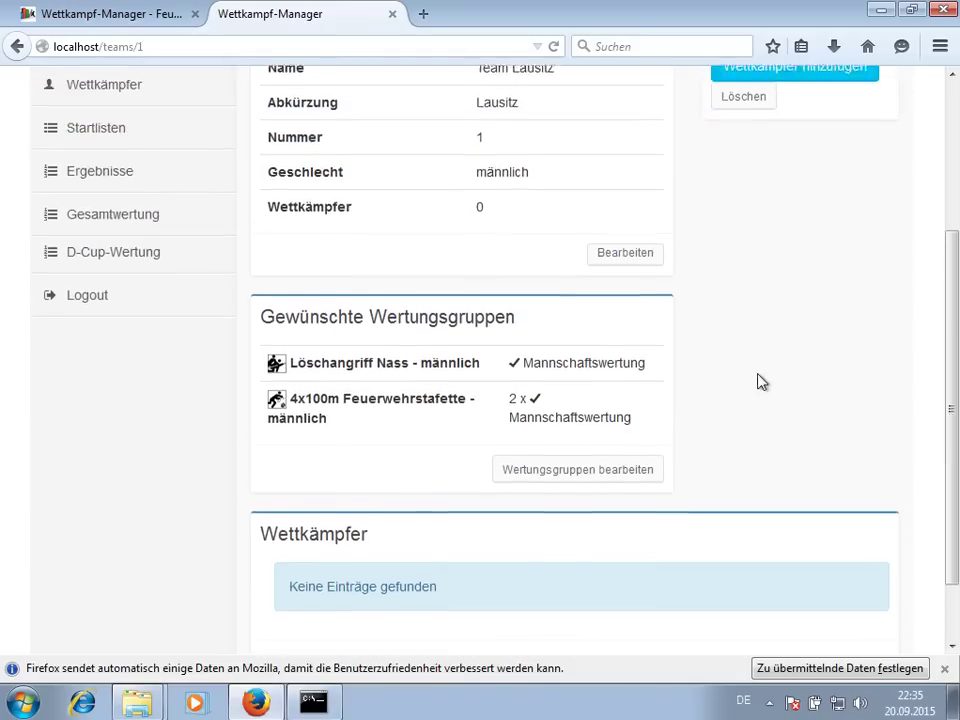
{"action": "left_click", "coordinate": [772, 292]}
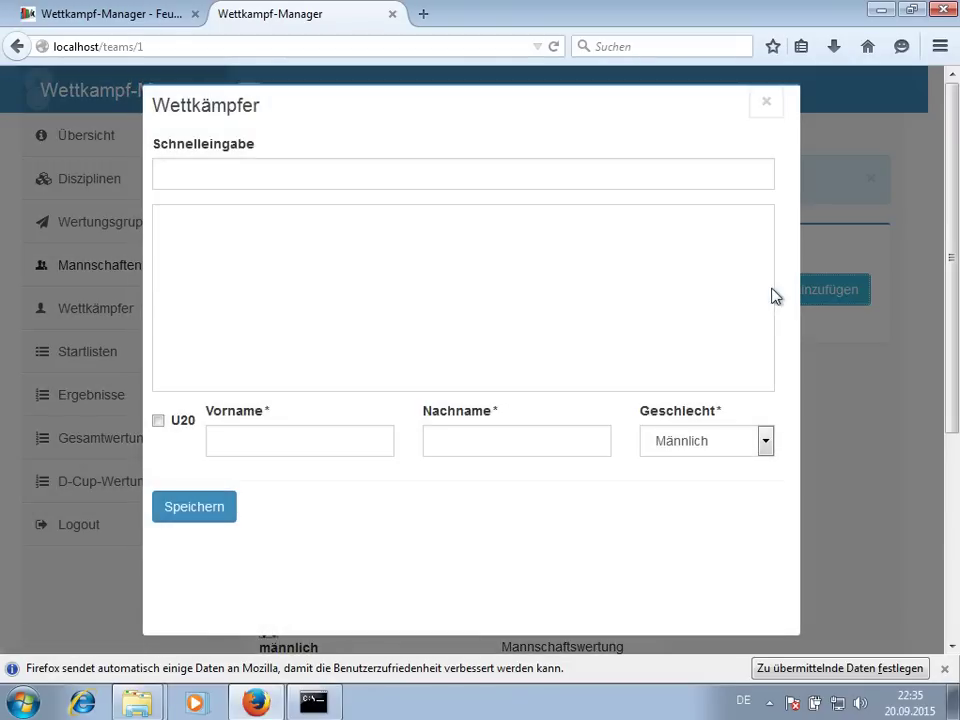
{"action": "left_click", "coordinate": [331, 169]}
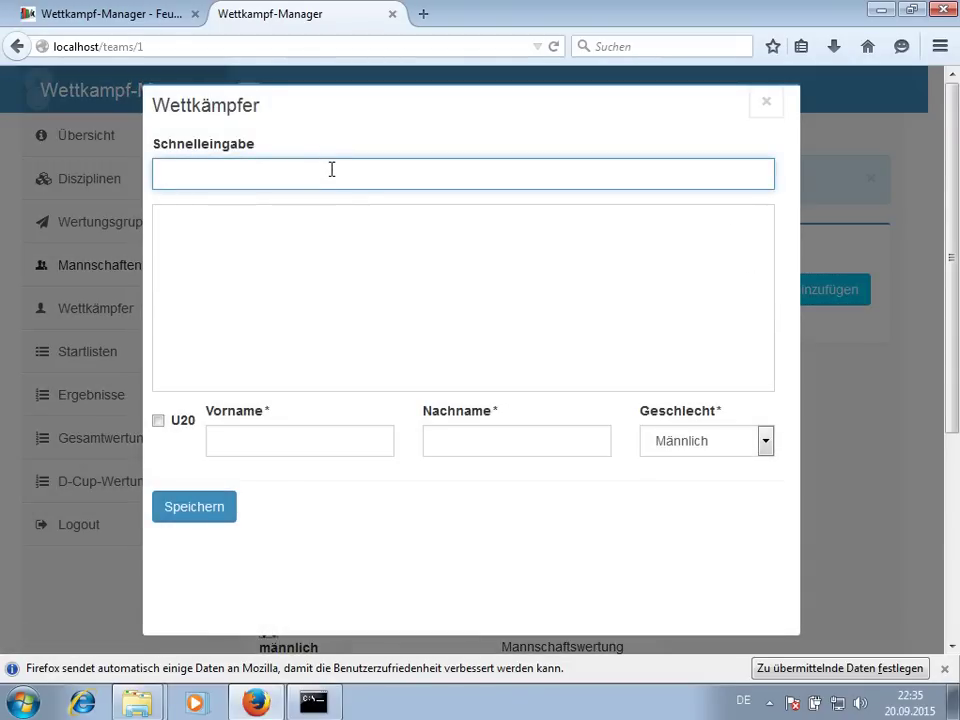
{"action": "type", "text": "tom"}
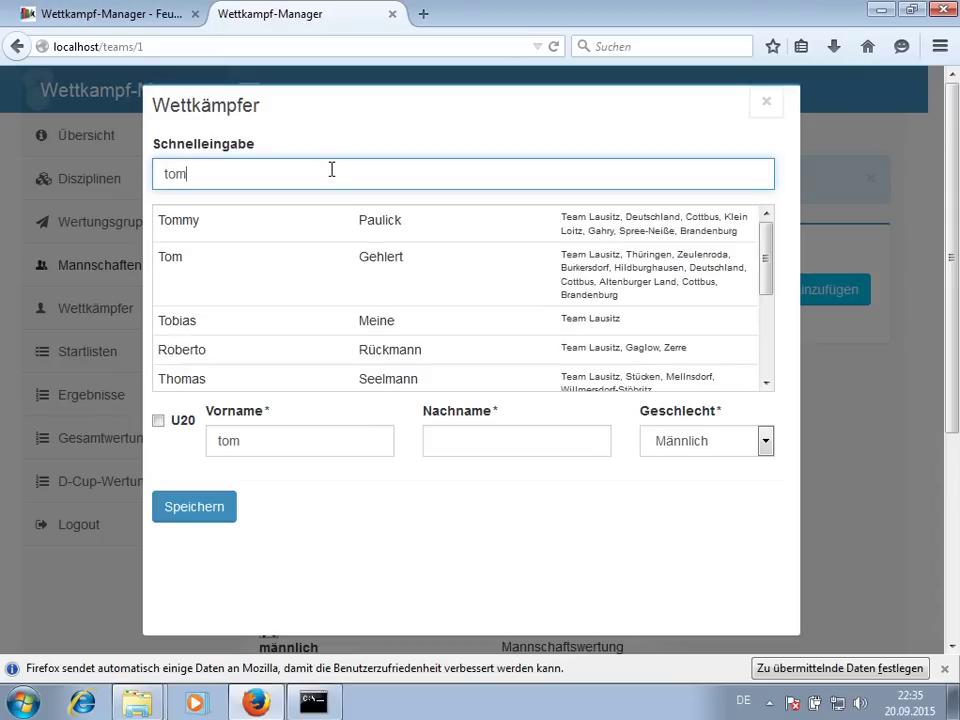
{"action": "left_click", "coordinate": [316, 226]}
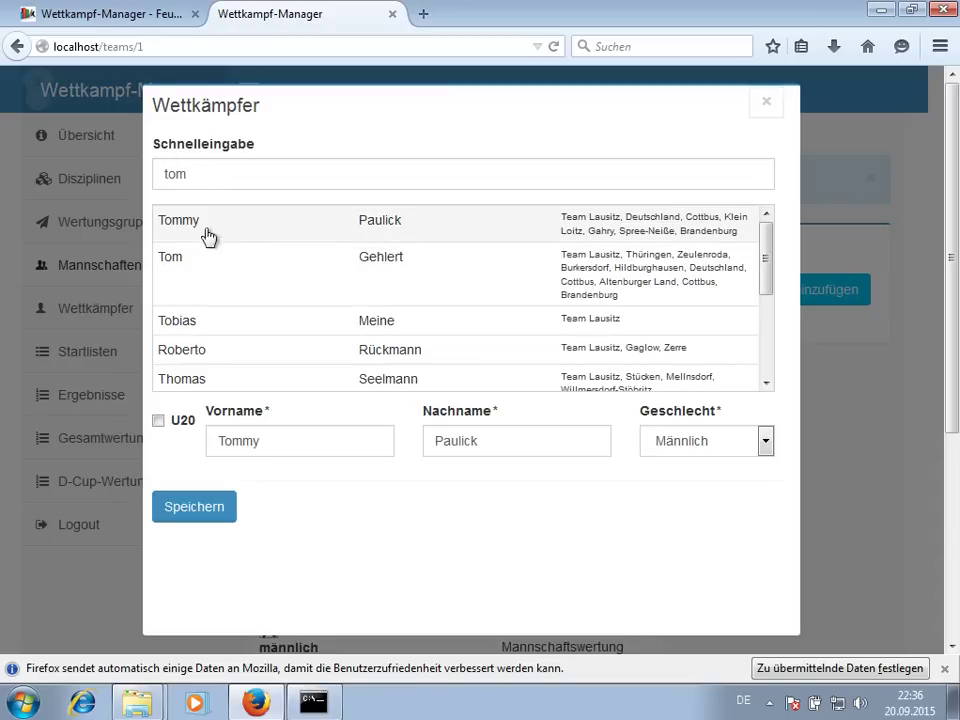
{"action": "left_click", "coordinate": [218, 169]}
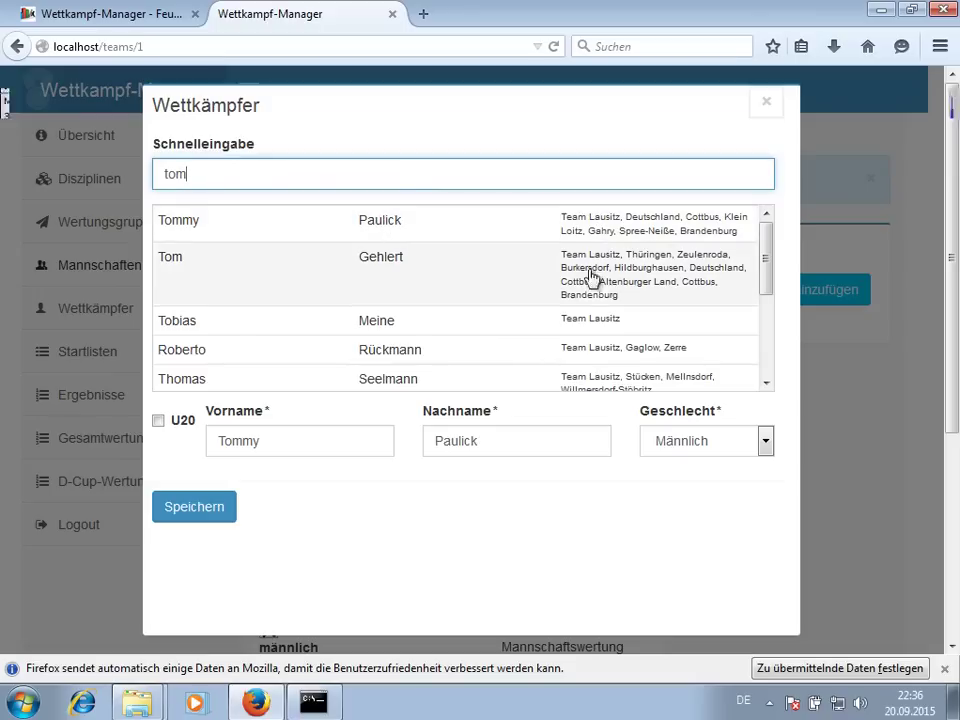
{"action": "left_click_drag", "start_coordinate": [236, 169], "coordinate": [159, 167]}
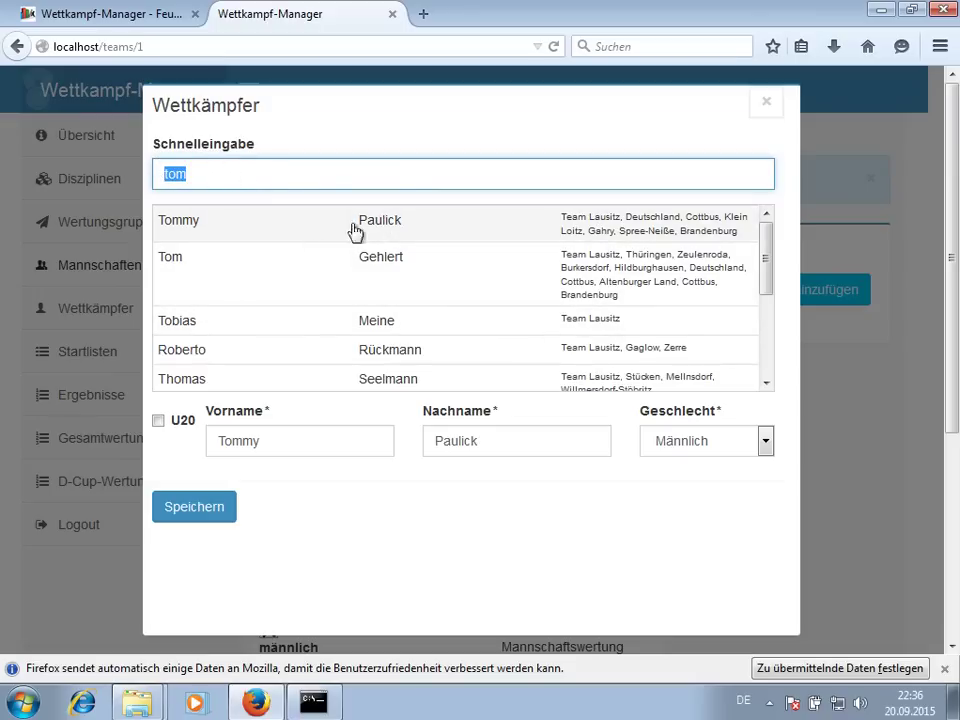
{"action": "key", "text": "BackSpace"}
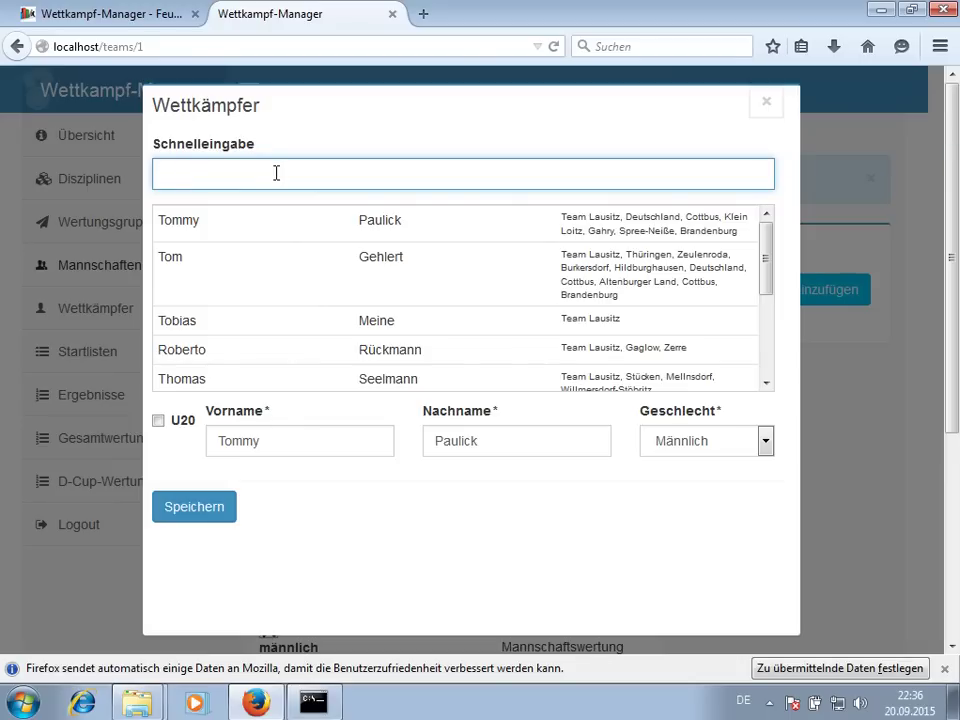
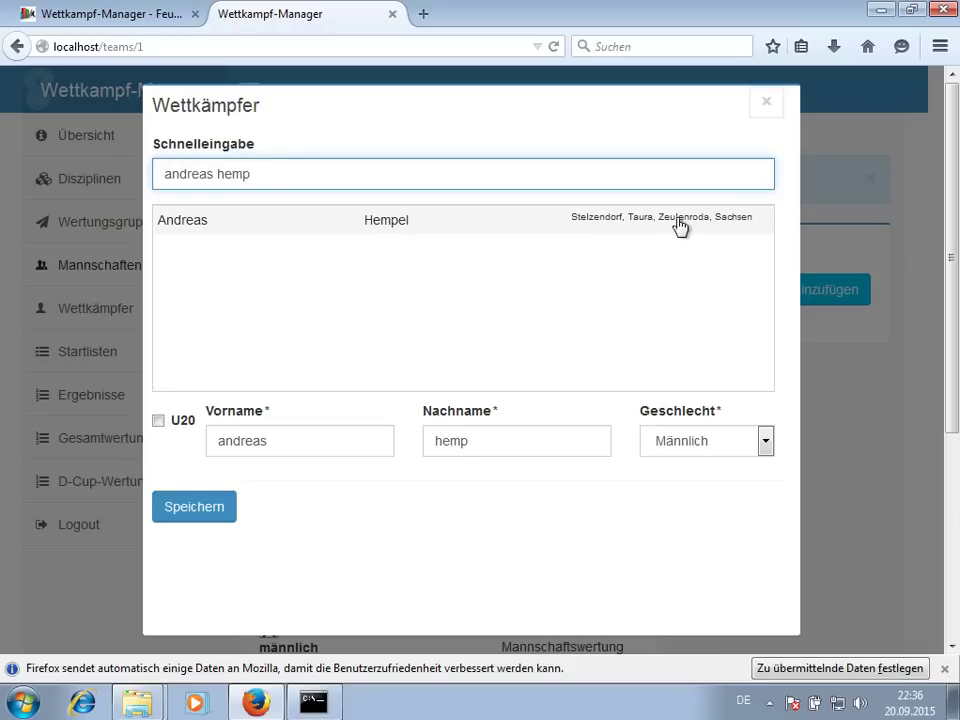
{"action": "left_click", "coordinate": [448, 230]}
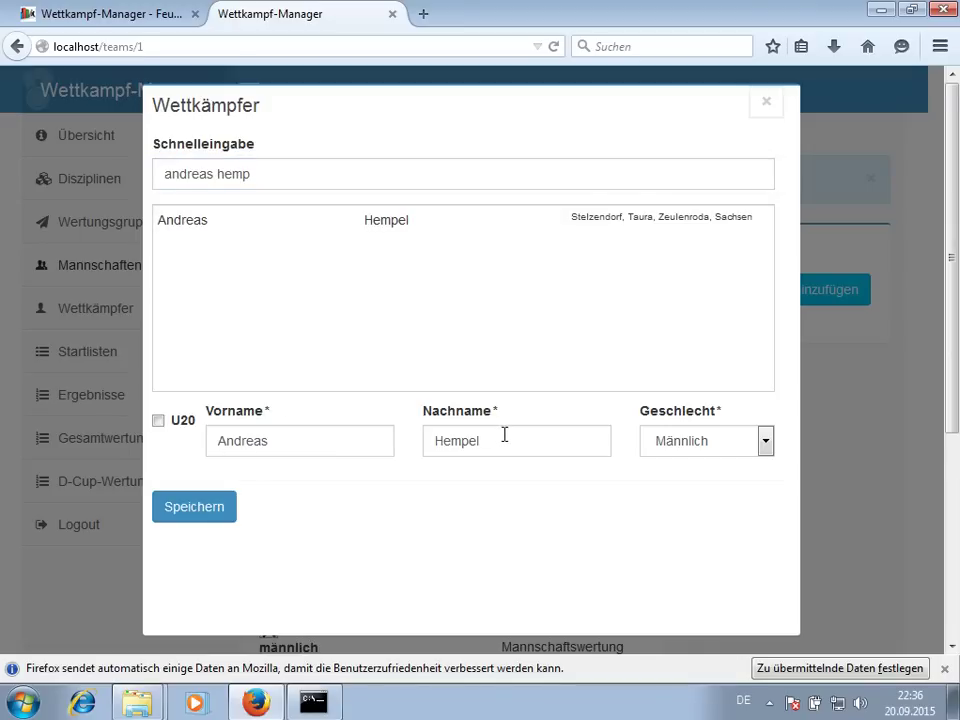
{"action": "left_click_drag", "start_coordinate": [294, 180], "coordinate": [53, 167]}
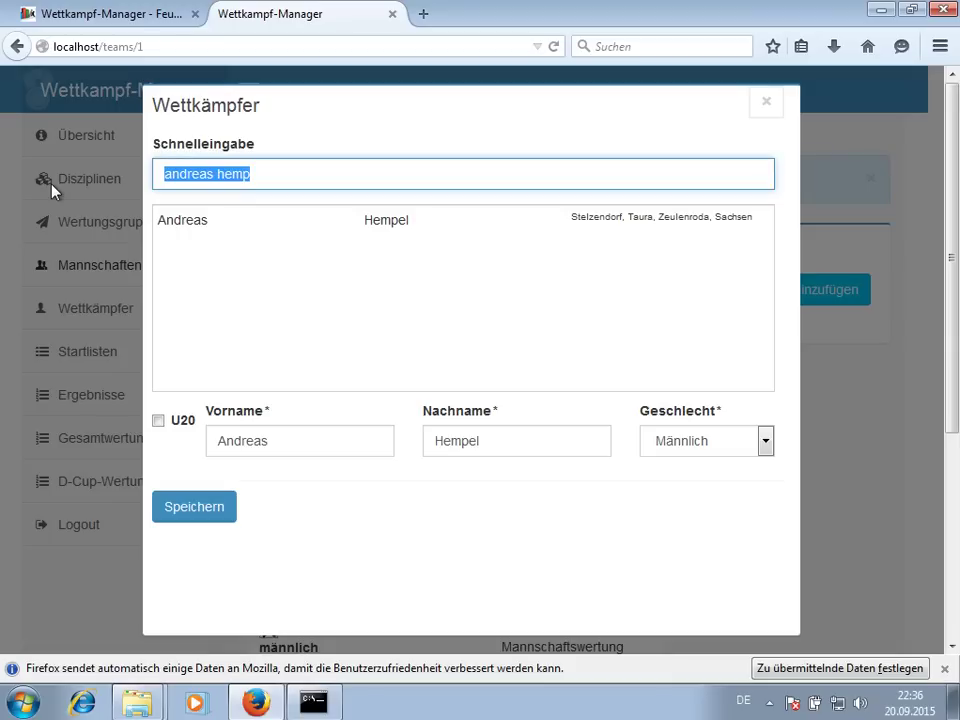
{"action": "type", "text": "Hans W"}
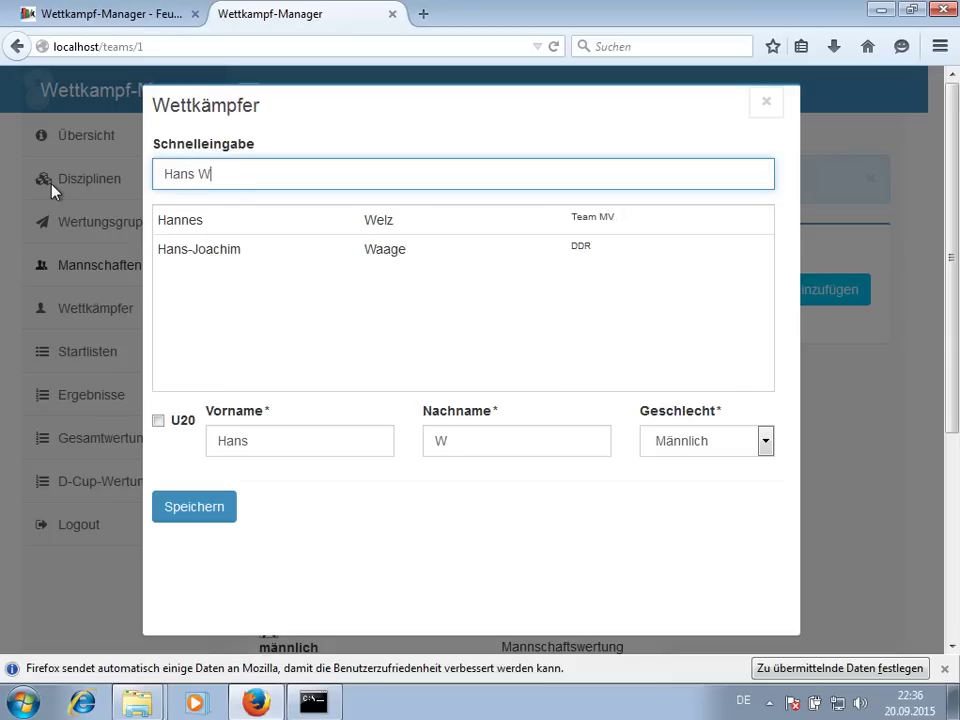
{"action": "type", "text": "ur"}
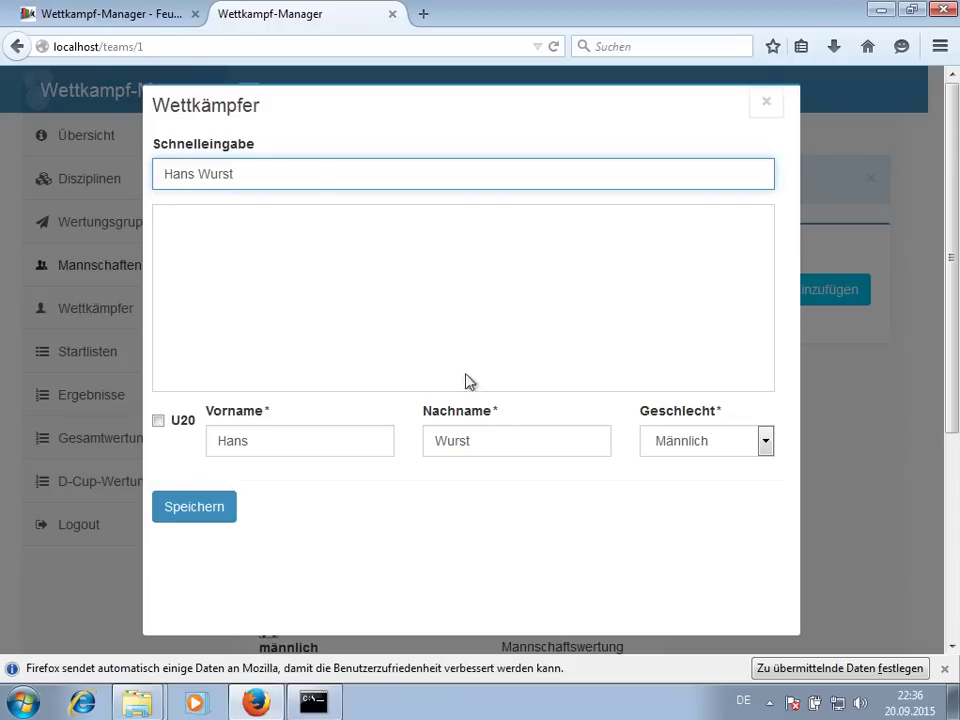
{"action": "type", "text": "st"}
{"action": "key", "text": "ctrl+a"}
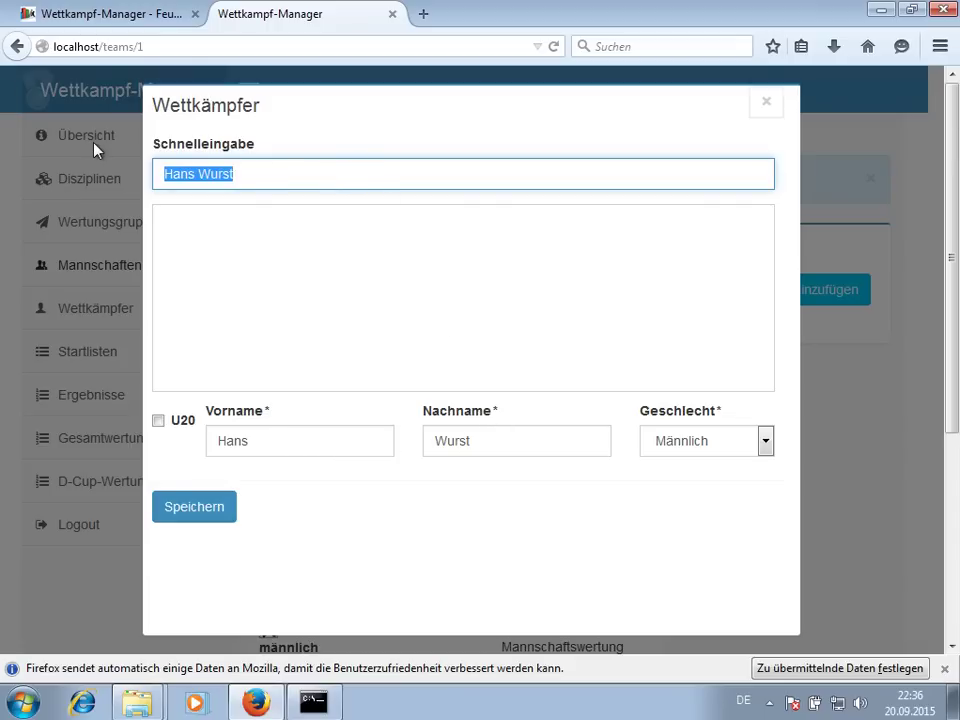
- Add the first 'tom' match to Team Lausitz, entered in 100m Hindernisbahn and Hakenleitersteigen
{"action": "type", "text": "tom"}
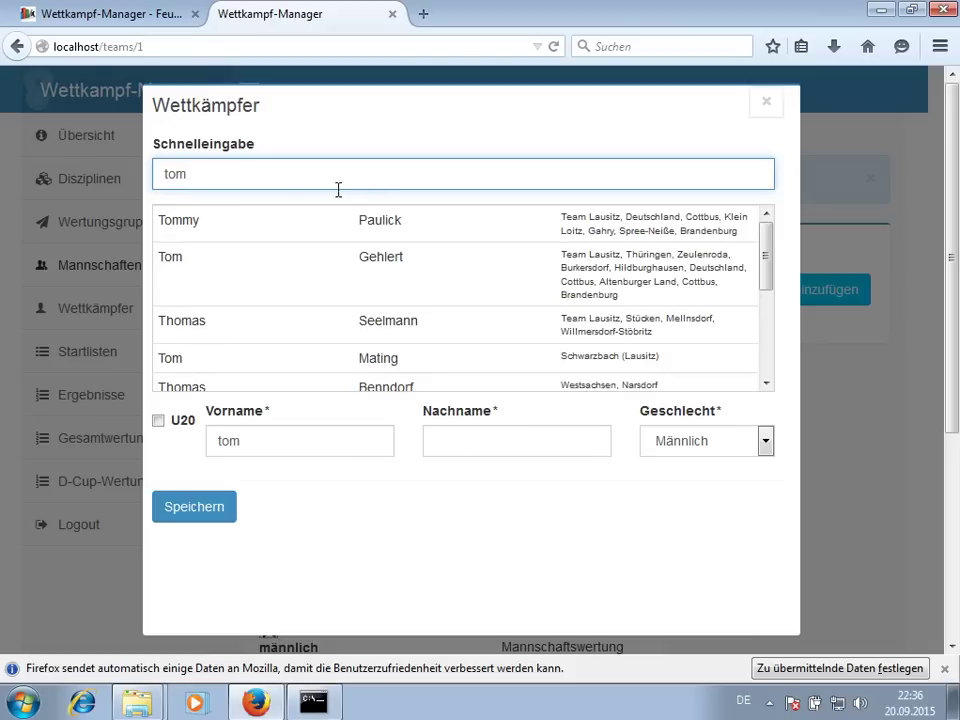
{"action": "left_click", "coordinate": [317, 225]}
{"action": "left_click", "coordinate": [216, 512]}
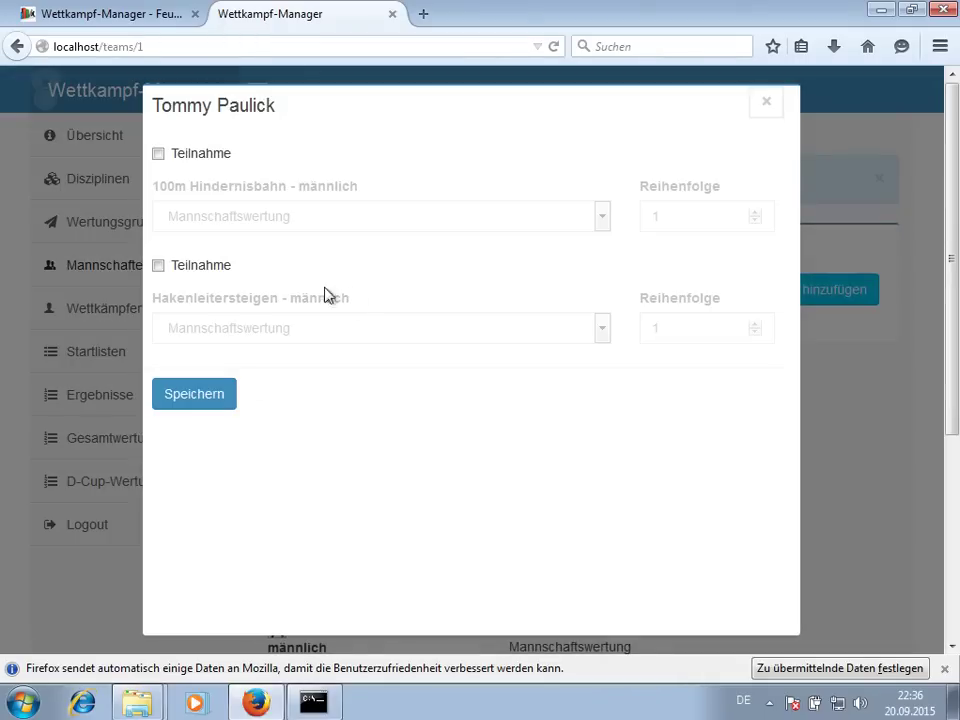
{"action": "left_click", "coordinate": [222, 163]}
{"action": "left_click", "coordinate": [217, 268]}
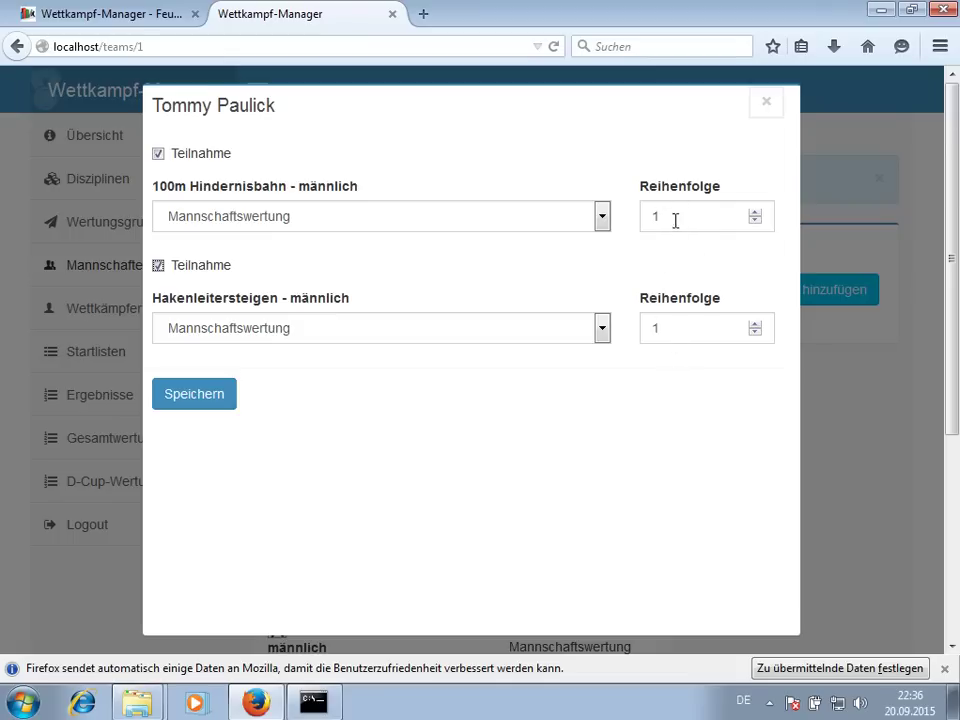
{"action": "left_click", "coordinate": [223, 403]}
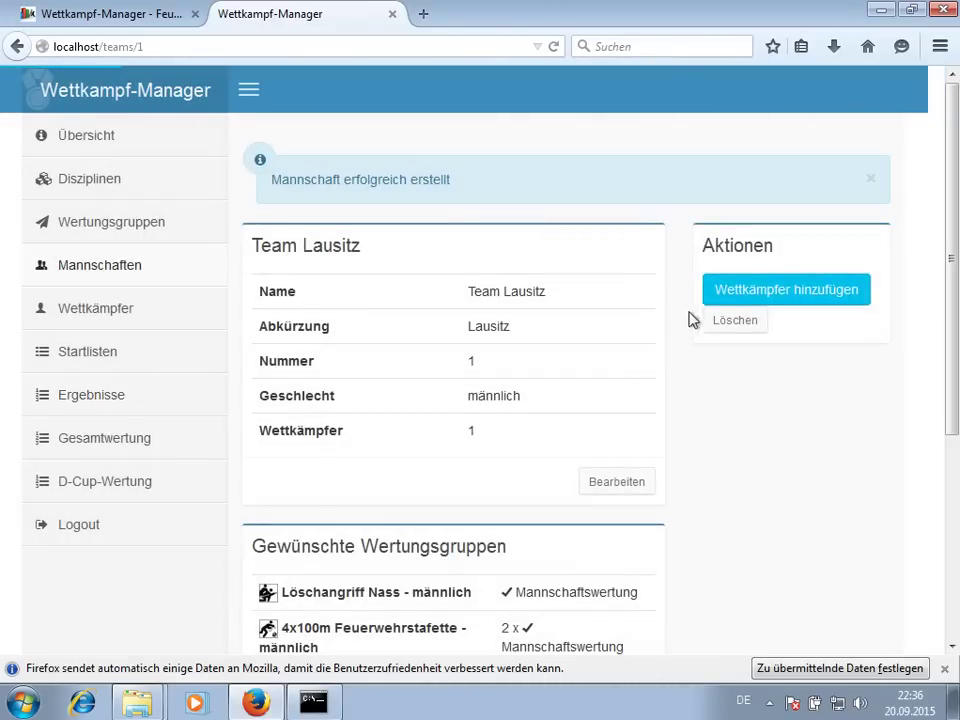
{"action": "left_click", "coordinate": [735, 300]}
{"action": "left_click", "coordinate": [430, 178]}
{"action": "type", "text": "tom ge"}
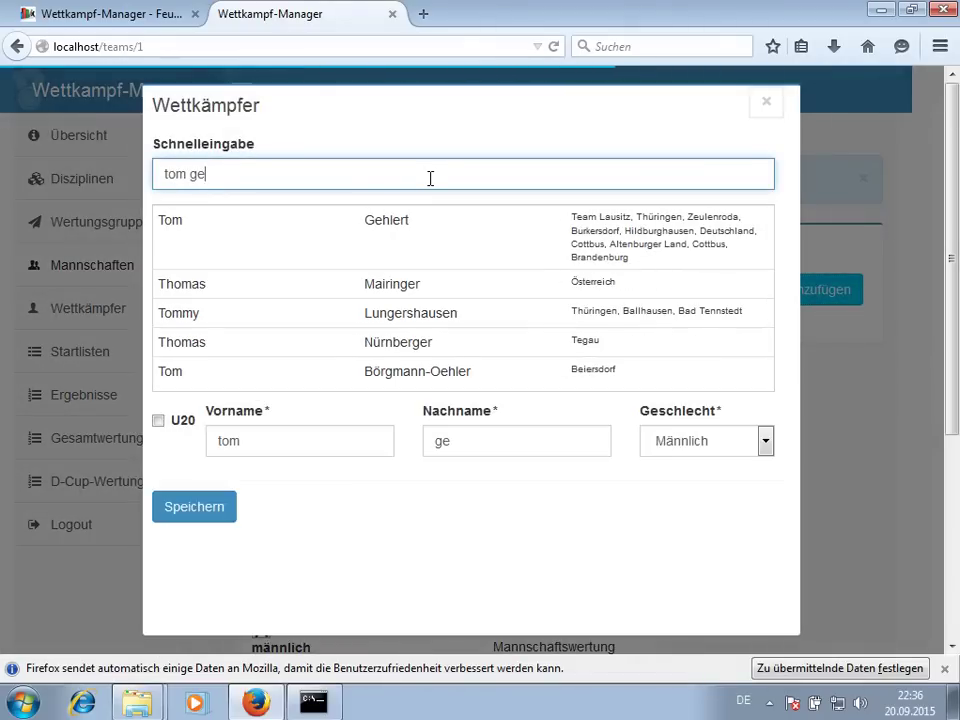
{"action": "left_click", "coordinate": [437, 263]}
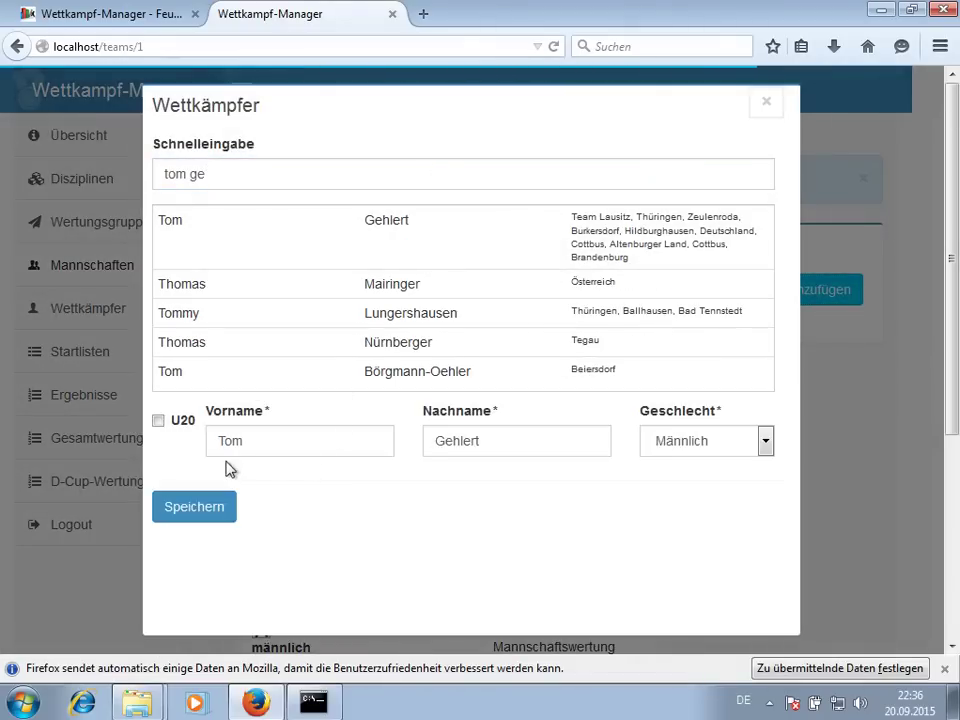
{"action": "left_click", "coordinate": [157, 423]}
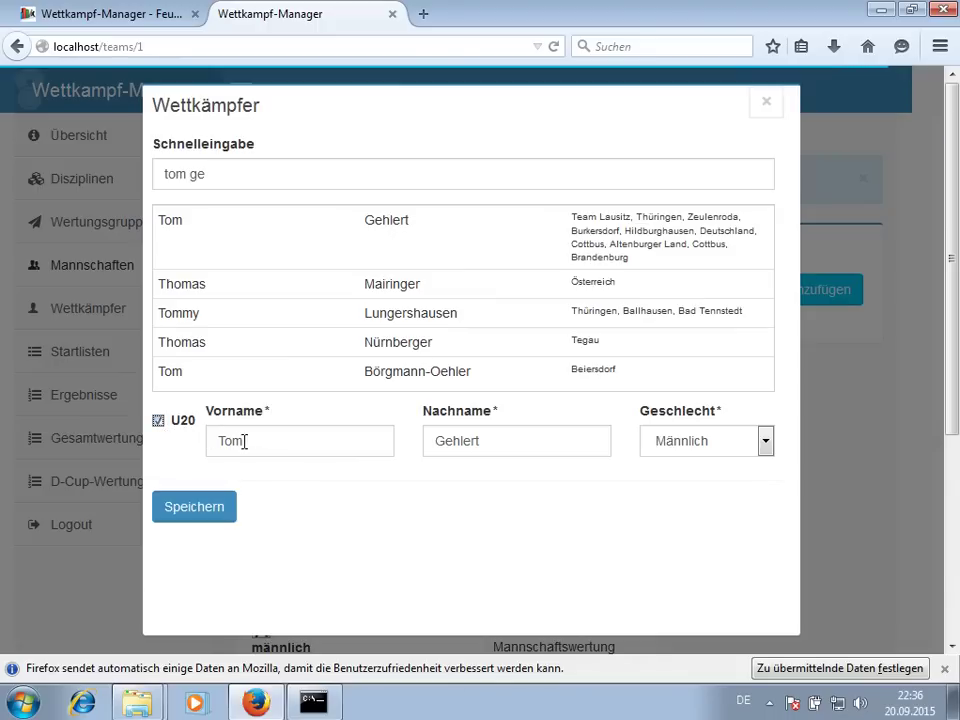
{"action": "left_click", "coordinate": [199, 508]}
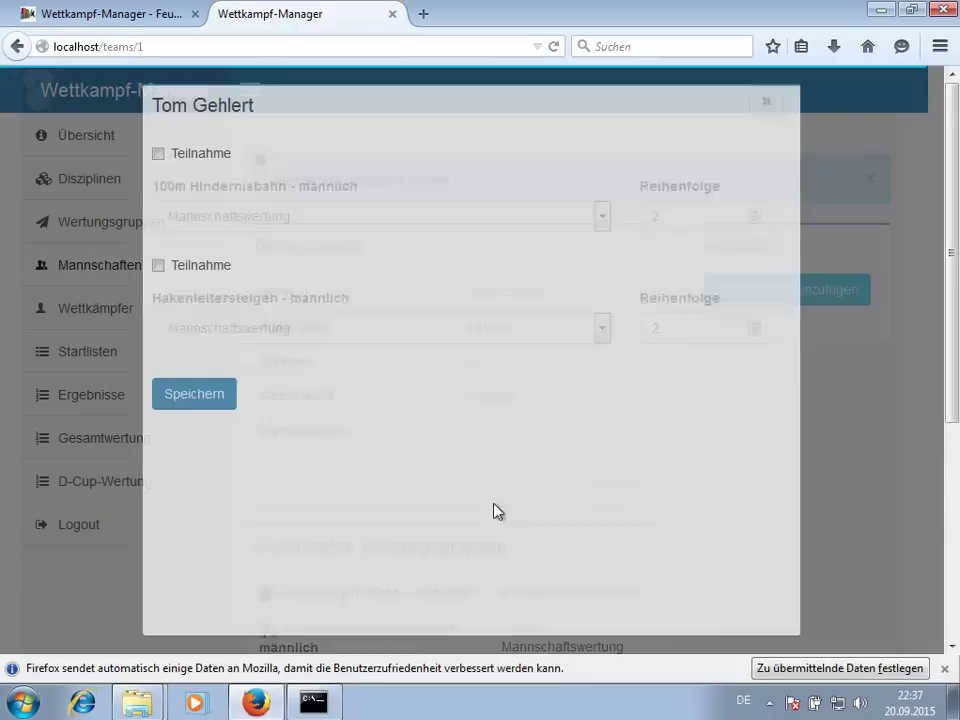
{"action": "left_click", "coordinate": [206, 263]}
{"action": "left_click", "coordinate": [192, 154]}
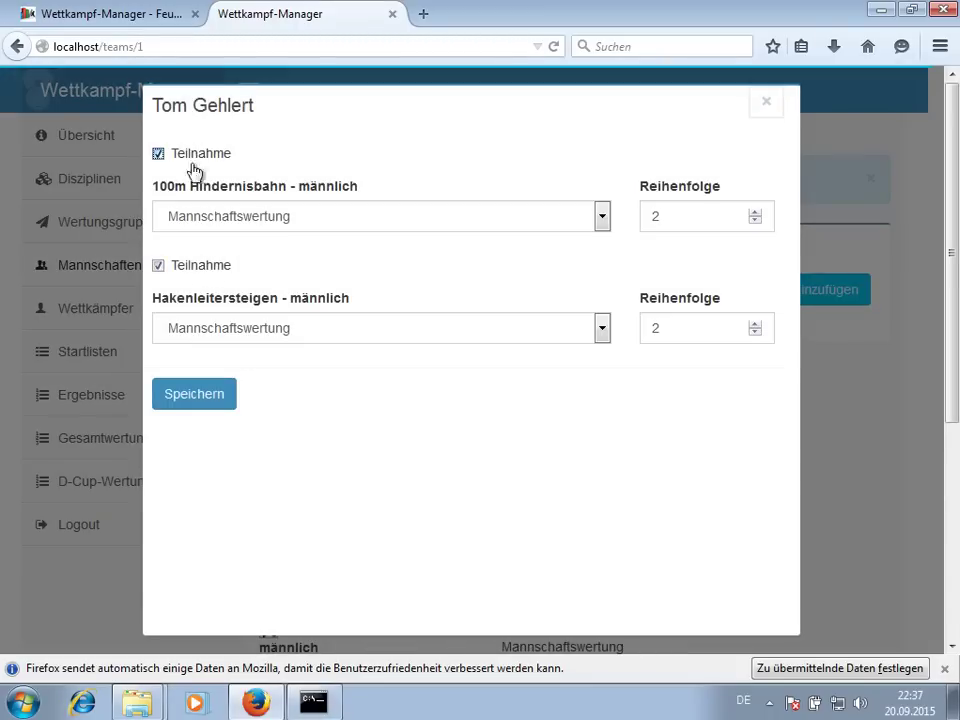
{"action": "left_click", "coordinate": [208, 393]}
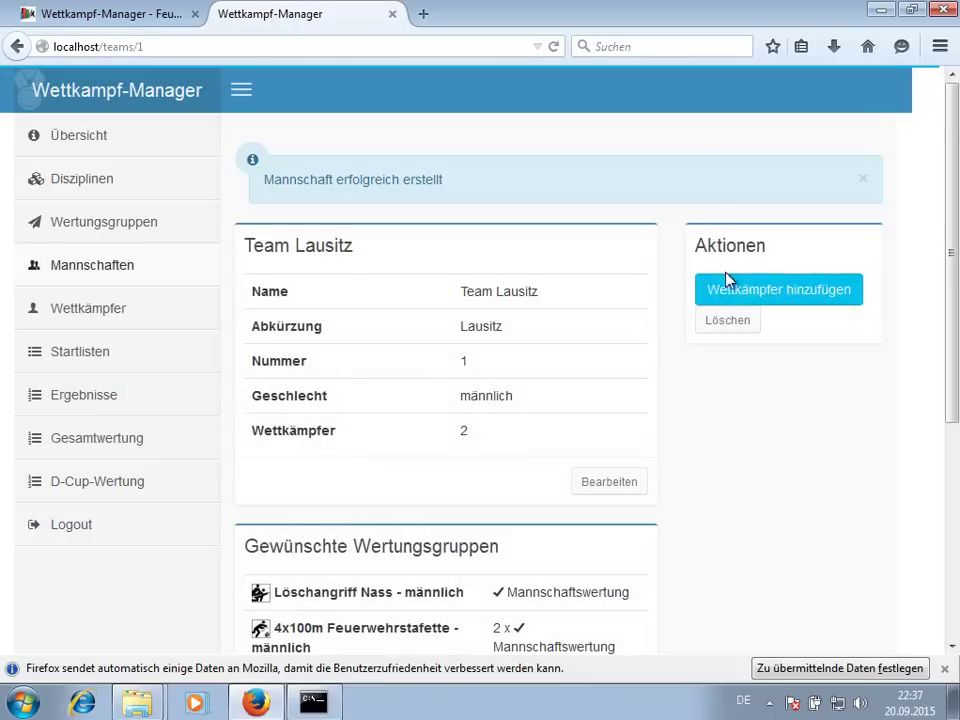
- Add the 'rene' match as third competitor in Hakenleitersteigen and 100m Hindernisbahn
{"action": "left_click", "coordinate": [731, 295]}
{"action": "left_click", "coordinate": [302, 178]}
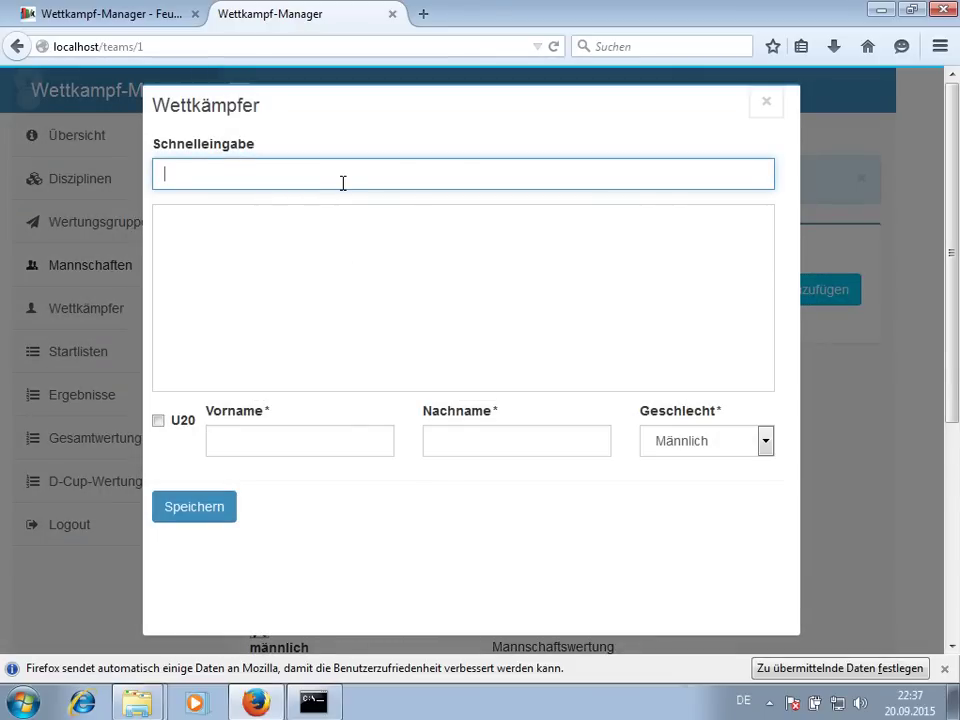
{"action": "type", "text": "rene"}
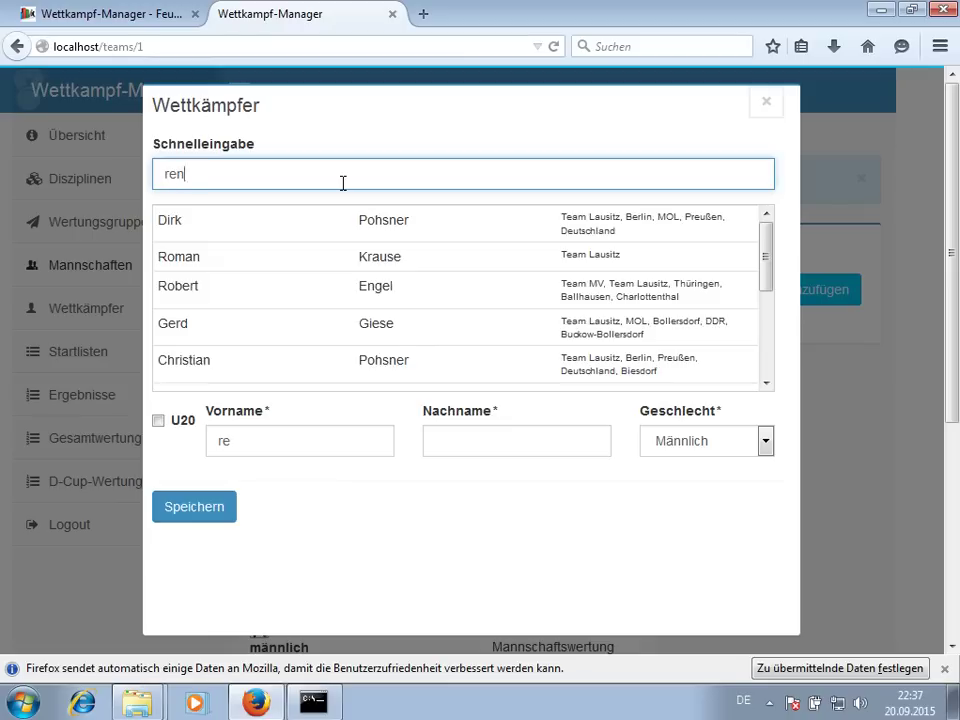
{"action": "left_click", "coordinate": [318, 303]}
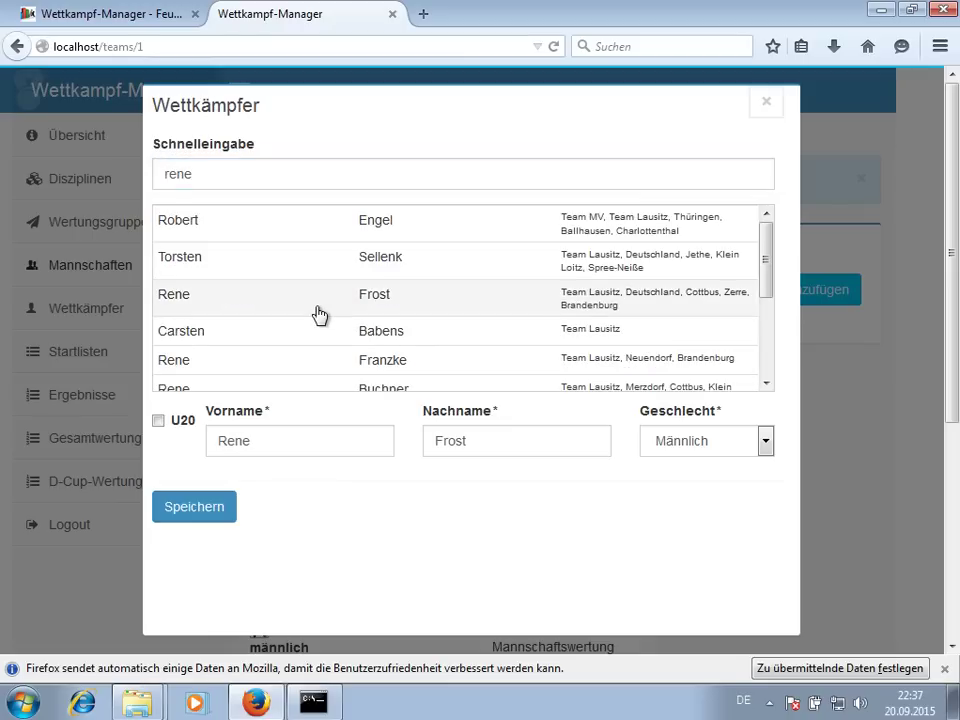
{"action": "left_click", "coordinate": [192, 512]}
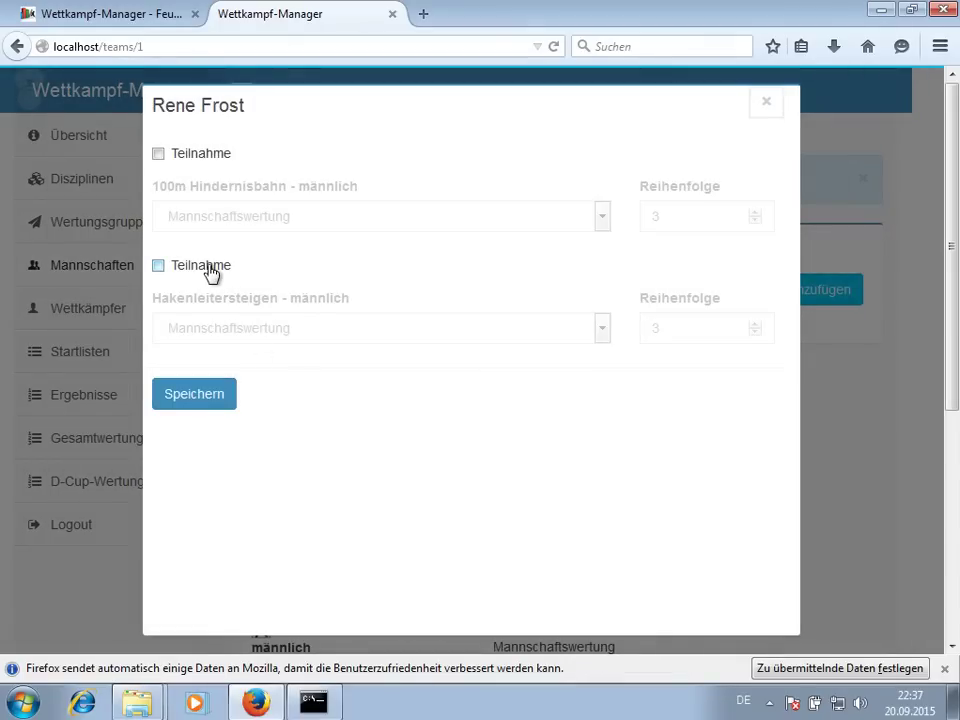
{"action": "left_click", "coordinate": [211, 272]}
{"action": "left_click", "coordinate": [192, 158]}
{"action": "left_click", "coordinate": [214, 392]}
{"action": "left_click", "coordinate": [749, 303]}
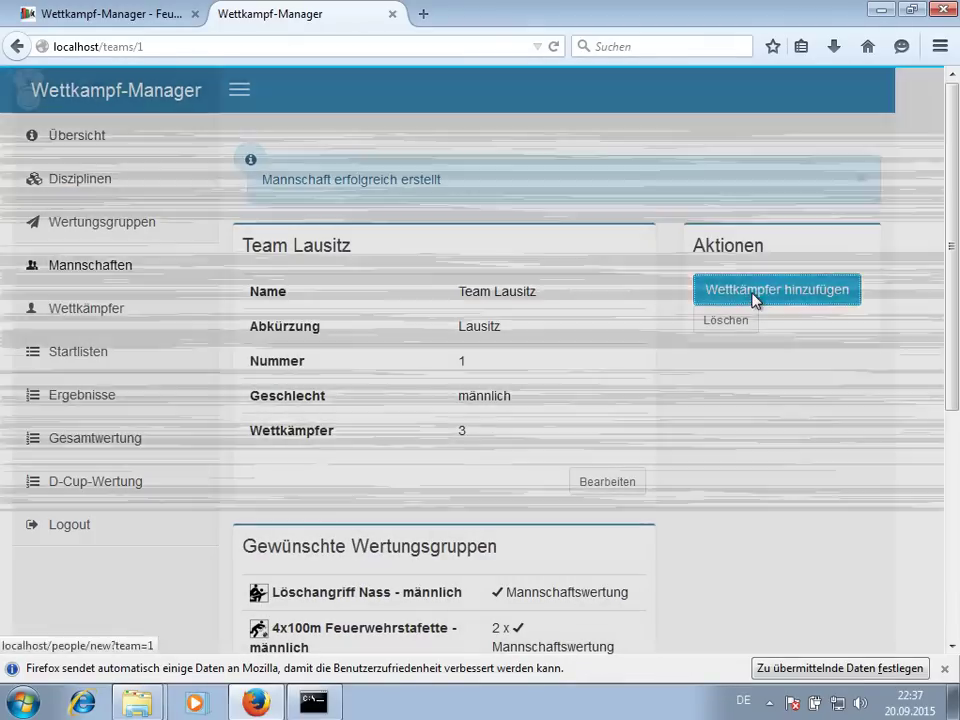
{"action": "left_click", "coordinate": [341, 174]}
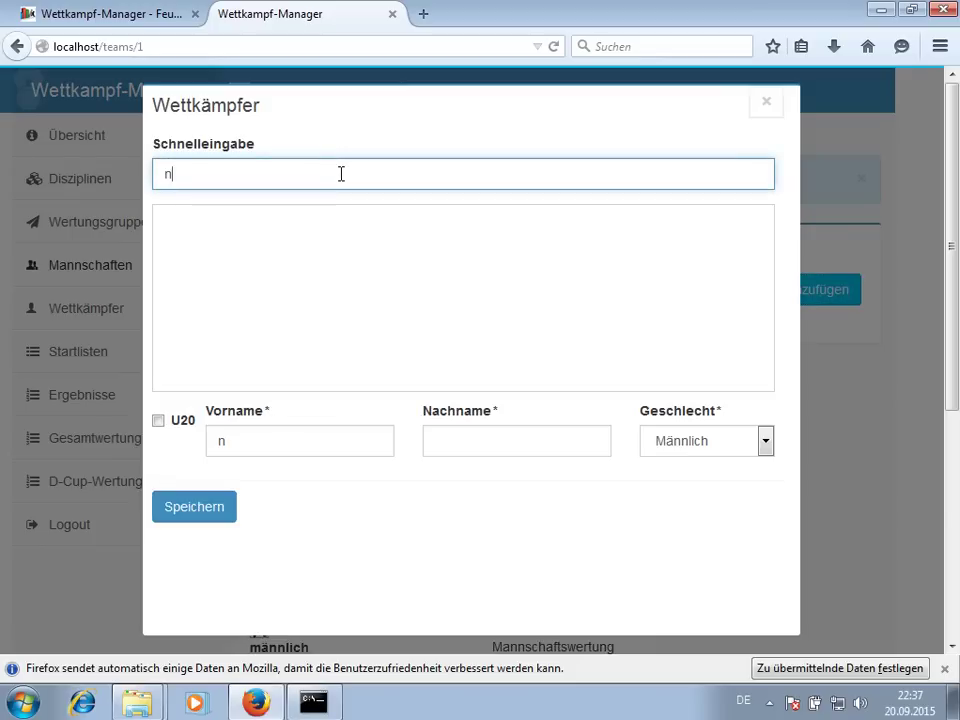
{"action": "left_click", "coordinate": [257, 219]}
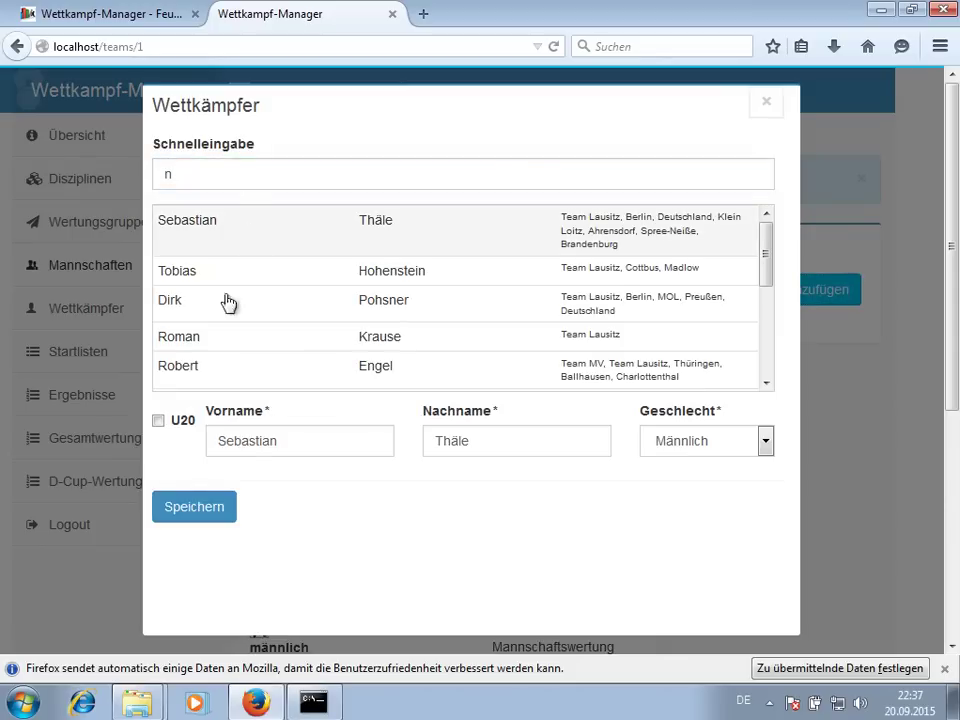
{"action": "left_click", "coordinate": [205, 507]}
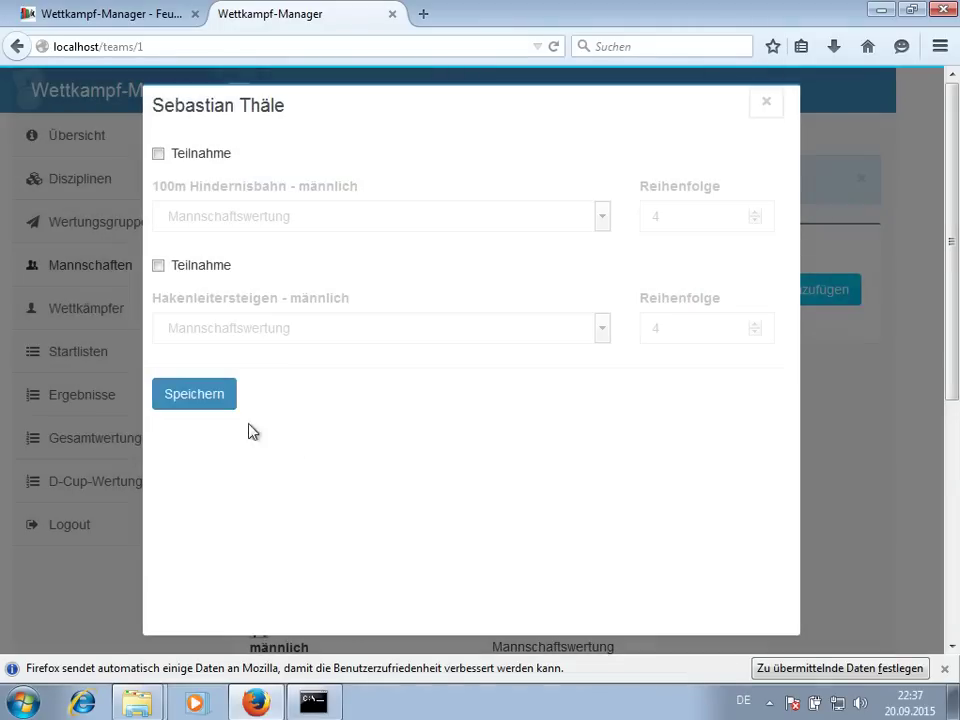
{"action": "left_click", "coordinate": [199, 267]}
{"action": "left_click", "coordinate": [197, 157]}
{"action": "left_click", "coordinate": [193, 392]}
{"action": "scroll", "coordinate": [746, 351], "scroll_direction": "down", "scroll_amount": 5}
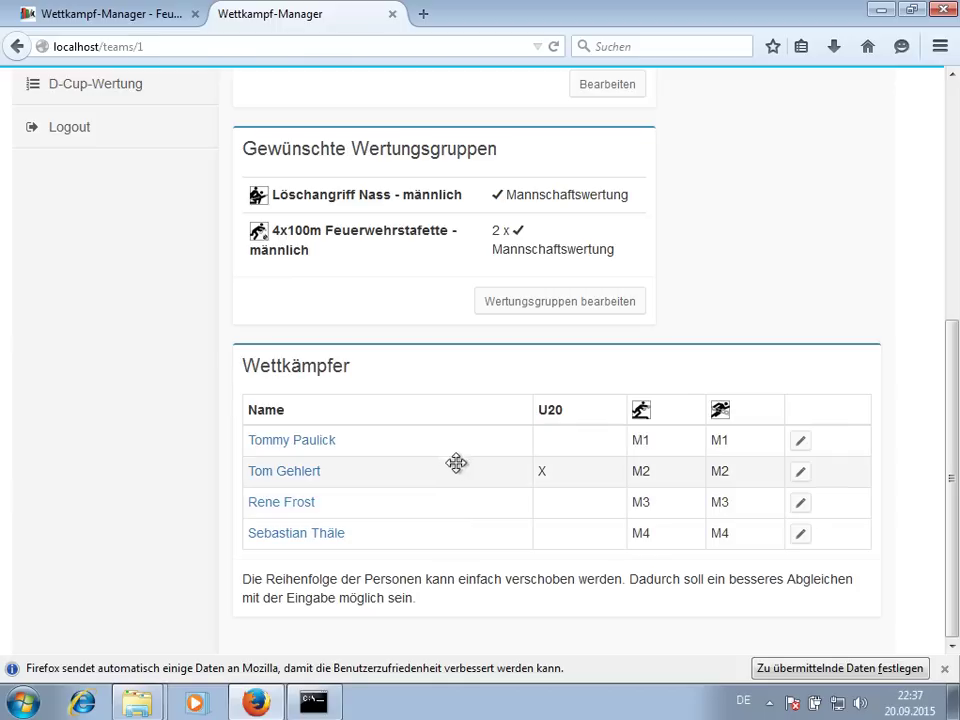
{"action": "left_click_drag", "start_coordinate": [452, 540], "coordinate": [446, 469]}
{"action": "left_click_drag", "start_coordinate": [385, 500], "coordinate": [388, 471]}
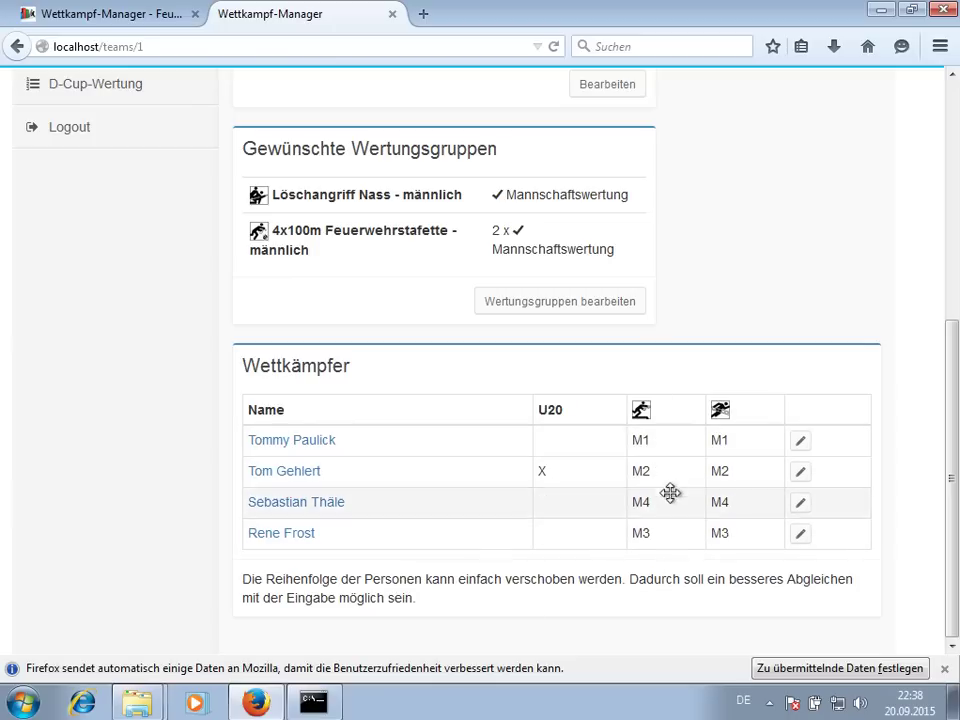
{"action": "left_click", "coordinate": [802, 508]}
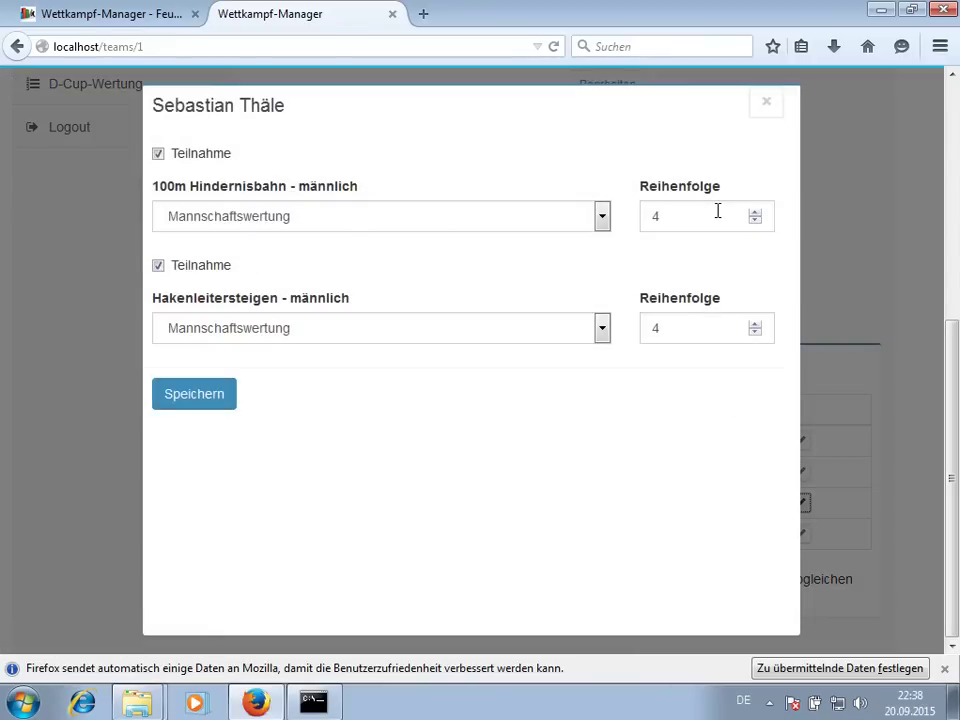
{"action": "left_click", "coordinate": [766, 103]}
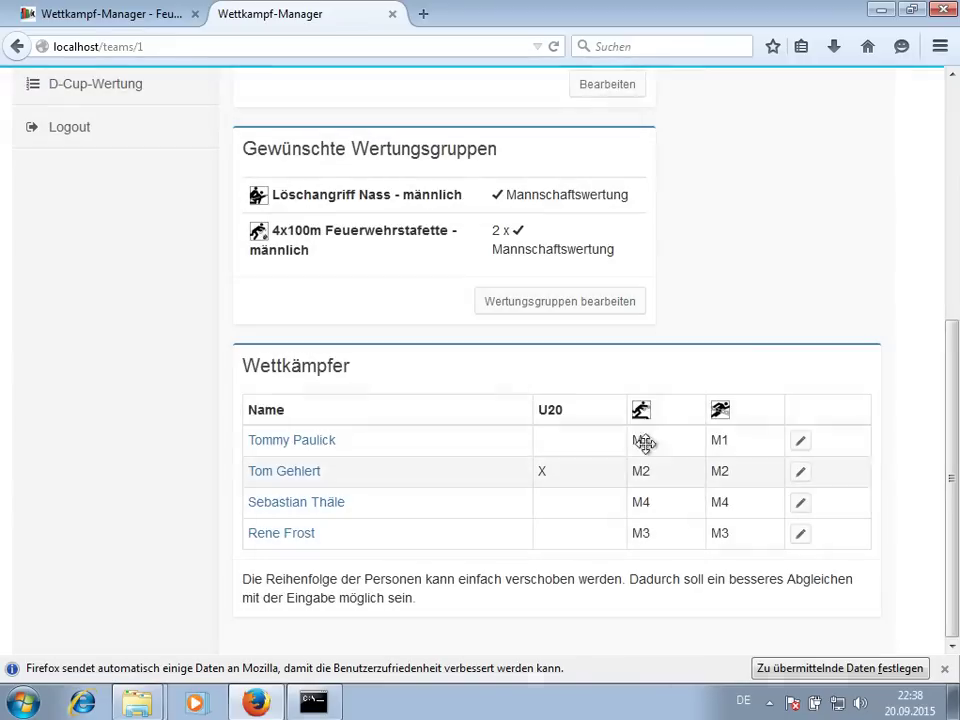
{"action": "left_click", "coordinate": [801, 506]}
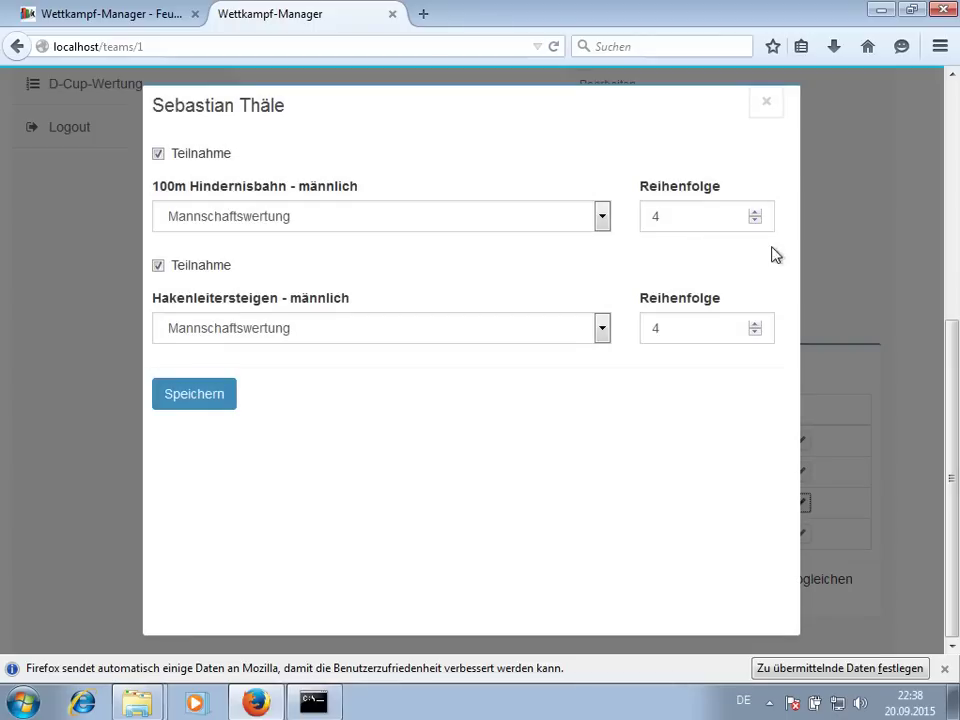
{"action": "left_click", "coordinate": [757, 222]}
{"action": "left_click", "coordinate": [206, 405]}
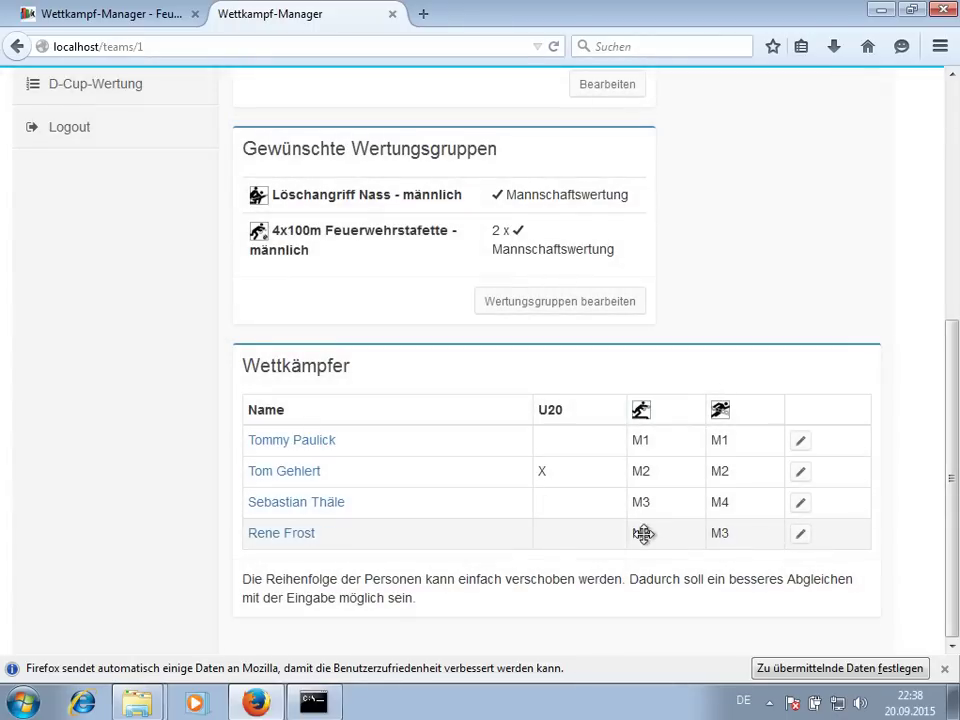
{"action": "left_click", "coordinate": [800, 534]}
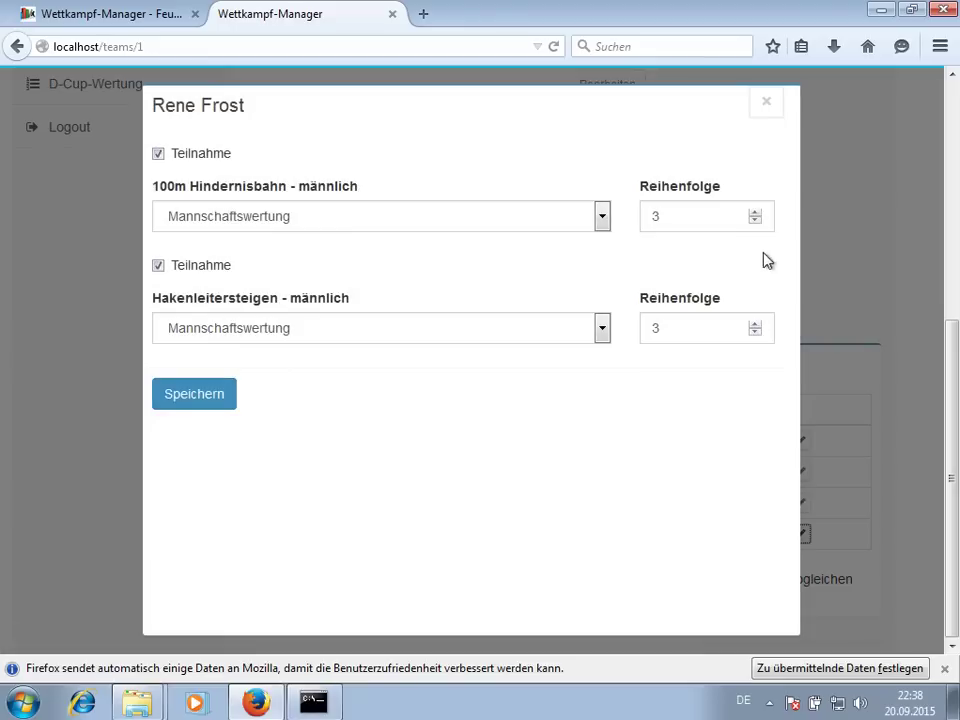
{"action": "left_click", "coordinate": [207, 403]}
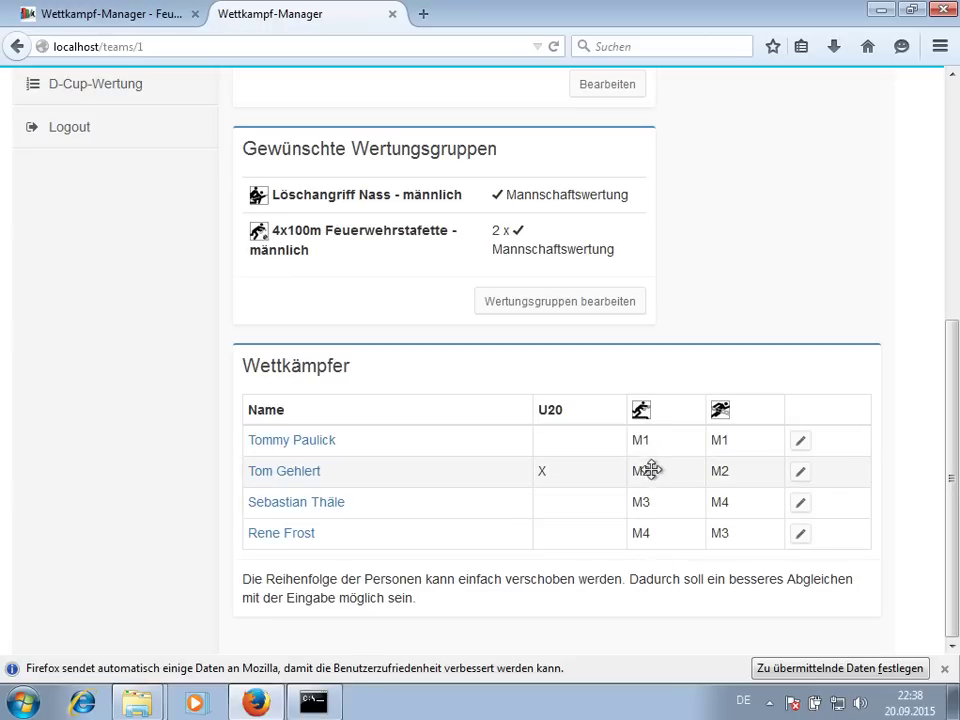
{"action": "scroll", "coordinate": [626, 471], "scroll_direction": "up", "scroll_amount": 6}
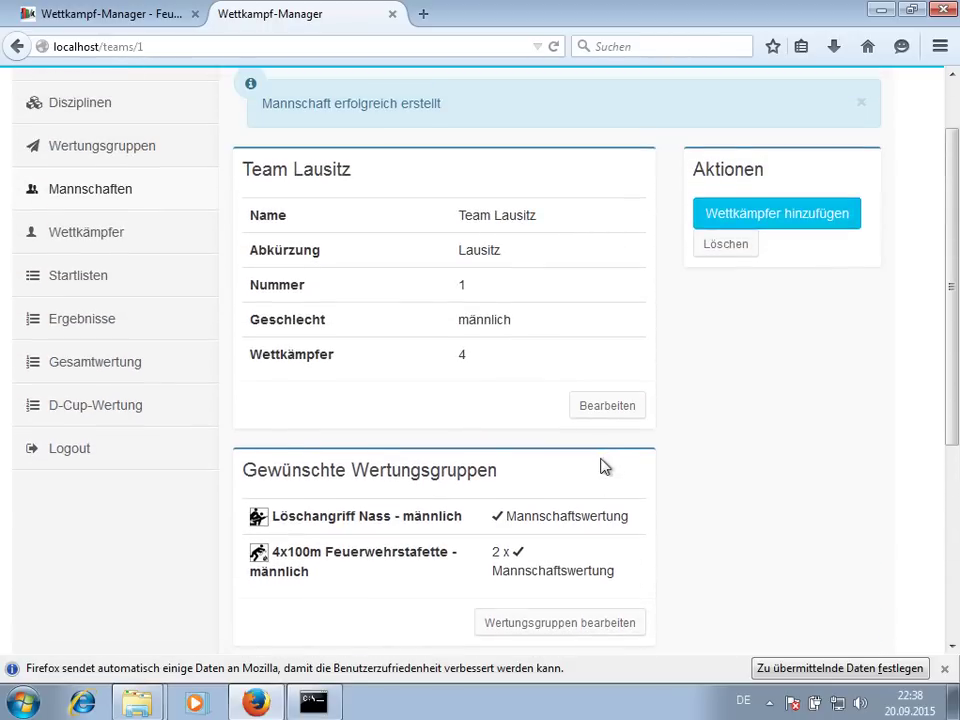
{"action": "left_click", "coordinate": [793, 222]}
{"action": "left_click", "coordinate": [395, 180]}
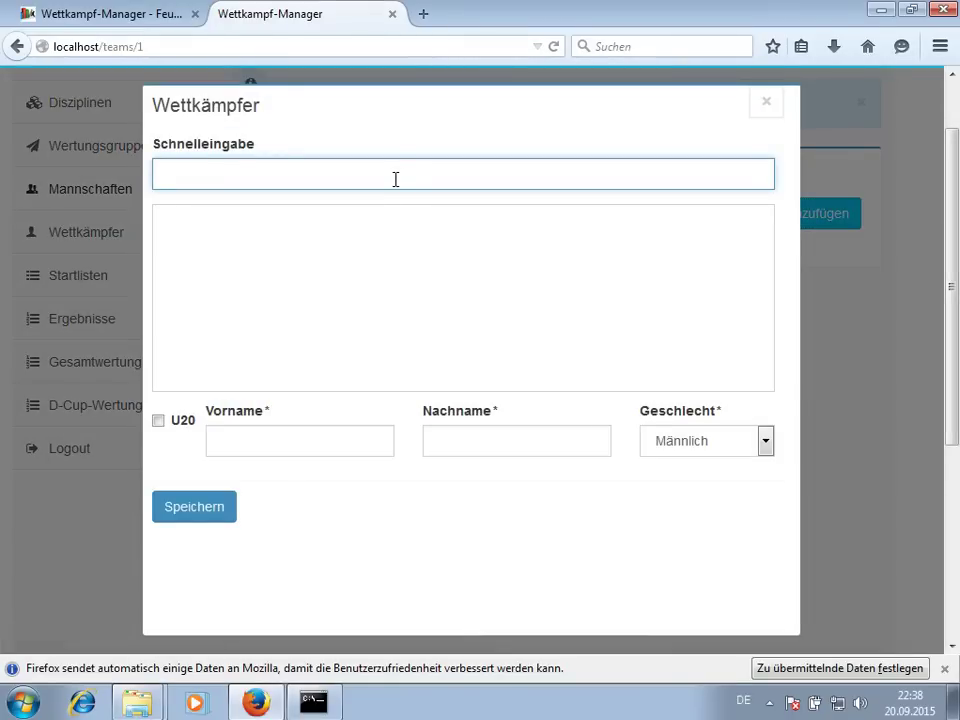
{"action": "type", "text": "k"}
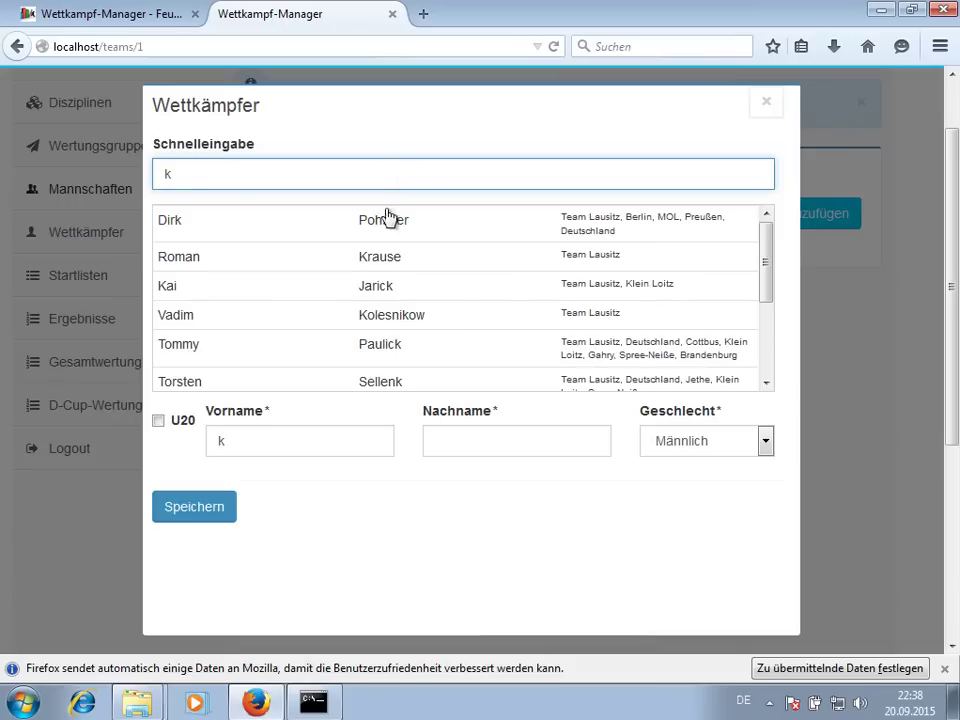
{"action": "left_click", "coordinate": [389, 218]}
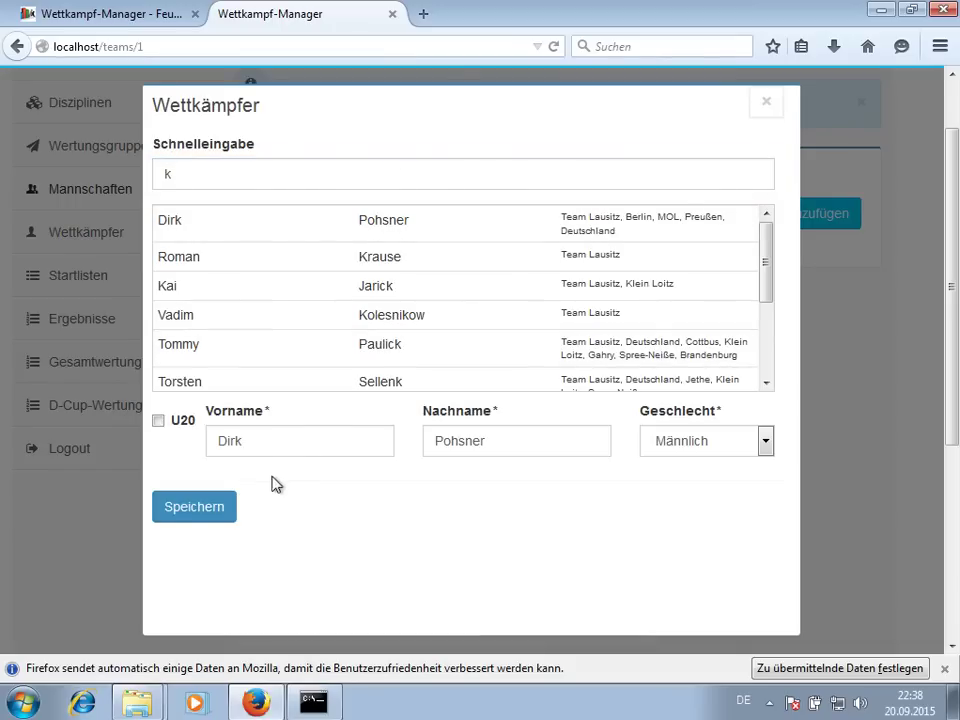
{"action": "left_click", "coordinate": [226, 505]}
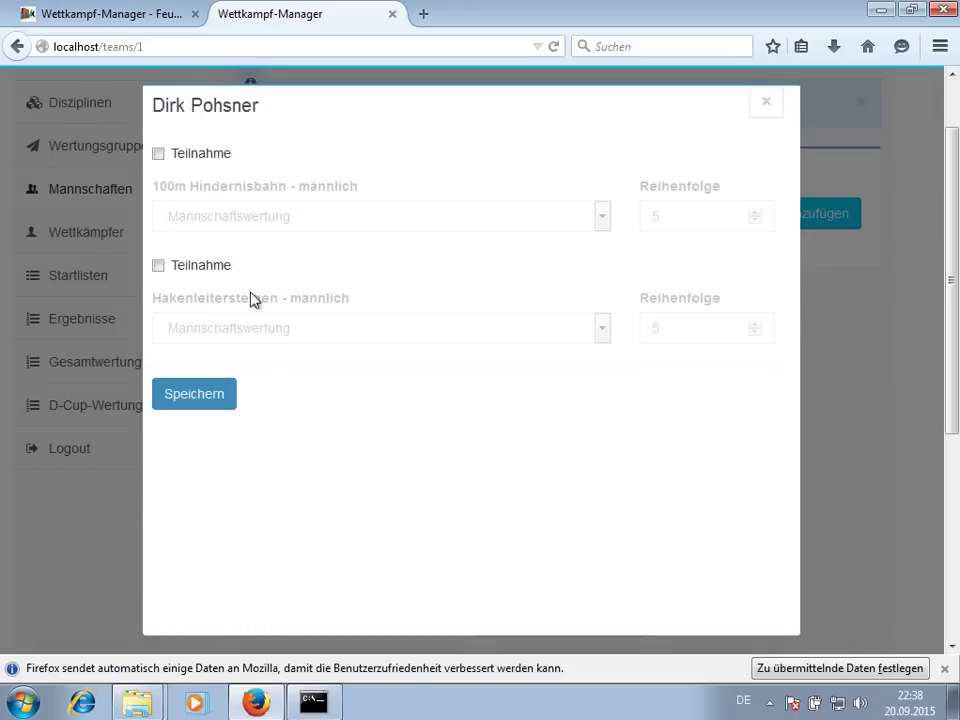
- Enter Dirk in 100m Hindernisbahn and Hakenleitersteigen, both as Einzelstarter
{"action": "left_click", "coordinate": [205, 158]}
{"action": "left_click", "coordinate": [208, 267]}
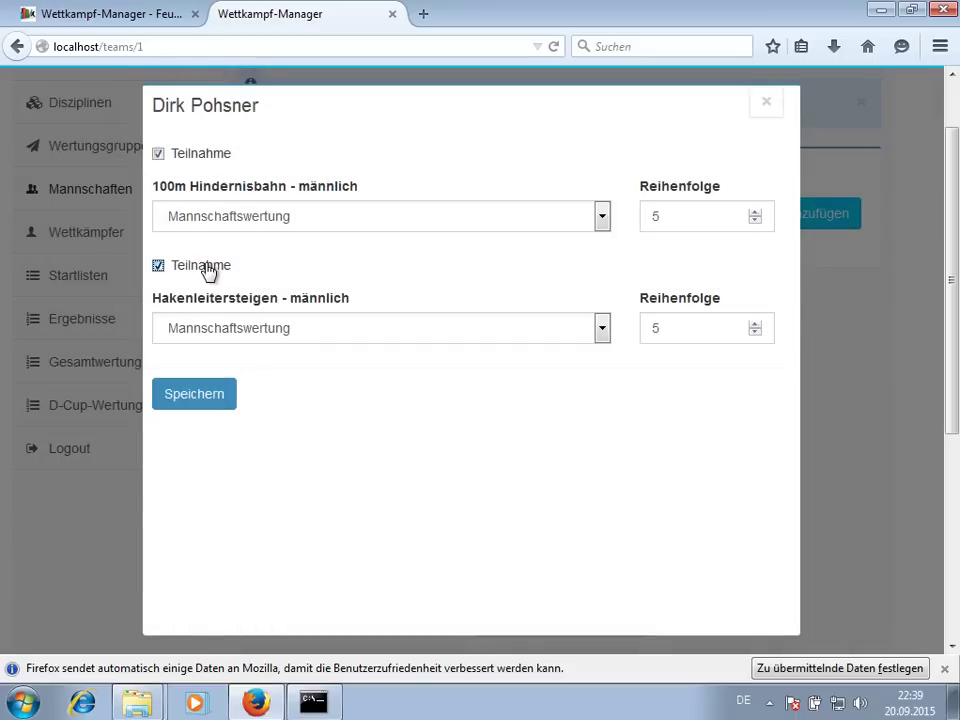
{"action": "left_click", "coordinate": [281, 215]}
{"action": "left_click", "coordinate": [258, 270]}
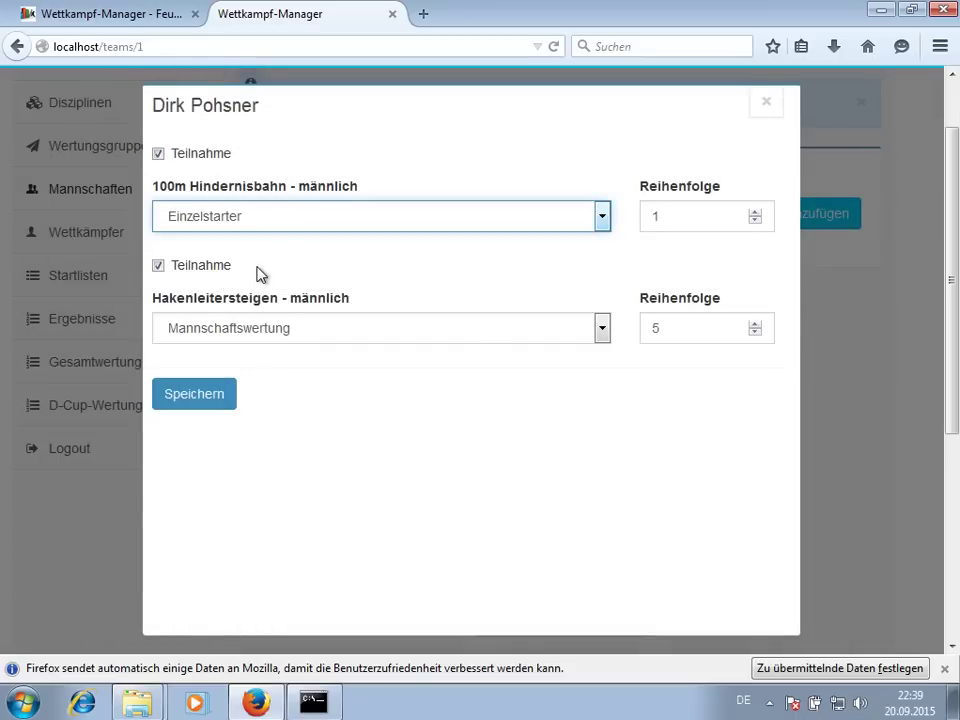
{"action": "left_click", "coordinate": [240, 328]}
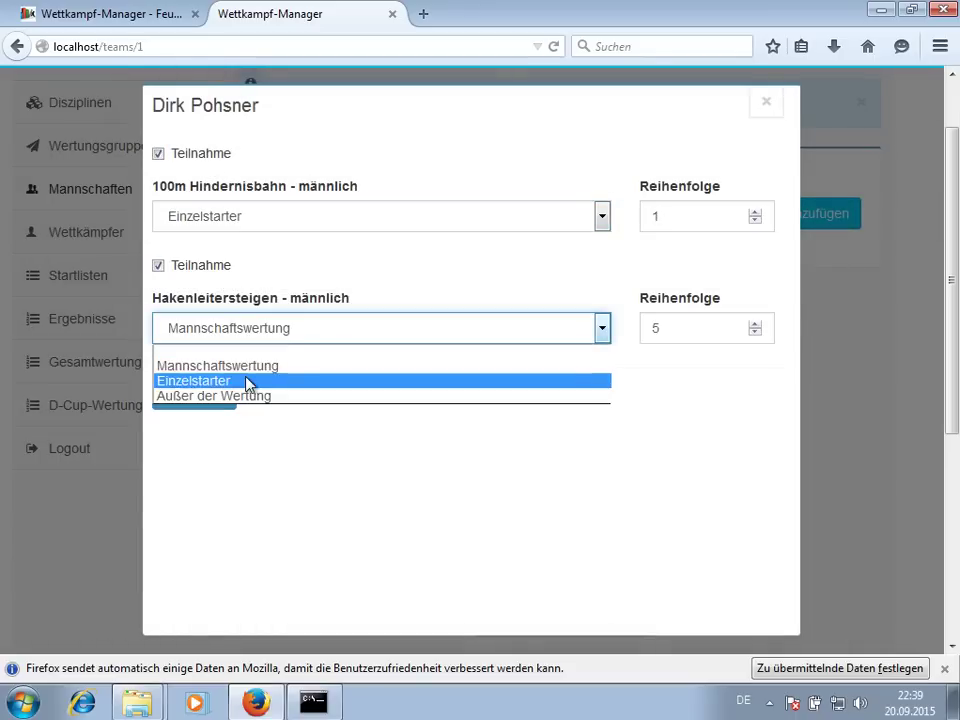
{"action": "left_click", "coordinate": [247, 380]}
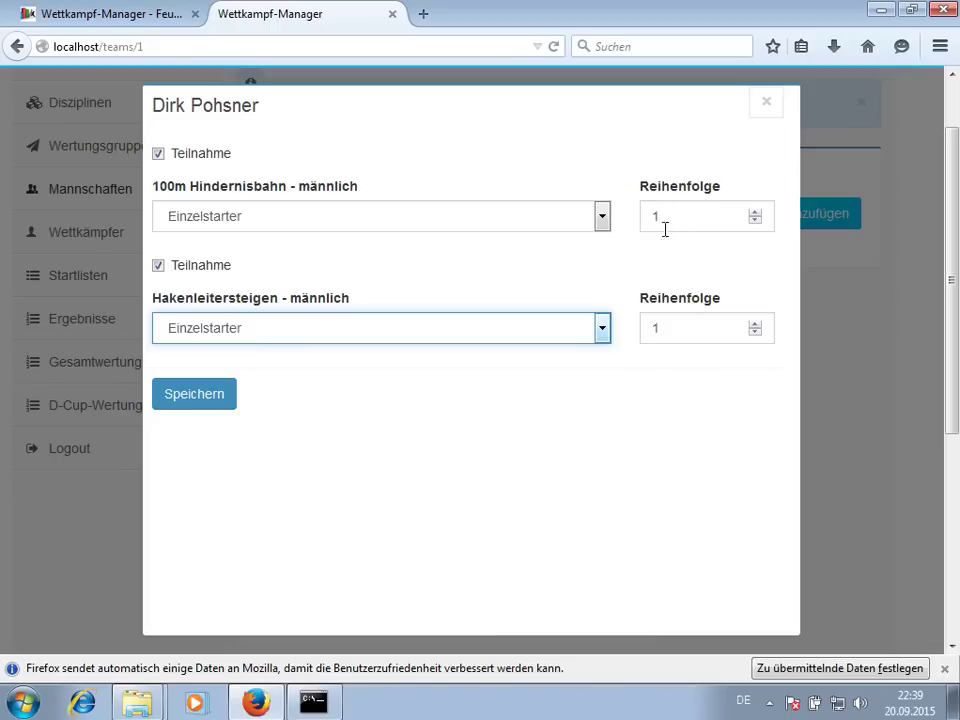
{"action": "left_click", "coordinate": [199, 397]}
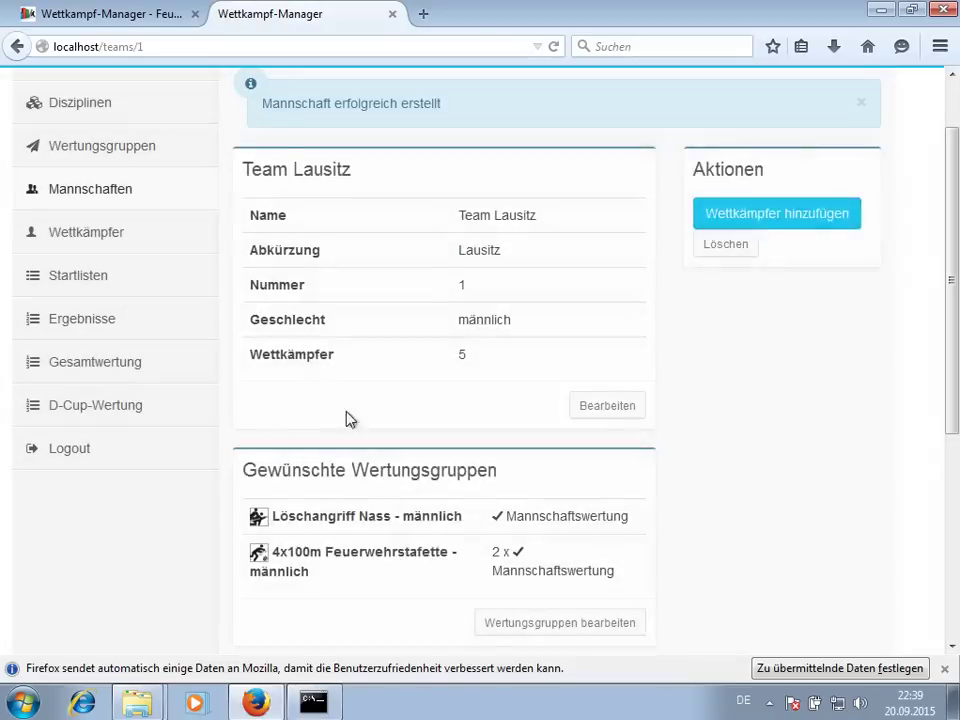
{"action": "scroll", "coordinate": [767, 401], "scroll_direction": "down", "scroll_amount": 3}
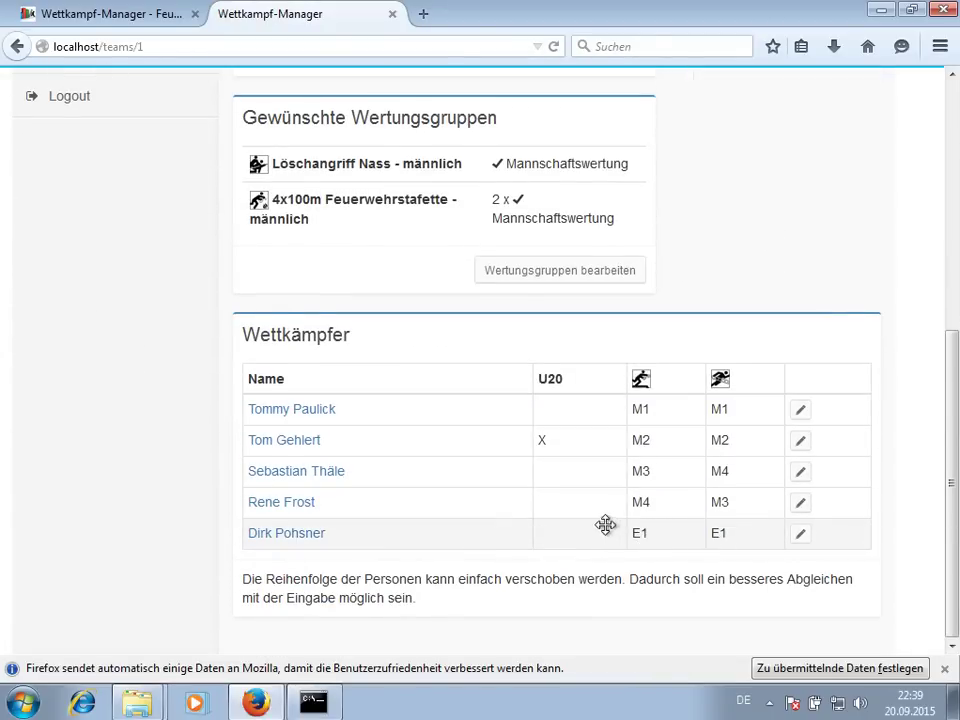
{"action": "scroll", "coordinate": [606, 525], "scroll_direction": "up", "scroll_amount": 4}
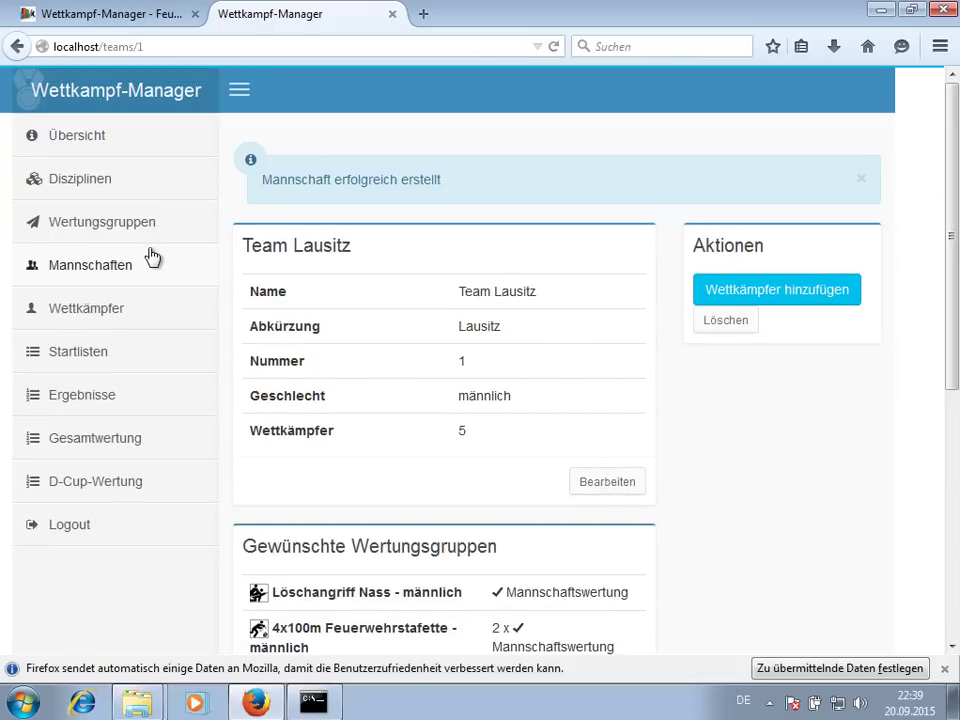
- Add a männlich team named Team Mecklenburg-Vorpommern, picked from the 'team' name suggestions
{"action": "scroll", "coordinate": [531, 313], "scroll_direction": "down", "scroll_amount": 4}
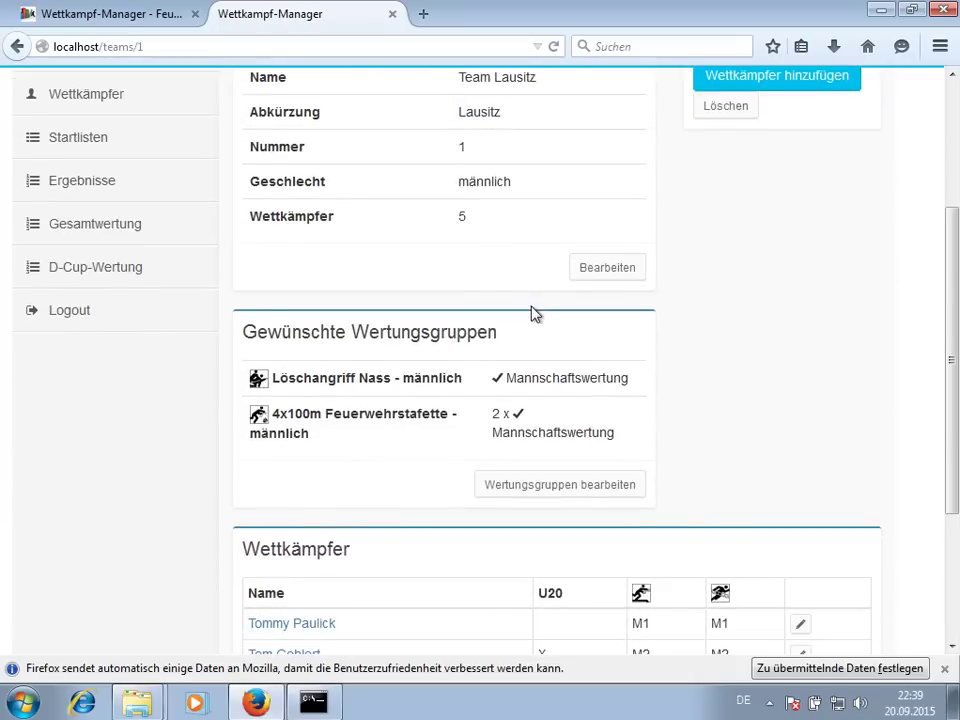
{"action": "scroll", "coordinate": [531, 325], "scroll_direction": "up", "scroll_amount": 5}
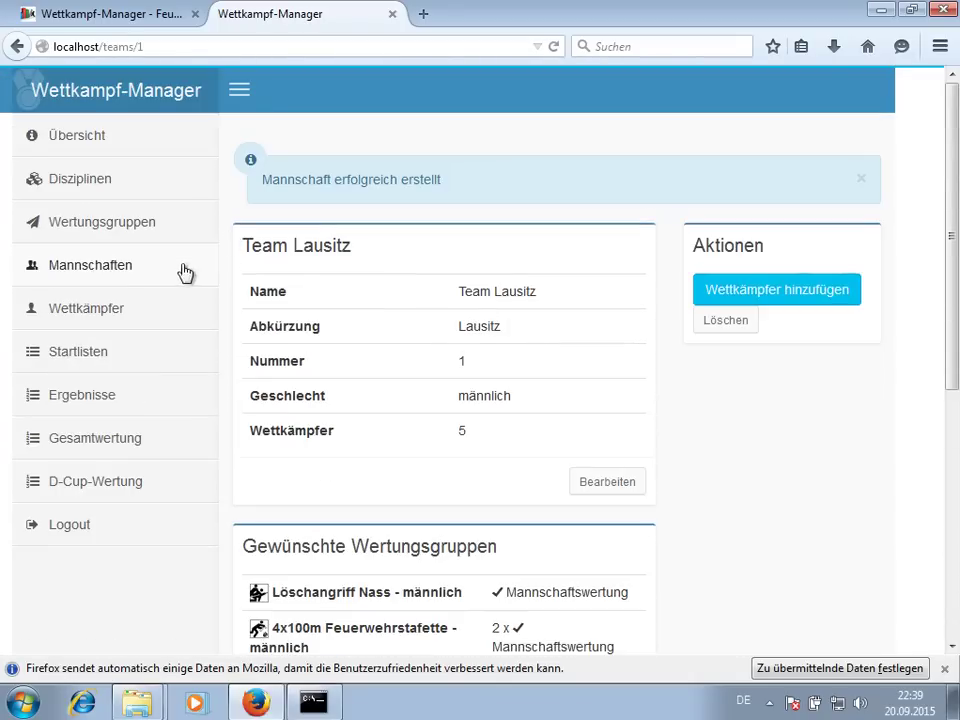
{"action": "left_click", "coordinate": [152, 272]}
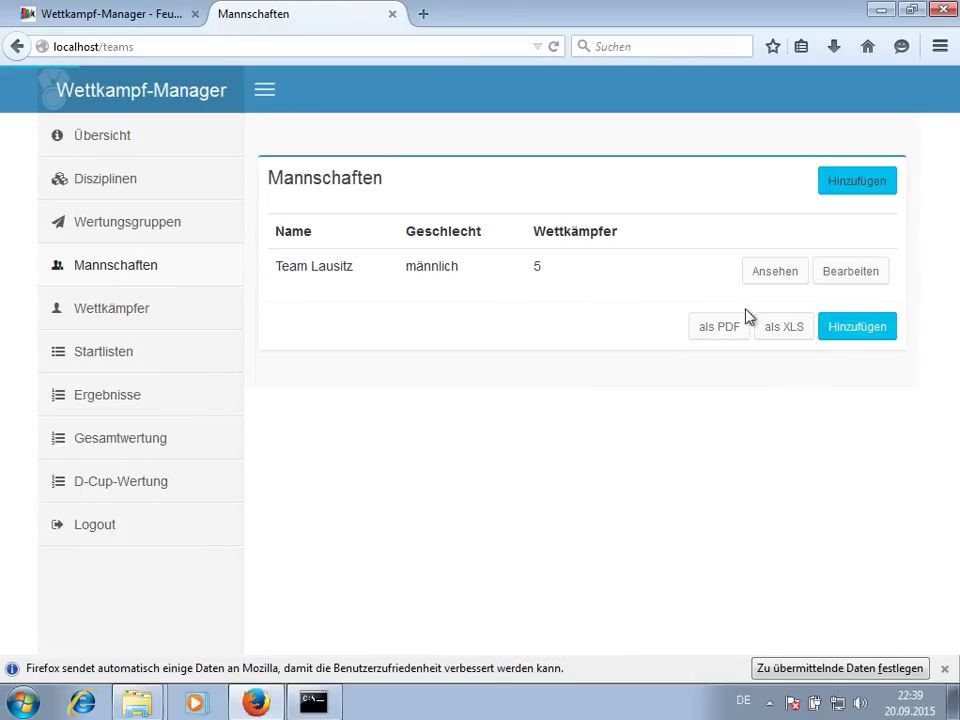
{"action": "left_click", "coordinate": [846, 188]}
{"action": "left_click", "coordinate": [529, 255]}
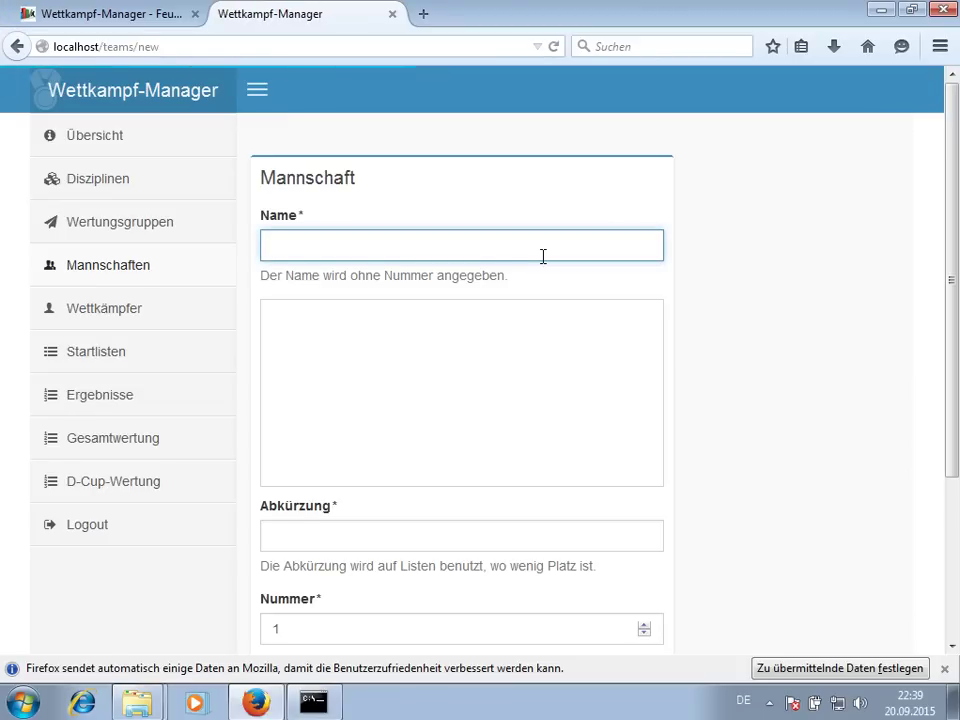
{"action": "type", "text": "team"}
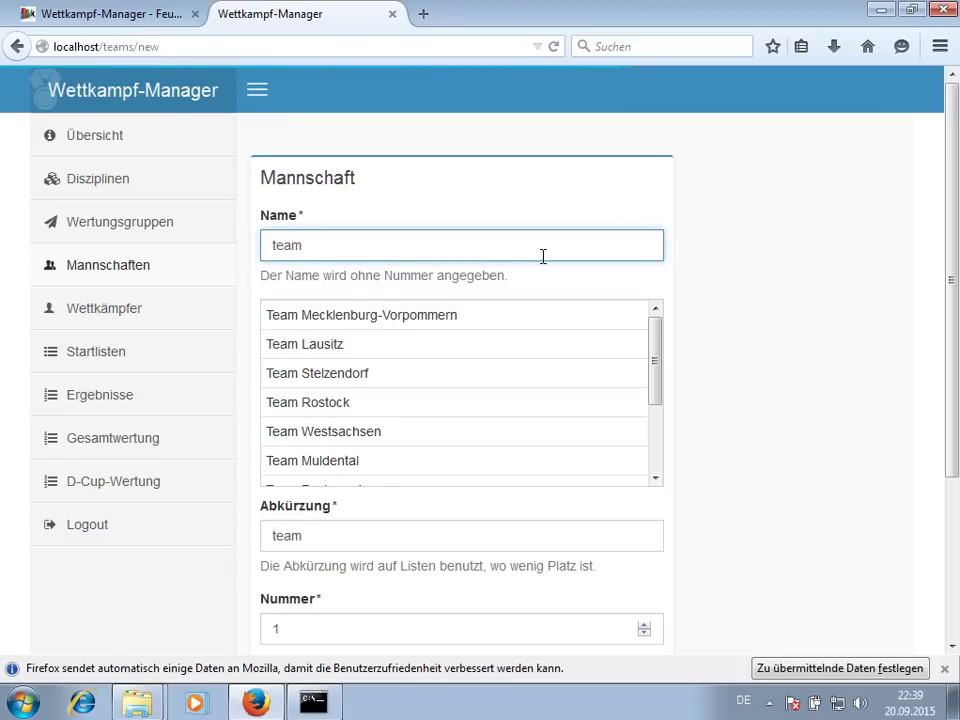
{"action": "left_click", "coordinate": [514, 317]}
{"action": "left_click", "coordinate": [337, 550]}
{"action": "left_click", "coordinate": [328, 581]}
{"action": "left_click", "coordinate": [321, 607]}
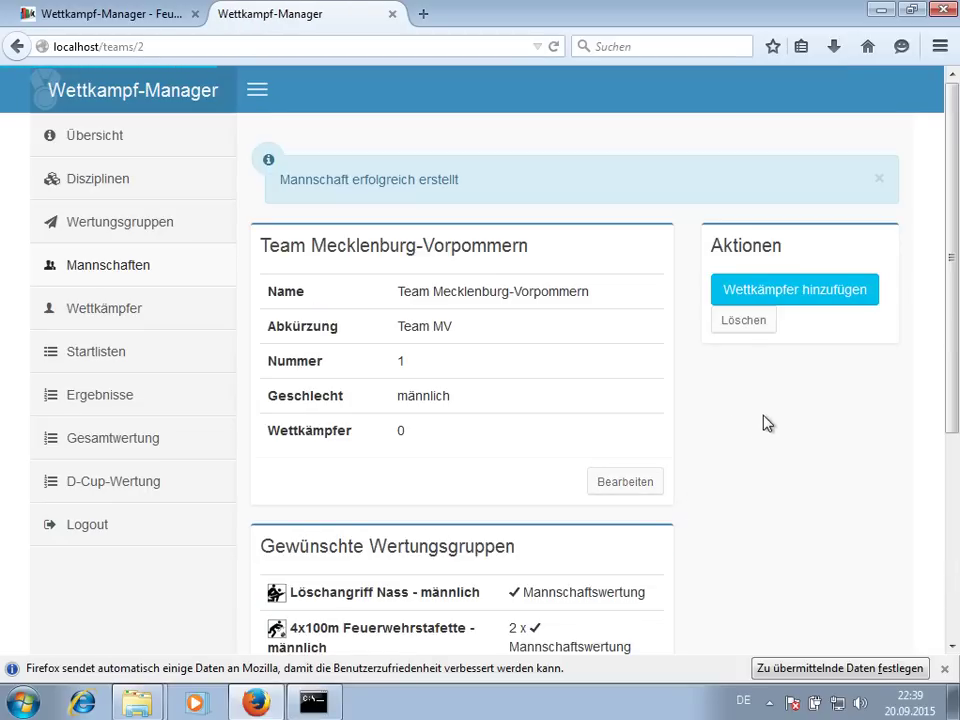
- Edit the team's Wertungsgruppen: keep both entries with Mannschaftswertung and request one relay
{"action": "scroll", "coordinate": [767, 423], "scroll_direction": "down", "scroll_amount": 2}
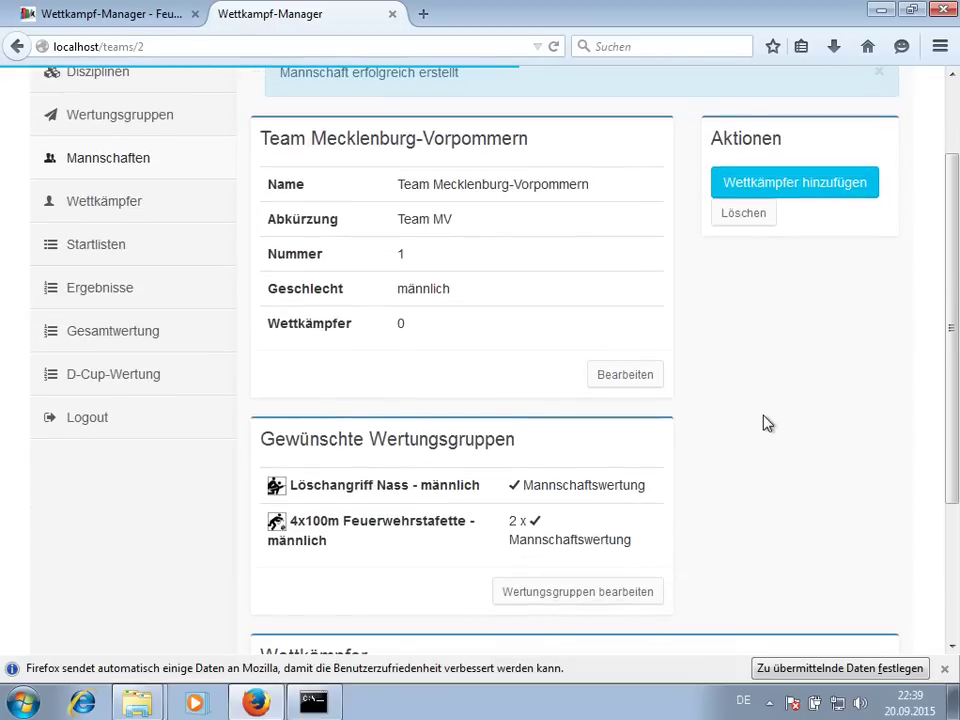
{"action": "scroll", "coordinate": [516, 385], "scroll_direction": "down", "scroll_amount": 2}
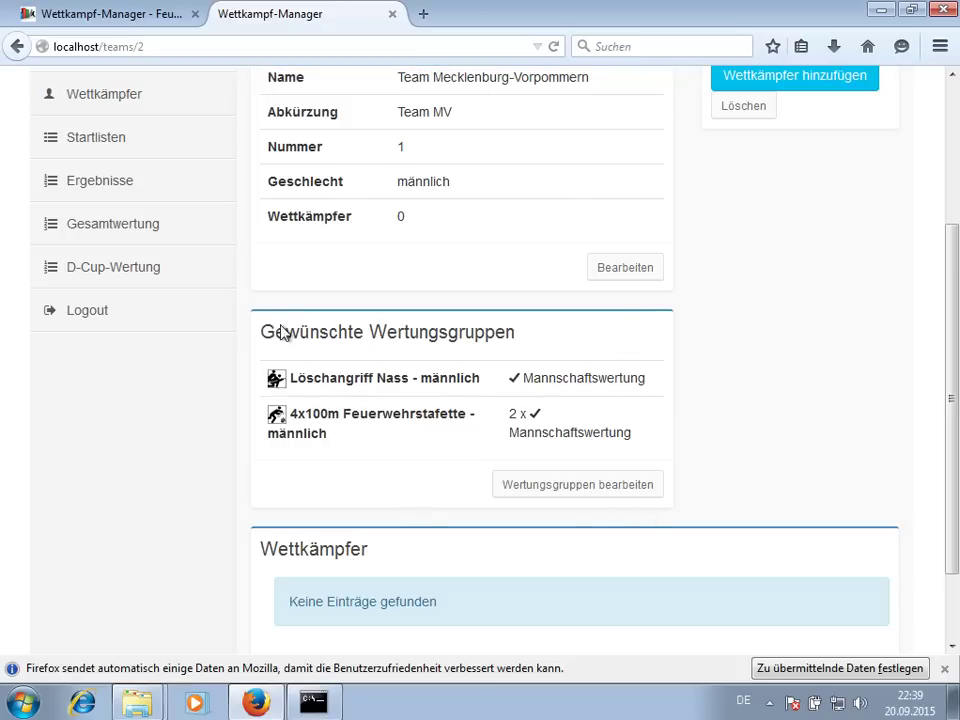
{"action": "left_click_drag", "start_coordinate": [313, 384], "coordinate": [479, 379]}
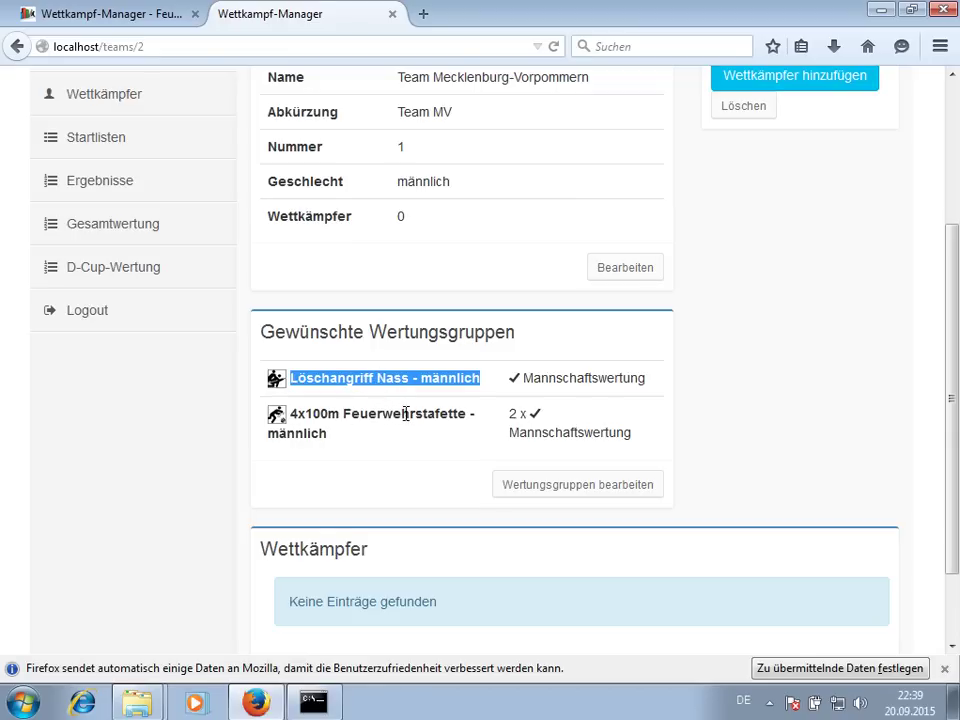
{"action": "left_click", "coordinate": [495, 416]}
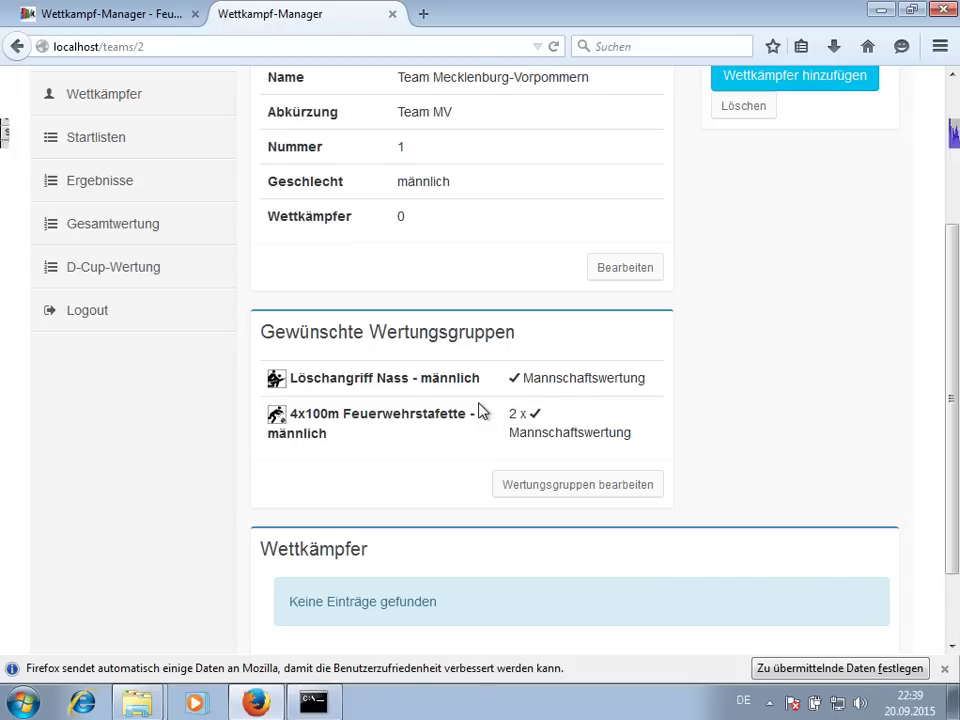
{"action": "left_click", "coordinate": [533, 490]}
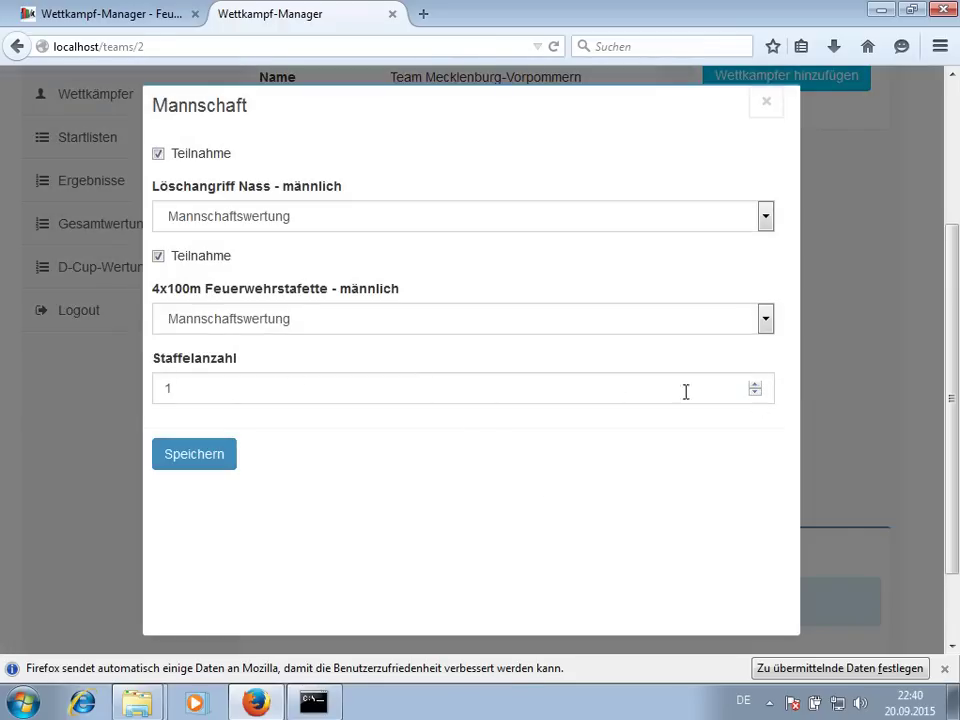
{"action": "left_click", "coordinate": [158, 257]}
{"action": "left_click", "coordinate": [158, 258]}
{"action": "left_click", "coordinate": [210, 218]}
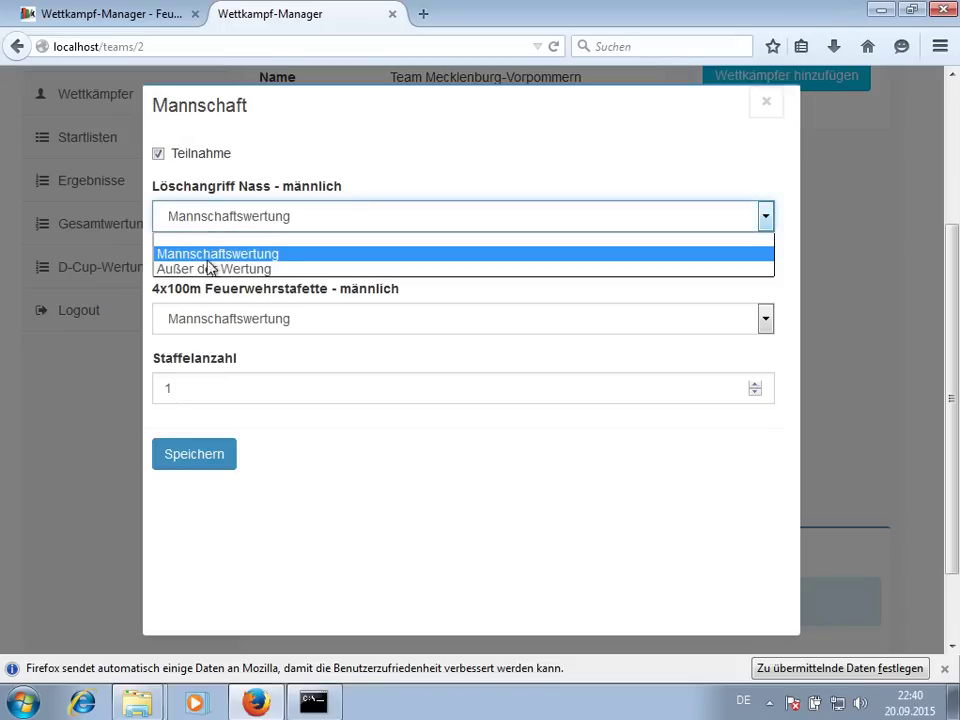
{"action": "left_click", "coordinate": [229, 177]}
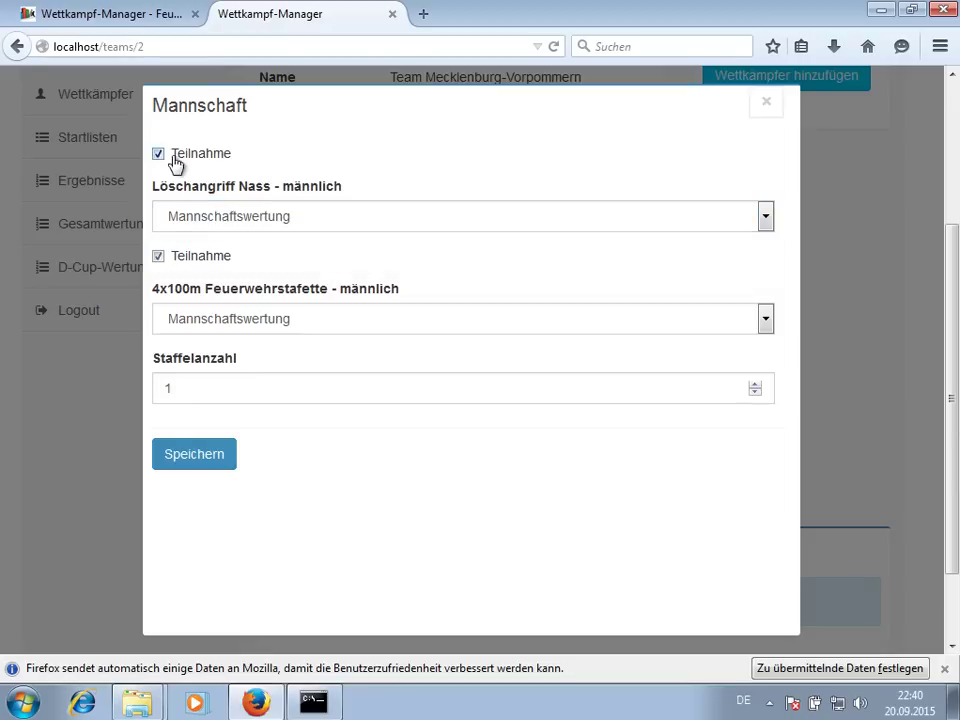
{"action": "left_click", "coordinate": [223, 459]}
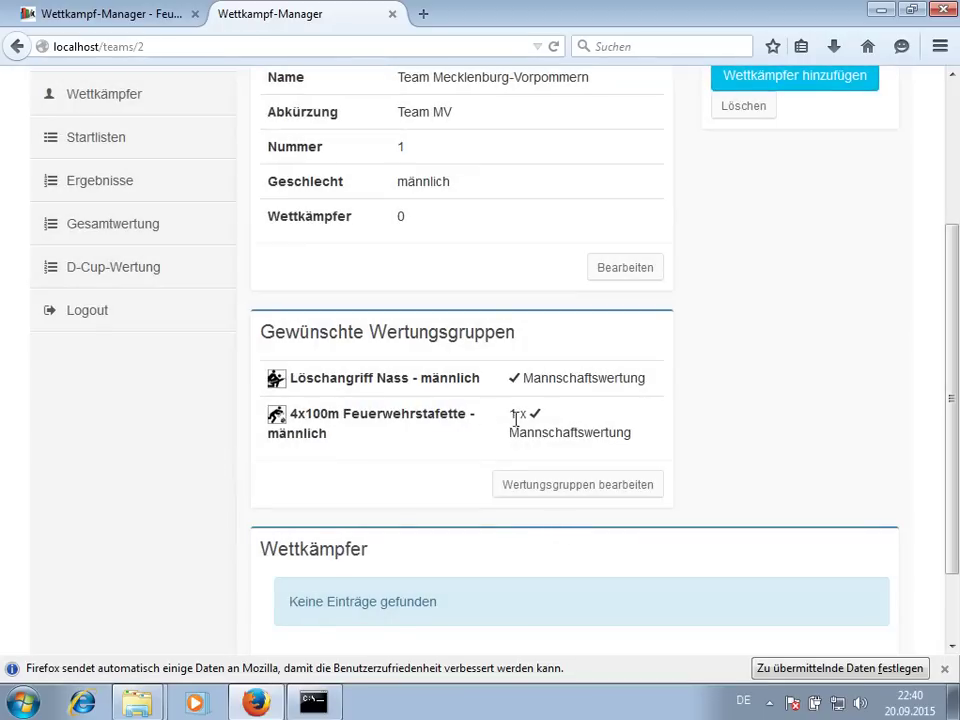
{"action": "scroll", "coordinate": [720, 410], "scroll_direction": "down", "scroll_amount": 2}
{"action": "scroll", "coordinate": [341, 155], "scroll_direction": "up", "scroll_amount": 6}
{"action": "scroll", "coordinate": [364, 221], "scroll_direction": "down", "scroll_amount": 6}
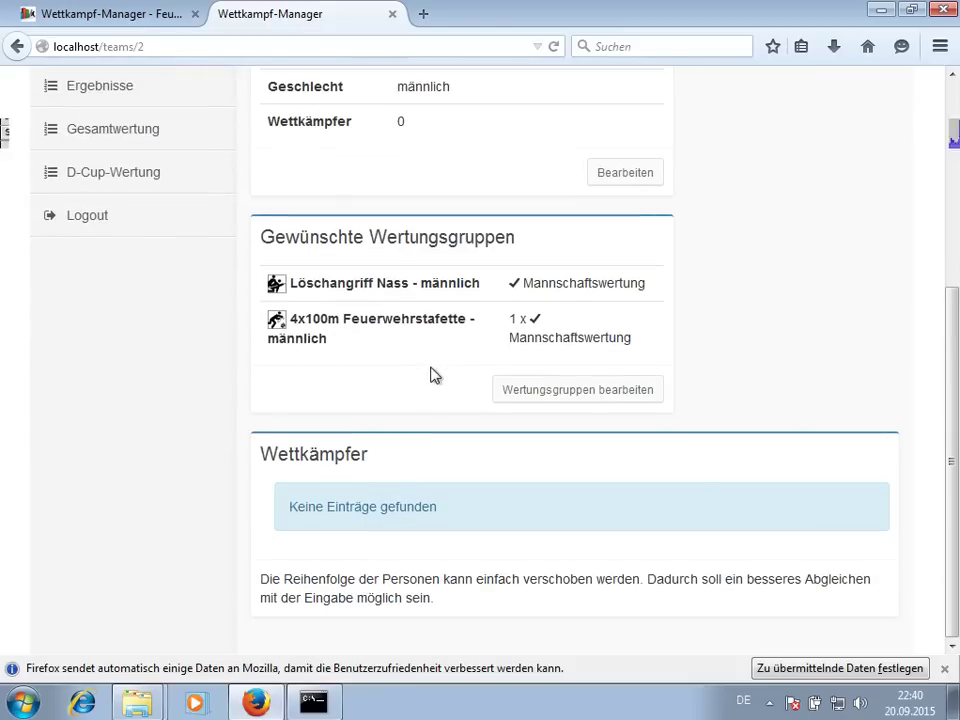
{"action": "scroll", "coordinate": [722, 396], "scroll_direction": "up", "scroll_amount": 6}
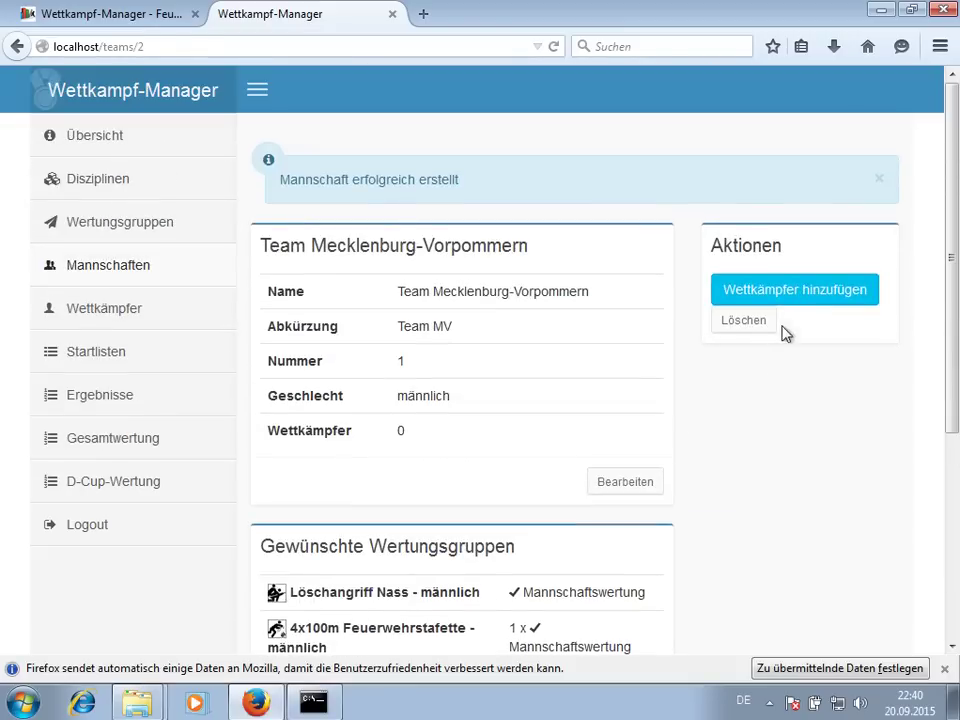
- Add the first 'h' match, entered in 100m Hindernisbahn and Hakenleitersteigen
{"action": "left_click", "coordinate": [780, 297]}
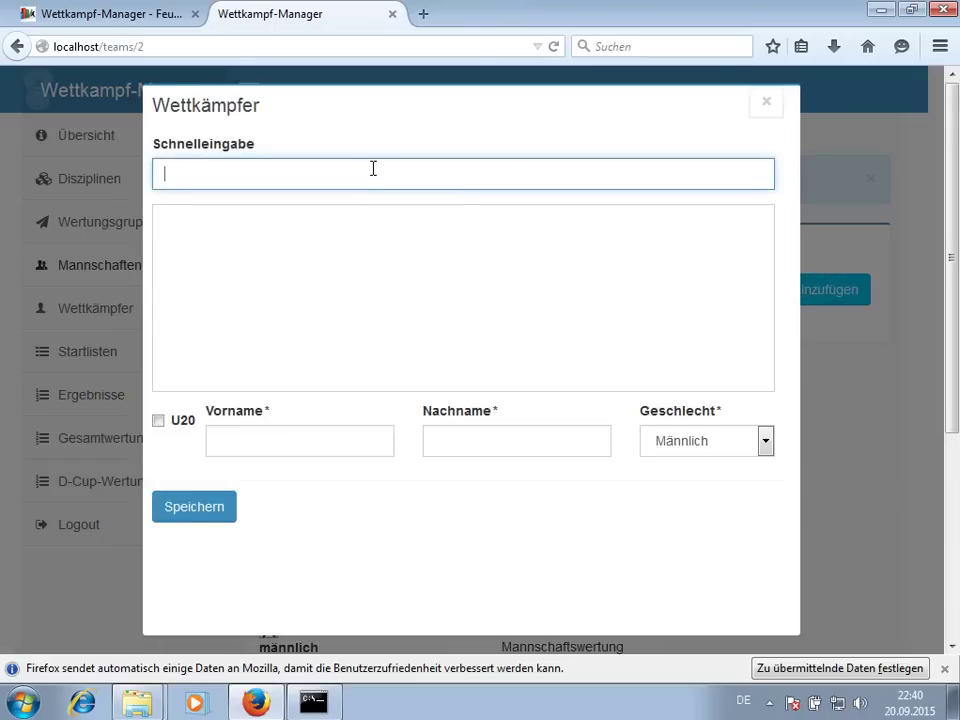
{"action": "type", "text": "h"}
{"action": "left_click", "coordinate": [382, 220]}
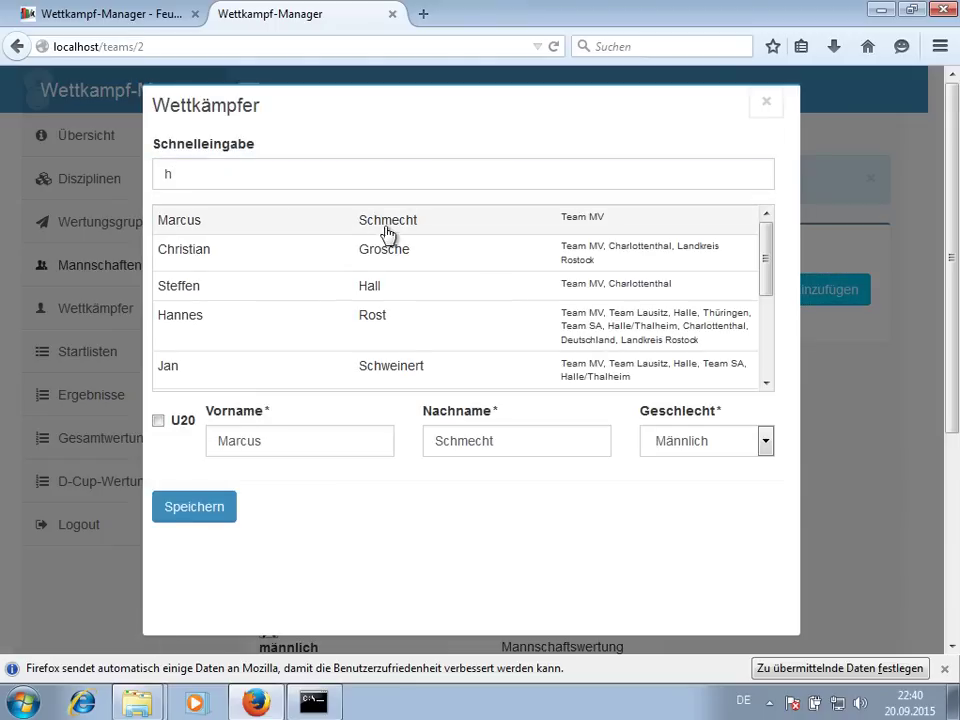
{"action": "left_click", "coordinate": [212, 509]}
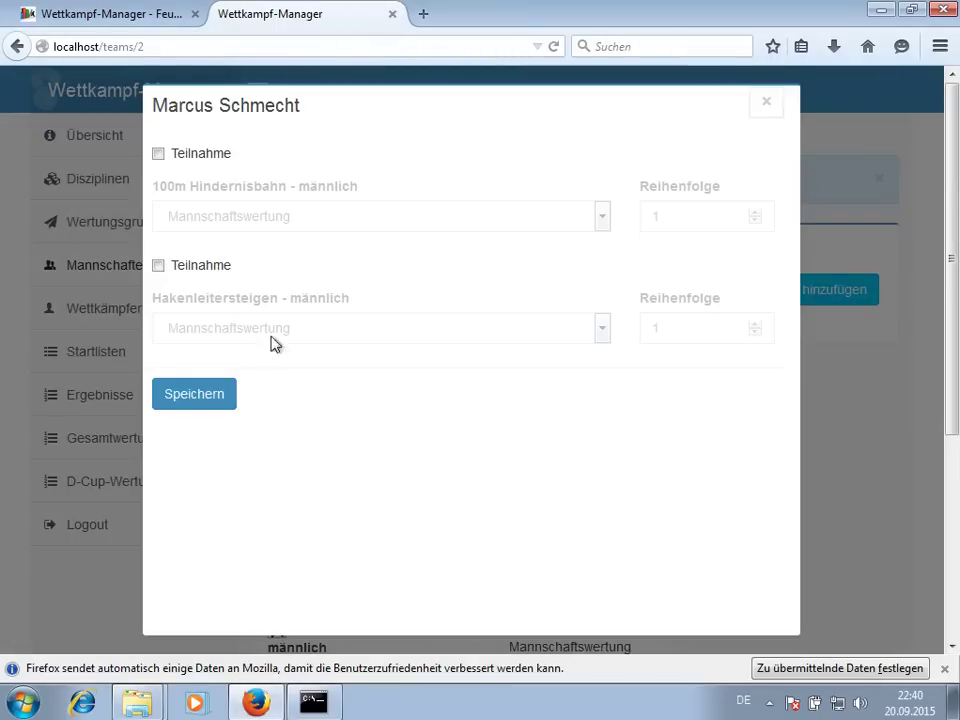
{"action": "left_click", "coordinate": [206, 268]}
{"action": "left_click", "coordinate": [198, 154]}
{"action": "left_click", "coordinate": [202, 388]}
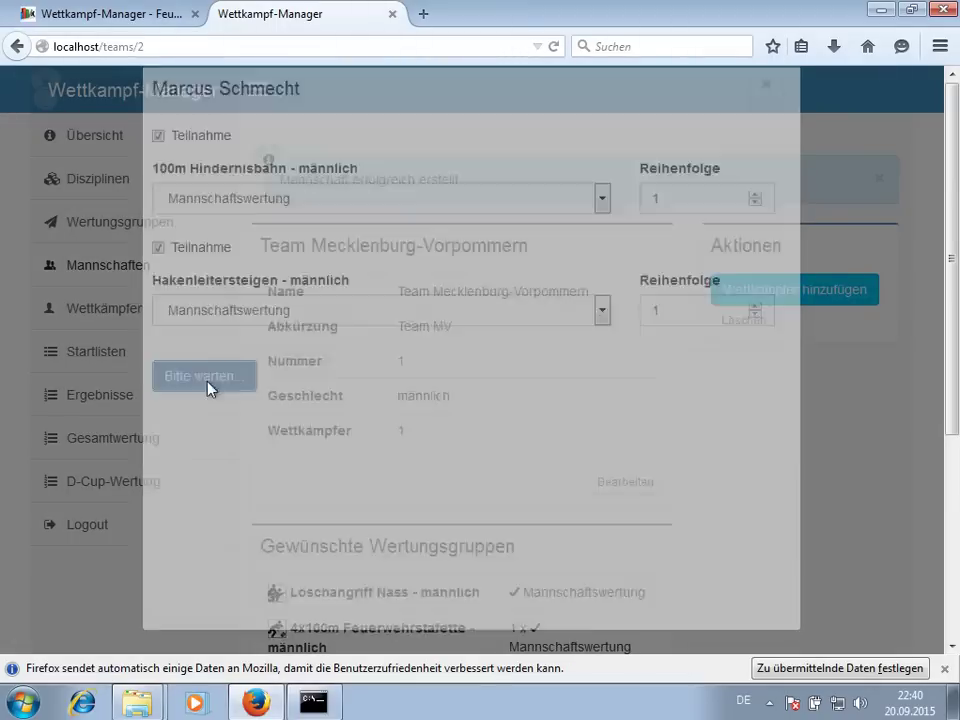
- Add the 'kl' match, entered in both disciplines
{"action": "left_click", "coordinate": [760, 290]}
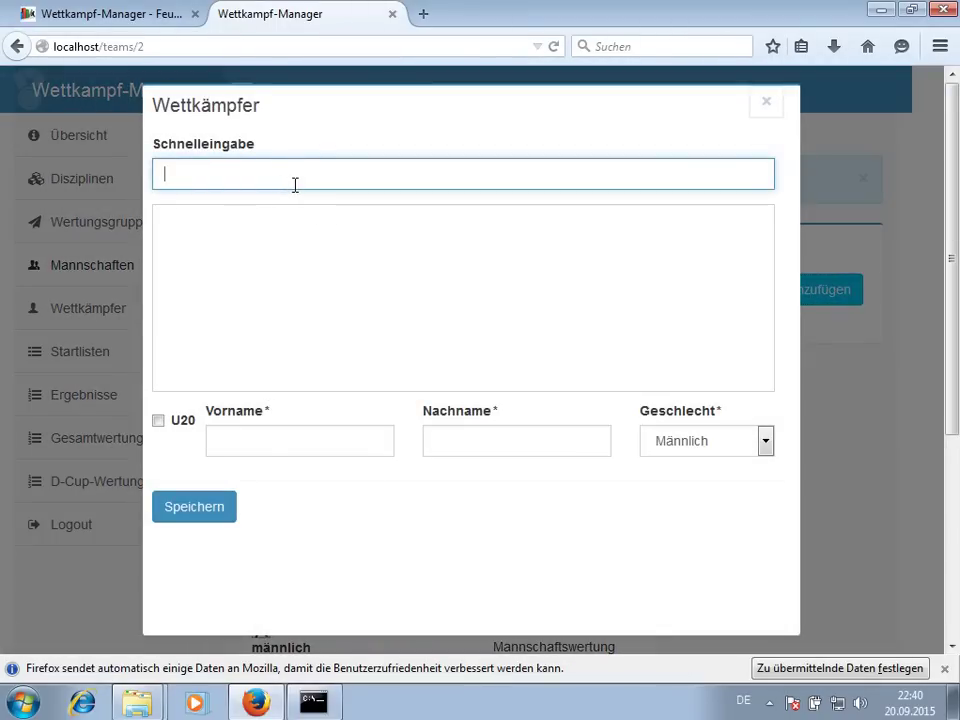
{"action": "type", "text": "kl"}
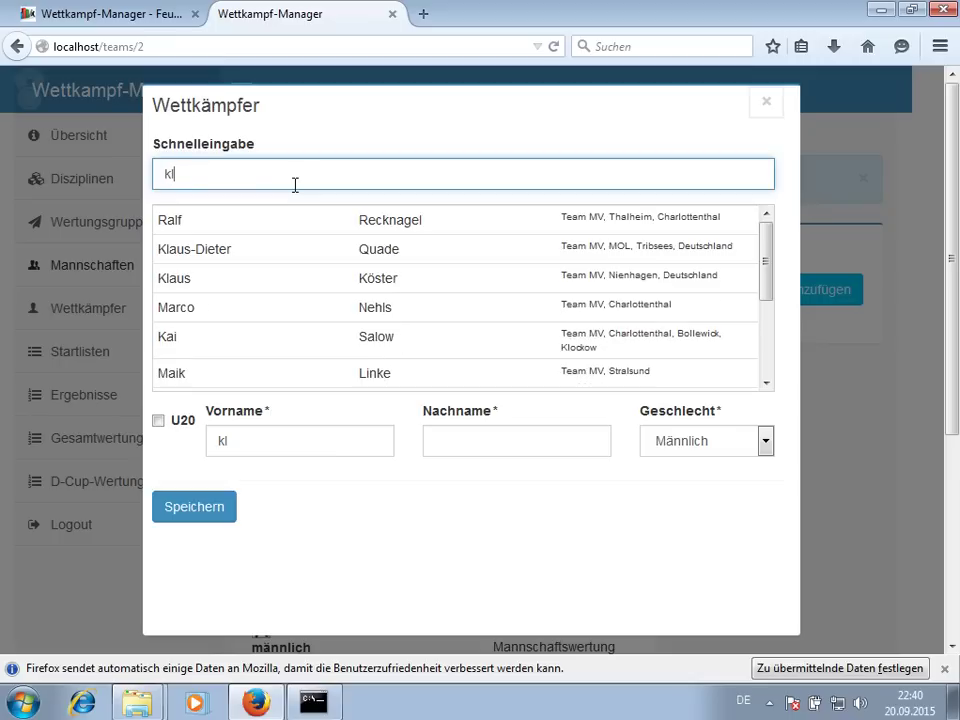
{"action": "left_click", "coordinate": [262, 278]}
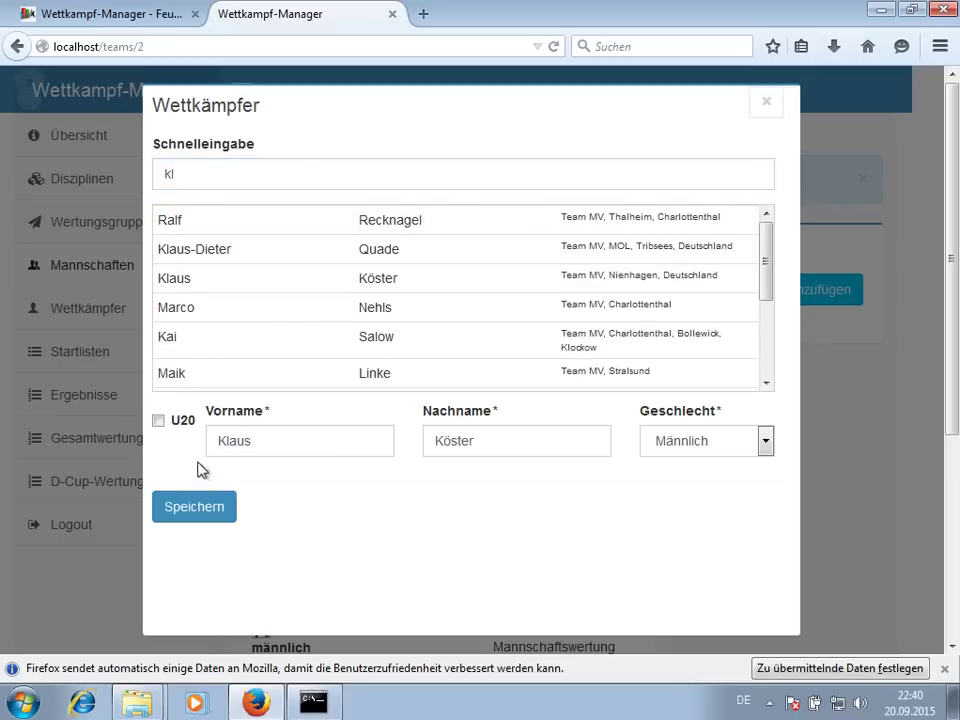
{"action": "left_click", "coordinate": [216, 505]}
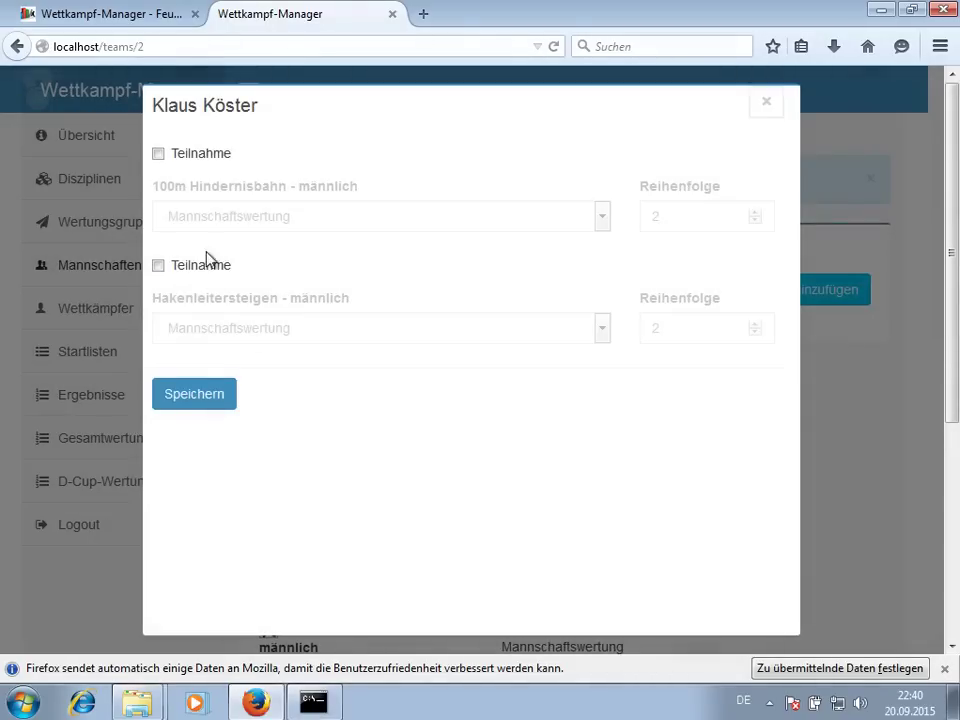
{"action": "left_click", "coordinate": [206, 262]}
{"action": "left_click", "coordinate": [204, 155]}
{"action": "left_click", "coordinate": [200, 390]}
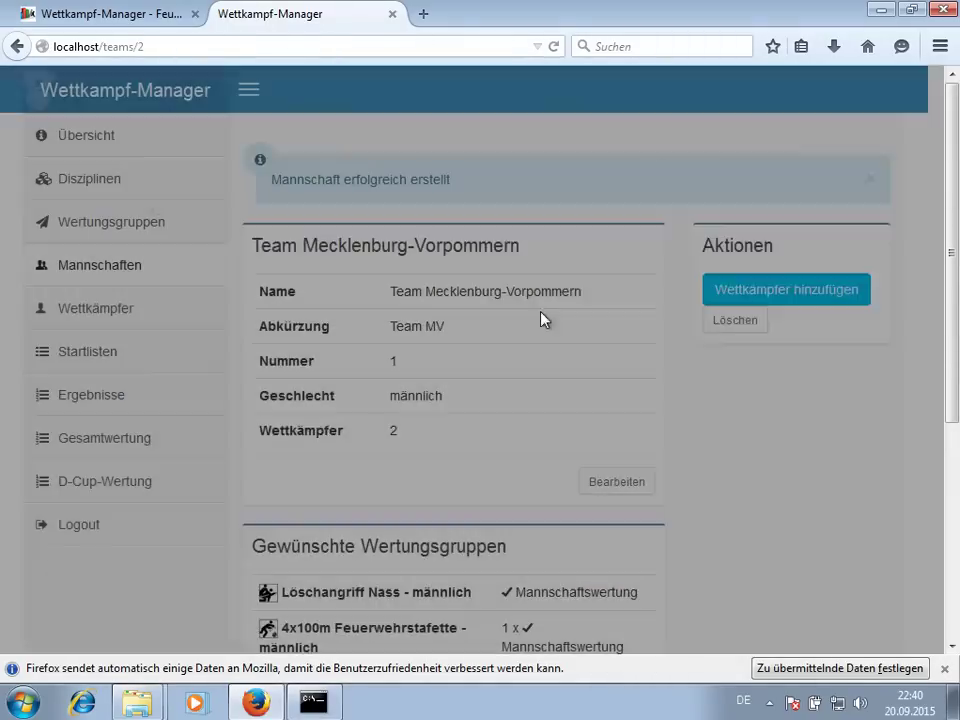
- Add the 'gr' match, entered in Hakenleitersteigen and 100m Hindernisbahn
{"action": "left_click", "coordinate": [785, 296]}
{"action": "left_click", "coordinate": [315, 171]}
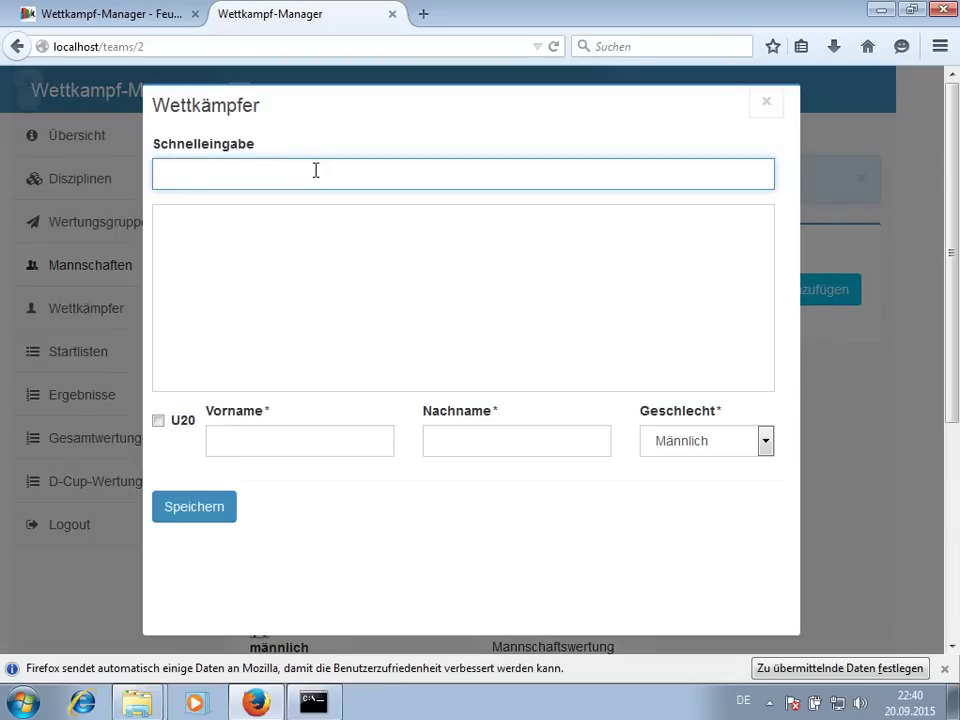
{"action": "type", "text": "gr"}
{"action": "left_click", "coordinate": [289, 240]}
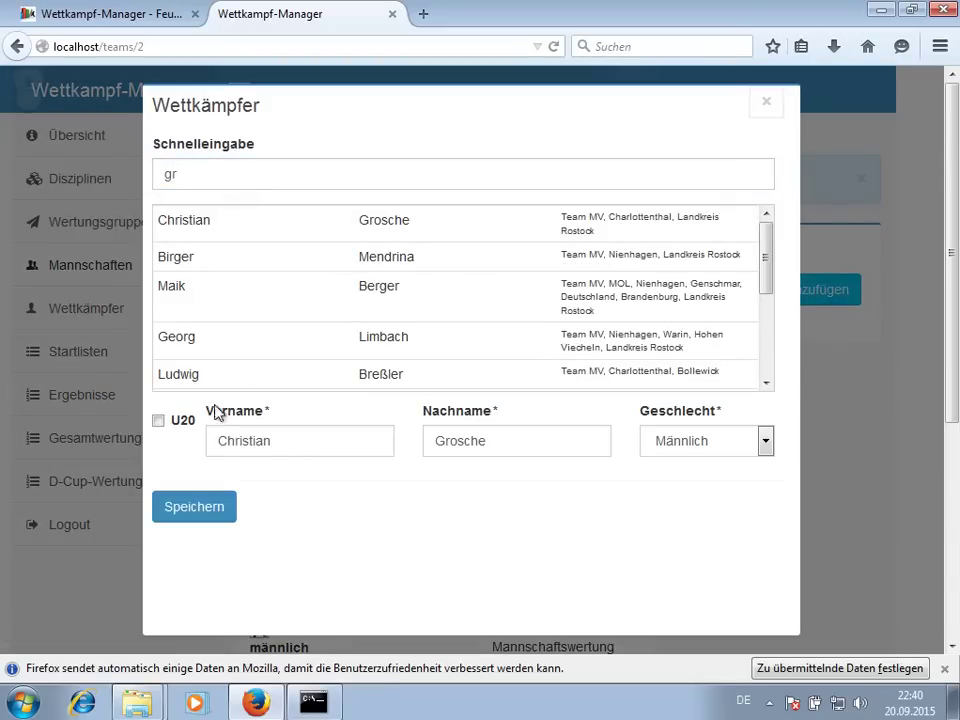
{"action": "left_click", "coordinate": [200, 508]}
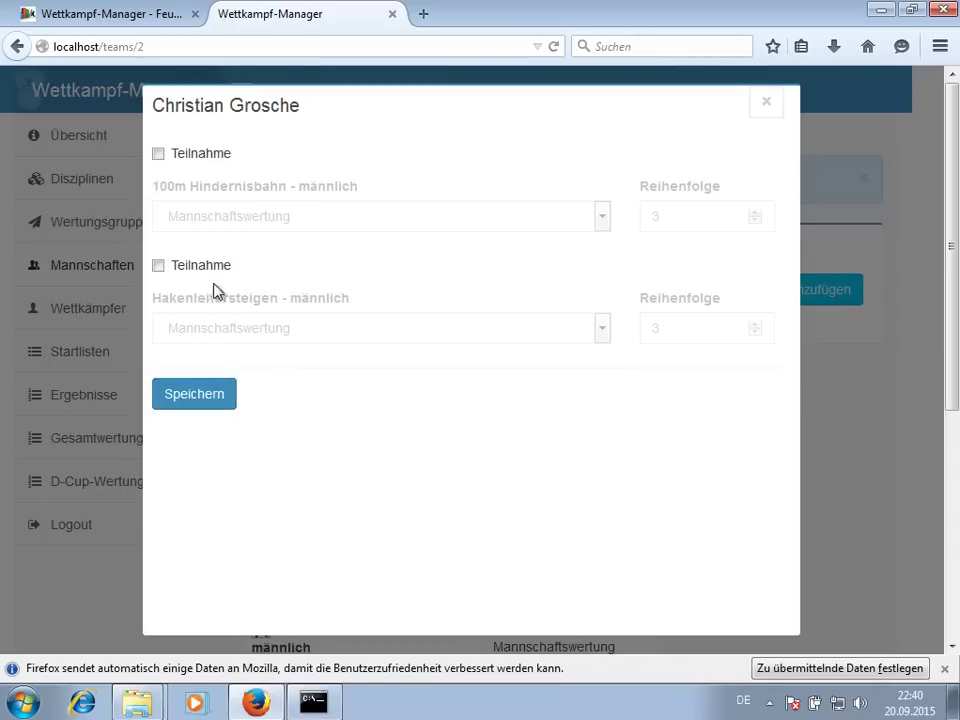
{"action": "left_click", "coordinate": [212, 265]}
{"action": "left_click", "coordinate": [210, 163]}
{"action": "left_click", "coordinate": [190, 400]}
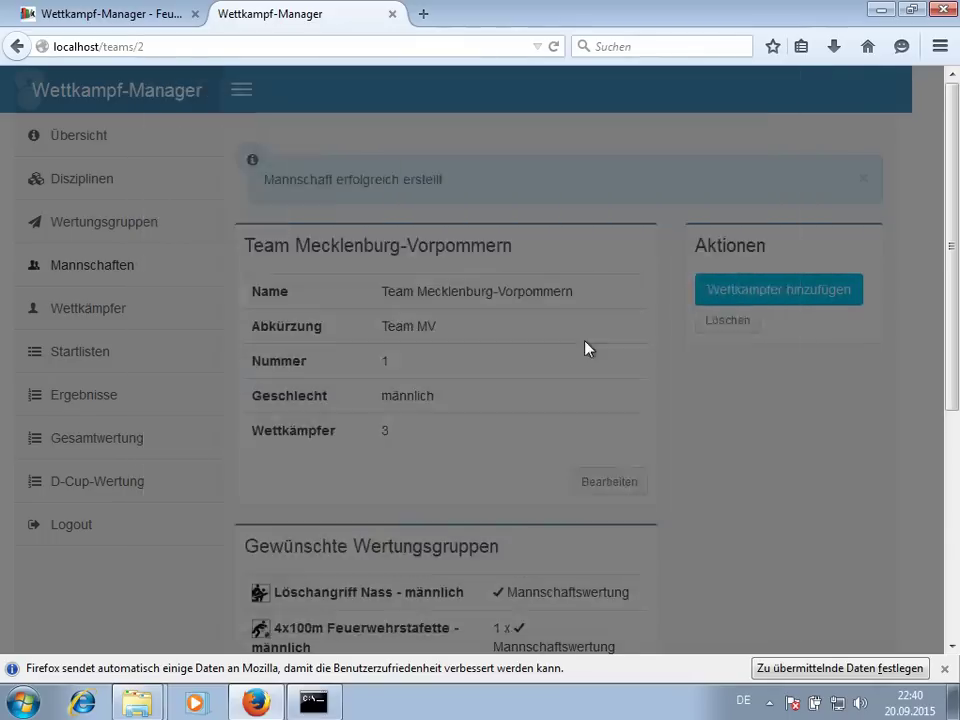
- Start a fourth competitor and pick the second 'a' quick-entry suggestion
{"action": "left_click", "coordinate": [700, 306]}
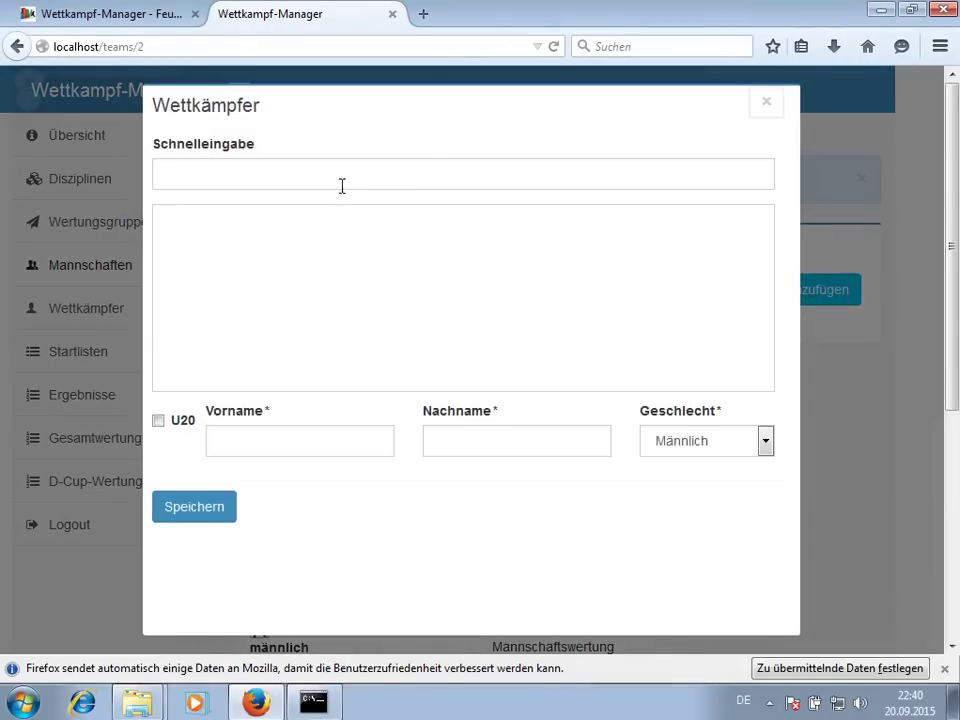
{"action": "left_click", "coordinate": [341, 186]}
{"action": "type", "text": "a"}
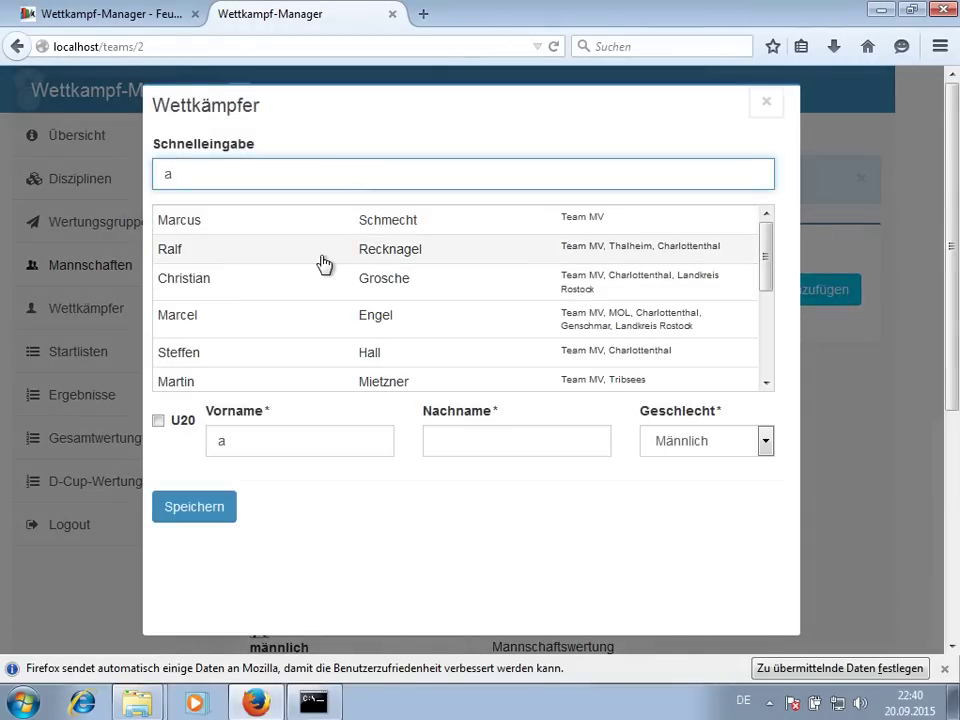
{"action": "left_click", "coordinate": [316, 255]}
- Save the fourth athlete as M4 in 100m Hindernisbahn and Hakenleitersteigen
{"action": "left_click", "coordinate": [199, 510]}
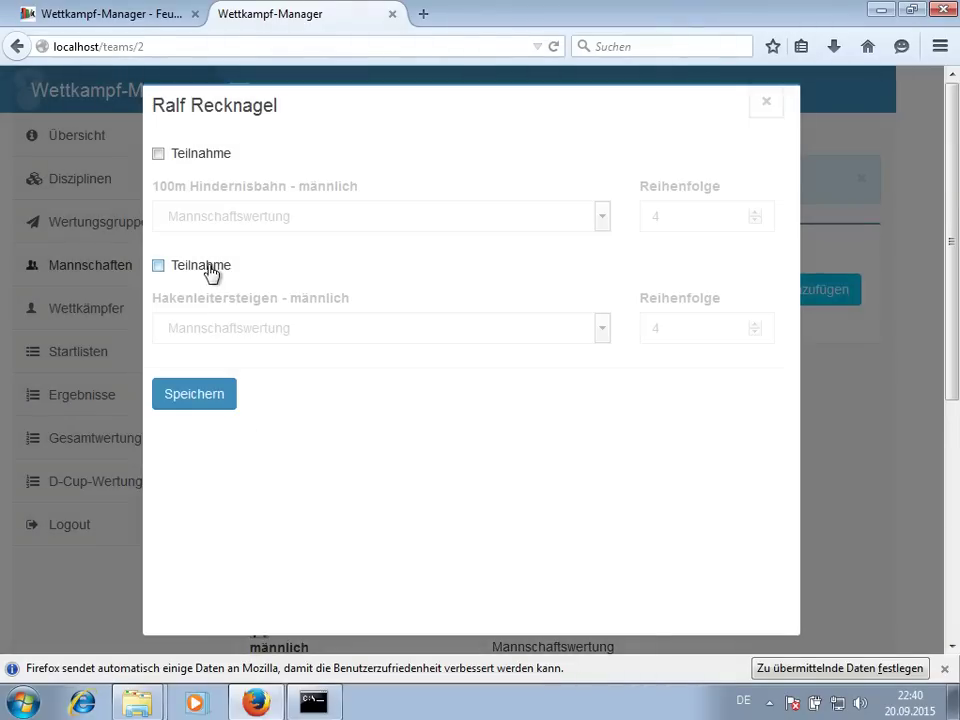
{"action": "left_click", "coordinate": [210, 266]}
{"action": "left_click", "coordinate": [205, 155]}
{"action": "left_click", "coordinate": [197, 394]}
{"action": "scroll", "coordinate": [716, 356], "scroll_direction": "down", "scroll_amount": 4}
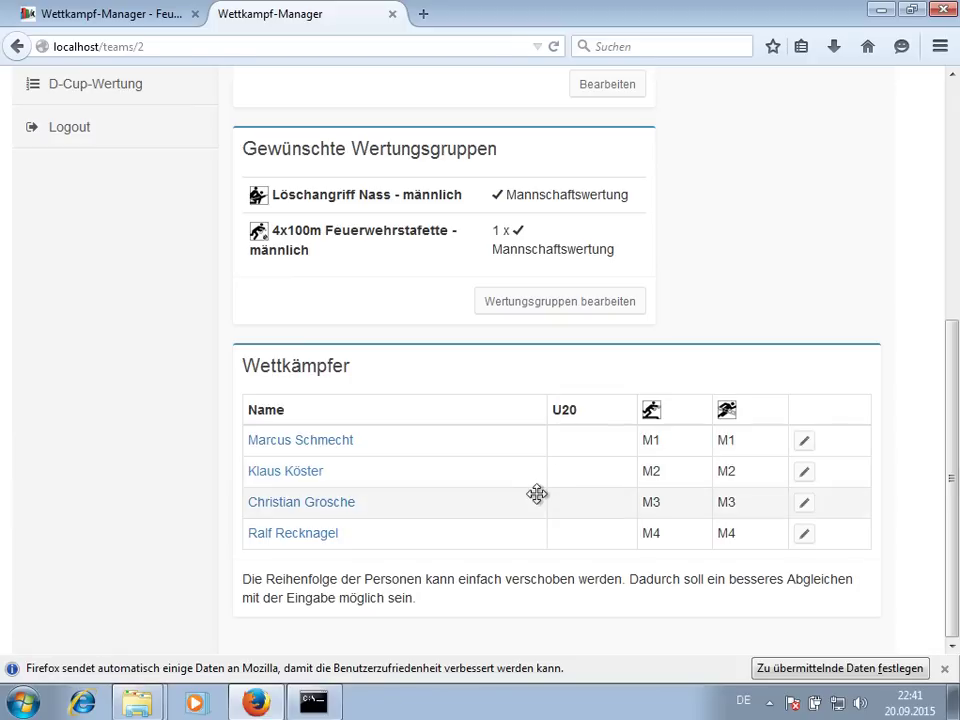
- Open the M2 competitor in a separate tab, mark them U20, save, and close the tab
{"action": "middle_click", "coordinate": [296, 481]}
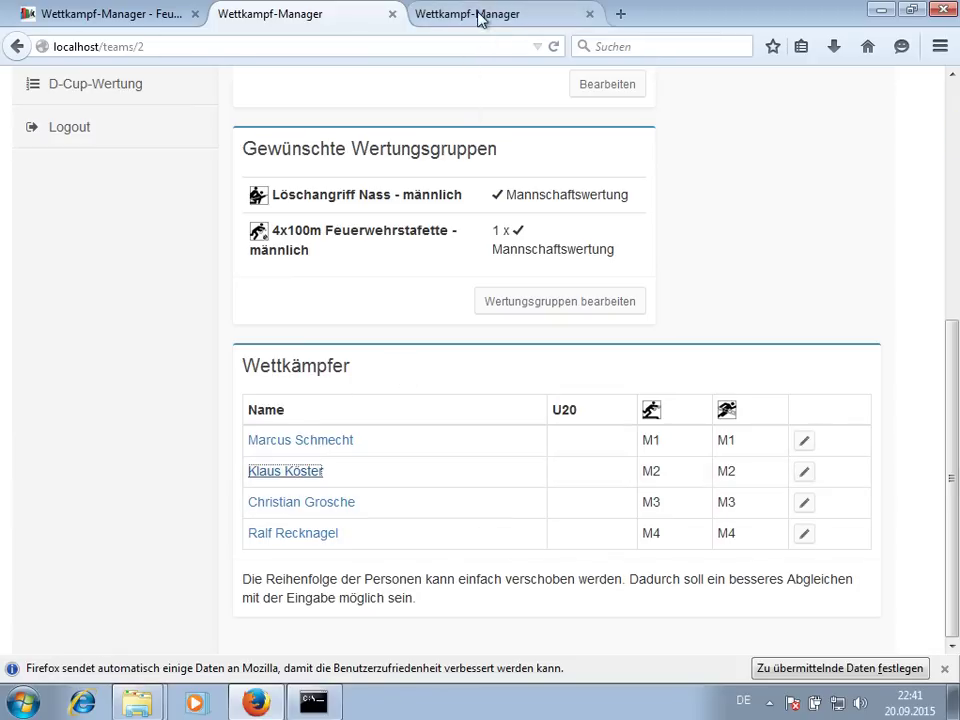
{"action": "left_click", "coordinate": [476, 13]}
{"action": "scroll", "coordinate": [596, 259], "scroll_direction": "down", "scroll_amount": 1}
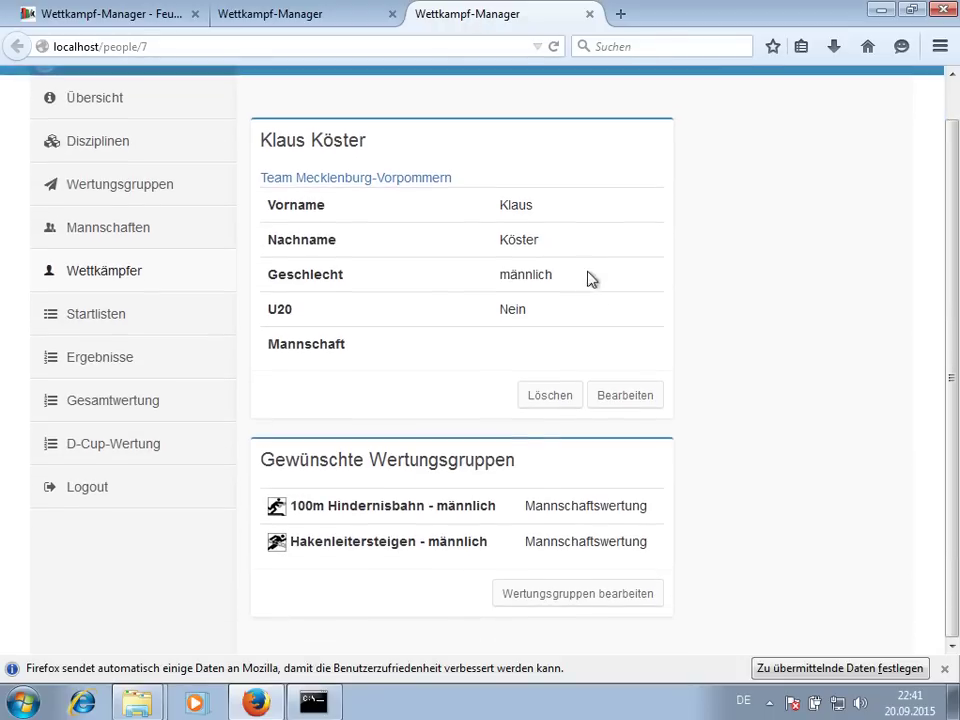
{"action": "left_click", "coordinate": [624, 397]}
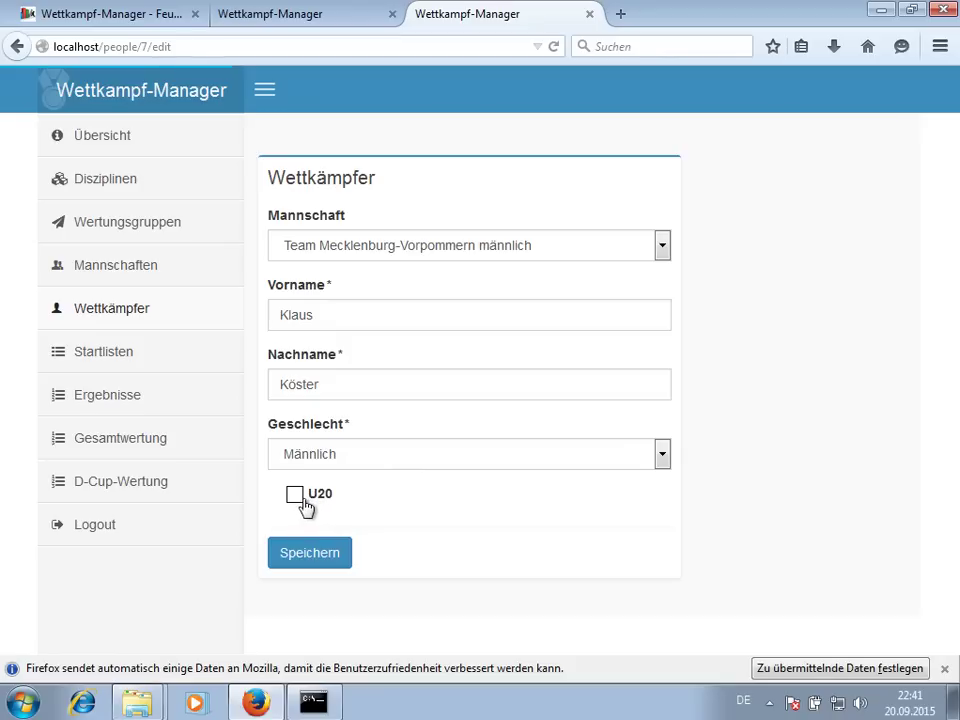
{"action": "left_click", "coordinate": [305, 507]}
{"action": "left_click", "coordinate": [328, 558]}
{"action": "scroll", "coordinate": [660, 430], "scroll_direction": "down", "scroll_amount": 2}
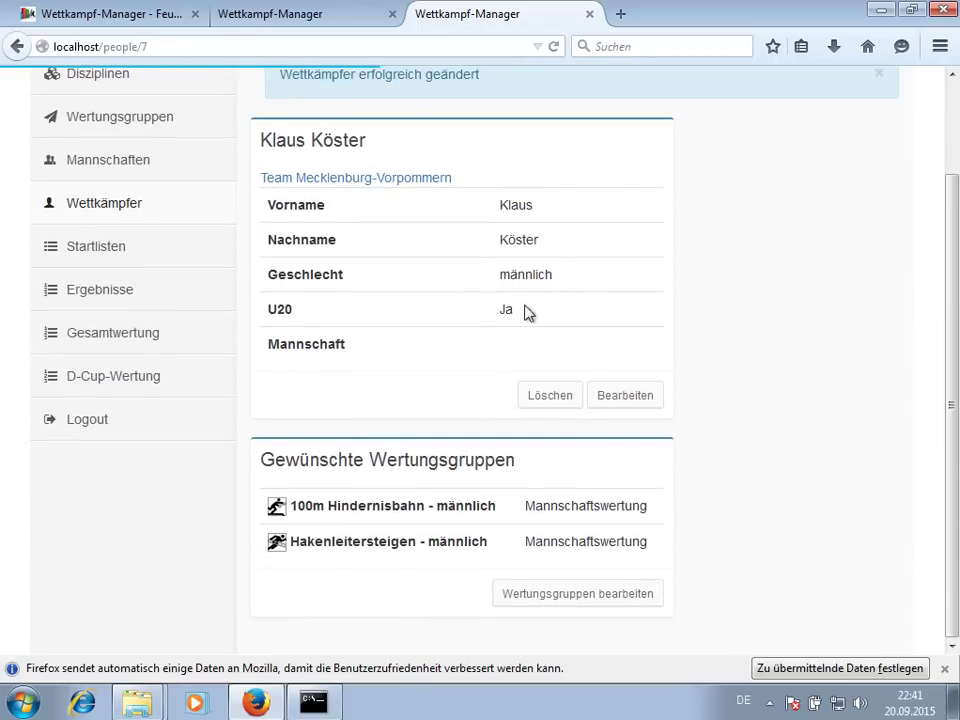
{"action": "left_click", "coordinate": [590, 14]}
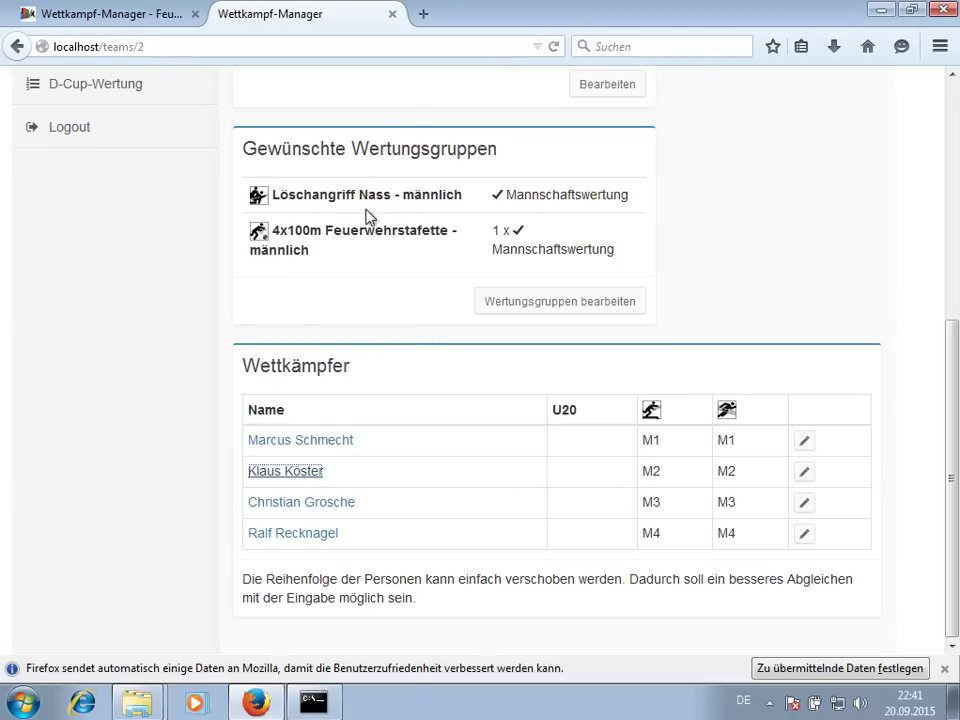
- Reload the team page, check the U20 column for the new mark, then open Mannschaften
{"action": "key", "text": "F5"}
{"action": "scroll", "coordinate": [535, 147], "scroll_direction": "up", "scroll_amount": 5}
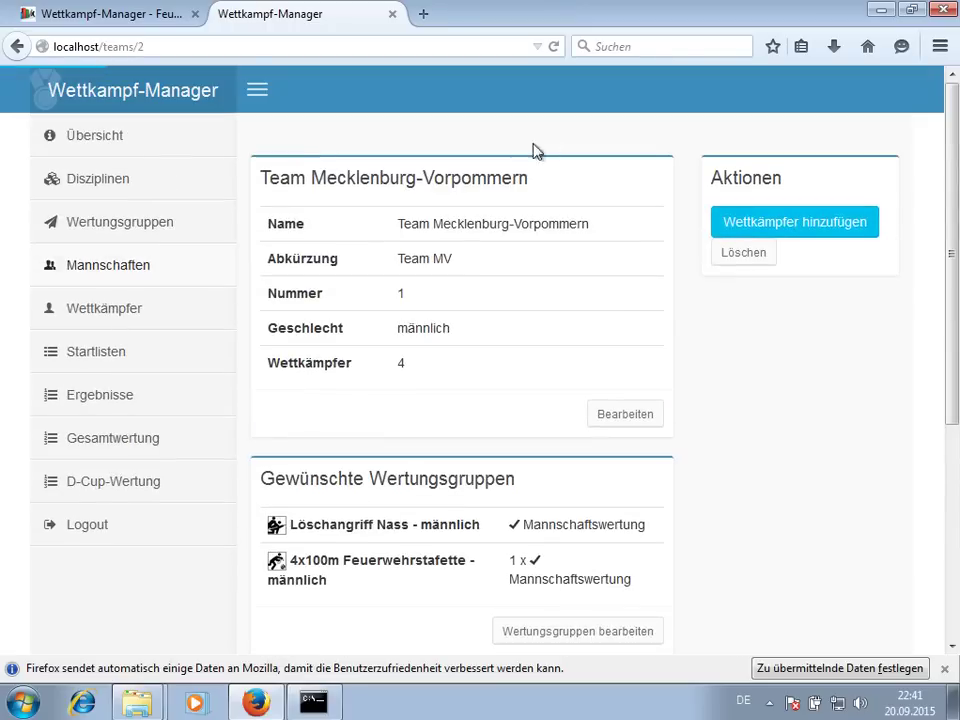
{"action": "scroll", "coordinate": [480, 220], "scroll_direction": "down", "scroll_amount": 4}
{"action": "scroll", "coordinate": [503, 255], "scroll_direction": "down", "scroll_amount": 1}
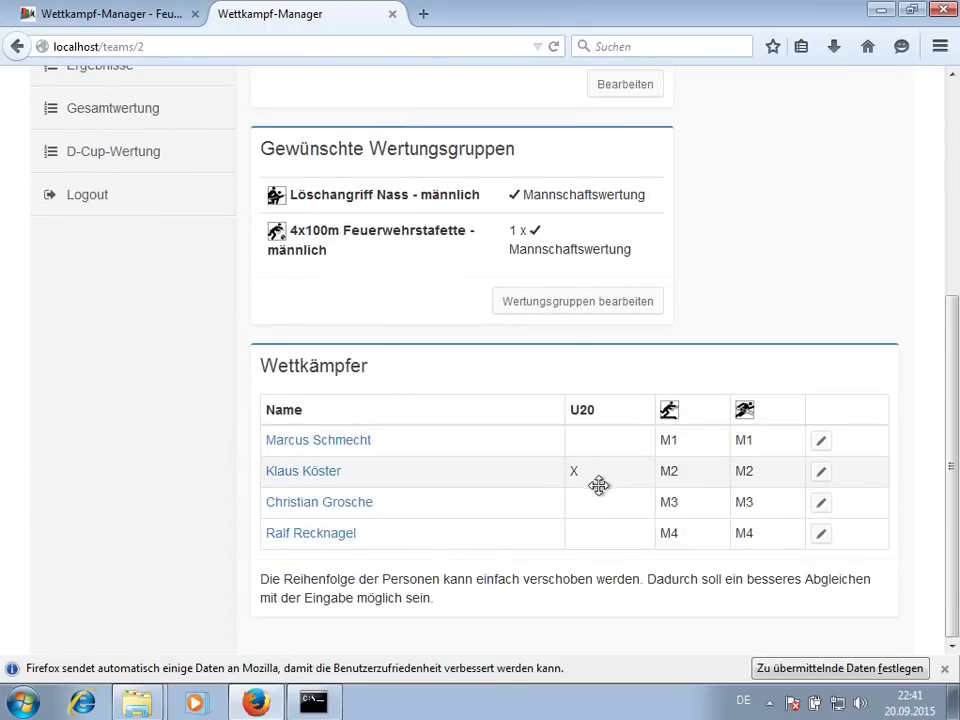
{"action": "scroll", "coordinate": [641, 479], "scroll_direction": "up", "scroll_amount": 6}
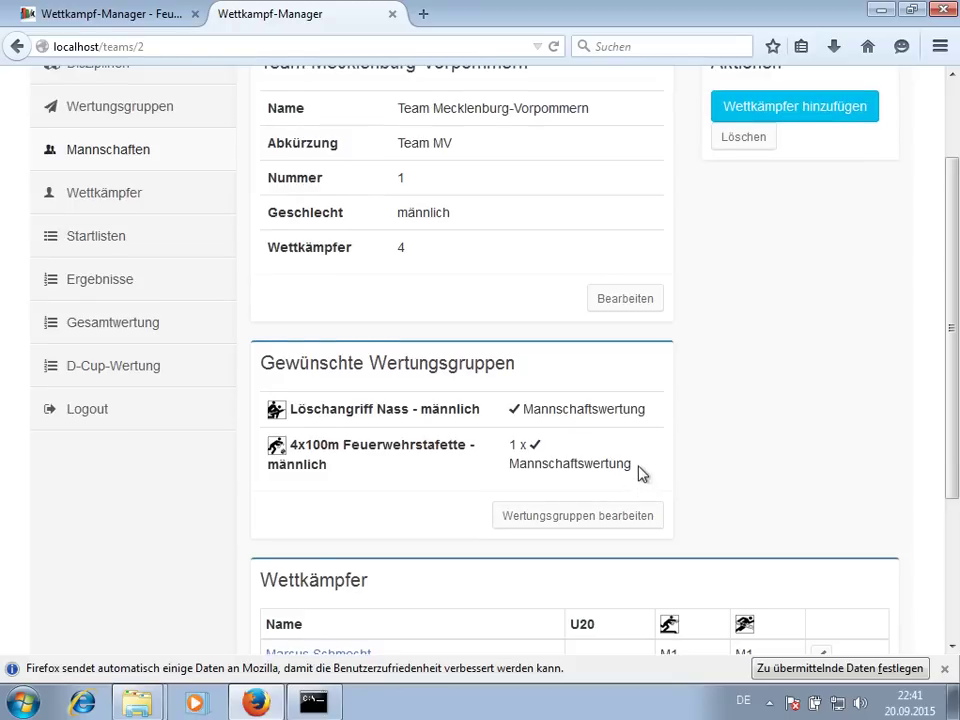
{"action": "left_click", "coordinate": [135, 268]}
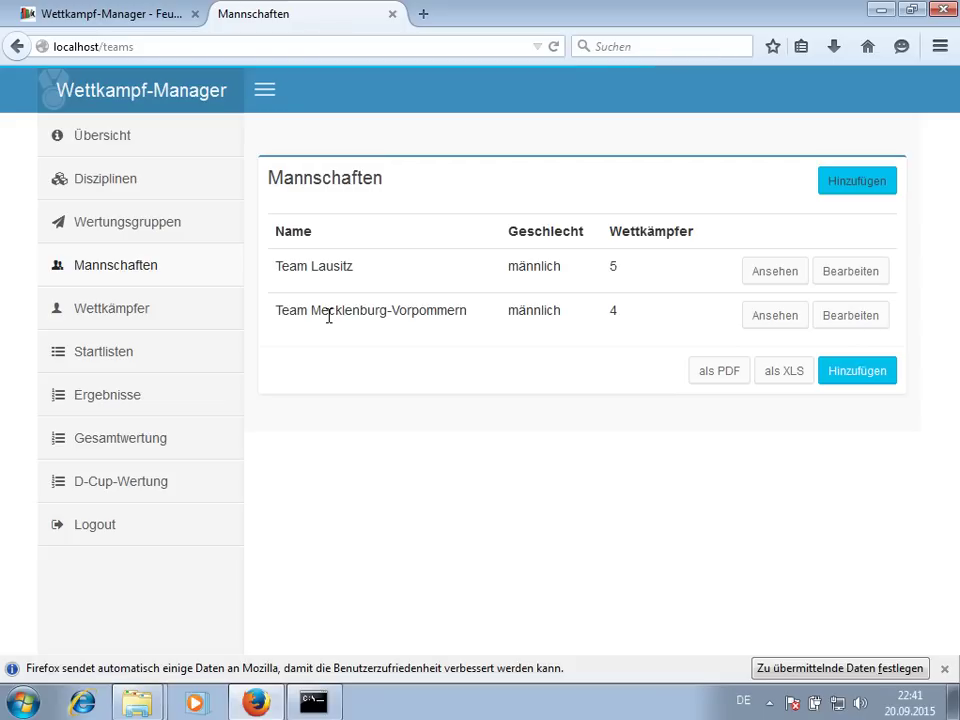
- Create a new team named Team Lausitz with gender Männlich, save it, and return to the teams list
{"action": "left_click", "coordinate": [842, 372]}
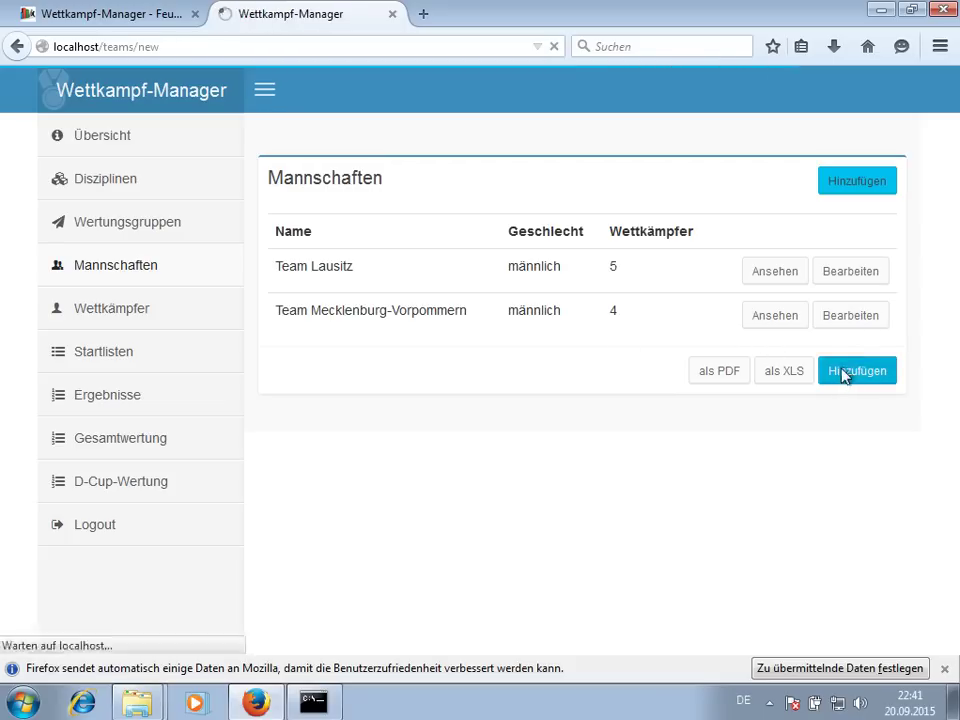
{"action": "type", "text": "Team"}
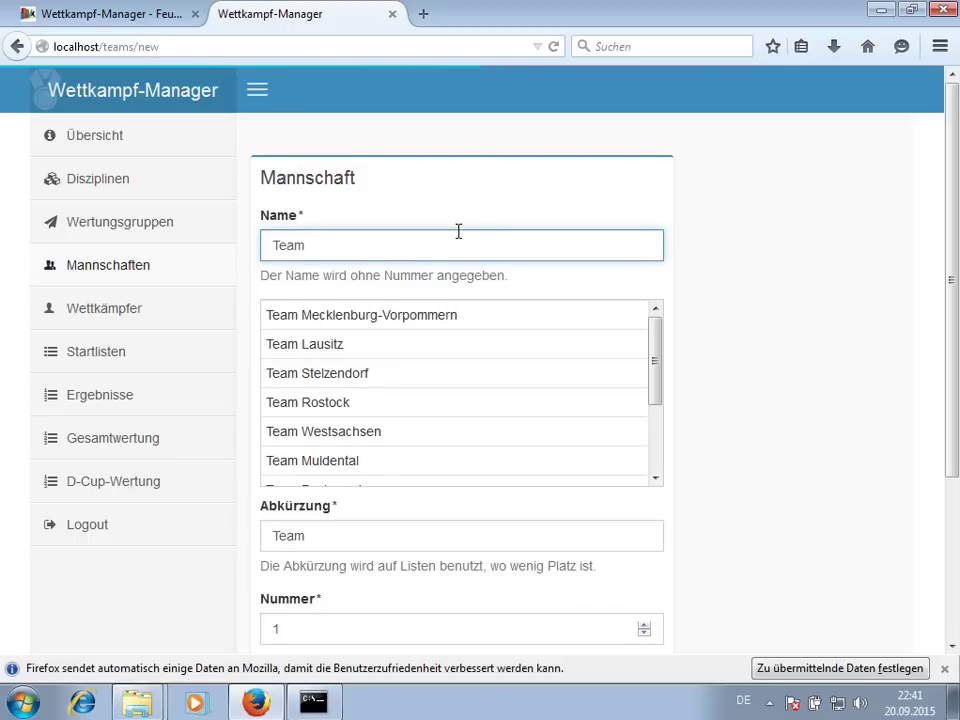
{"action": "left_click", "coordinate": [388, 343]}
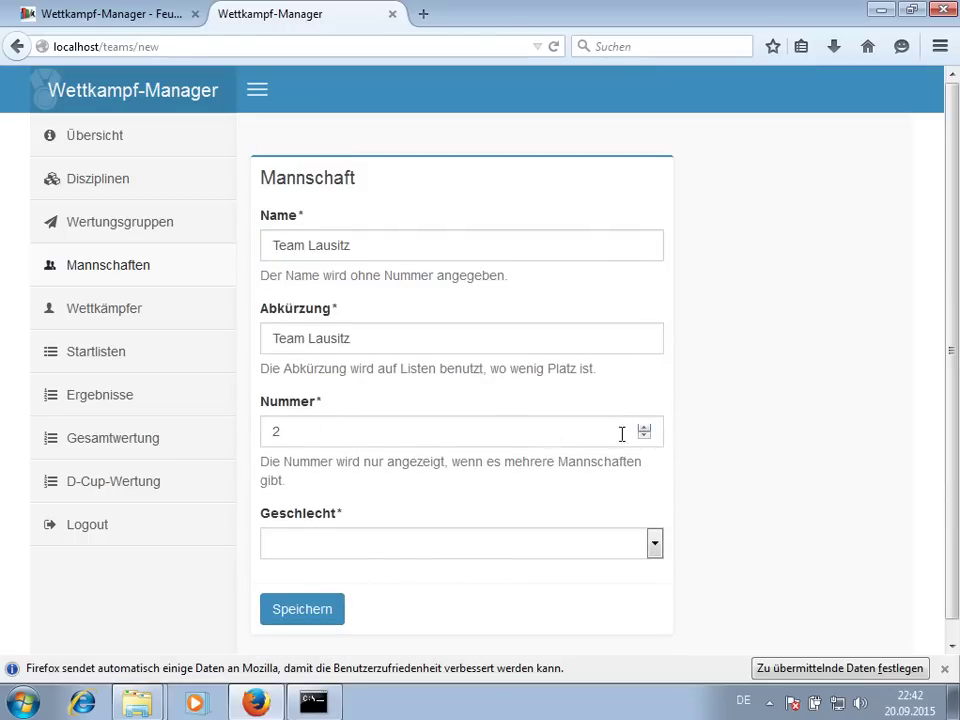
{"action": "left_click", "coordinate": [332, 546]}
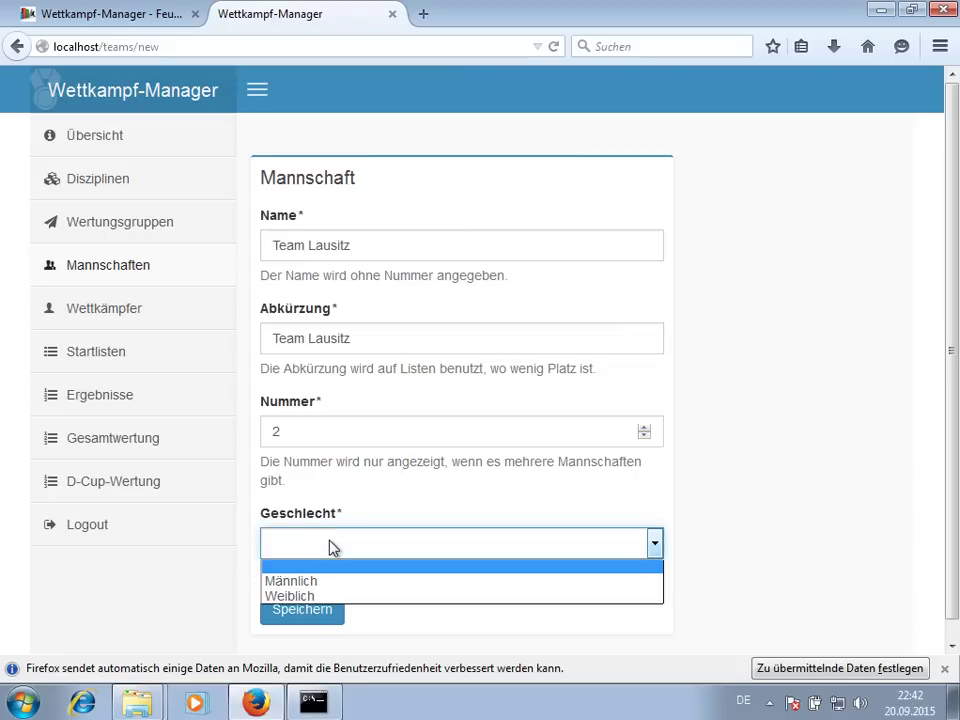
{"action": "left_click", "coordinate": [331, 580]}
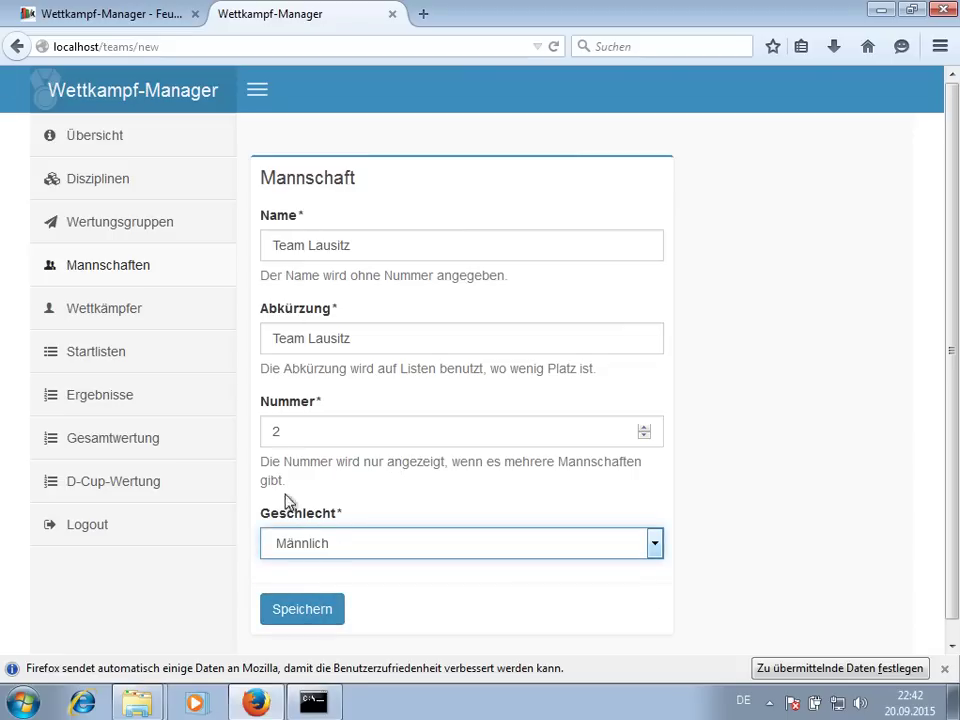
{"action": "left_click", "coordinate": [304, 607]}
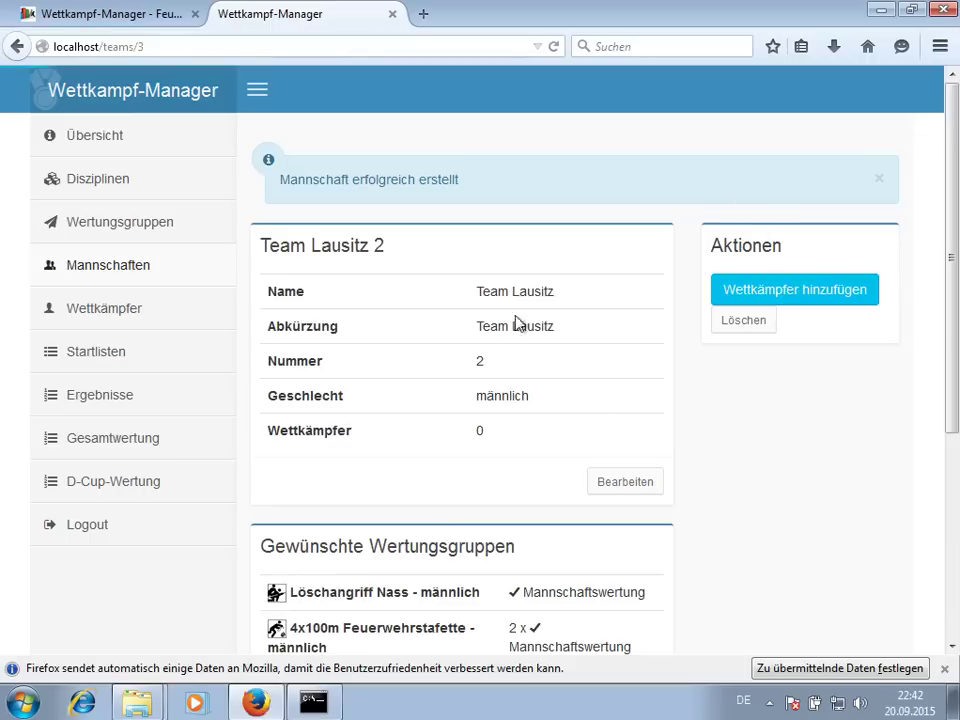
{"action": "left_click", "coordinate": [108, 268]}
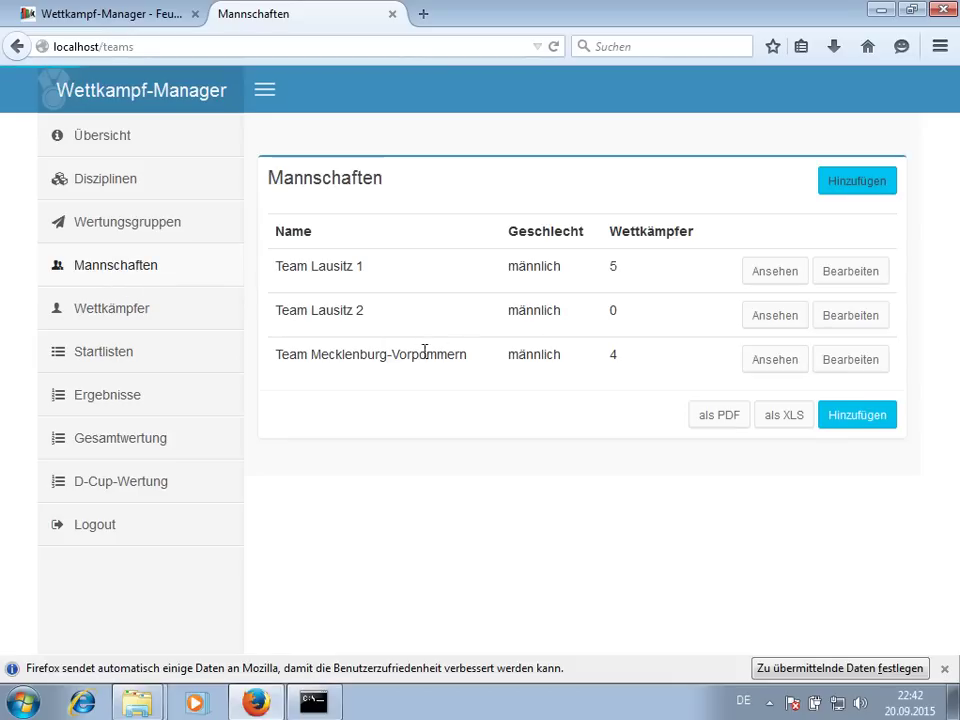
{"action": "left_click_drag", "start_coordinate": [340, 271], "coordinate": [372, 279]}
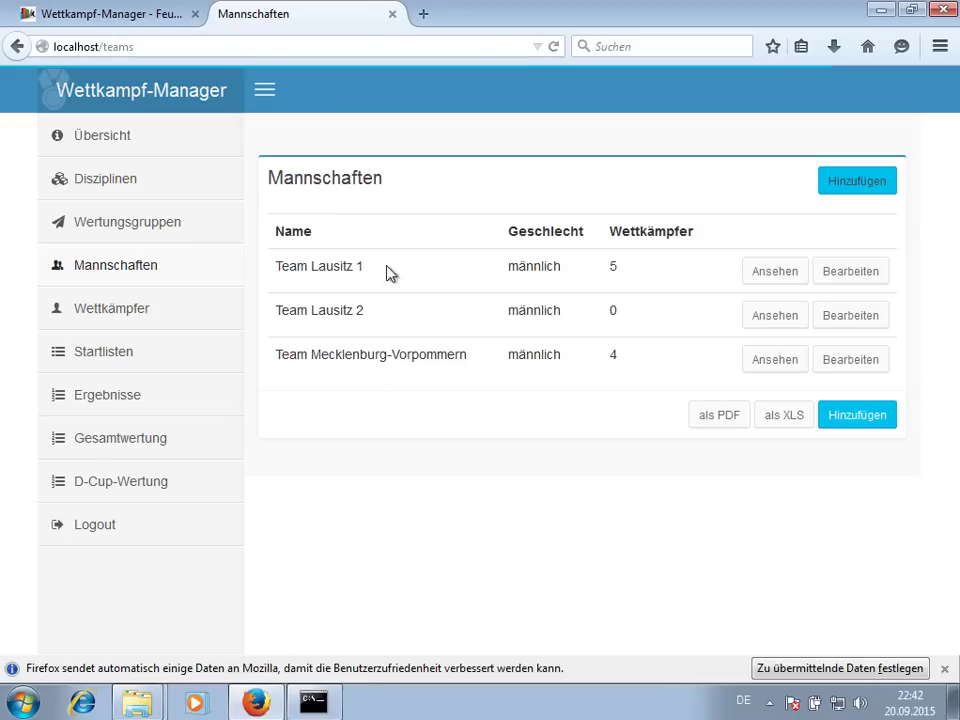
- Review the nine männlich competitors in the Wettkämpfer list, then go to Startlisten
{"action": "left_click", "coordinate": [153, 311]}
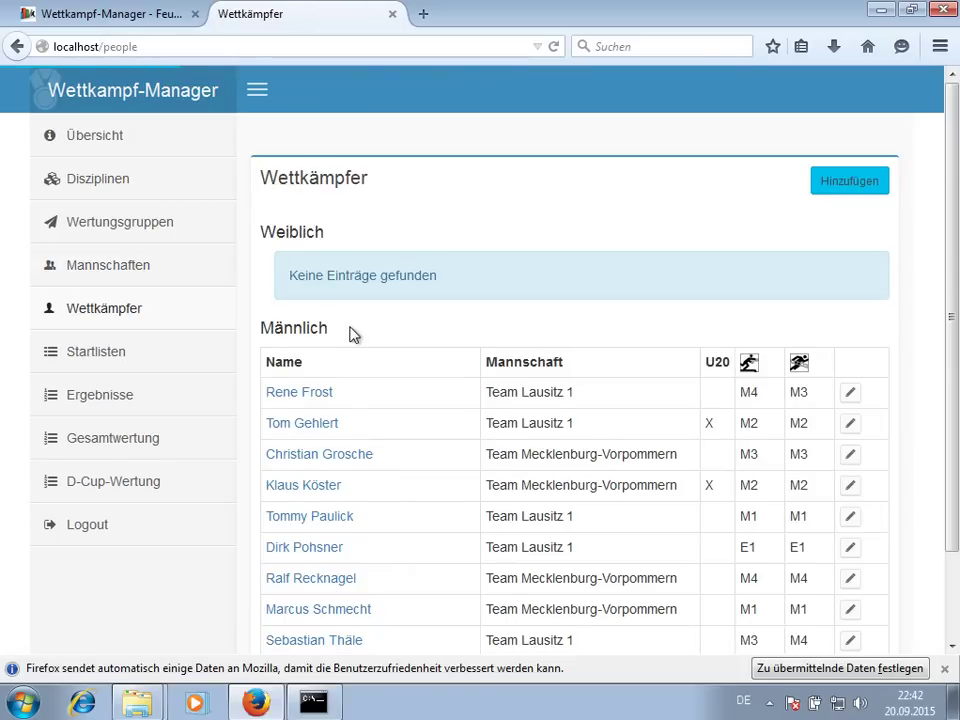
{"action": "scroll", "coordinate": [358, 333], "scroll_direction": "down", "scroll_amount": 2}
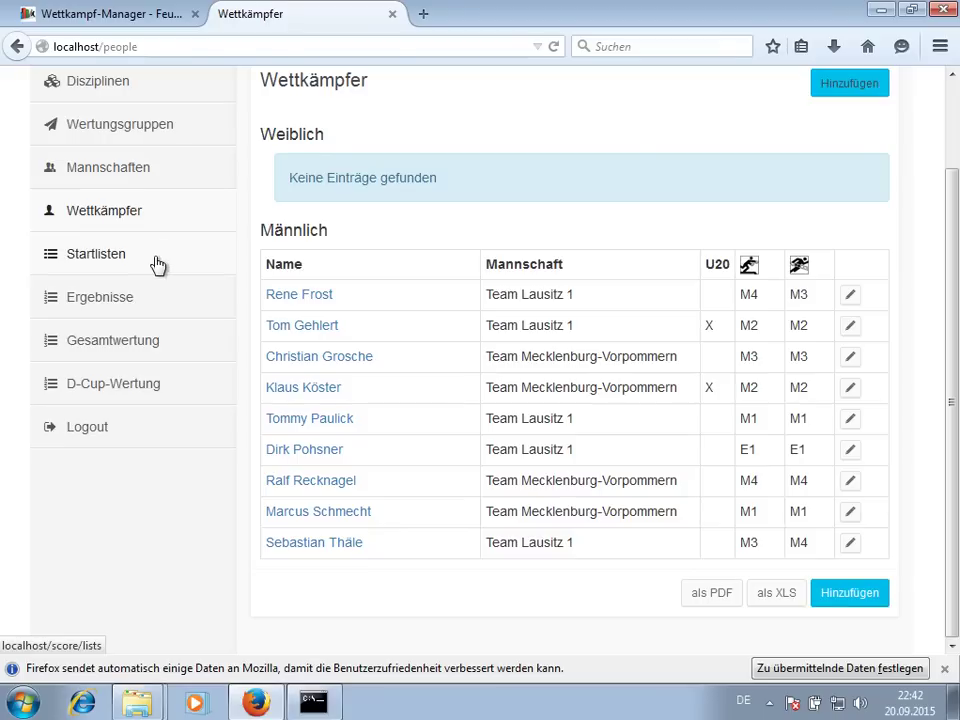
{"action": "left_click", "coordinate": [165, 259]}
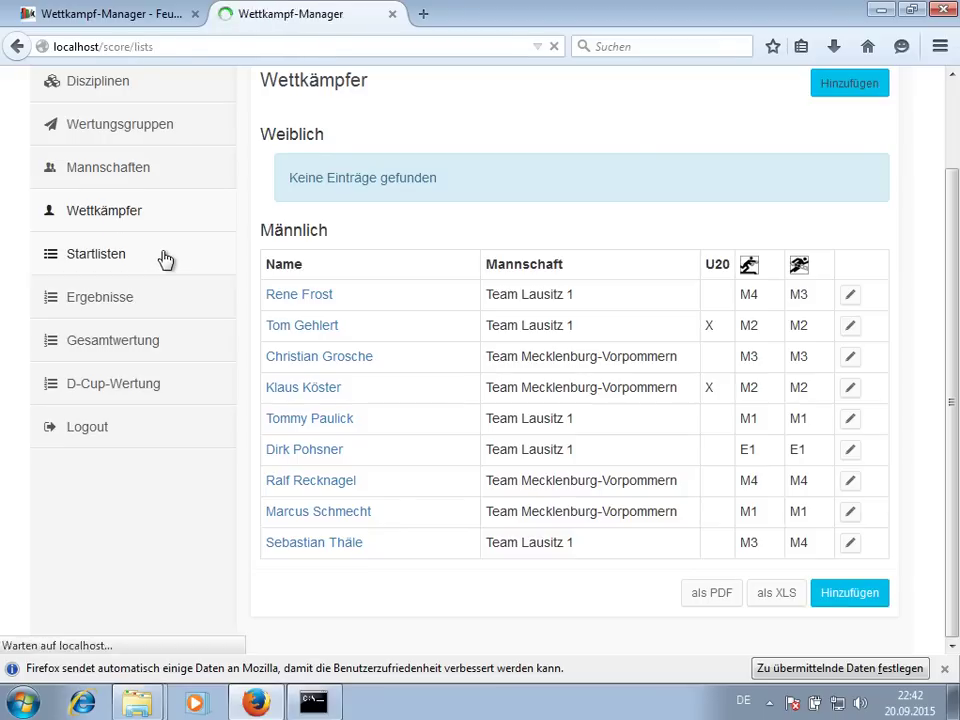
- Start a 100m Hindernisbahn - männlich start list named '- Vorlauf' with abbreviation Vorlauf
{"action": "left_click", "coordinate": [630, 242]}
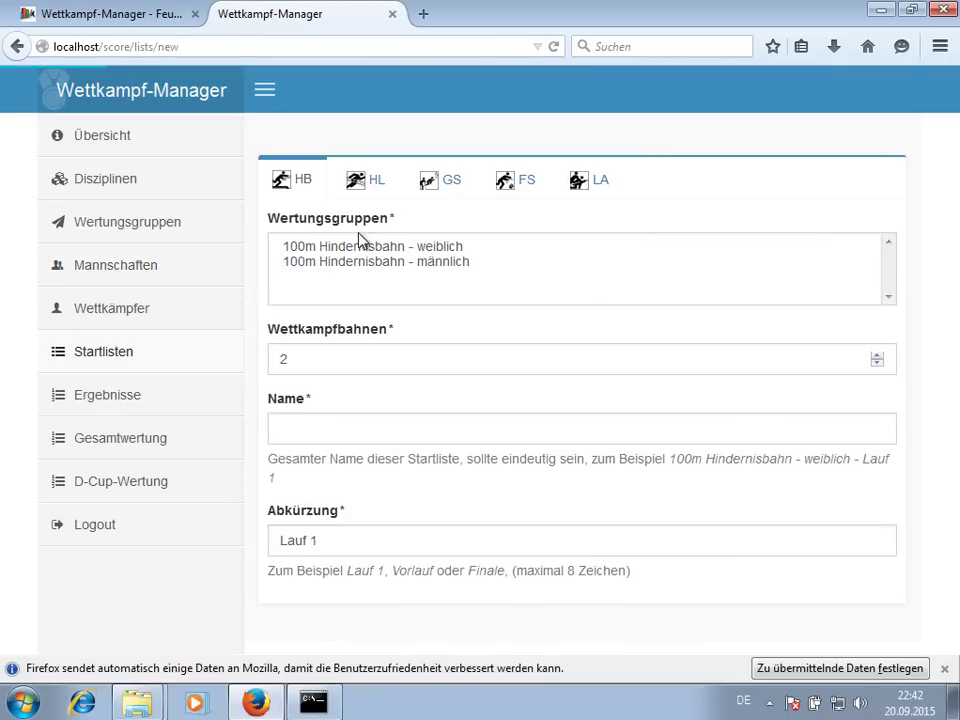
{"action": "left_click", "coordinate": [318, 264]}
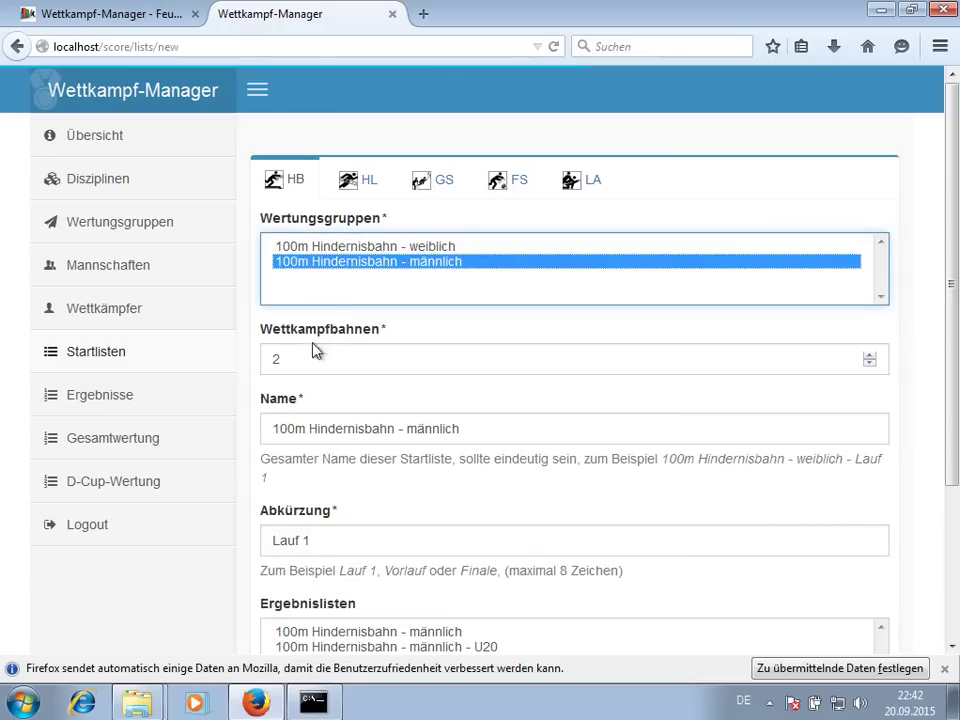
{"action": "scroll", "coordinate": [391, 369], "scroll_direction": "down", "scroll_amount": 2}
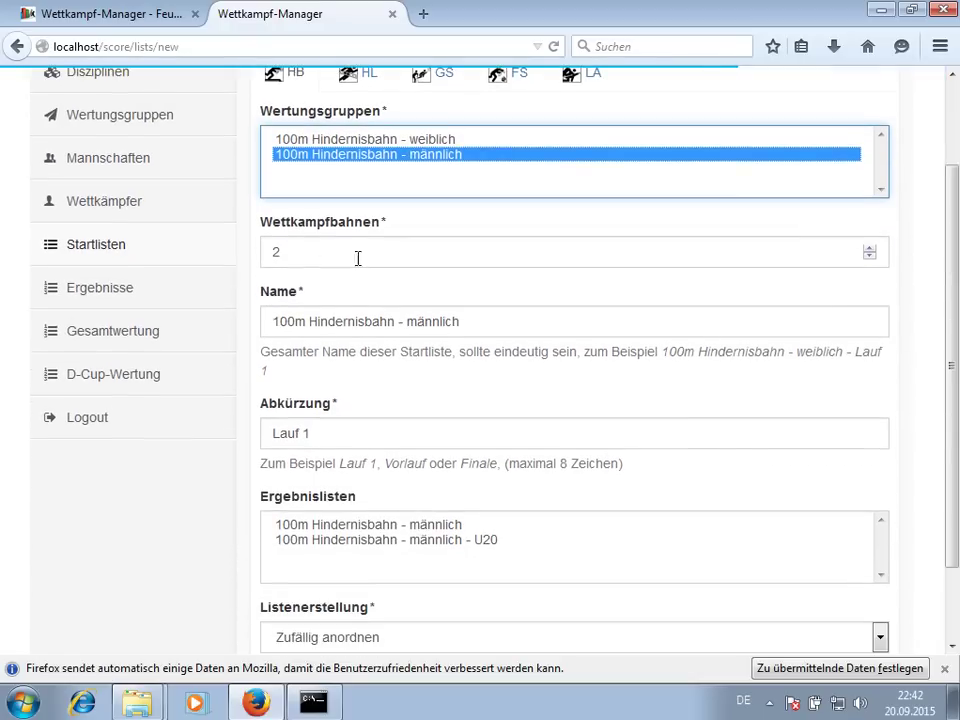
{"action": "left_click", "coordinate": [486, 322]}
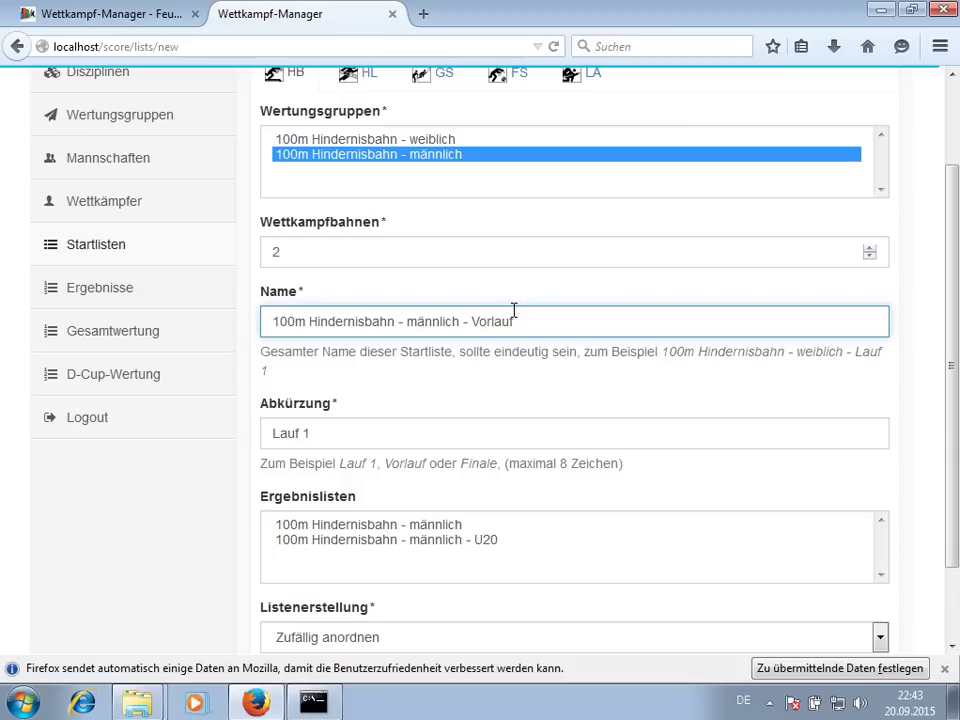
{"action": "key", "text": "Tab"}
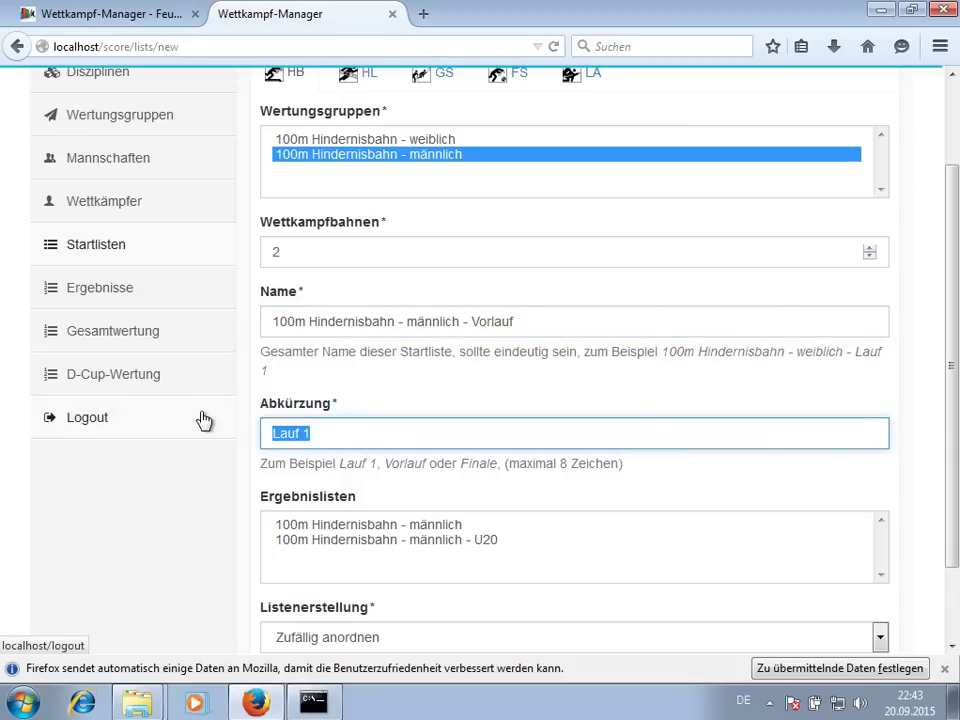
{"action": "type", "text": "Vorl"}
- Include both result lists, build heats with Mannschaftsreihenfolge beachten, and save the start list
{"action": "scroll", "coordinate": [206, 418], "scroll_direction": "down", "scroll_amount": 2}
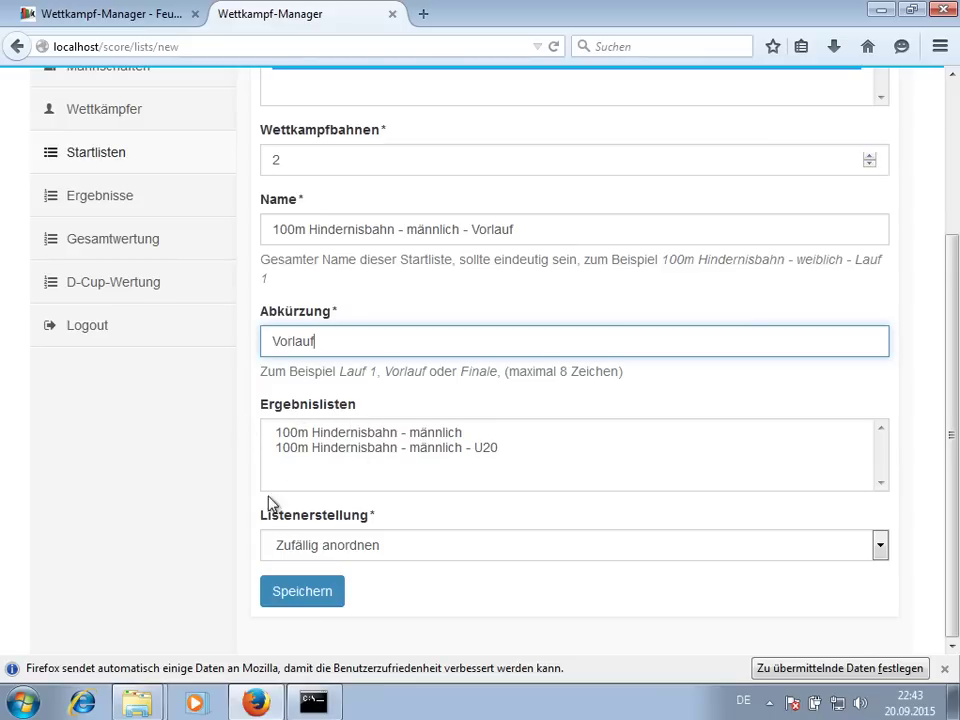
{"action": "left_click_drag", "start_coordinate": [325, 440], "coordinate": [326, 456]}
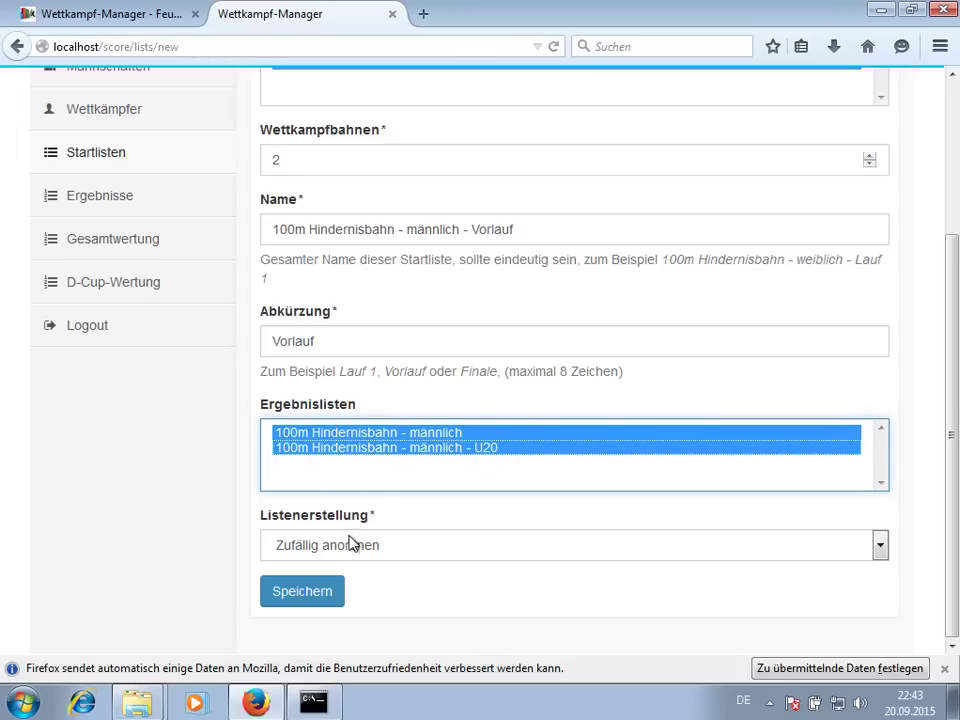
{"action": "left_click", "coordinate": [323, 553]}
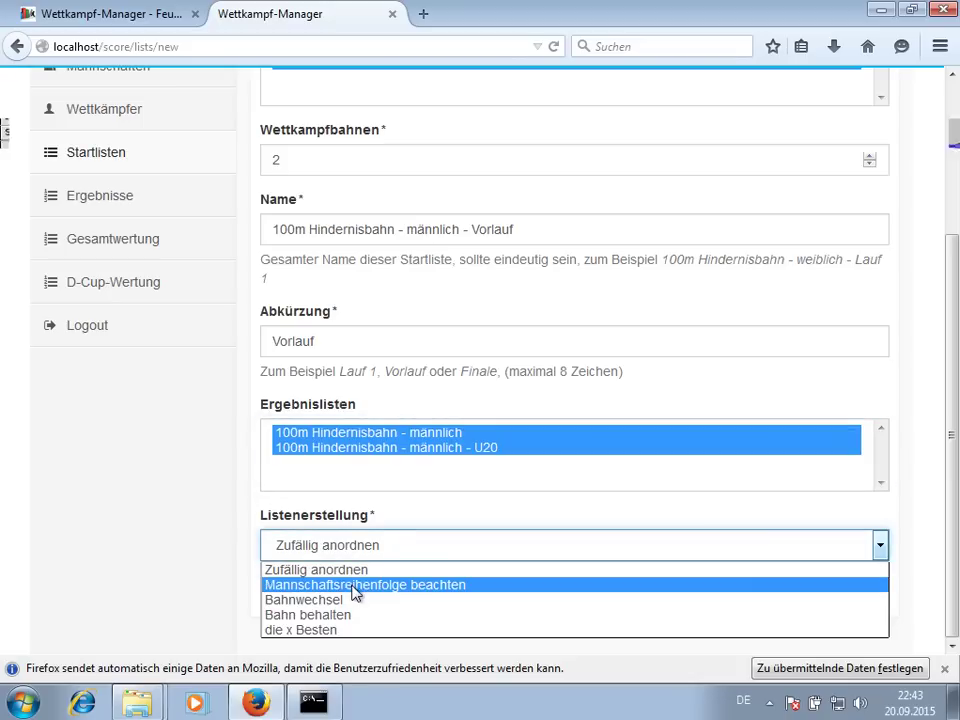
{"action": "left_click", "coordinate": [355, 594]}
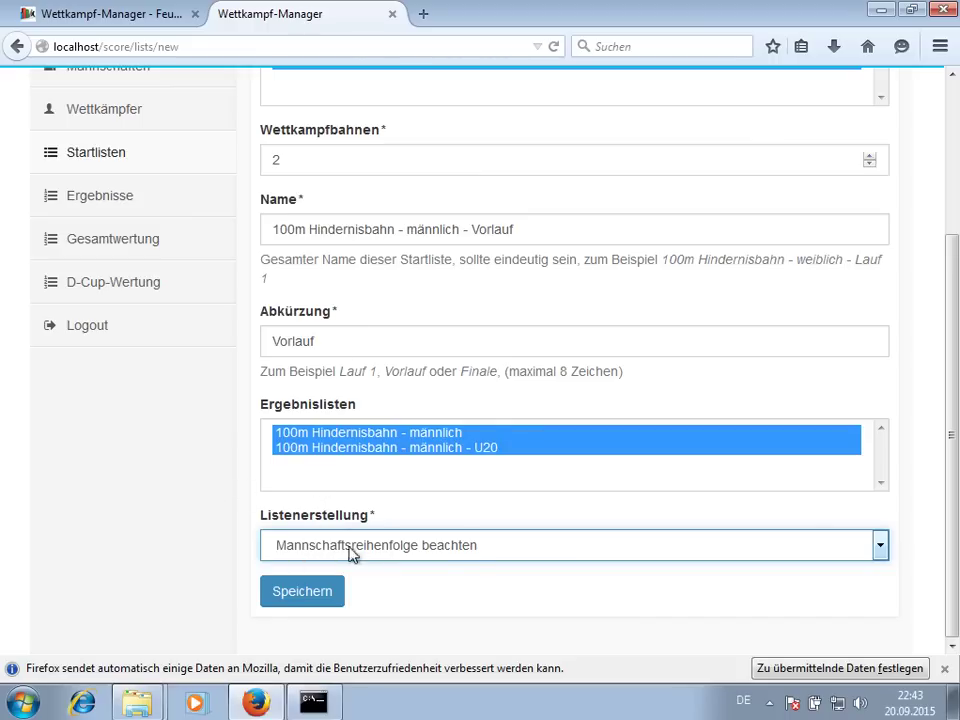
{"action": "left_click", "coordinate": [316, 596]}
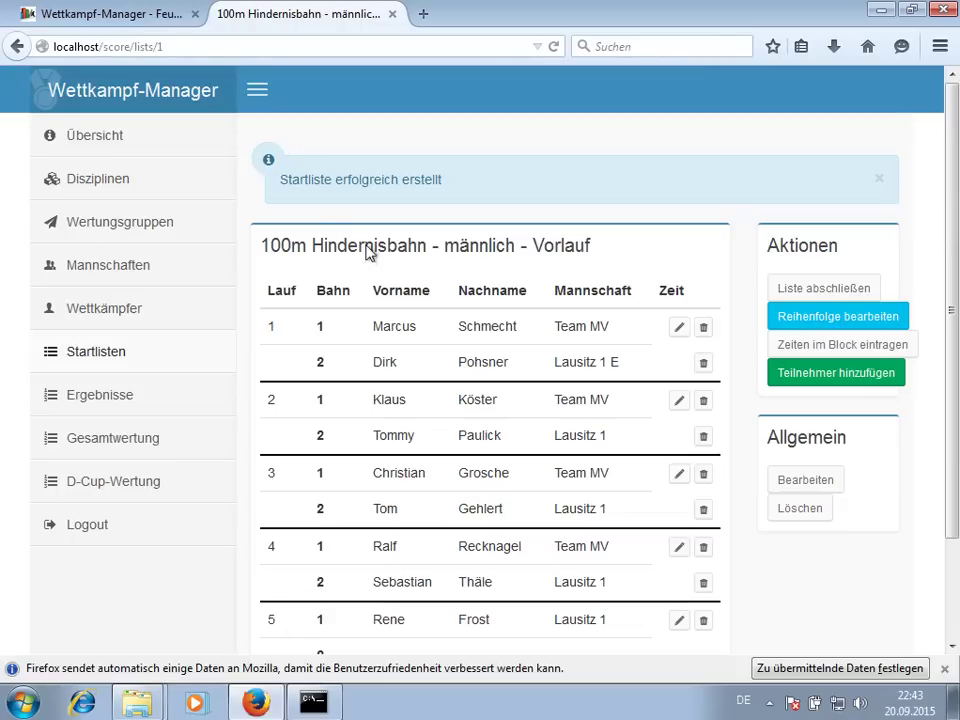
{"action": "scroll", "coordinate": [540, 288], "scroll_direction": "down", "scroll_amount": 2}
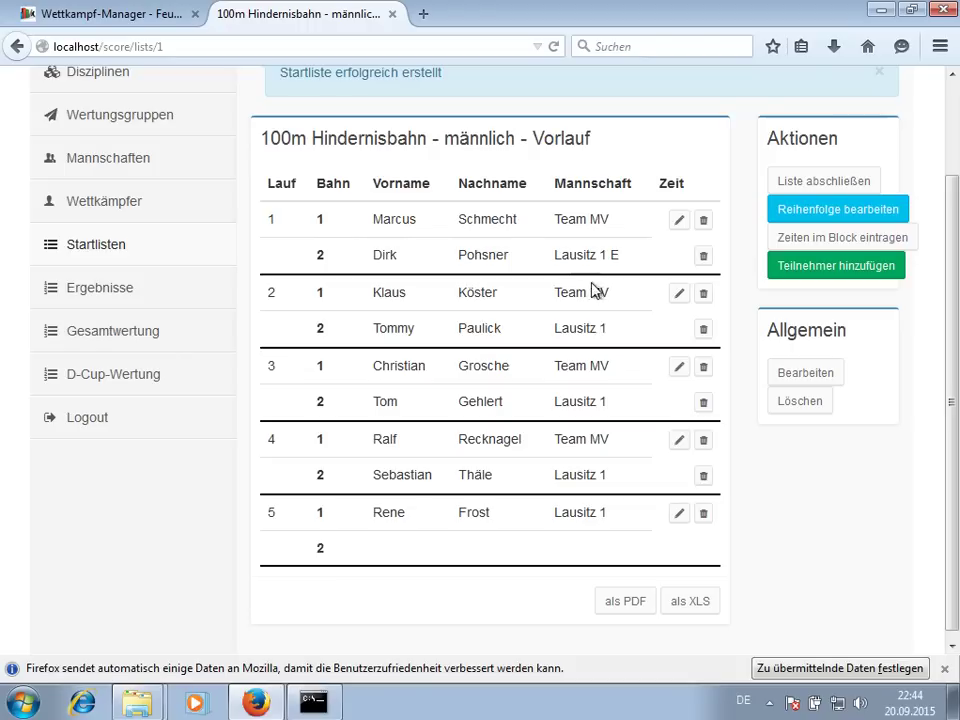
- View Team Lausitz 1's competitors in a new tab, then return to the Vorlauf start list
{"action": "middle_click", "coordinate": [112, 166]}
{"action": "left_click", "coordinate": [482, 18]}
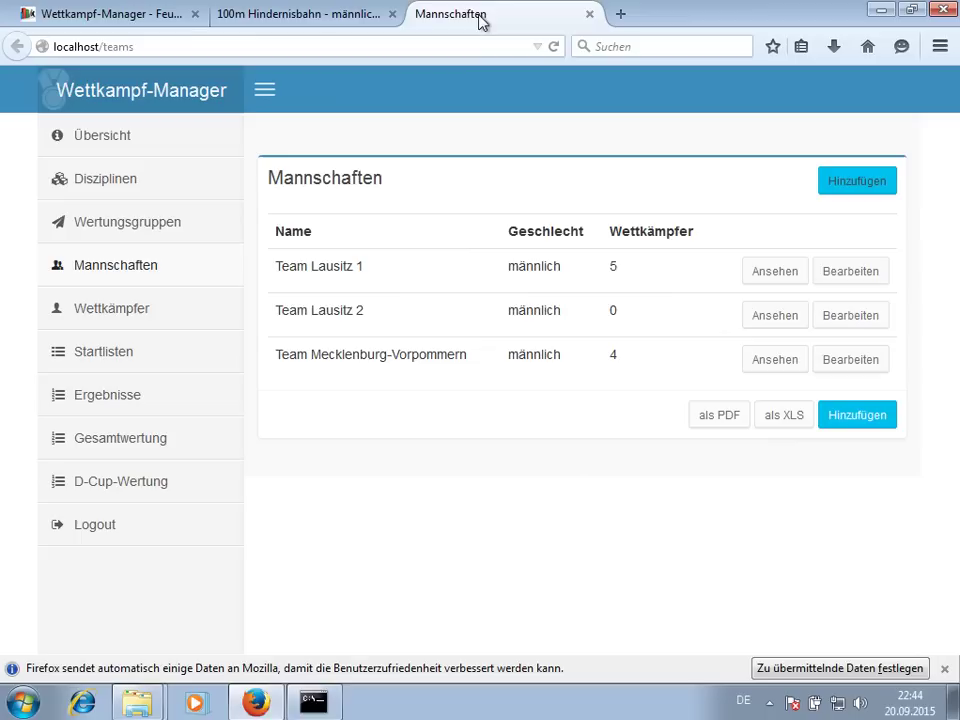
{"action": "left_click", "coordinate": [778, 271]}
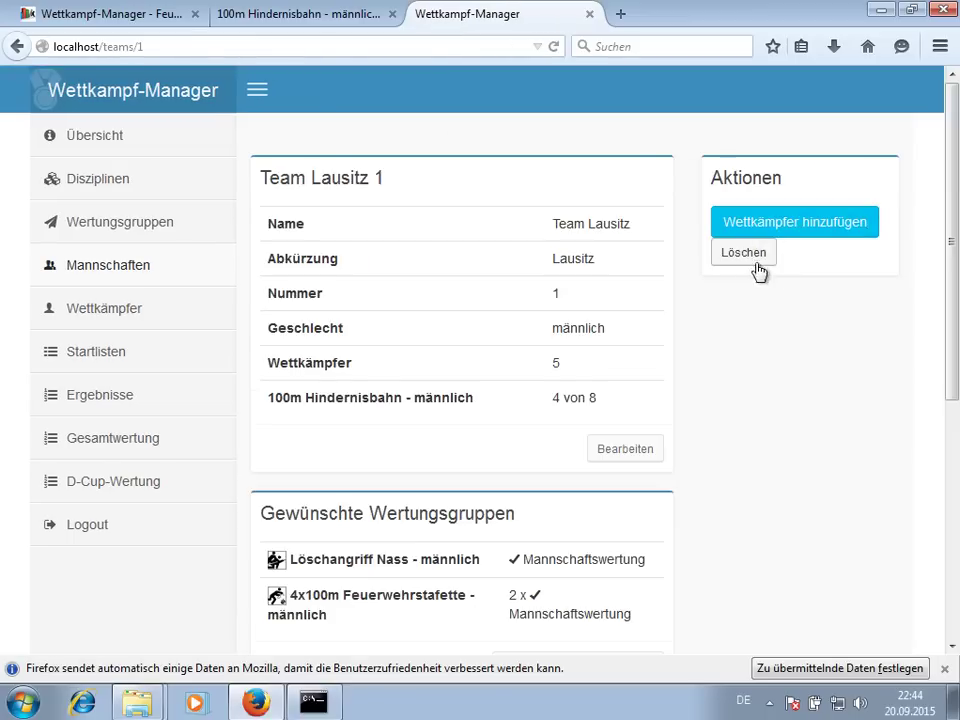
{"action": "scroll", "coordinate": [677, 270], "scroll_direction": "down", "scroll_amount": 4}
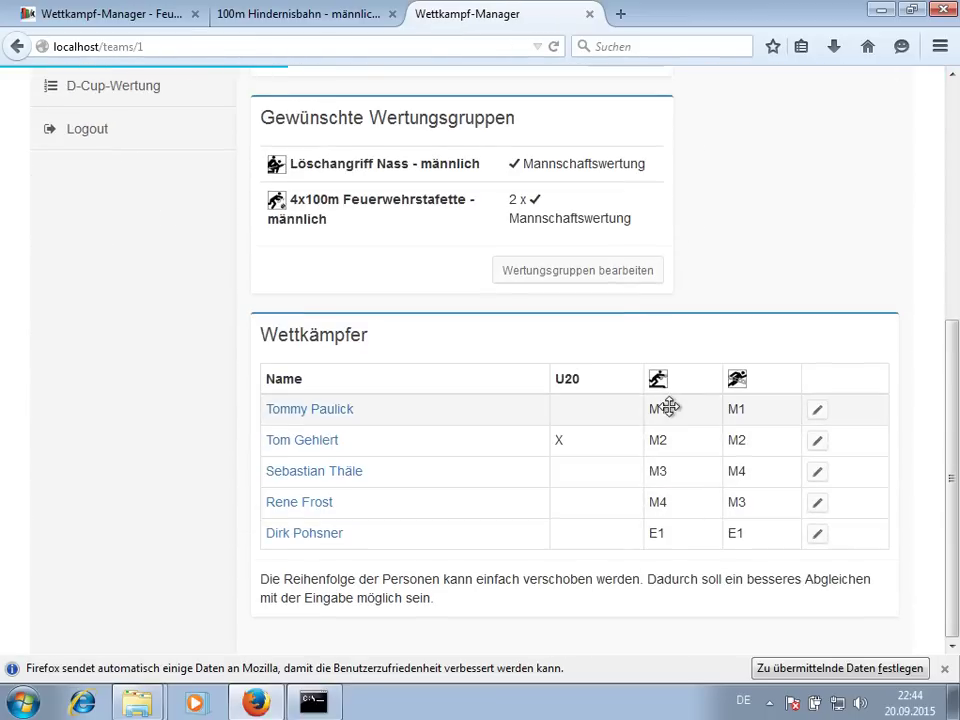
{"action": "mouse_move", "coordinate": [667, 409]}
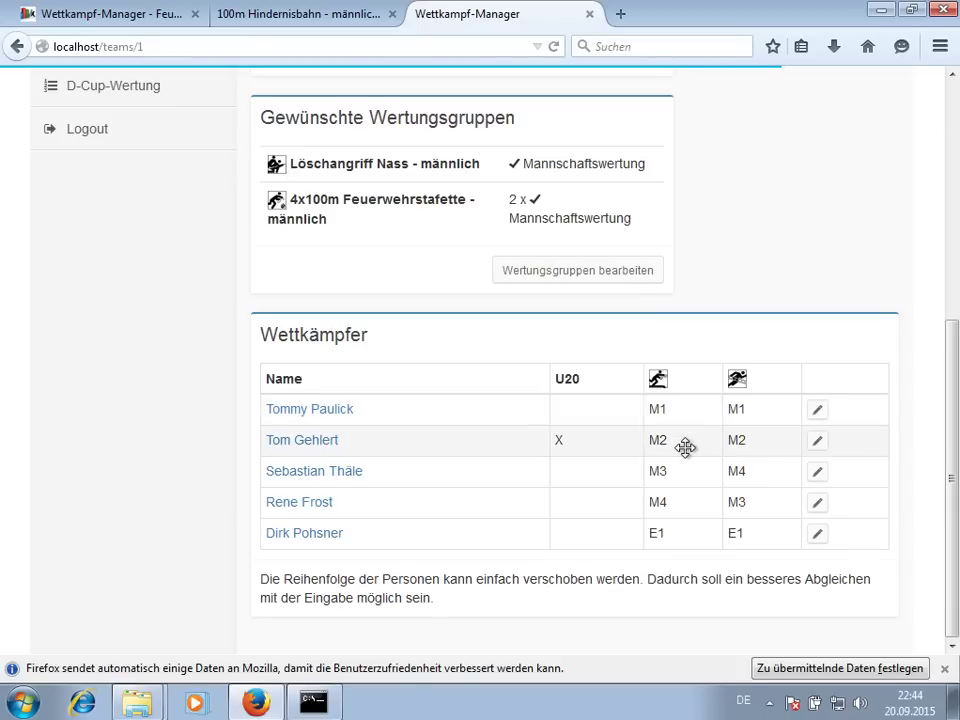
{"action": "mouse_move", "coordinate": [694, 475]}
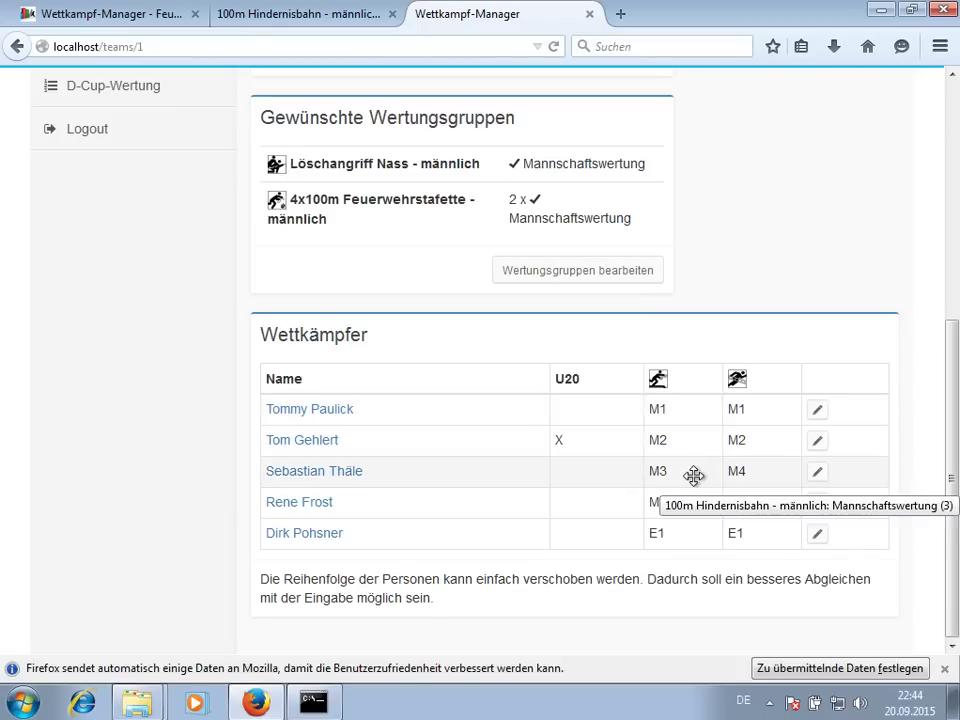
{"action": "left_click", "coordinate": [355, 14]}
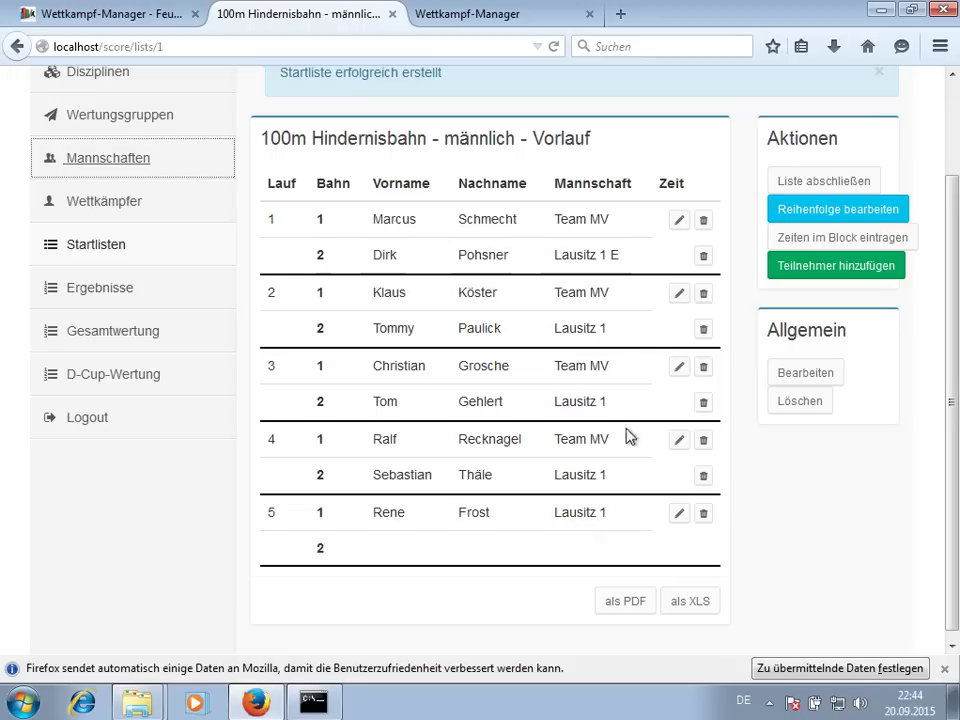
{"action": "left_click", "coordinate": [818, 214]}
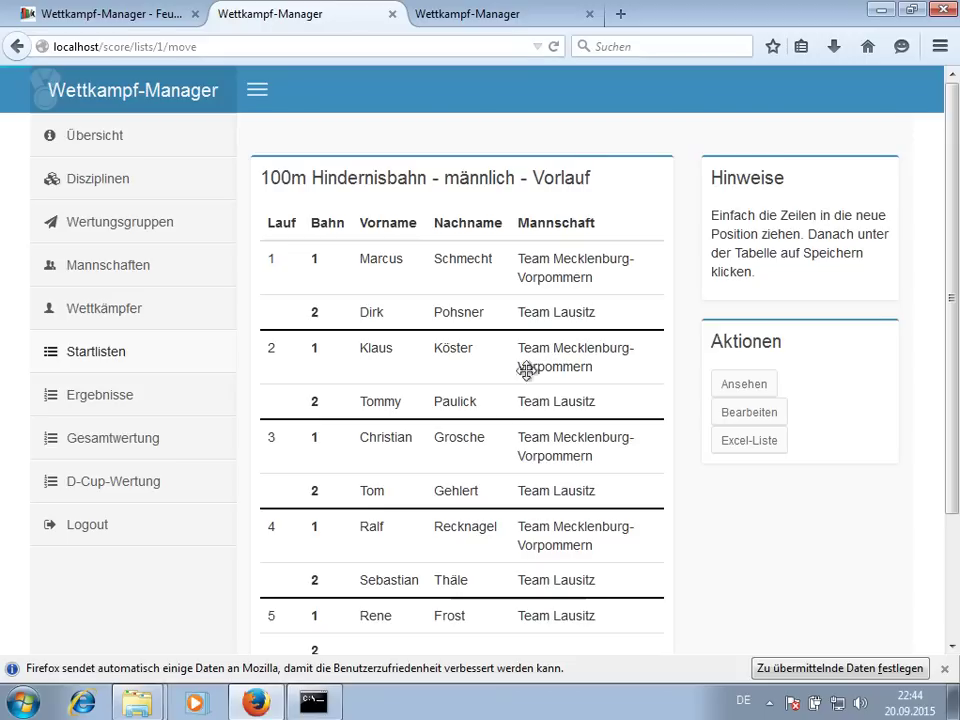
{"action": "left_click_drag", "start_coordinate": [461, 579], "coordinate": [452, 344]}
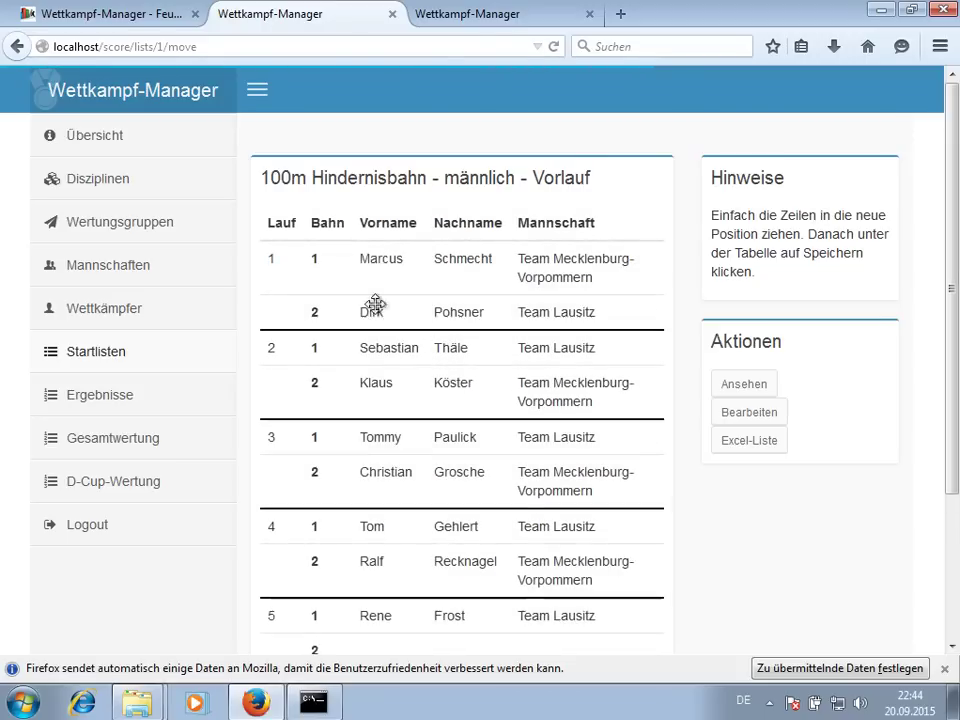
{"action": "scroll", "coordinate": [539, 519], "scroll_direction": "down", "scroll_amount": 4}
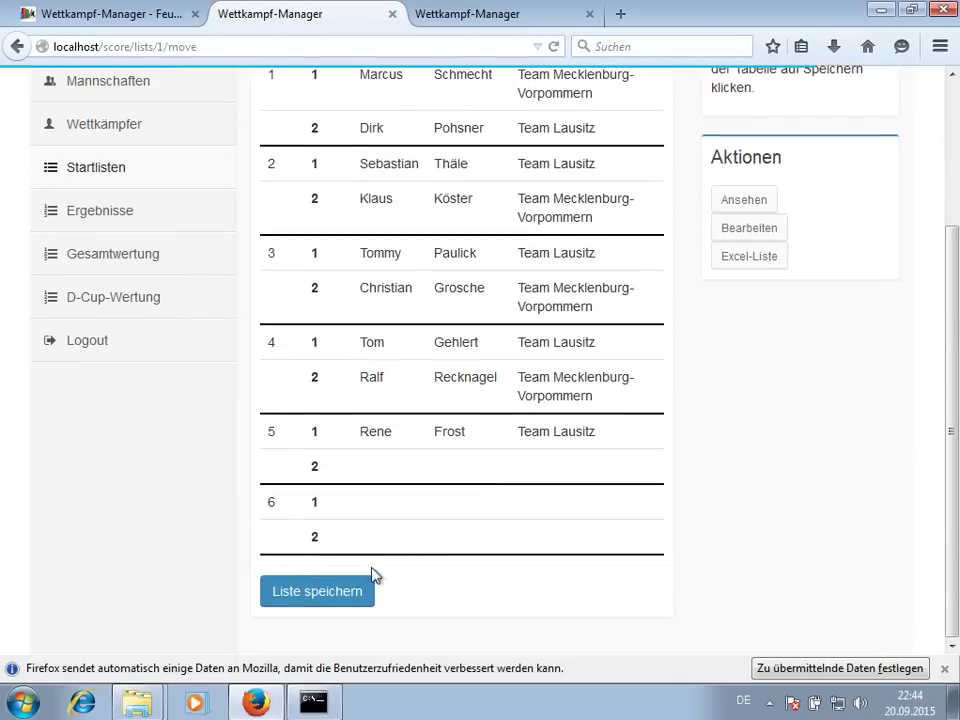
{"action": "left_click", "coordinate": [323, 594]}
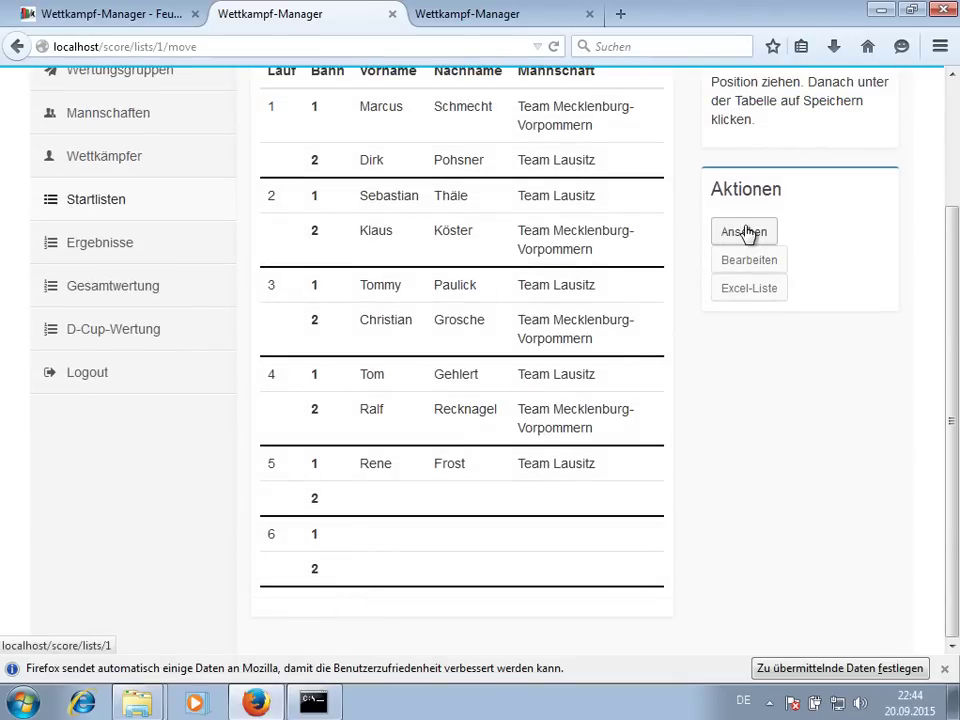
{"action": "left_click", "coordinate": [746, 231]}
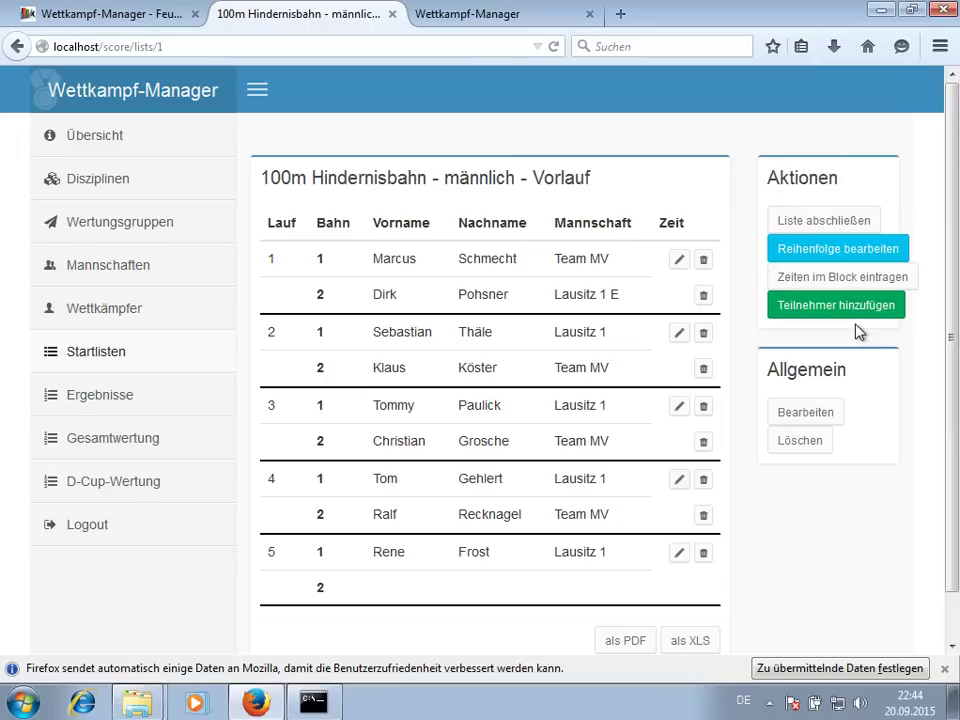
- Use 'als PDF' below the Vorlauf start list to generate its PDF
{"action": "scroll", "coordinate": [860, 332], "scroll_direction": "down", "scroll_amount": 1}
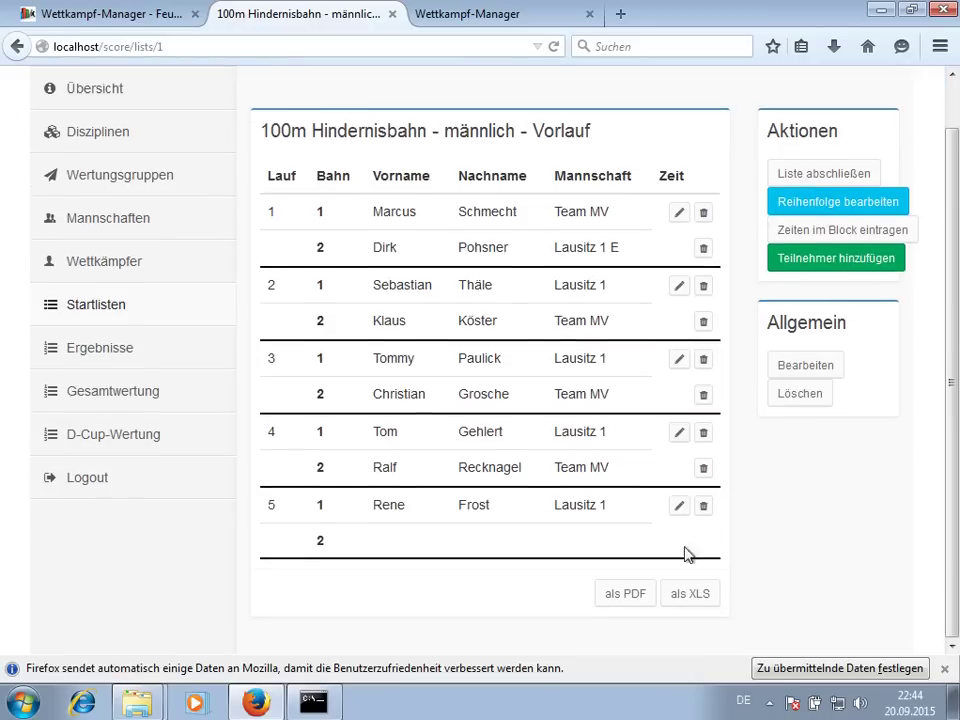
{"action": "left_click", "coordinate": [622, 602]}
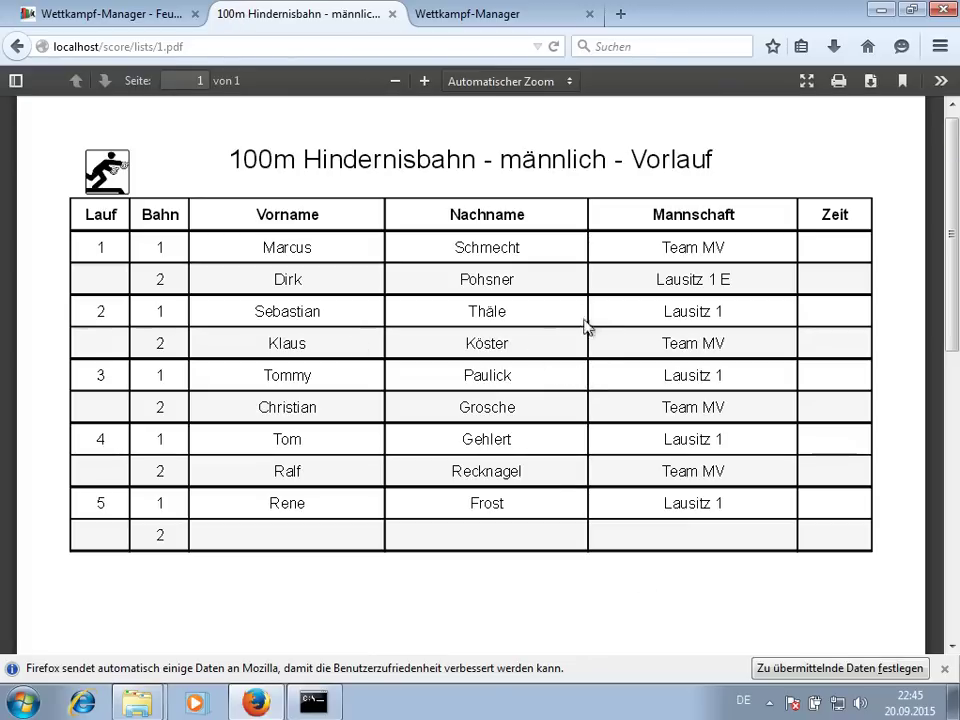
- Go back from the PDF viewer to the Vorlauf start list page
{"action": "left_click", "coordinate": [17, 46]}
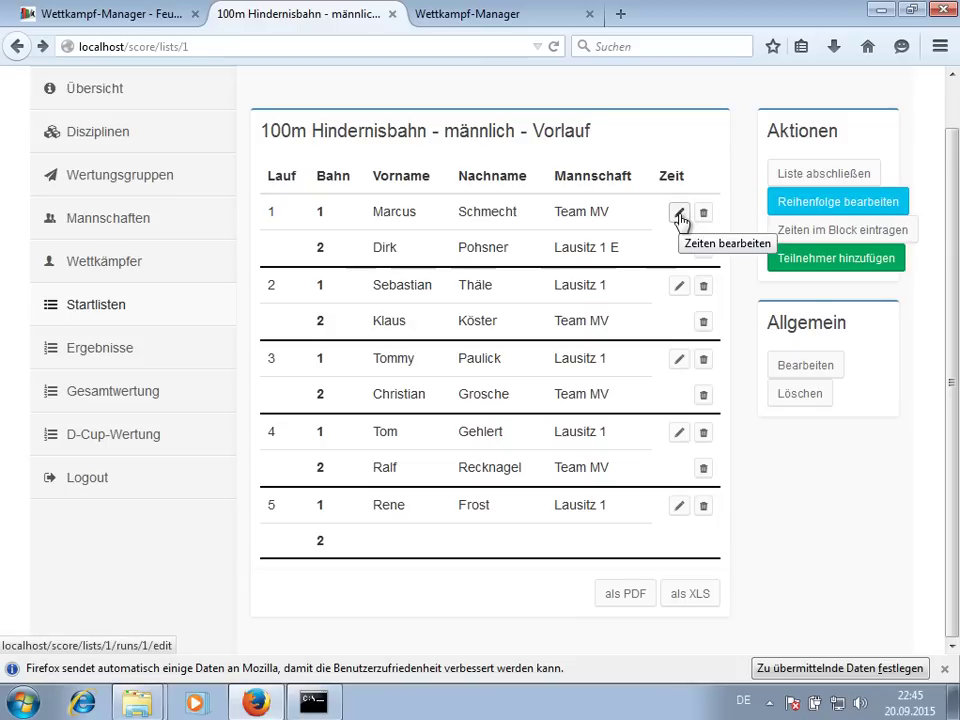
- Mark both heat 1 runs Gültig, enter times 22,22 and 23,22, and save
{"action": "left_click", "coordinate": [679, 215]}
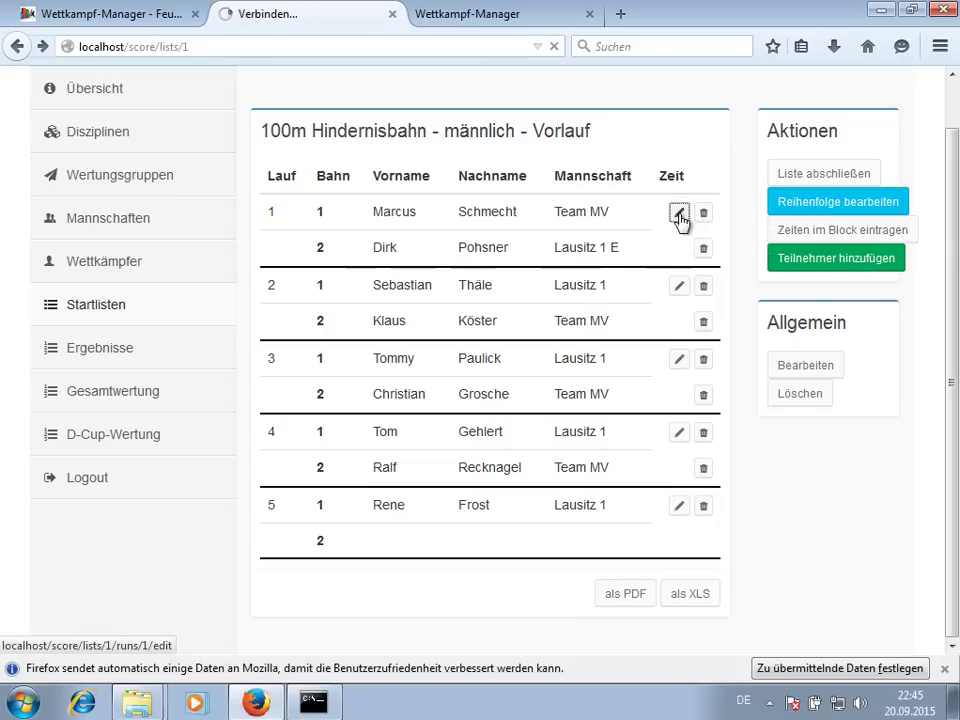
{"action": "left_click", "coordinate": [631, 263]}
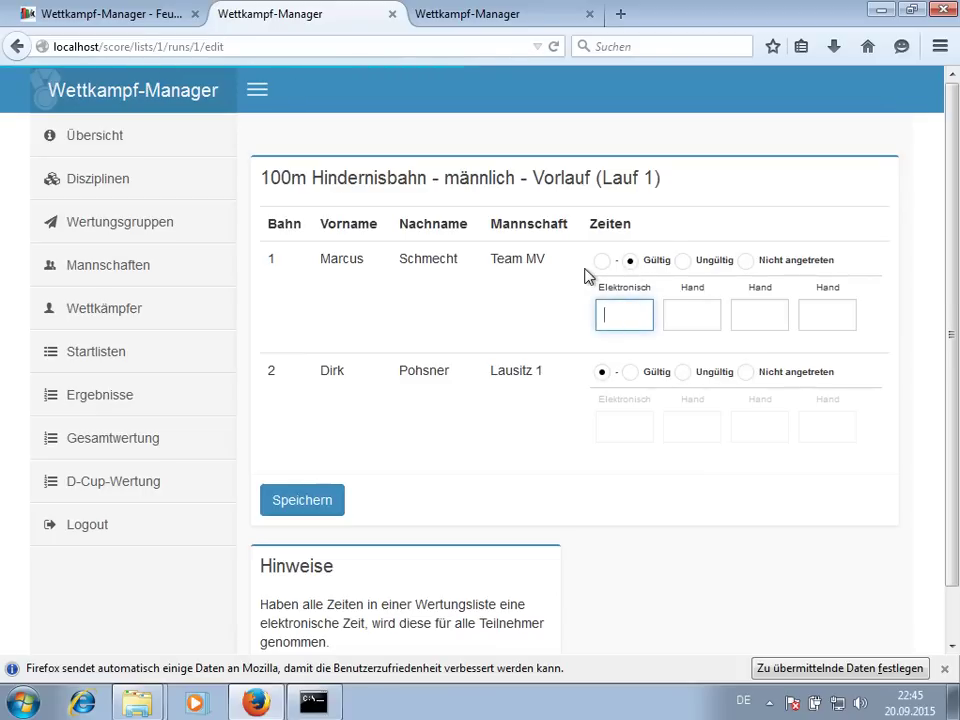
{"action": "type", "text": "22,22"}
{"action": "left_click", "coordinate": [630, 373]}
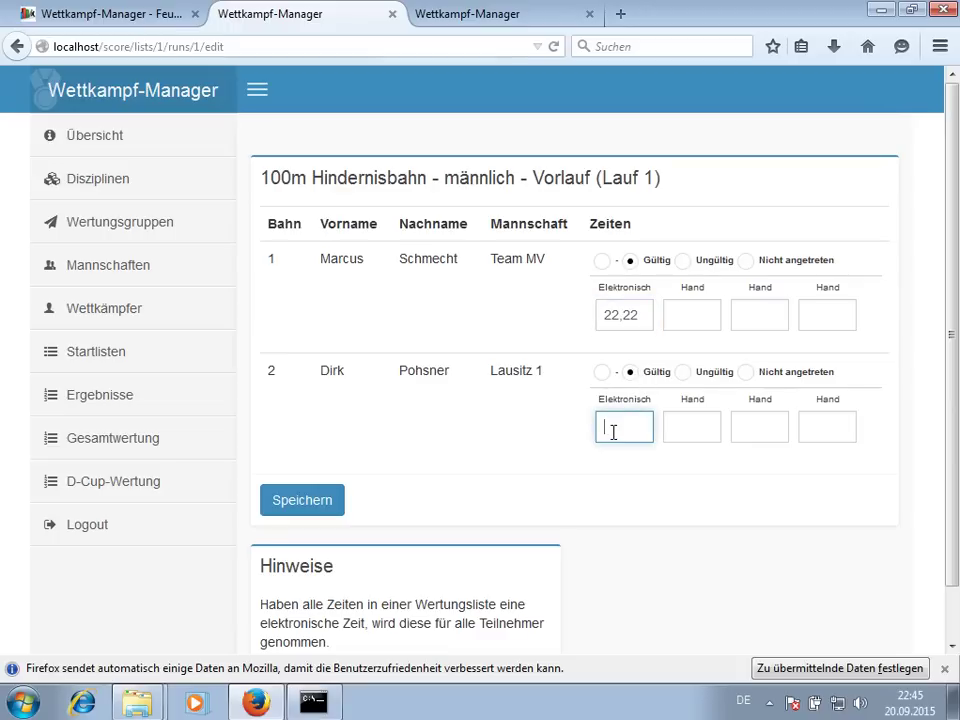
{"action": "left_click", "coordinate": [312, 505]}
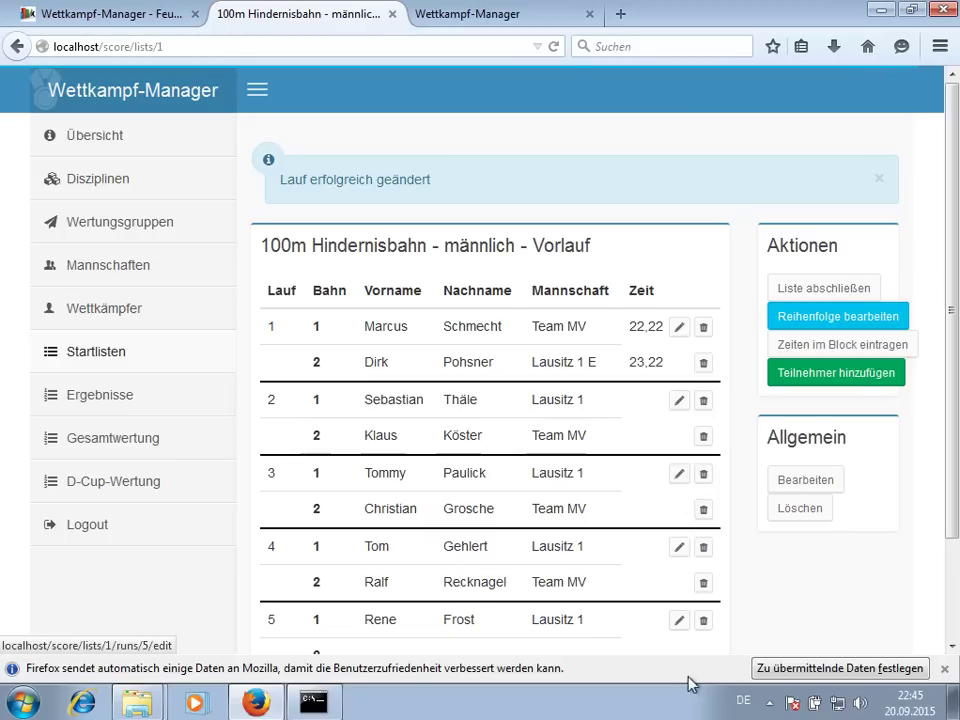
{"action": "left_click", "coordinate": [822, 350]}
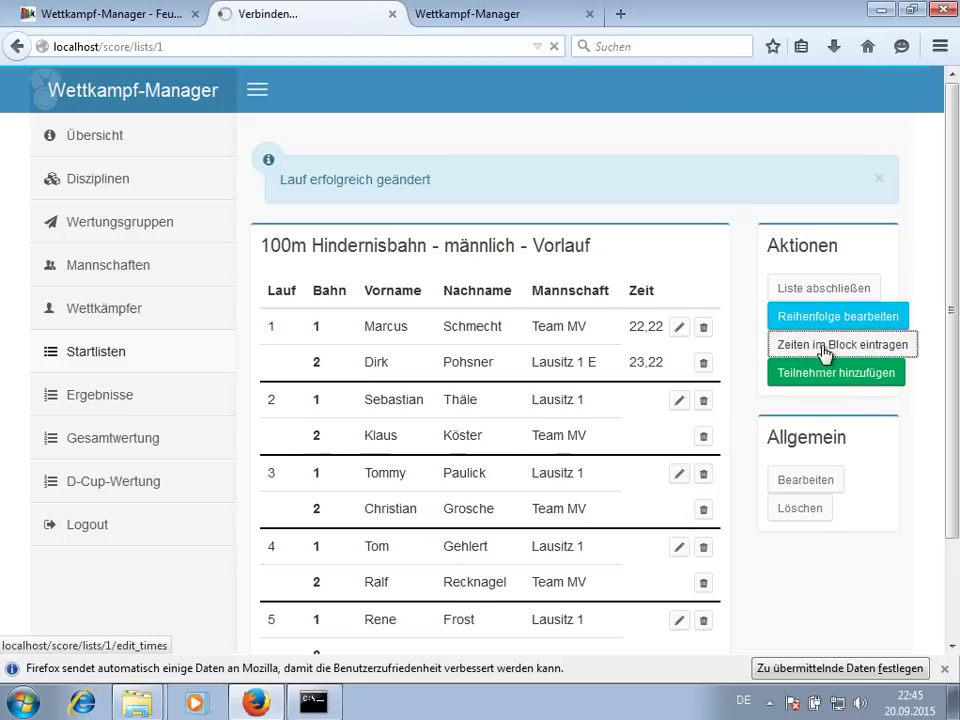
- Mark both heat 2 runs valid with 19,11, heat 3 lane 1 invalid and lane 2 valid
{"action": "scroll", "coordinate": [643, 407], "scroll_direction": "down", "scroll_amount": 5}
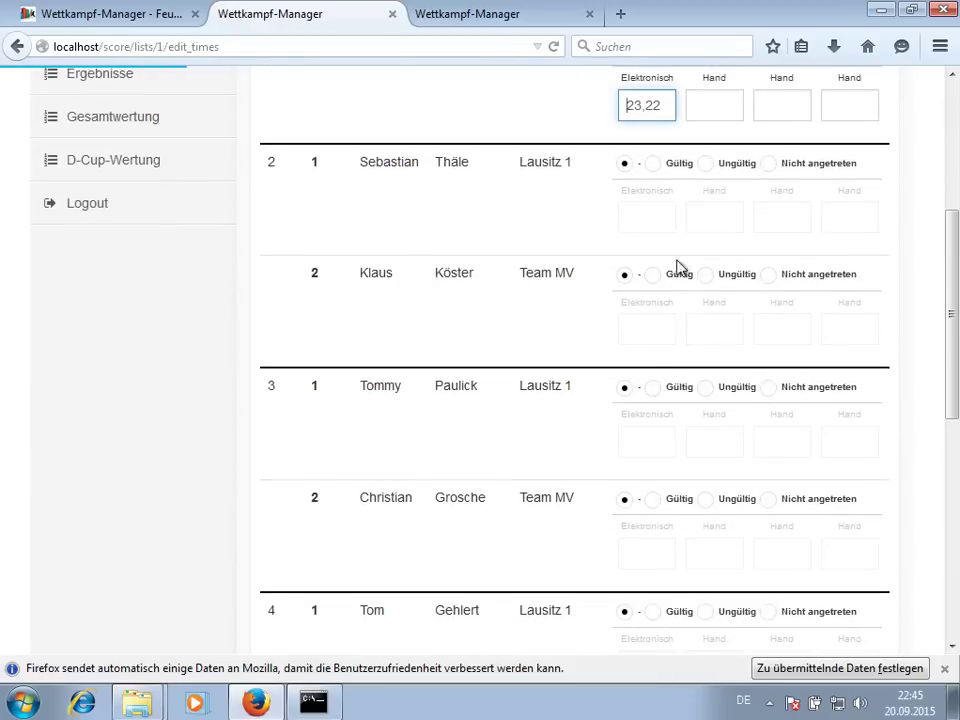
{"action": "left_click", "coordinate": [651, 165]}
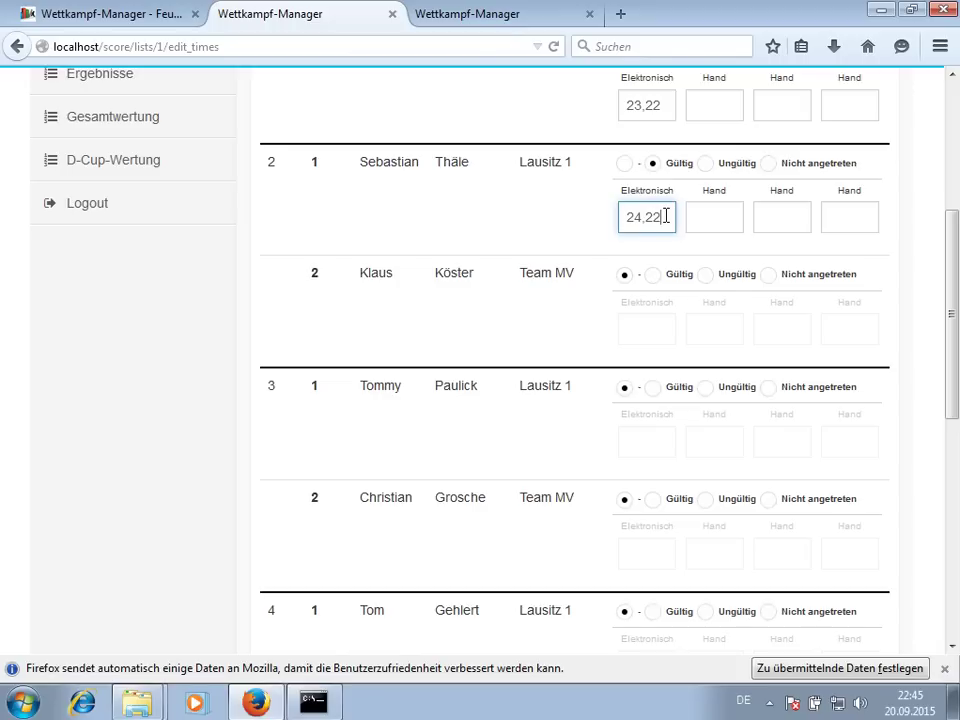
{"action": "left_click", "coordinate": [652, 274]}
{"action": "type", "text": "19,11"}
{"action": "left_click", "coordinate": [706, 389]}
{"action": "left_click", "coordinate": [652, 499]}
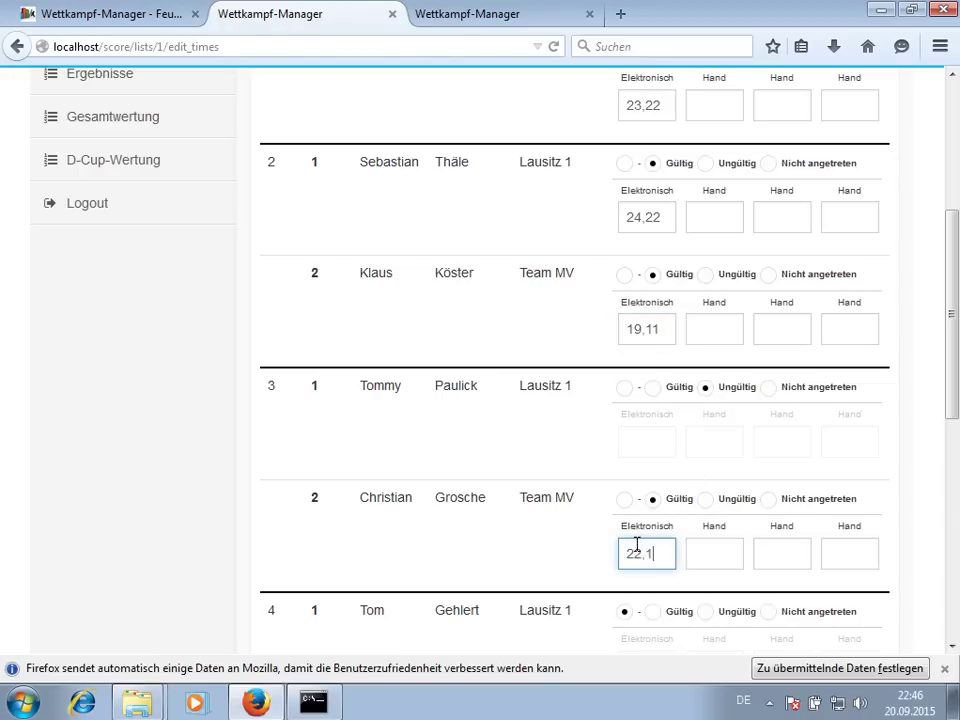
- Mark both heat 4 runs valid and heat 5 lane 1 invalid, then save all times
{"action": "scroll", "coordinate": [646, 480], "scroll_direction": "down", "scroll_amount": 5}
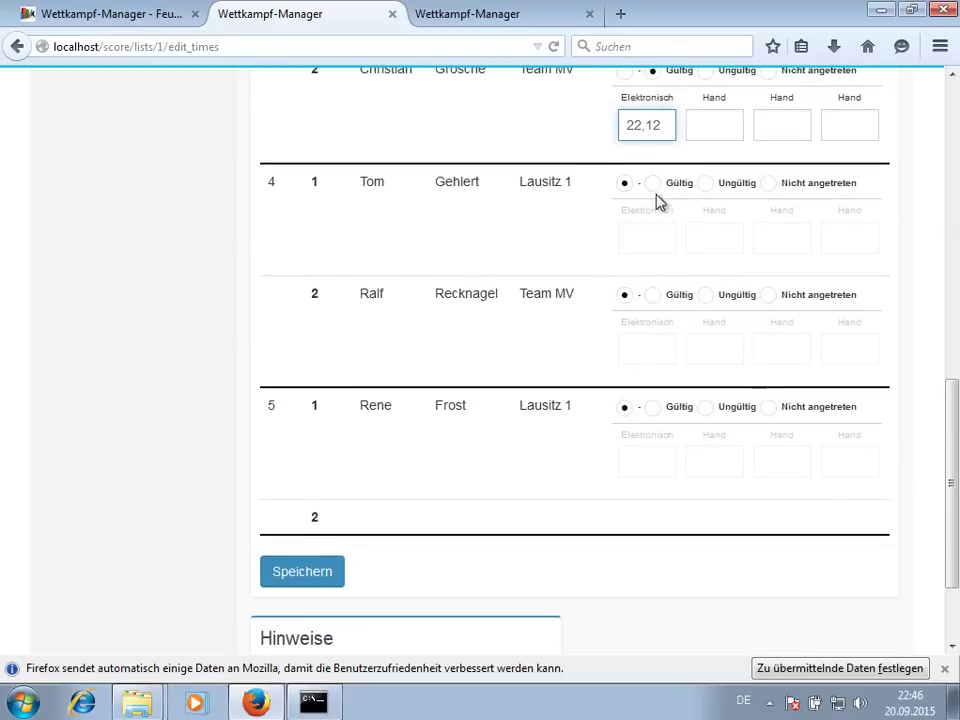
{"action": "left_click", "coordinate": [653, 184]}
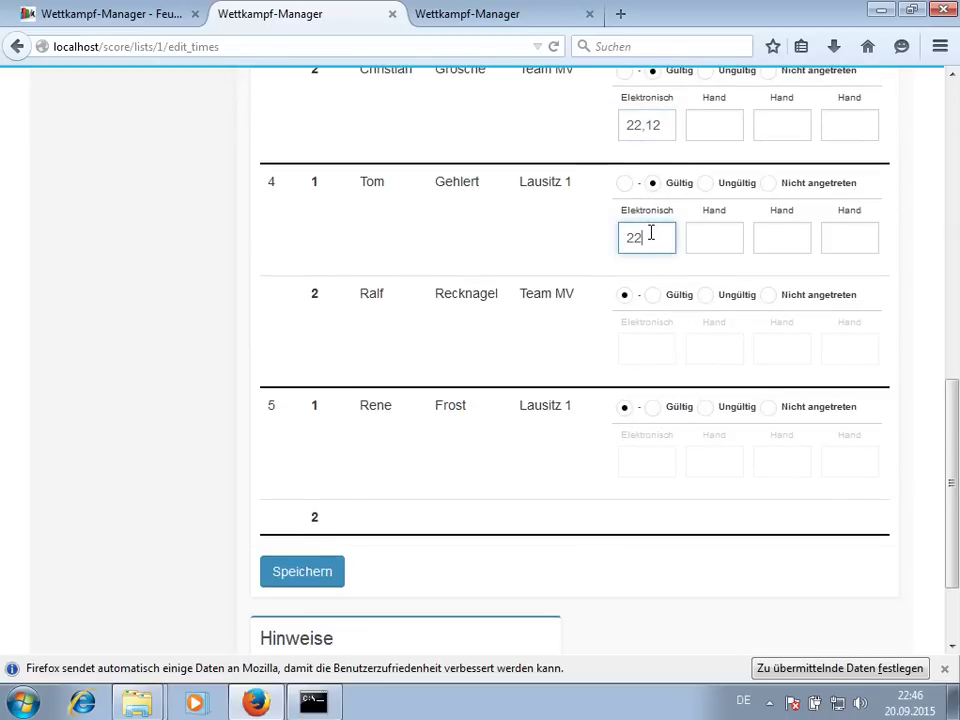
{"action": "left_click", "coordinate": [653, 295]}
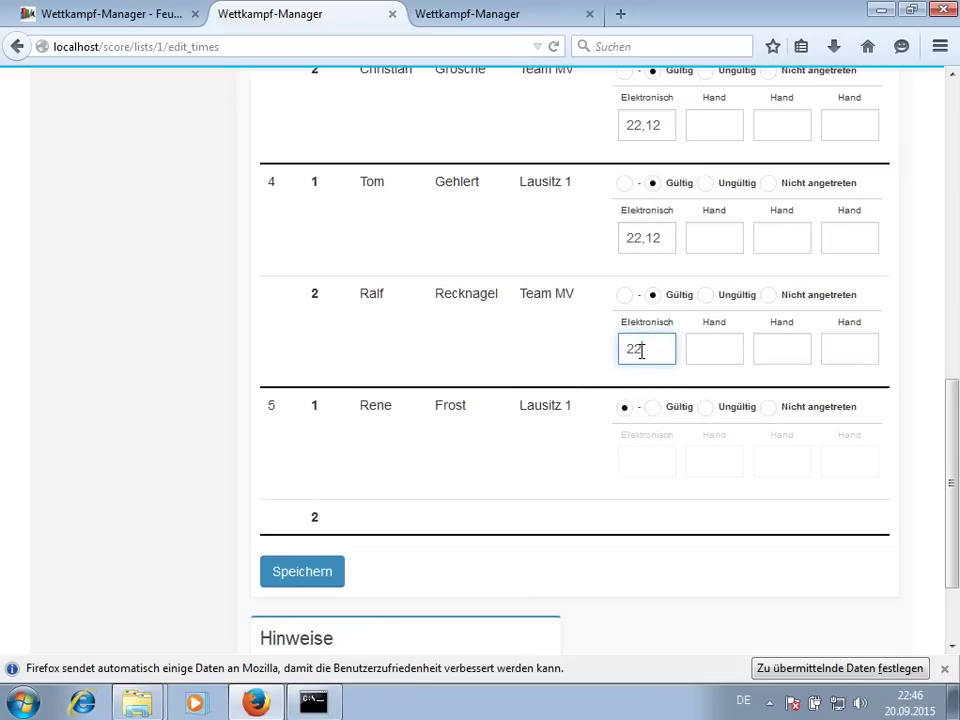
{"action": "left_click", "coordinate": [706, 407]}
{"action": "left_click", "coordinate": [285, 570]}
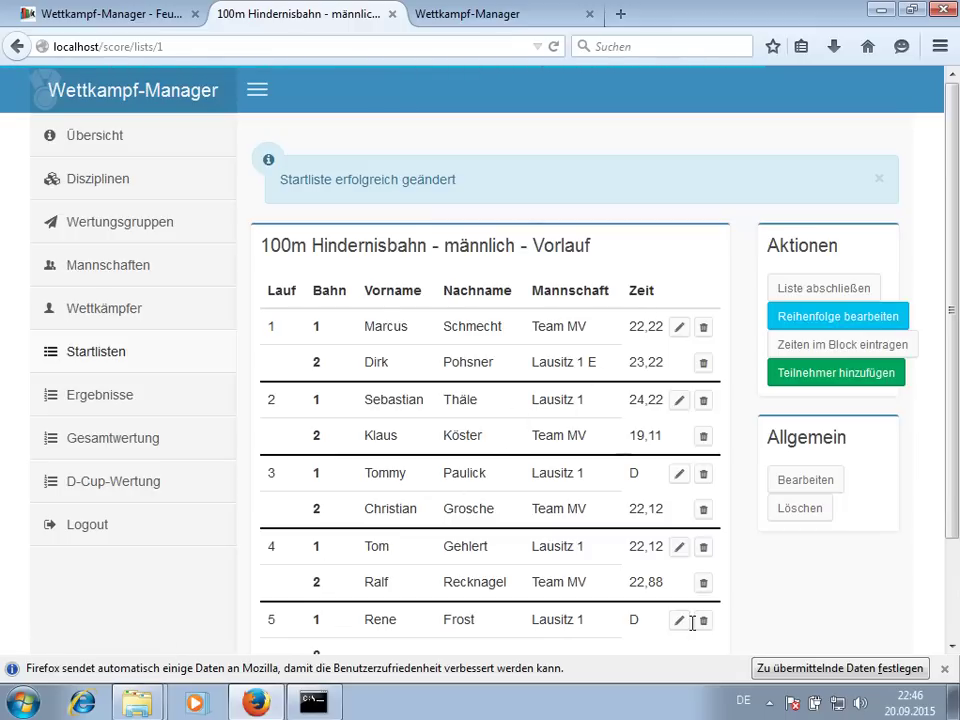
- Close the leftover teams tab and return to the Ergebnisse overview of scoring groups
{"action": "scroll", "coordinate": [896, 568], "scroll_direction": "down", "scroll_amount": 3}
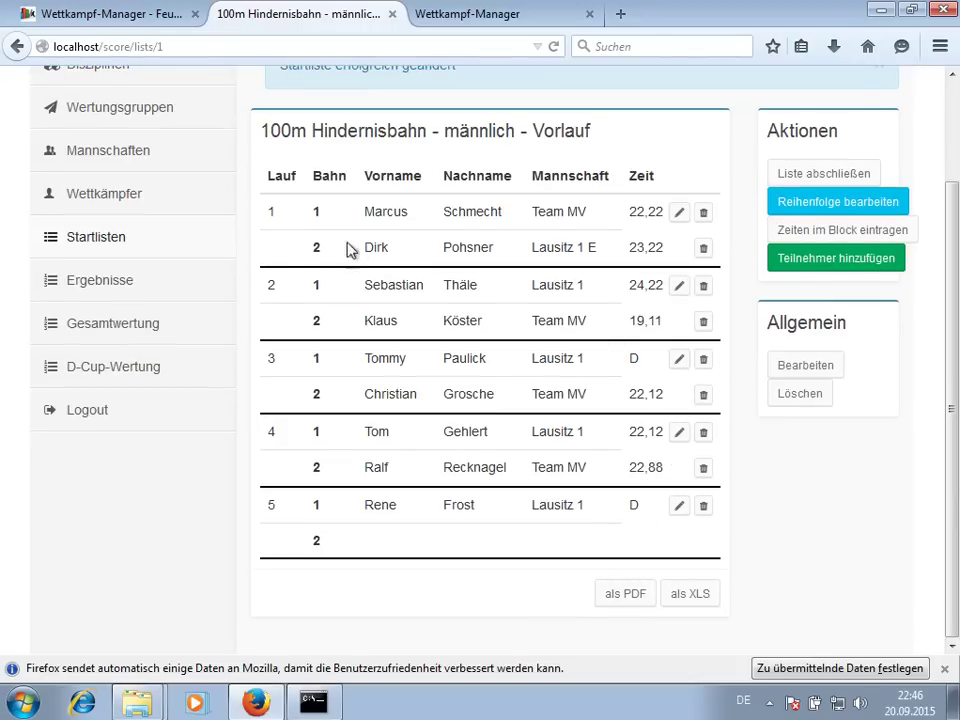
{"action": "left_click", "coordinate": [588, 15]}
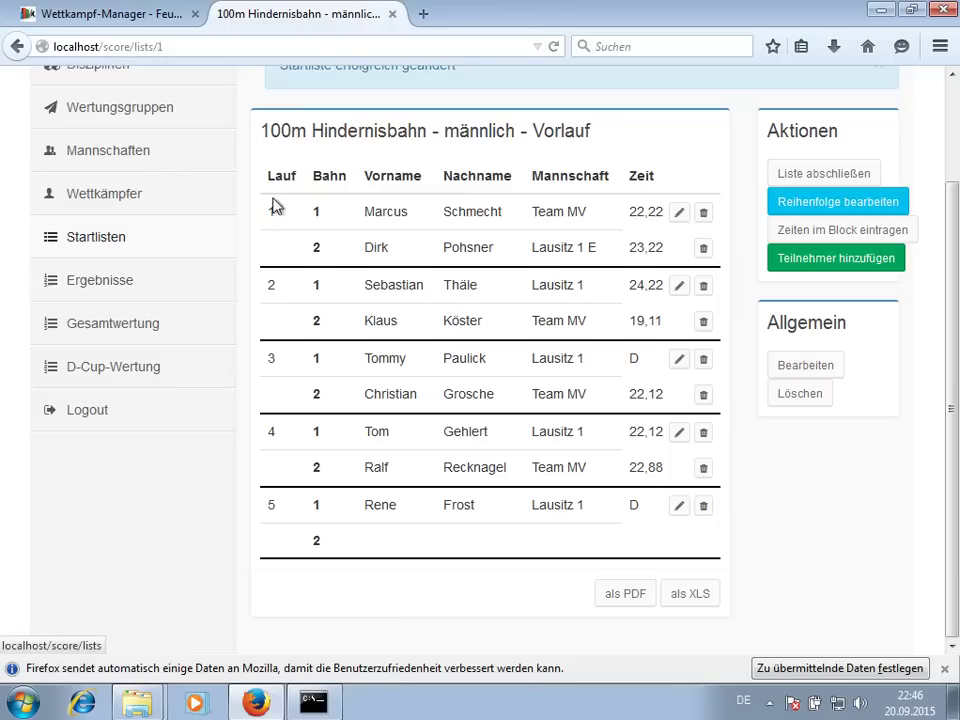
{"action": "left_click", "coordinate": [124, 280]}
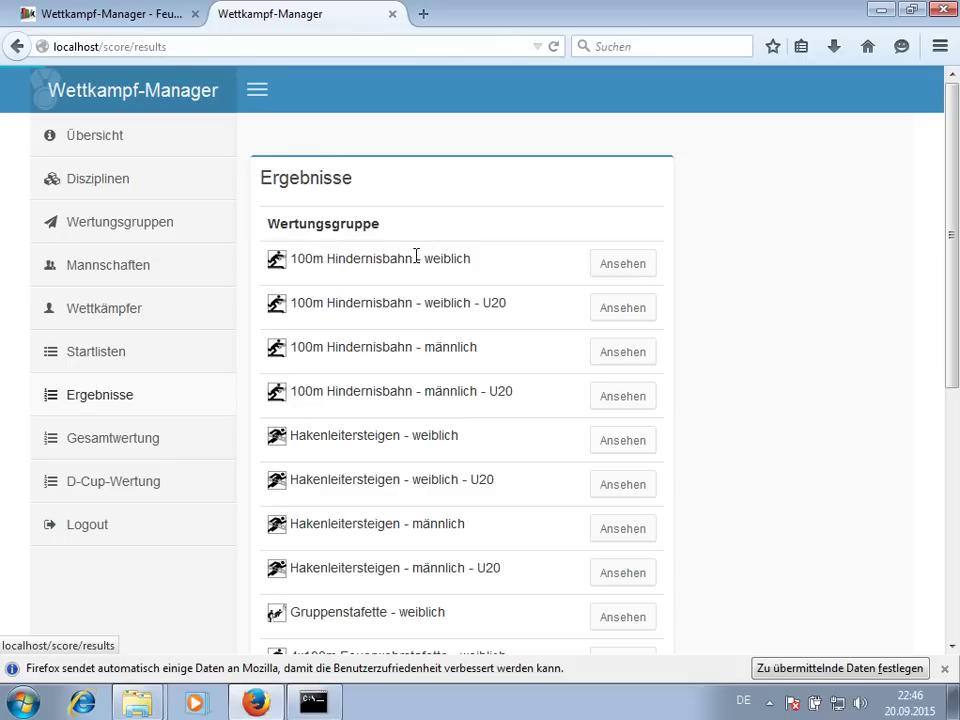
- Check the 100m Hindernisbahn - männlich results, then view the männlich - U20 group (19,11 s, 22,12 s)
{"action": "left_click", "coordinate": [634, 358]}
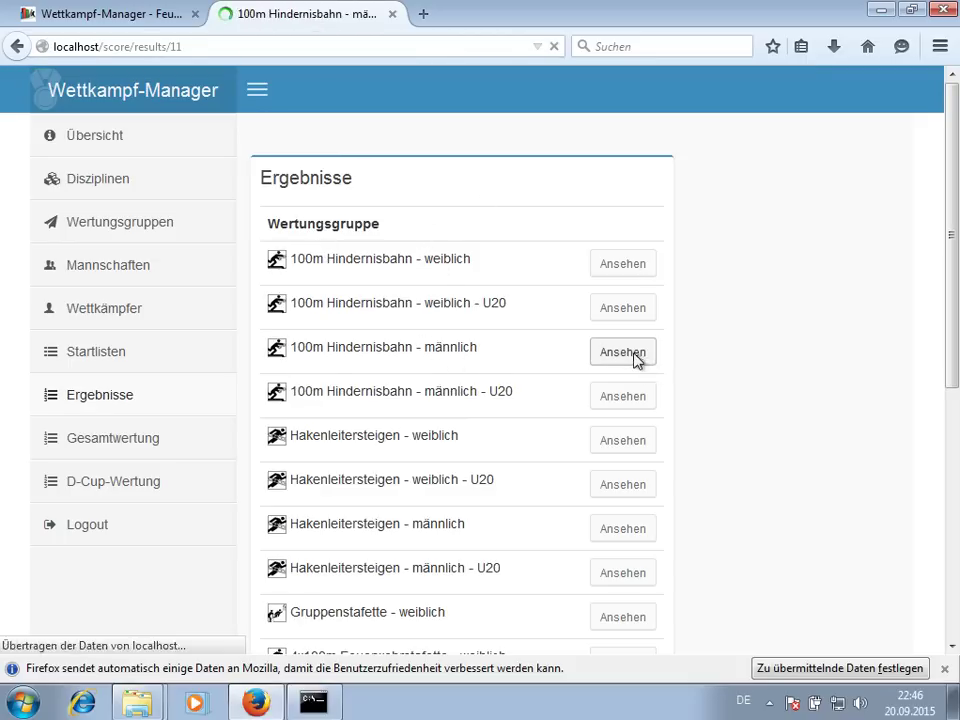
{"action": "scroll", "coordinate": [632, 354], "scroll_direction": "down", "scroll_amount": 2}
{"action": "scroll", "coordinate": [635, 321], "scroll_direction": "down", "scroll_amount": 2}
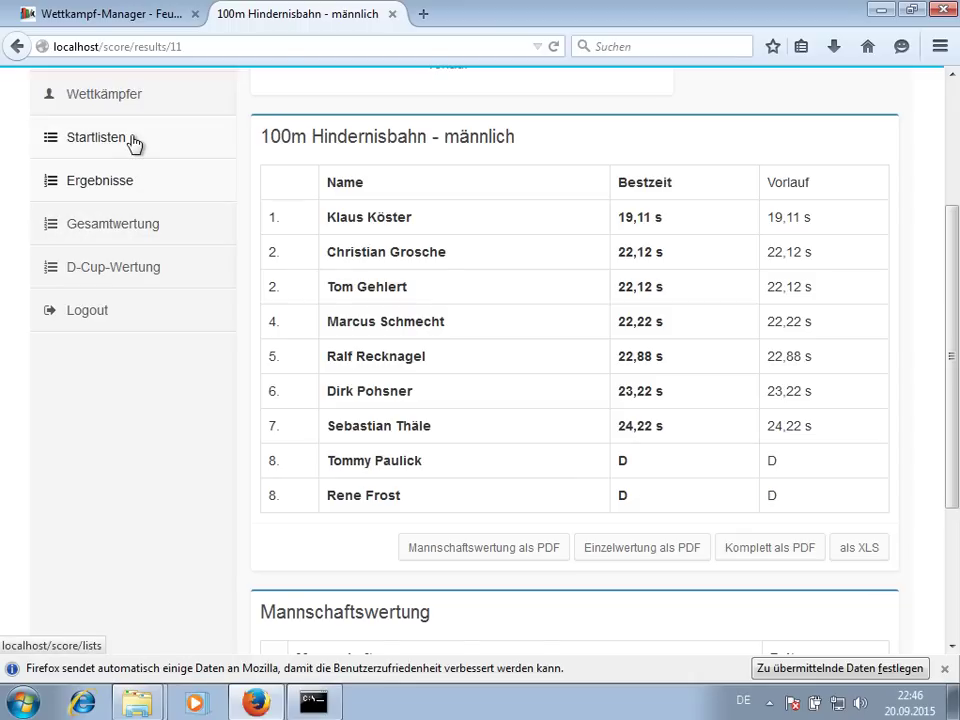
{"action": "left_click", "coordinate": [128, 190]}
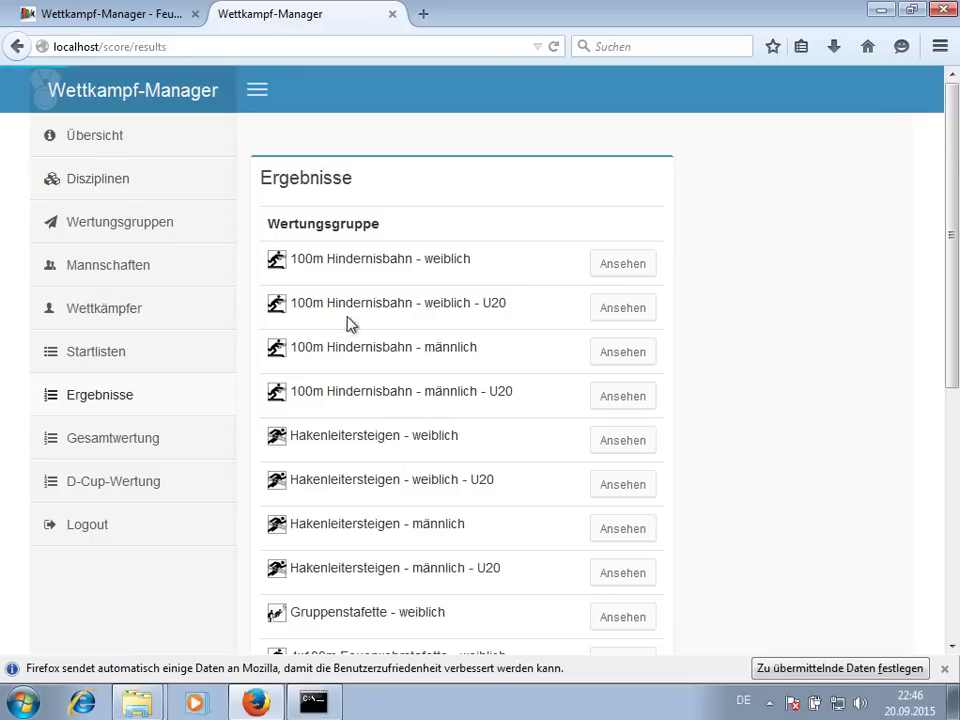
{"action": "left_click", "coordinate": [609, 398]}
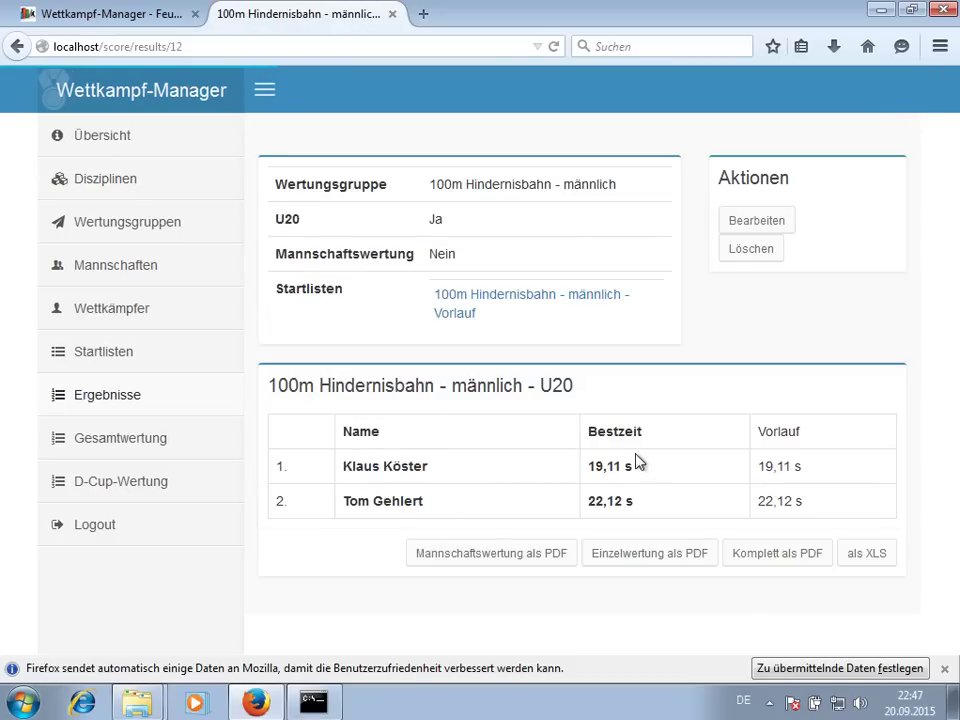
- Show the Gesamtwertung and highlight Team MV's 86,33 s HB time and Lausitz 1's D
{"action": "left_click", "coordinate": [143, 442]}
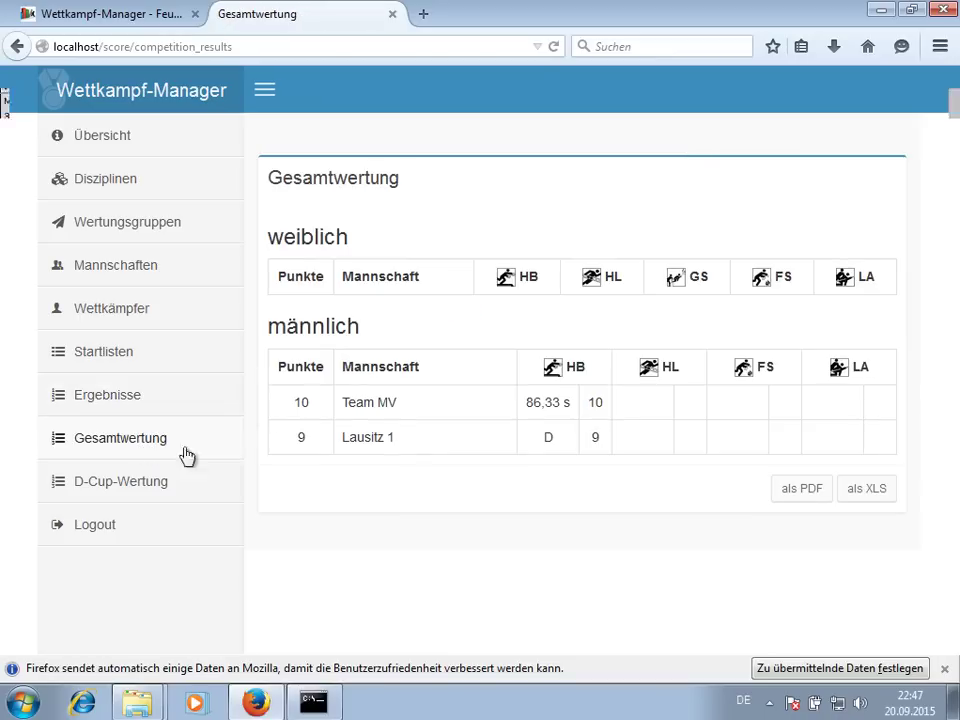
{"action": "left_click_drag", "start_coordinate": [528, 400], "coordinate": [575, 416]}
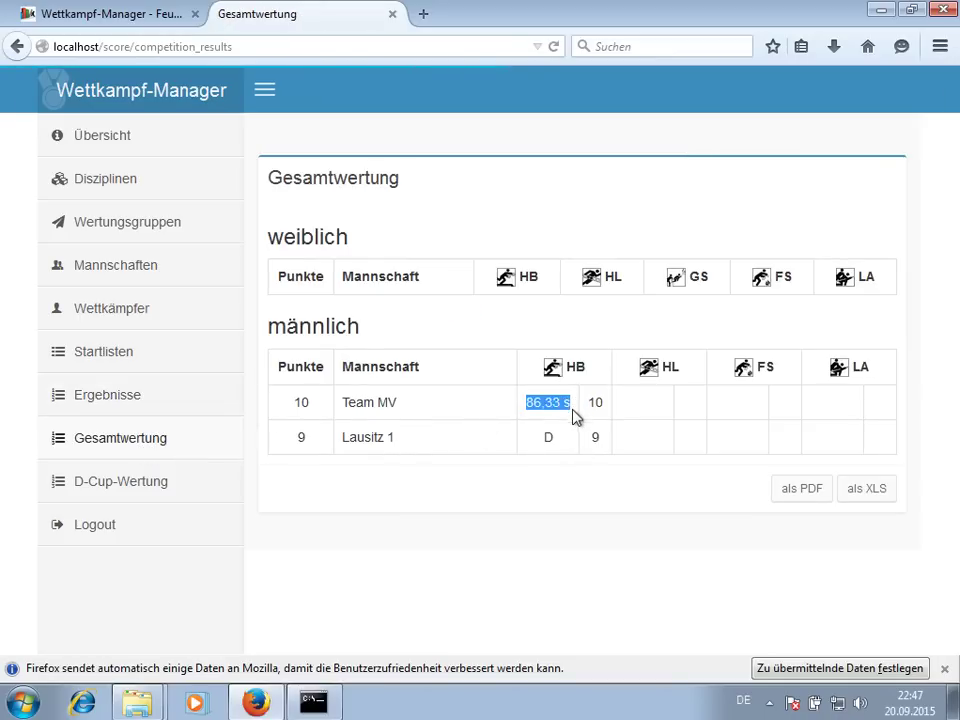
{"action": "left_click_drag", "start_coordinate": [549, 440], "coordinate": [556, 445]}
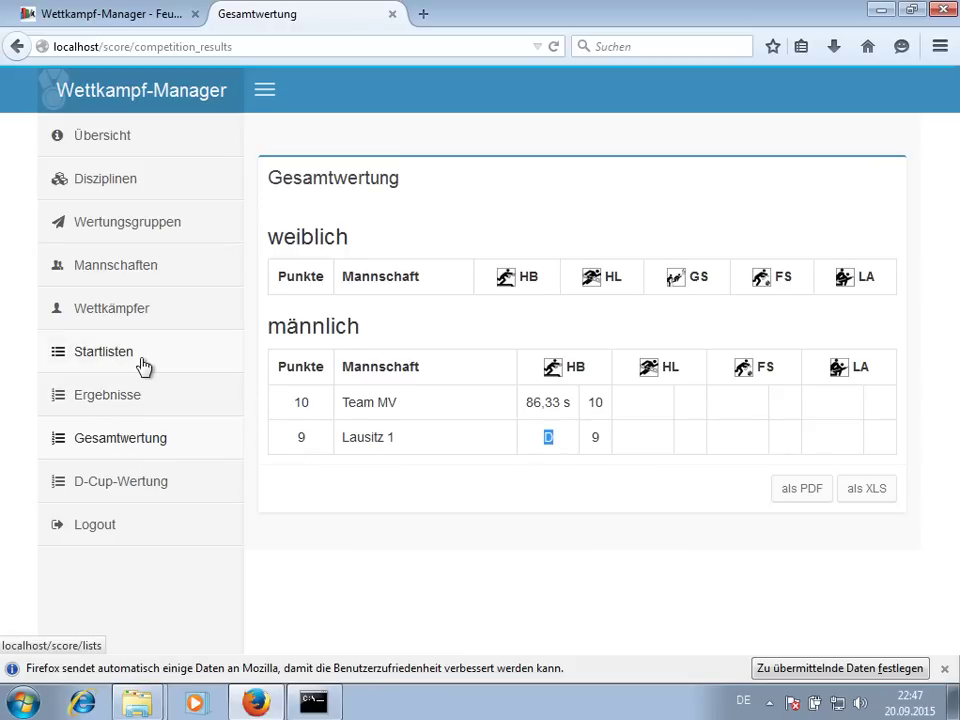
{"action": "left_click", "coordinate": [136, 404]}
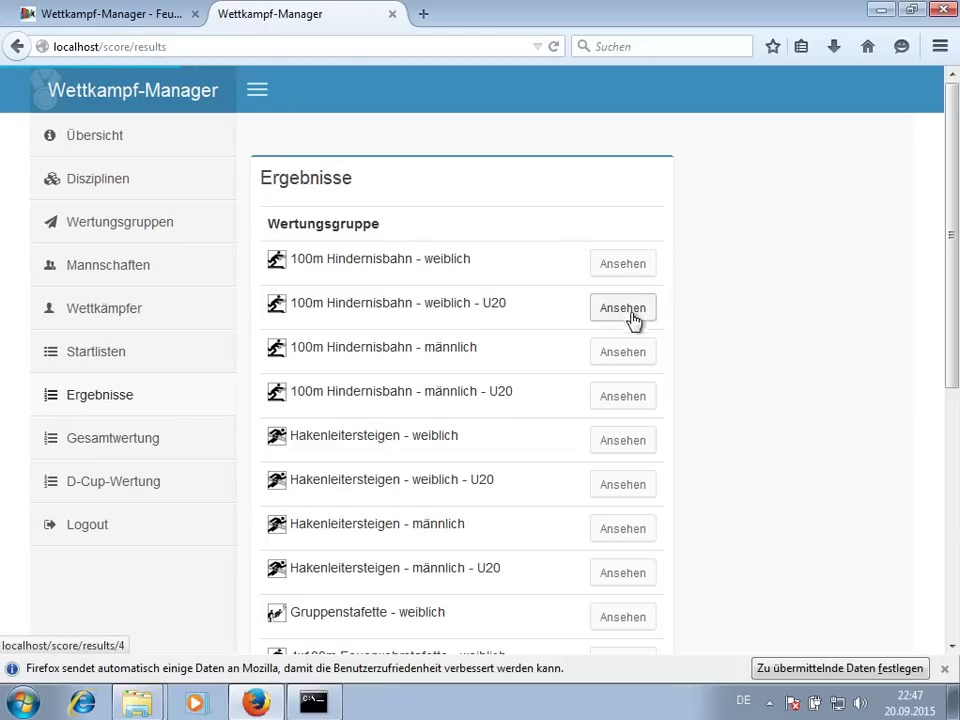
- Review the 100m Hindernisbahn - männlich results and team tables, then go to Startlisten
{"action": "left_click", "coordinate": [632, 355]}
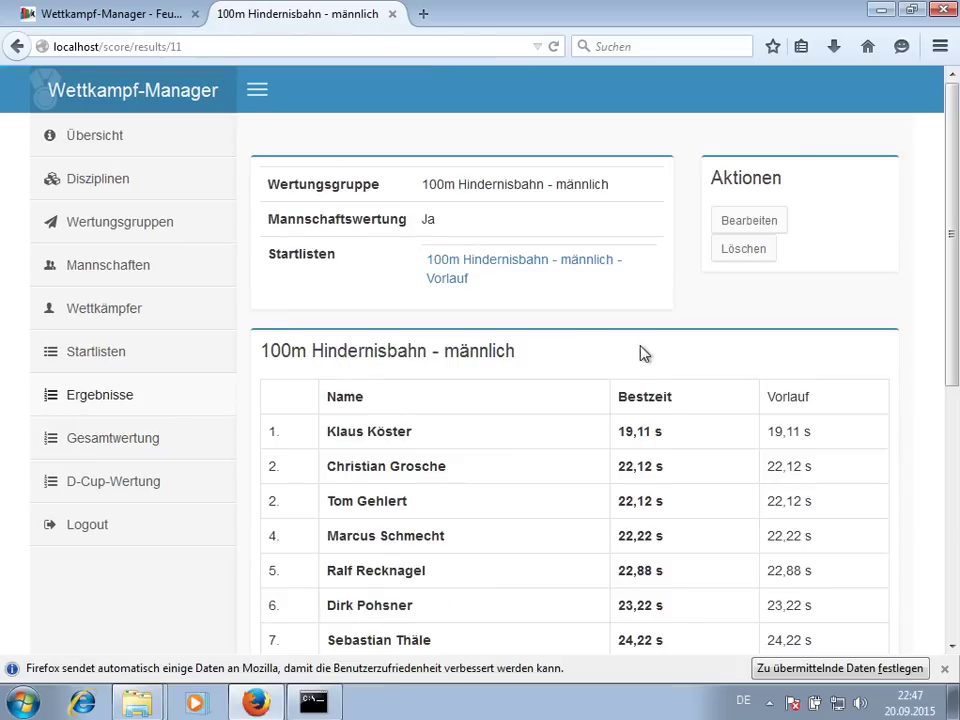
{"action": "scroll", "coordinate": [640, 350], "scroll_direction": "down", "scroll_amount": 5}
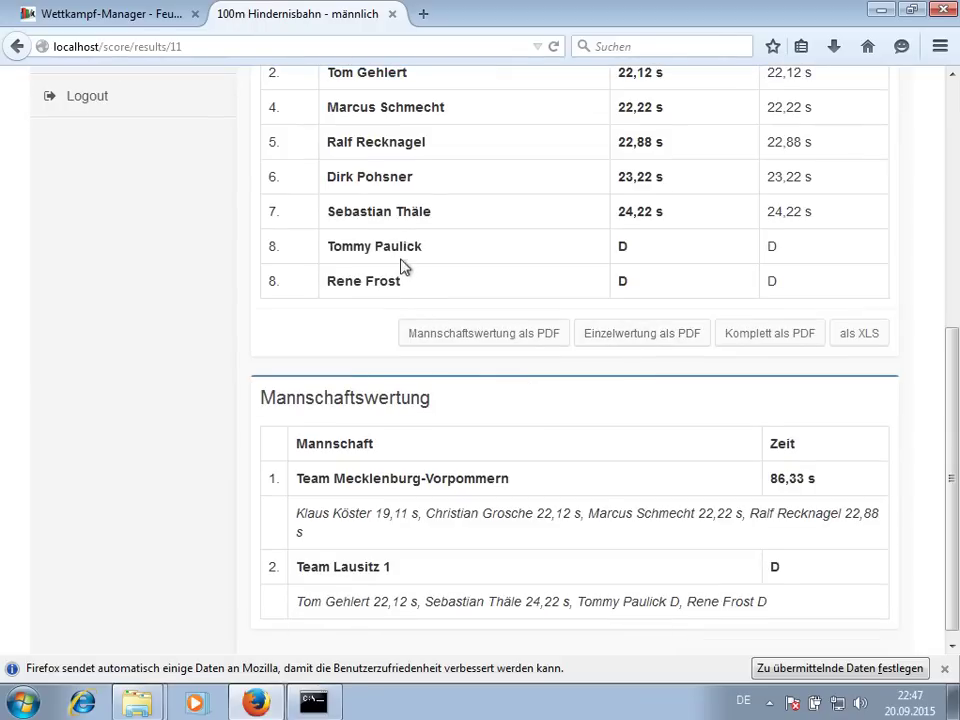
{"action": "scroll", "coordinate": [398, 278], "scroll_direction": "up", "scroll_amount": 2}
{"action": "left_click_drag", "start_coordinate": [365, 353], "coordinate": [420, 392]}
{"action": "left_click", "coordinate": [420, 392]}
{"action": "scroll", "coordinate": [418, 392], "scroll_direction": "up", "scroll_amount": 2}
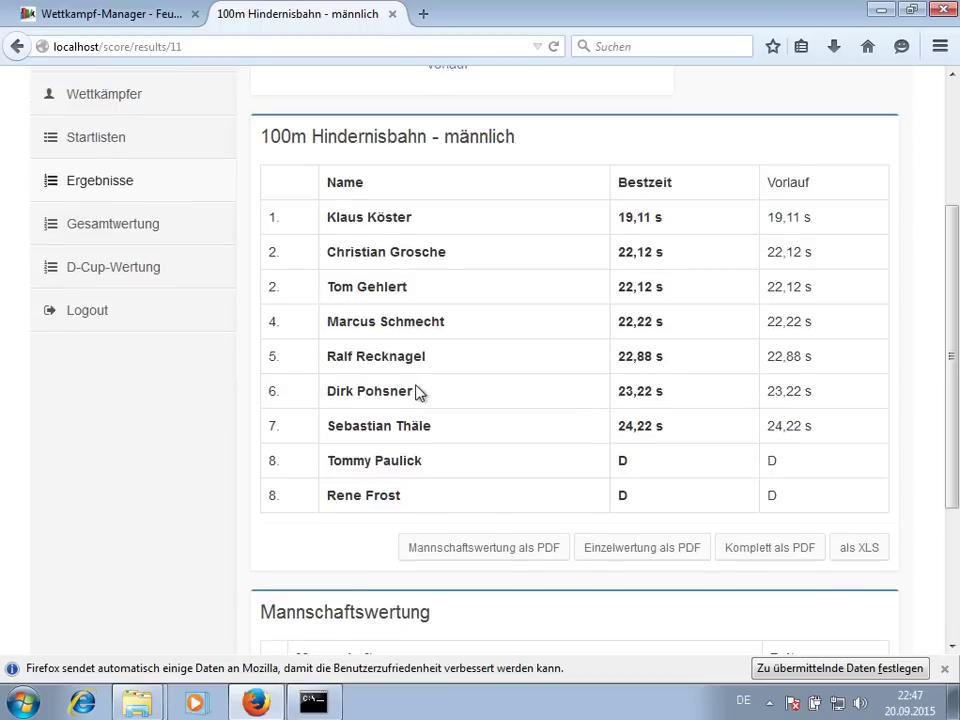
{"action": "scroll", "coordinate": [418, 392], "scroll_direction": "up", "scroll_amount": 2}
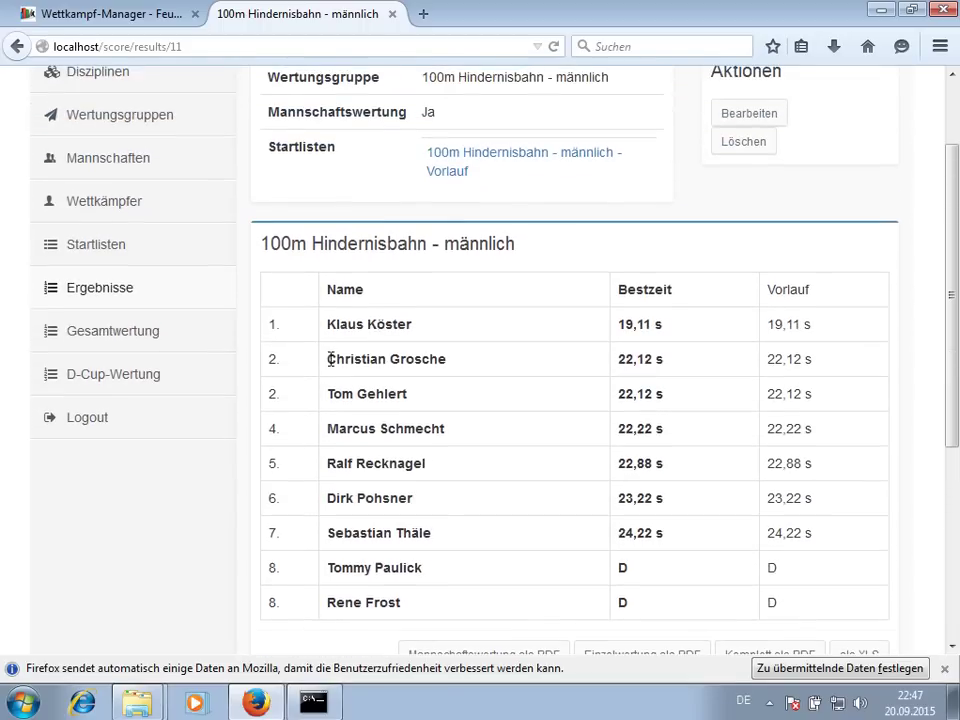
{"action": "left_click", "coordinate": [128, 260]}
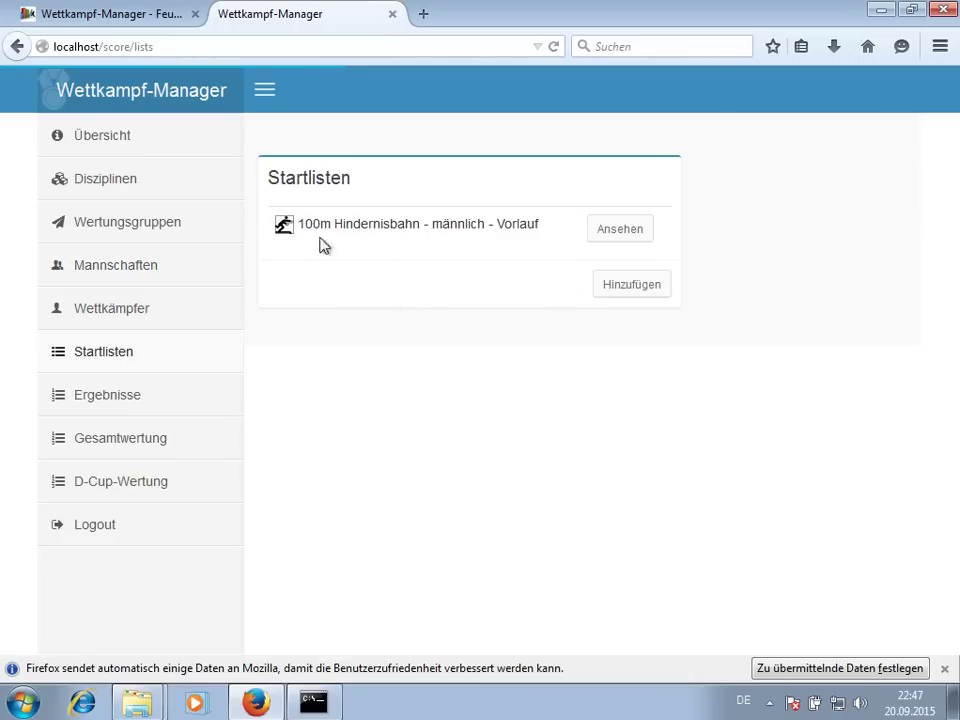
- Add a start list for 100m Hindernisbahn - männlich named with Finale and Abkürzung 'Finale'
{"action": "left_click", "coordinate": [621, 285]}
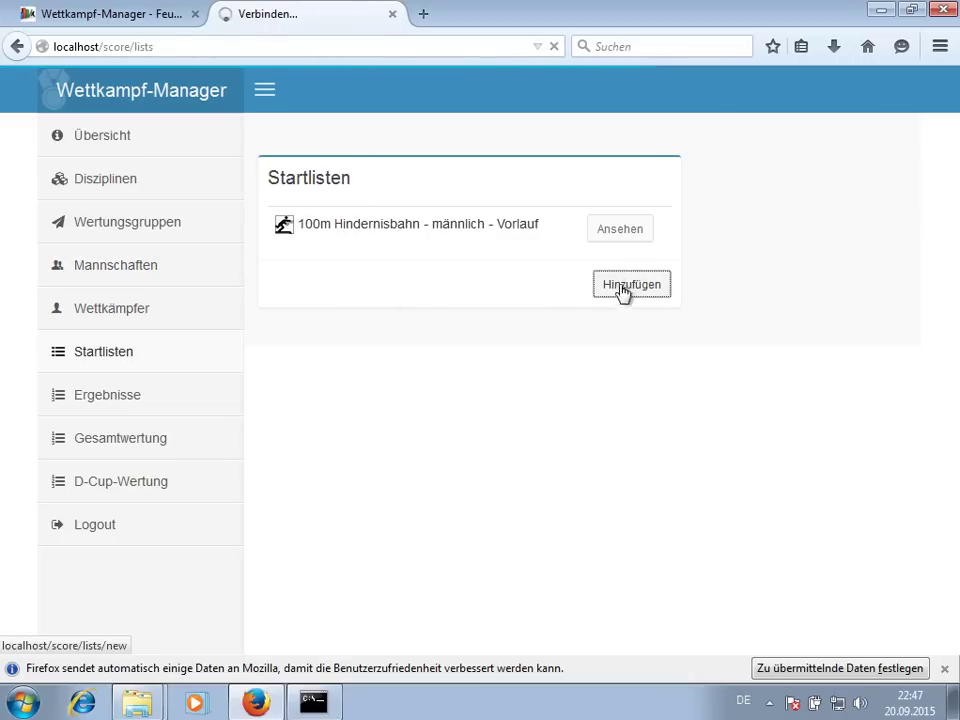
{"action": "left_click", "coordinate": [407, 262]}
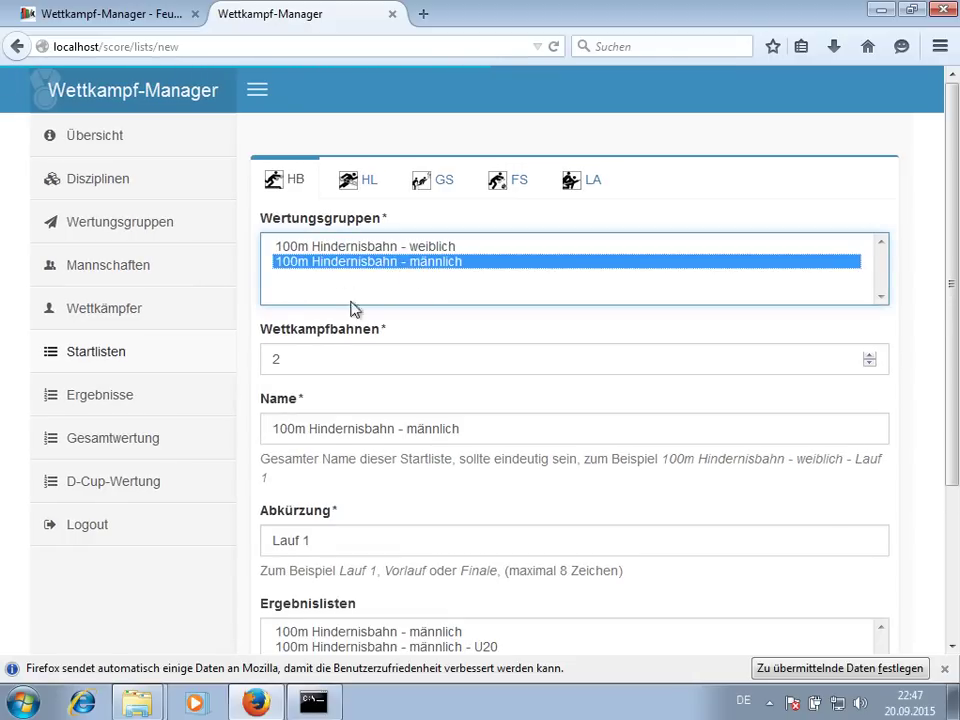
{"action": "left_click", "coordinate": [468, 436]}
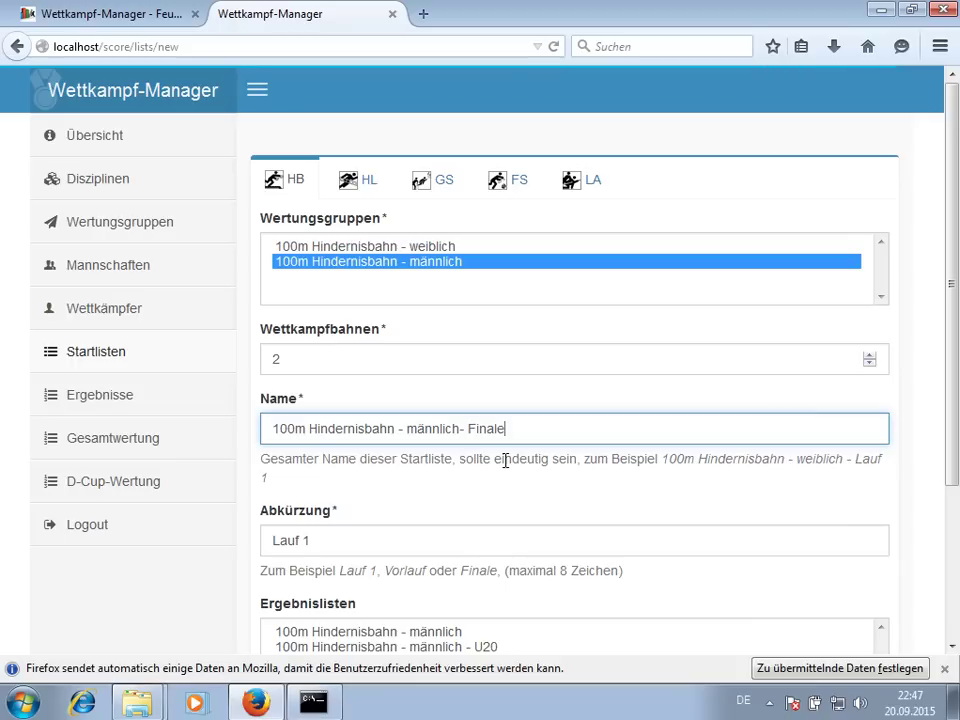
{"action": "key", "text": "Tab"}
{"action": "type", "text": "F"}
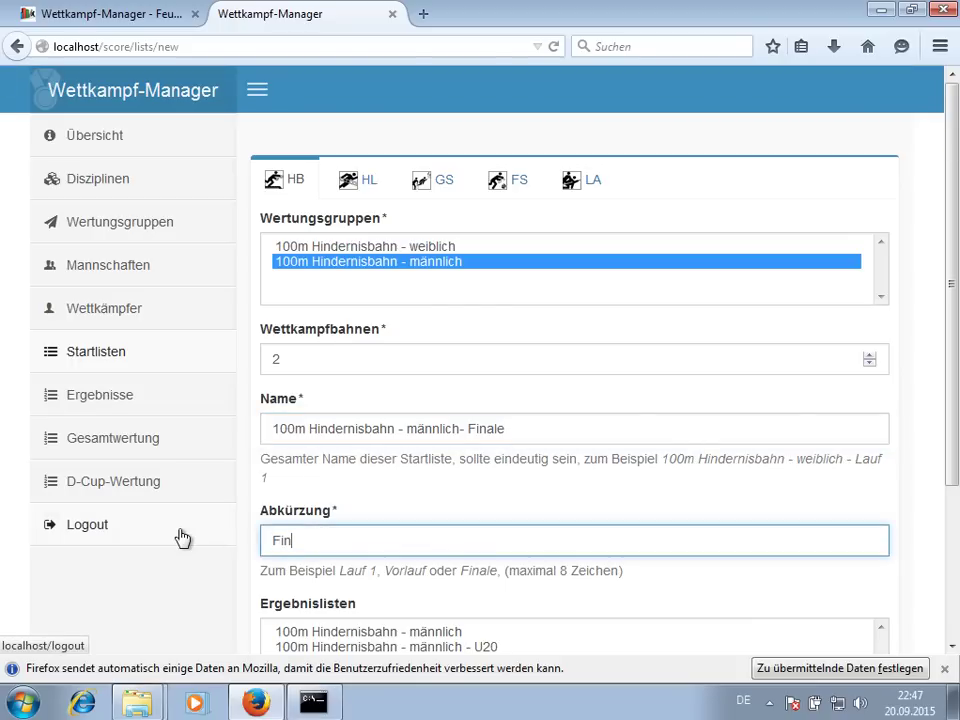
{"action": "type", "text": "inale"}
{"action": "scroll", "coordinate": [120, 482], "scroll_direction": "down", "scroll_amount": 3}
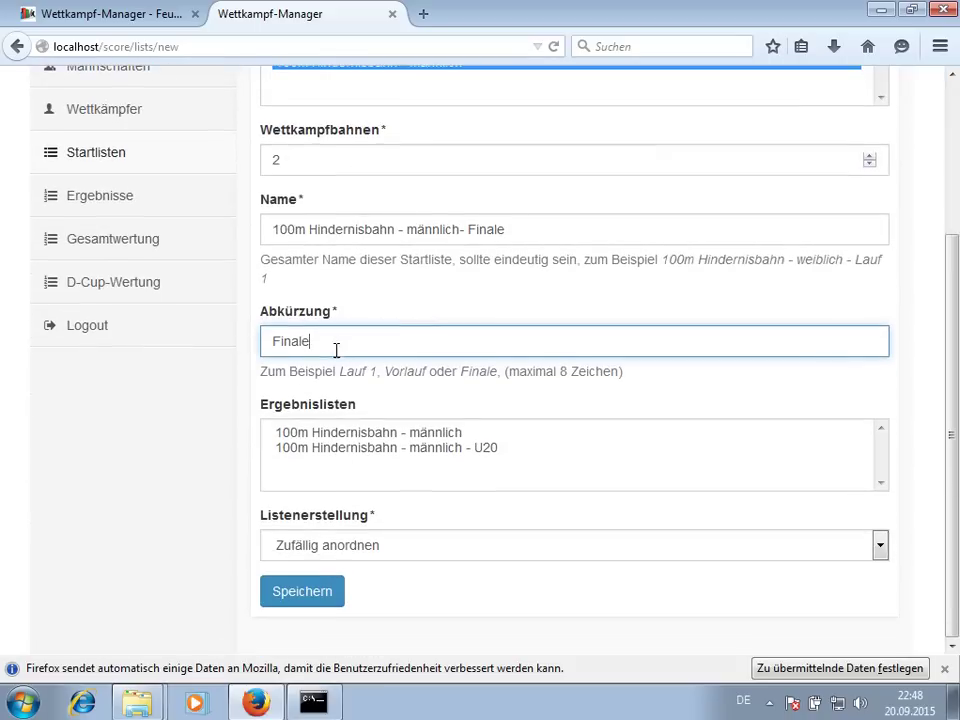
{"action": "left_click_drag", "start_coordinate": [366, 433], "coordinate": [368, 450]}
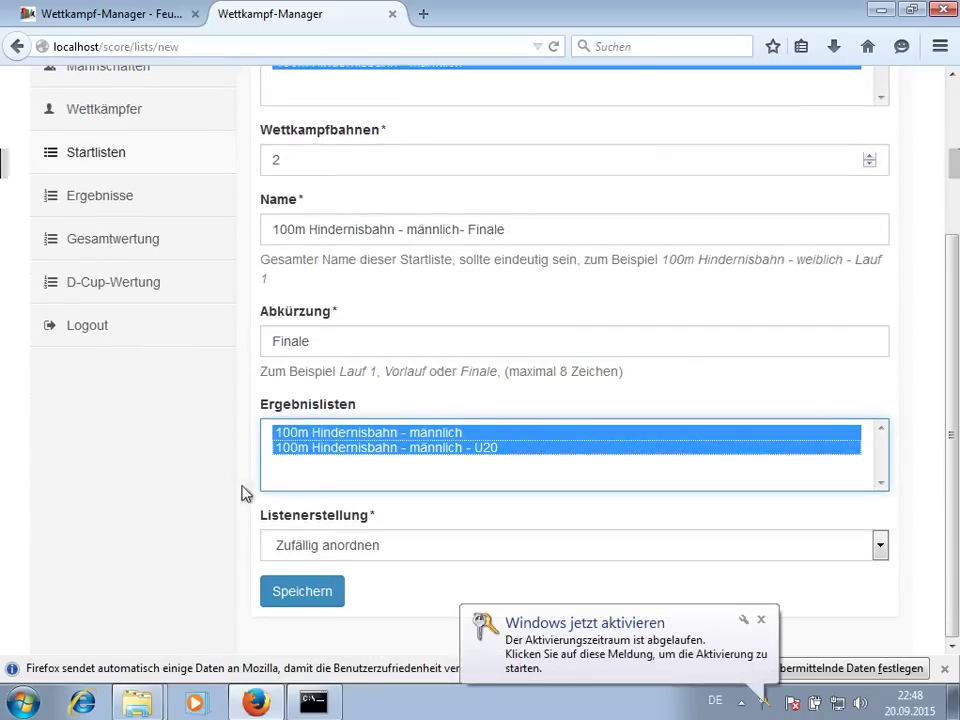
- Fill it with 'die x Besten', 4 from the männlich Ergebnisliste, and save
{"action": "left_click", "coordinate": [318, 548]}
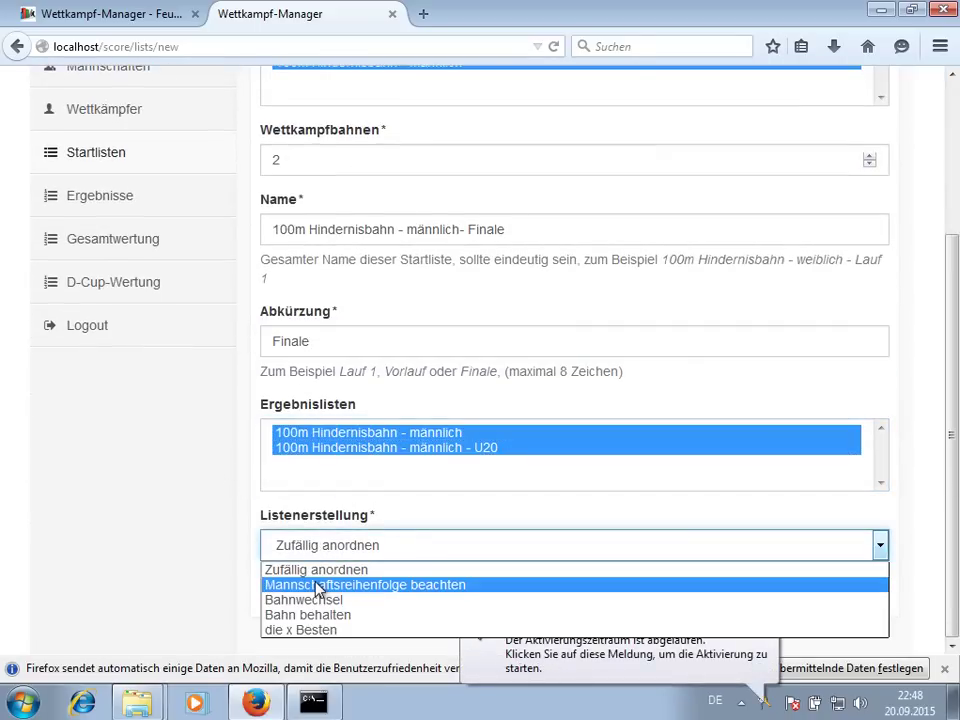
{"action": "left_click", "coordinate": [316, 632]}
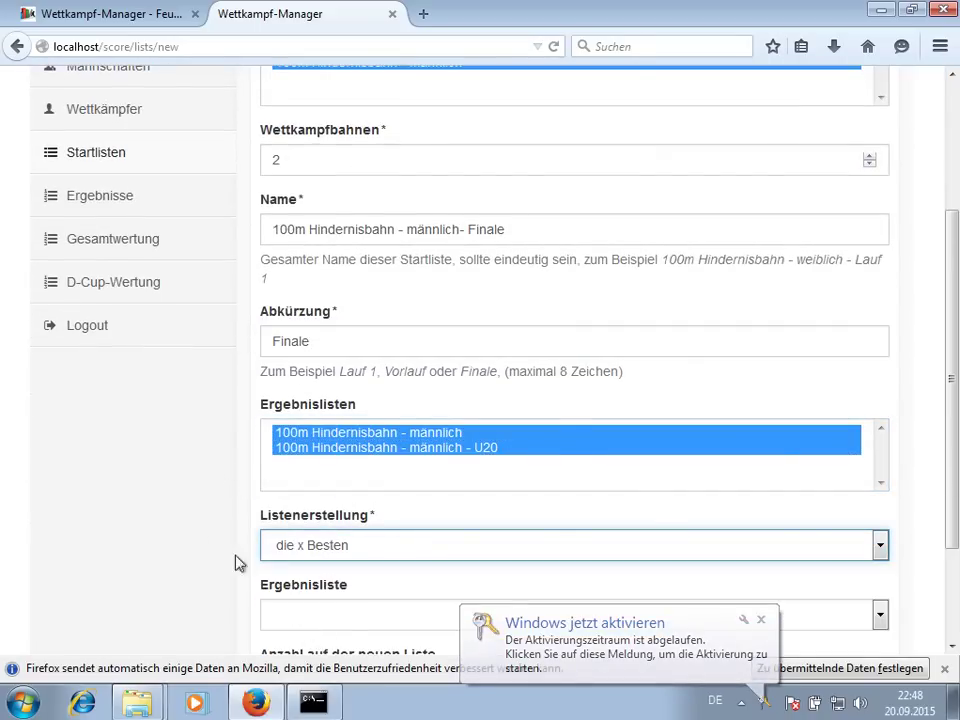
{"action": "scroll", "coordinate": [236, 561], "scroll_direction": "down", "scroll_amount": 2}
{"action": "left_click", "coordinate": [336, 484]}
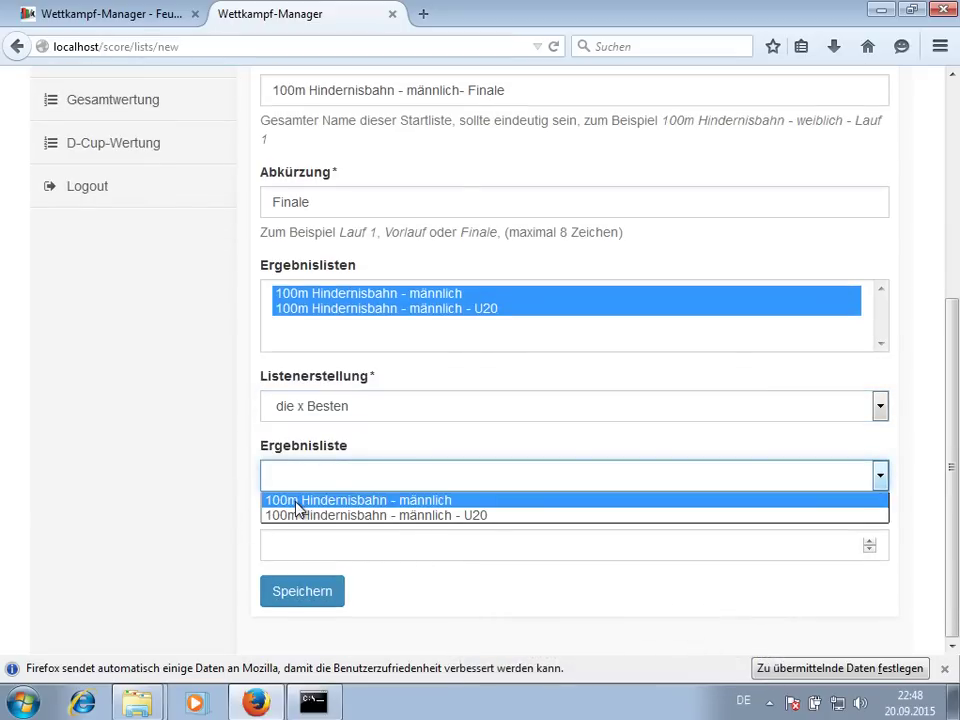
{"action": "left_click", "coordinate": [297, 501]}
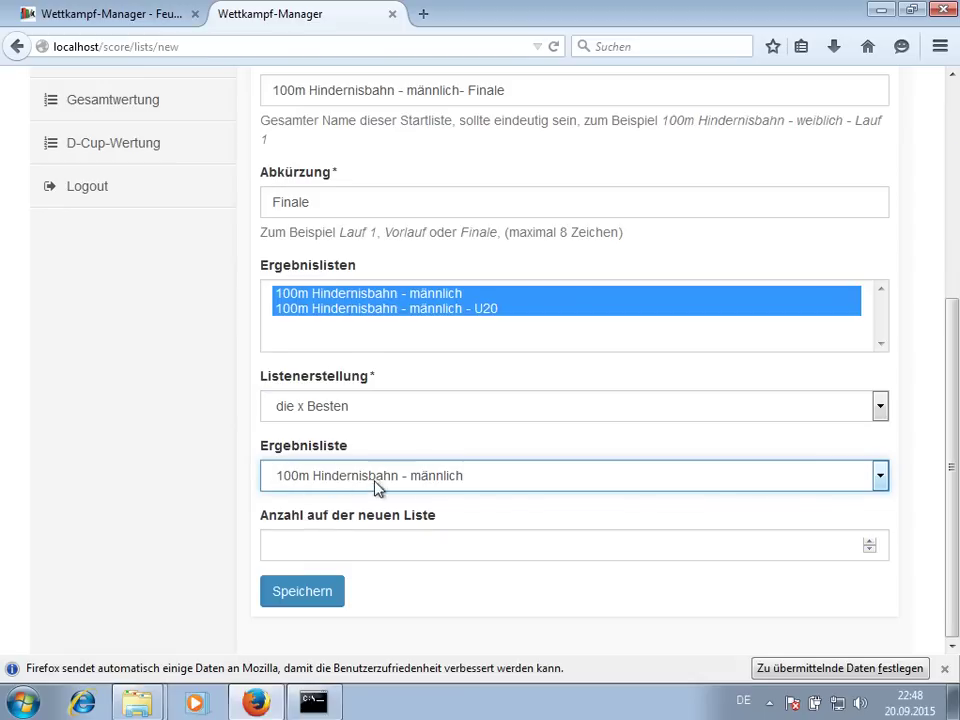
{"action": "left_click", "coordinate": [329, 548]}
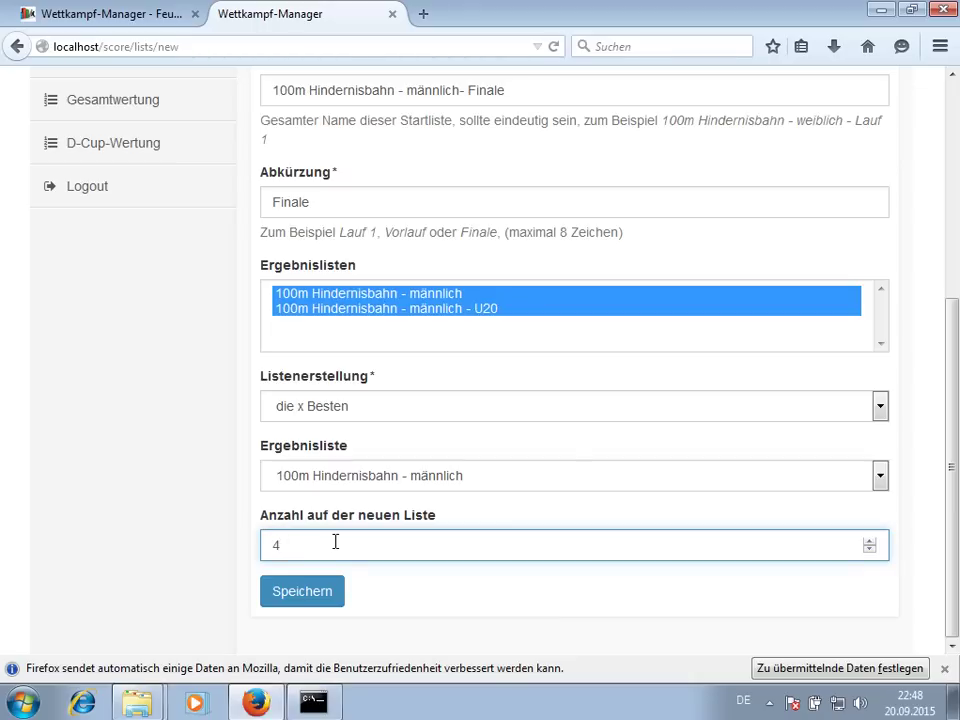
{"action": "left_click", "coordinate": [317, 594]}
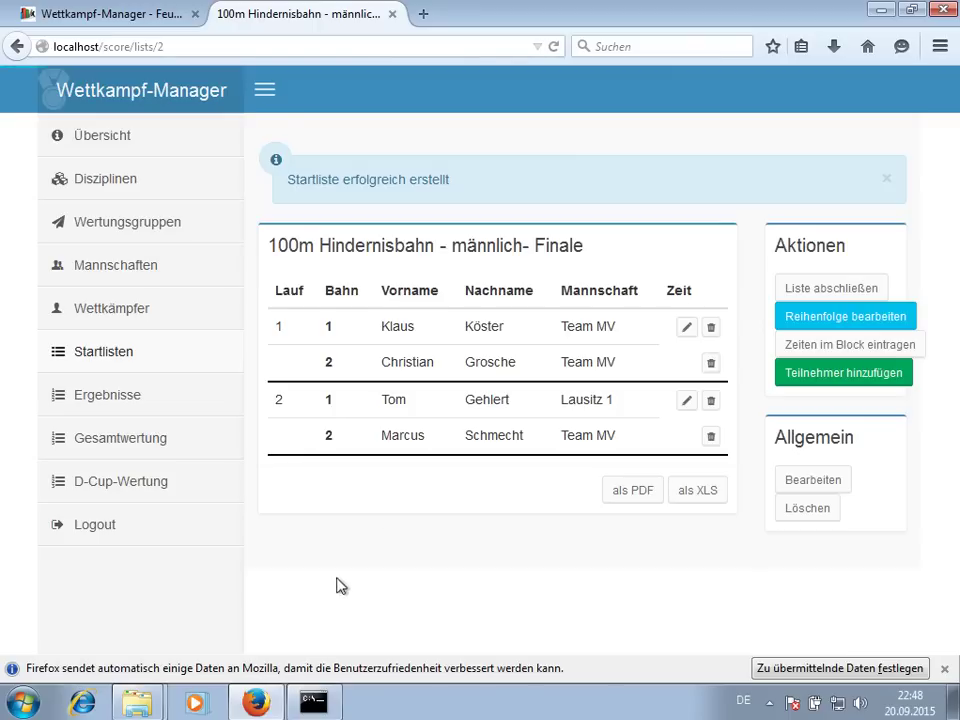
- Open the 100m Hindernisbahn - männlich results with its Finale column in a new tab, then return to the start list
{"action": "middle_click", "coordinate": [116, 398]}
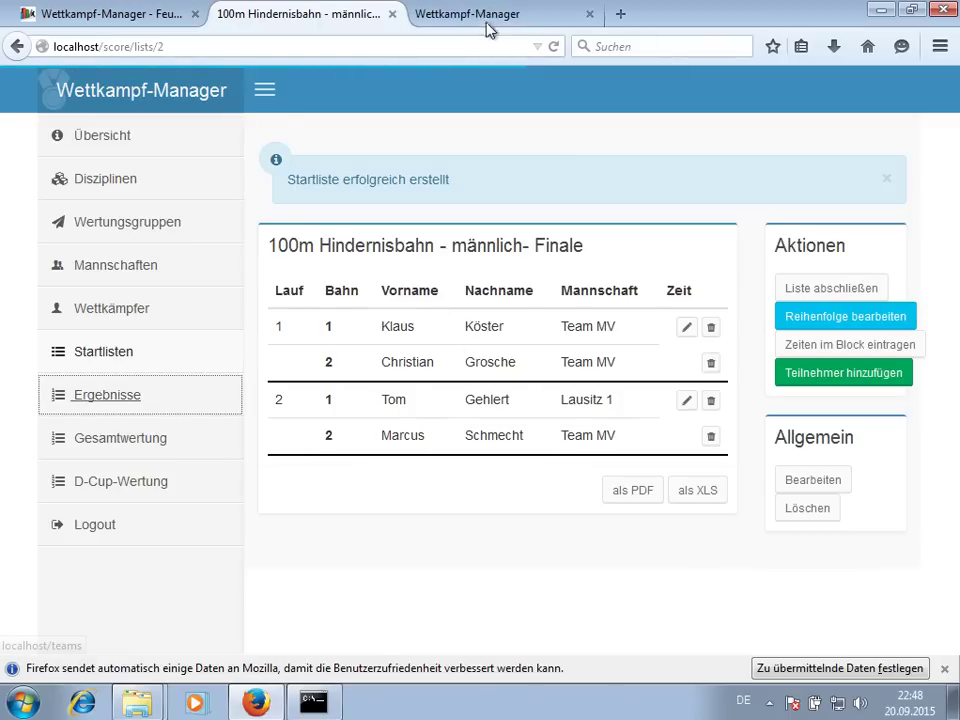
{"action": "left_click", "coordinate": [486, 18]}
{"action": "left_click", "coordinate": [612, 358]}
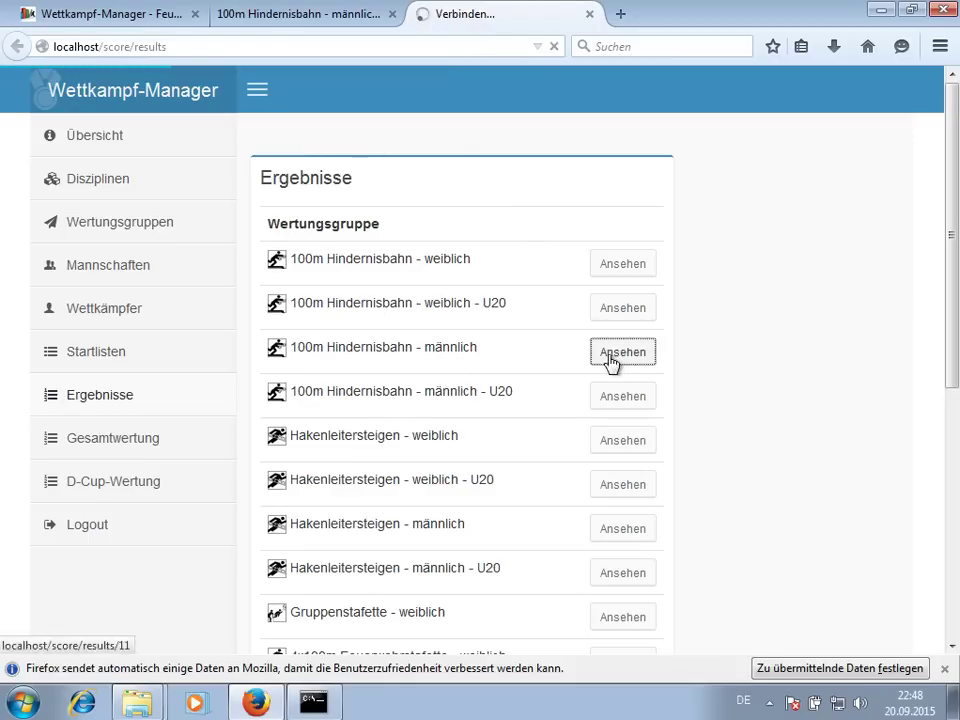
{"action": "scroll", "coordinate": [660, 379], "scroll_direction": "down", "scroll_amount": 5}
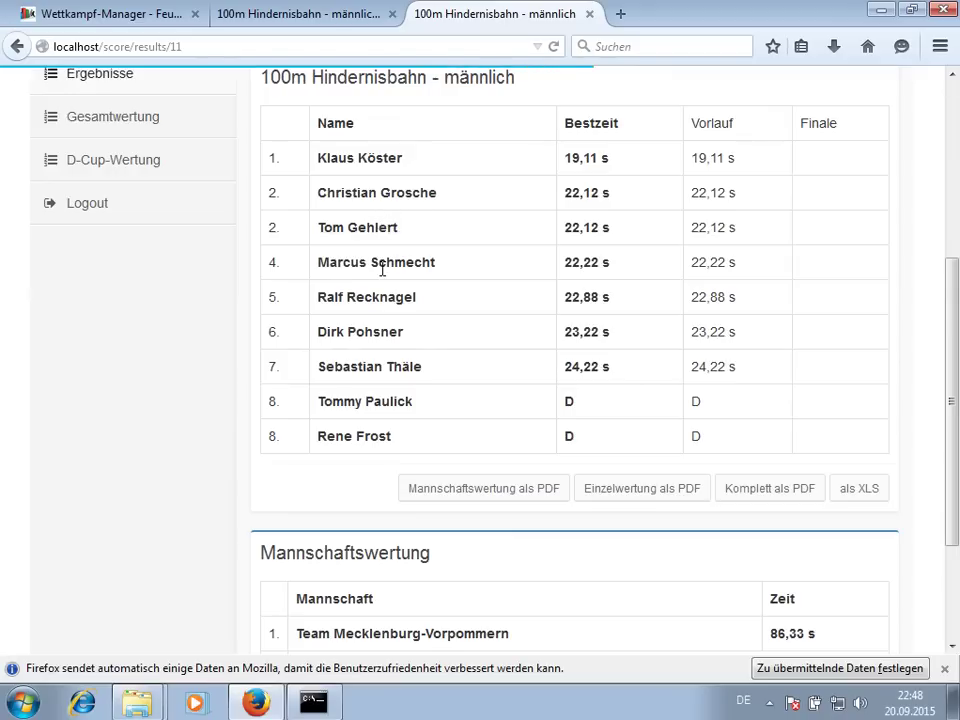
{"action": "left_click", "coordinate": [320, 12]}
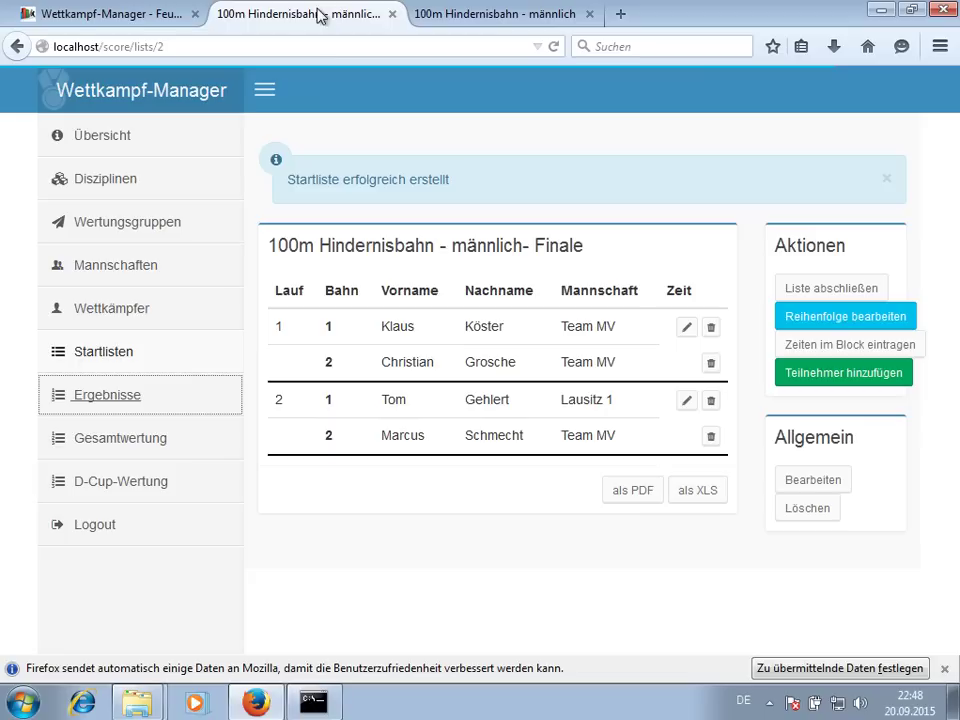
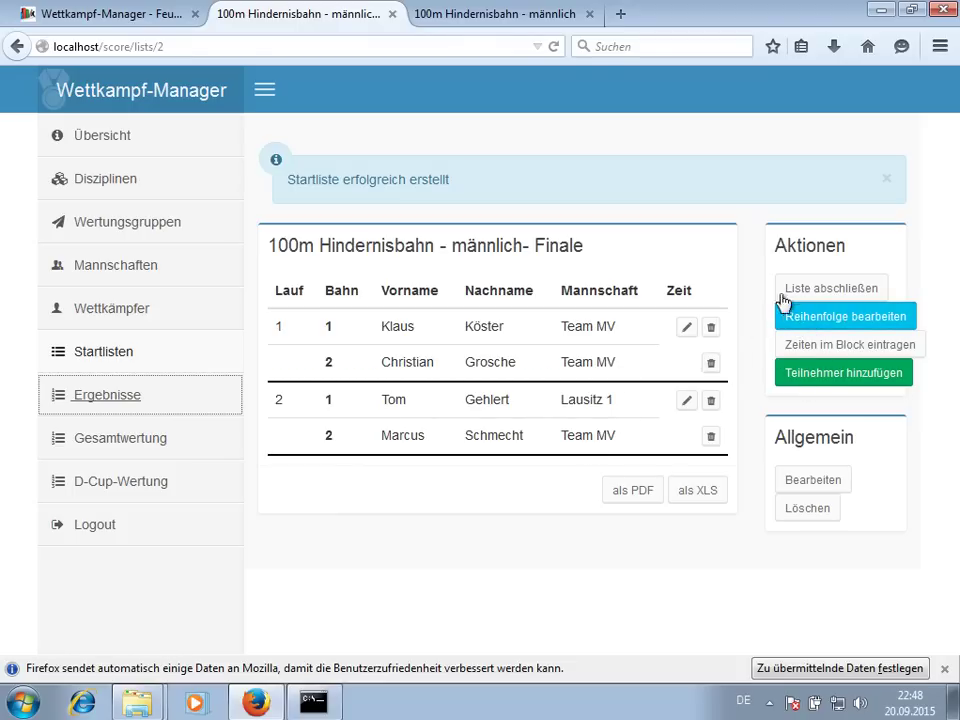
- Mark all four 100m Hindernisbahn männlich finalists invalid (Ungültig), save, and show the group's results
{"action": "left_click", "coordinate": [810, 346]}
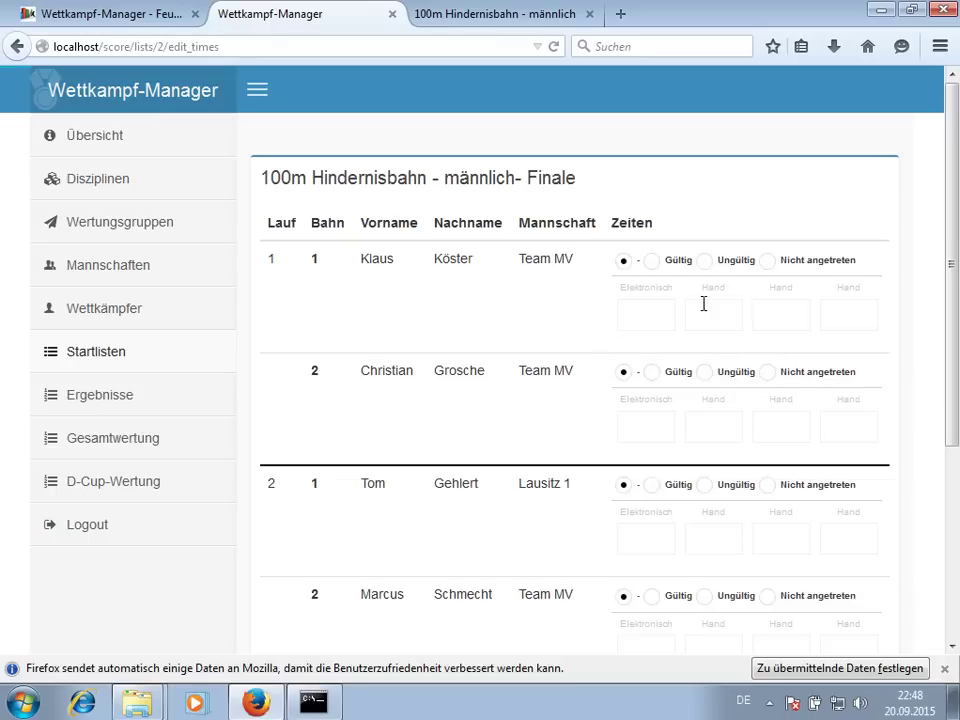
{"action": "left_click", "coordinate": [705, 260]}
{"action": "left_click", "coordinate": [705, 372]}
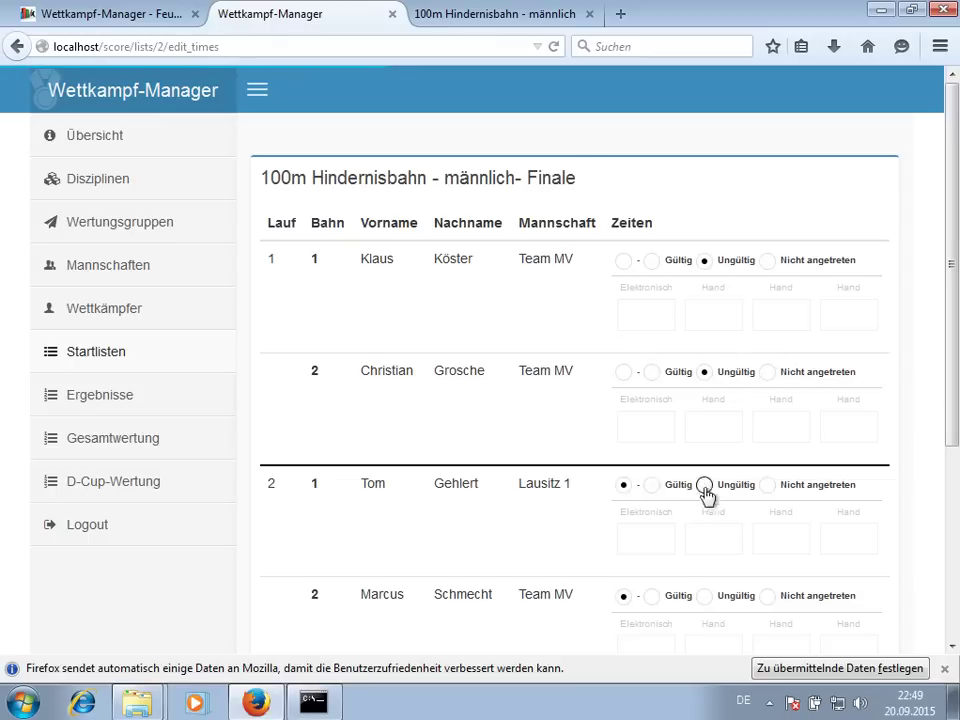
{"action": "left_click", "coordinate": [705, 485]}
{"action": "left_click", "coordinate": [705, 596]}
{"action": "scroll", "coordinate": [533, 433], "scroll_direction": "down", "scroll_amount": 5}
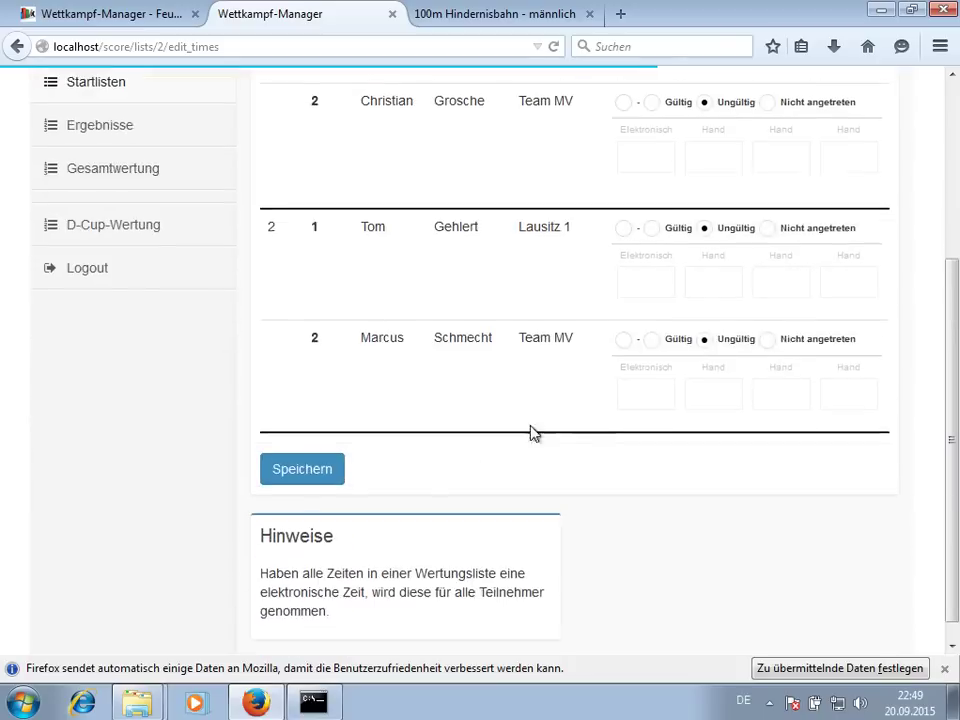
{"action": "left_click", "coordinate": [330, 446]}
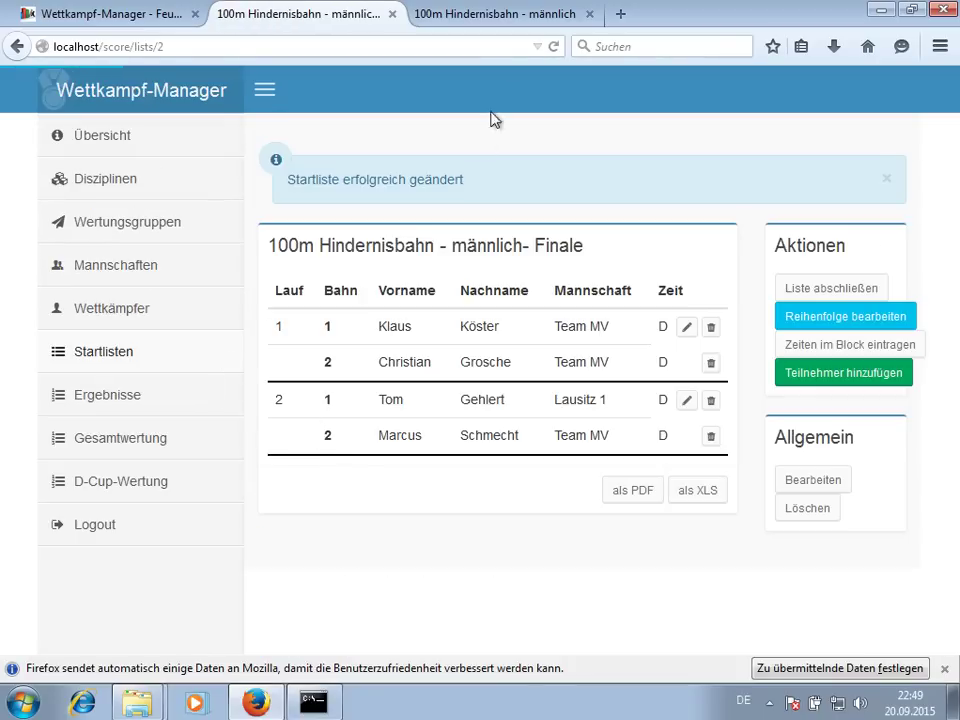
{"action": "left_click", "coordinate": [490, 14]}
{"action": "scroll", "coordinate": [514, 139], "scroll_direction": "up", "scroll_amount": 5}
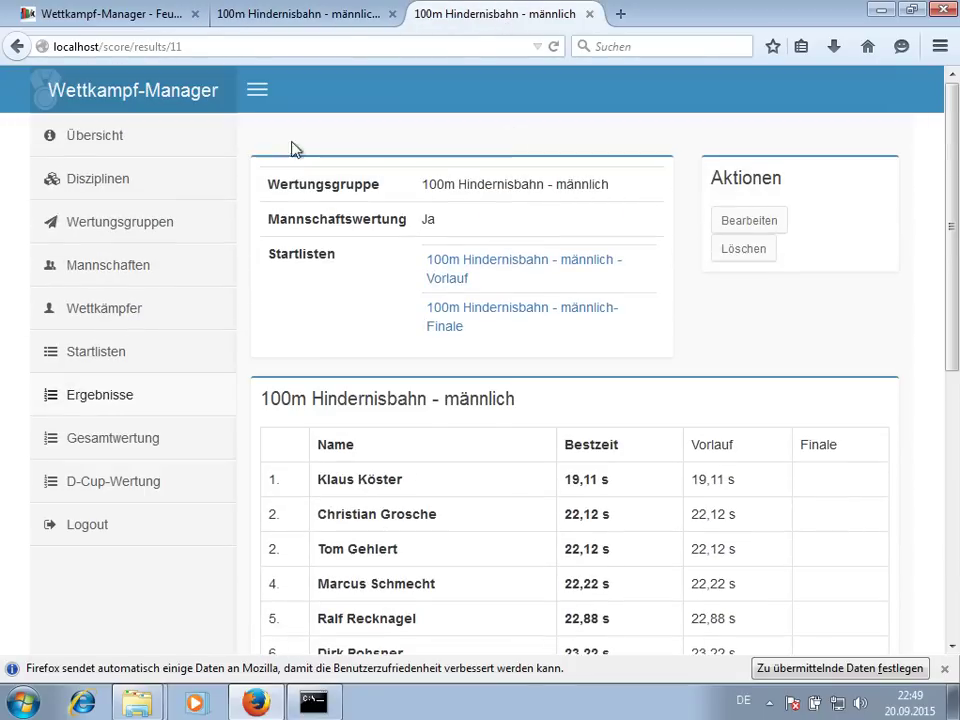
- Refresh the results so the final shows D and review them as a complete PDF
{"action": "key", "text": "F5"}
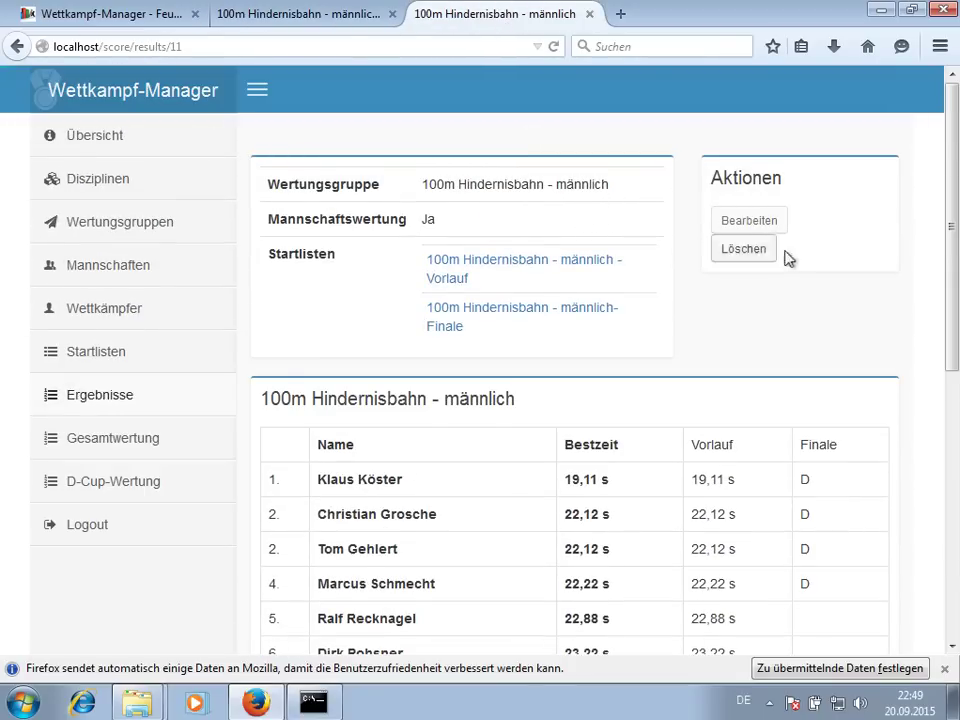
{"action": "scroll", "coordinate": [849, 261], "scroll_direction": "down", "scroll_amount": 5}
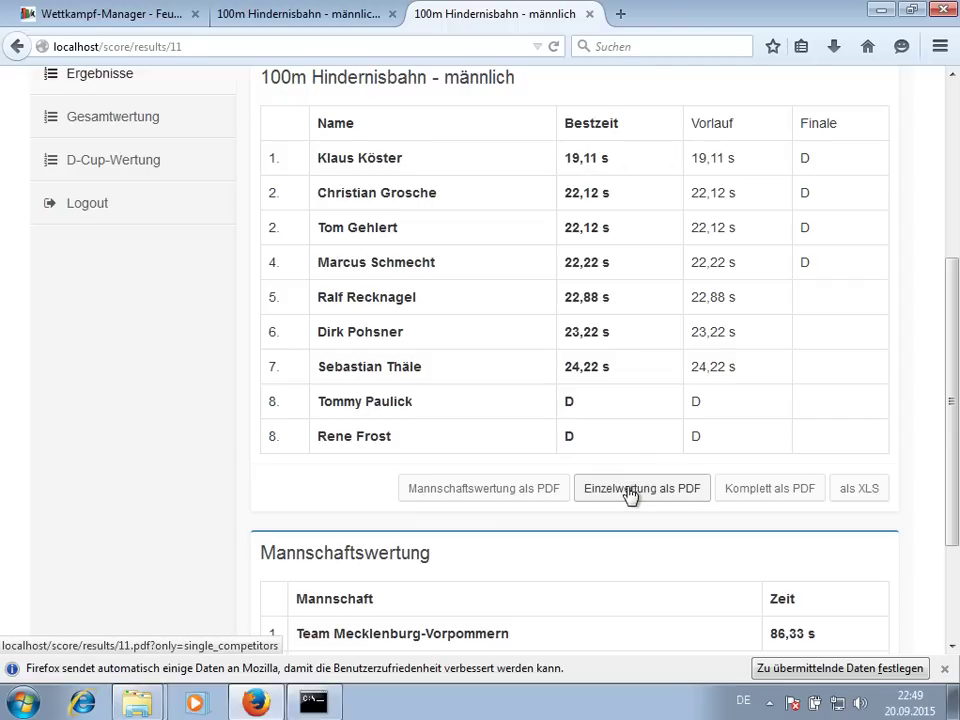
{"action": "left_click", "coordinate": [770, 490]}
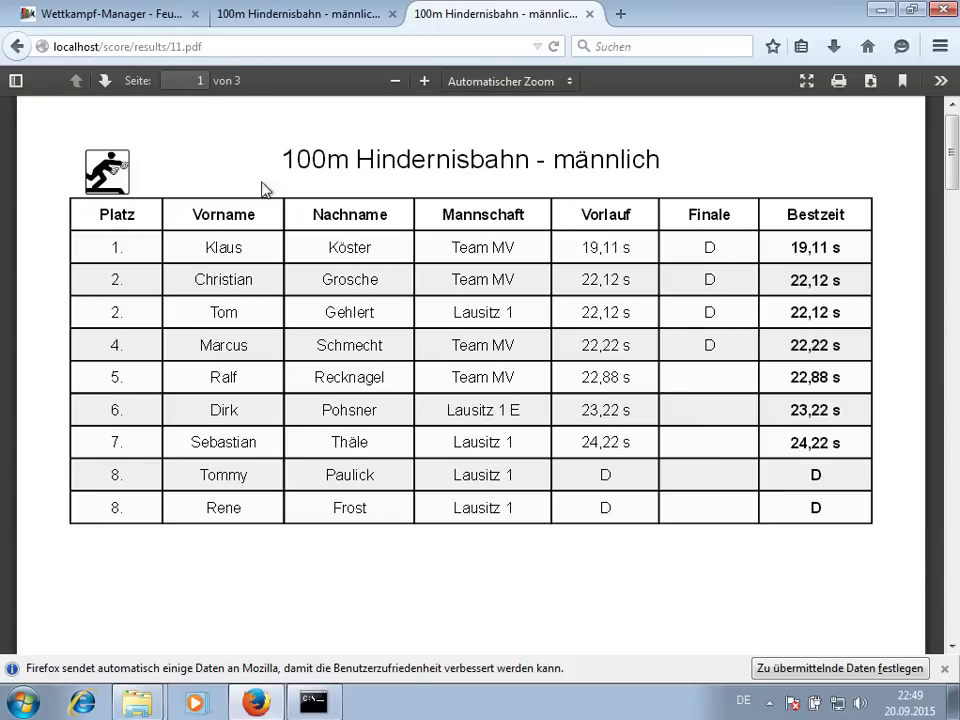
{"action": "scroll", "coordinate": [685, 373], "scroll_direction": "down", "scroll_amount": 10}
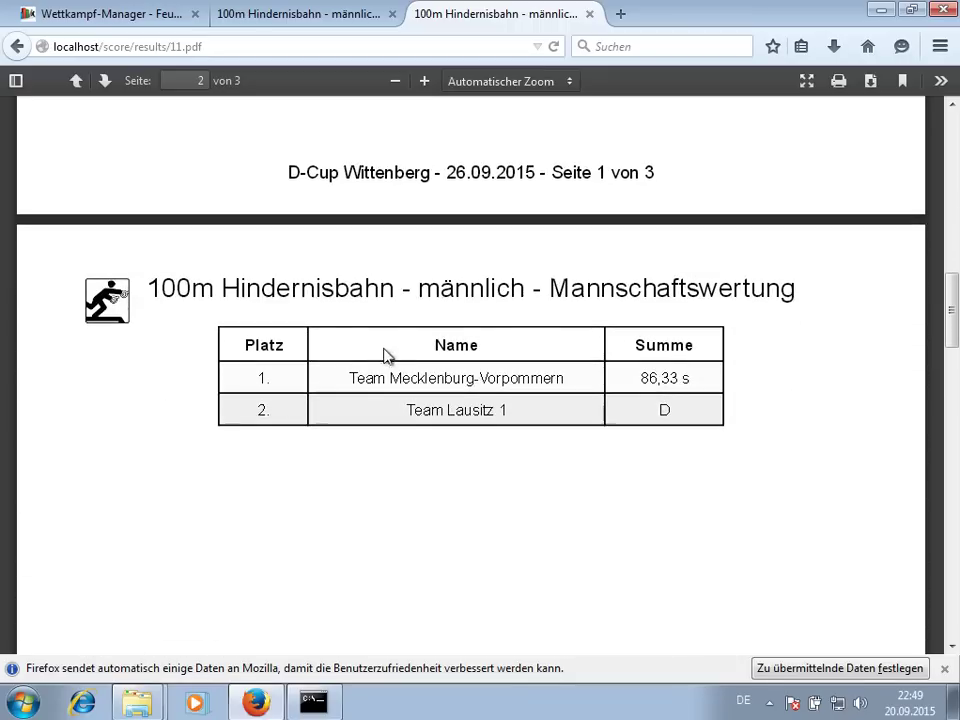
{"action": "scroll", "coordinate": [429, 403], "scroll_direction": "down", "scroll_amount": 10}
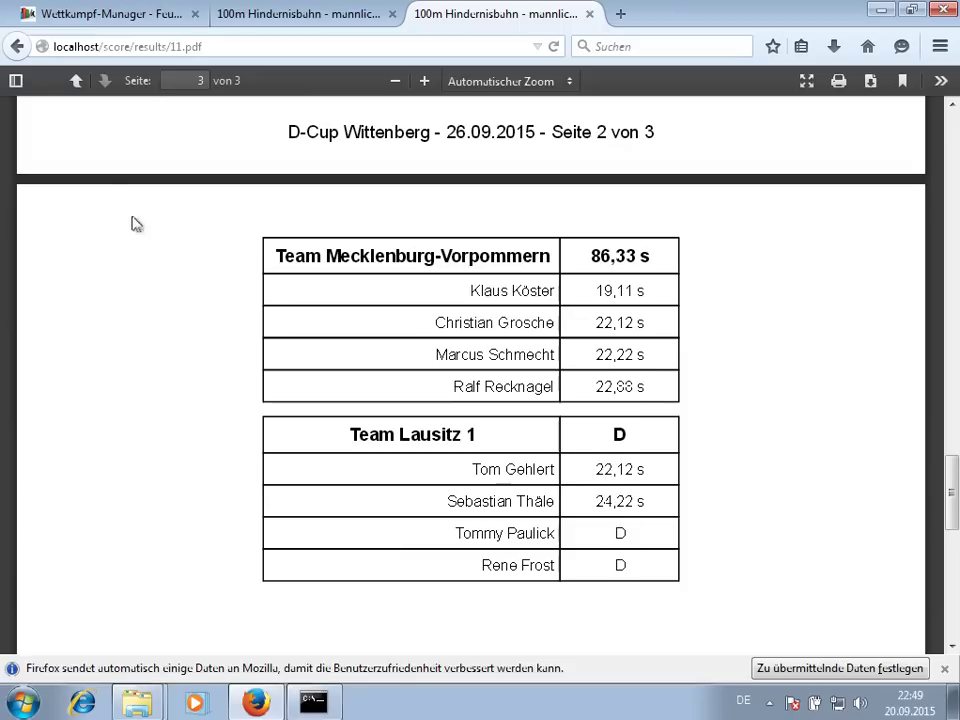
{"action": "left_click", "coordinate": [14, 52]}
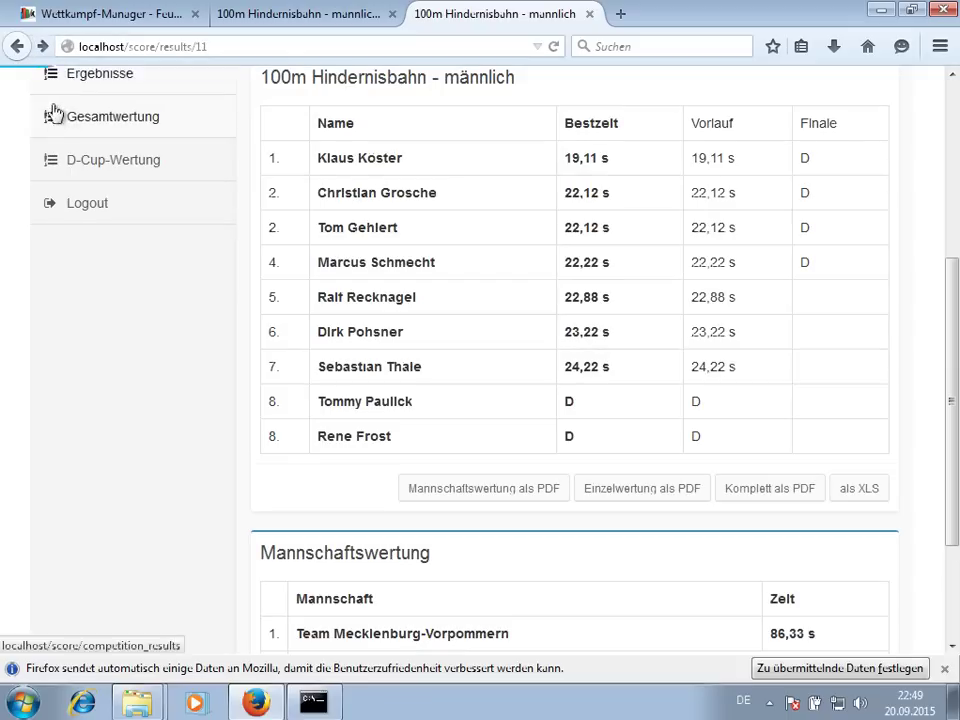
- Go to the D-Cup-Wertung overview for Deutschland-Pokal 2015
{"action": "scroll", "coordinate": [452, 393], "scroll_direction": "down", "scroll_amount": 3}
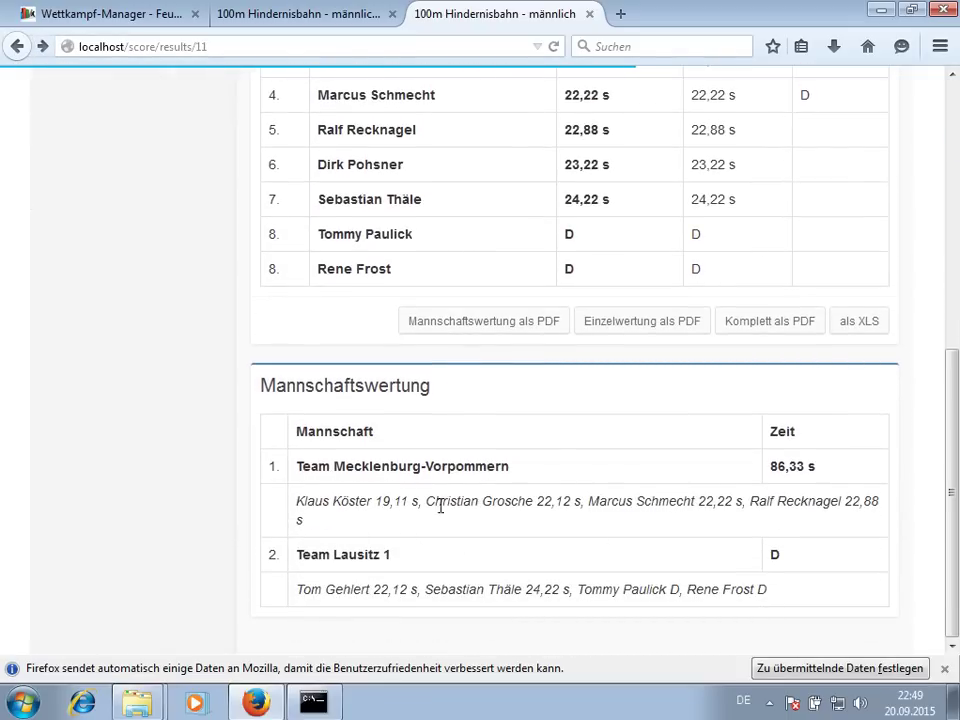
{"action": "scroll", "coordinate": [308, 424], "scroll_direction": "up", "scroll_amount": 8}
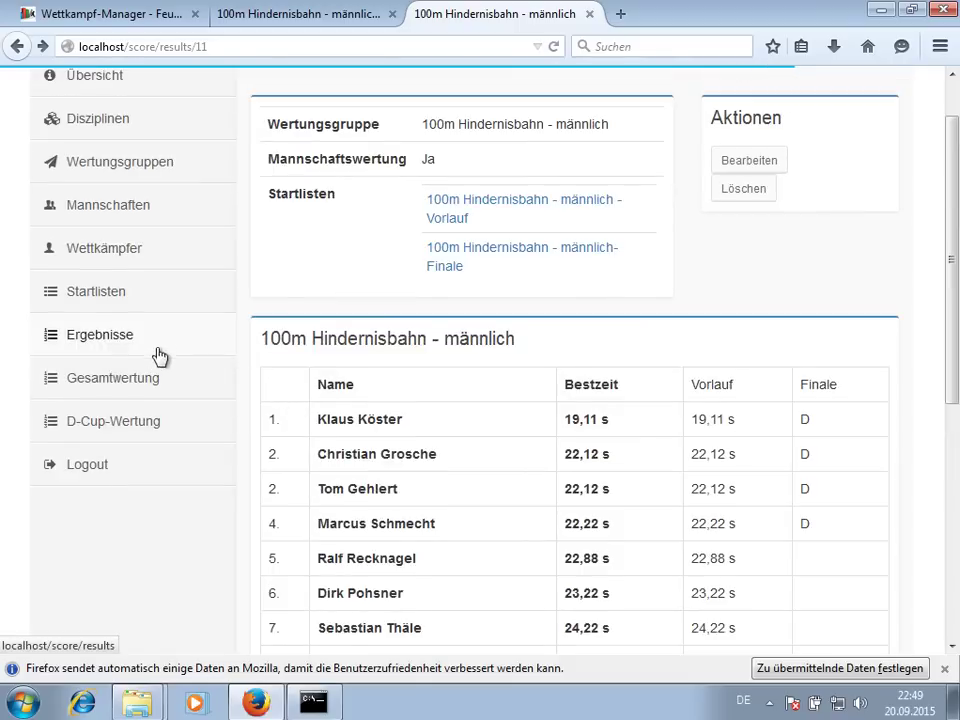
{"action": "left_click", "coordinate": [150, 425]}
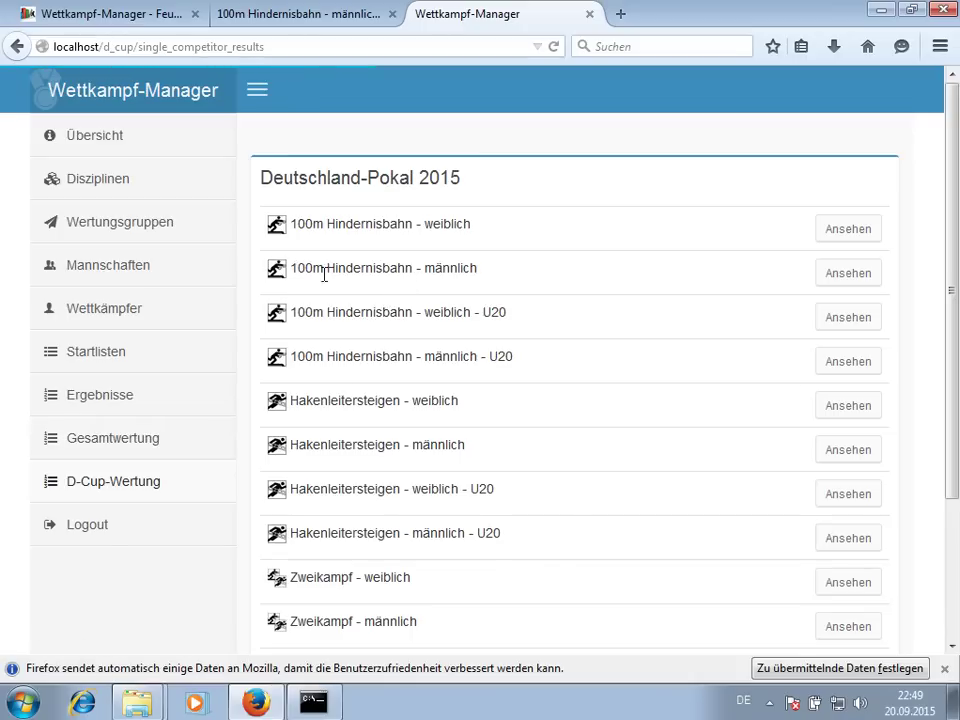
- View the 100m Hindernisbahn männlich D-Cup table, reviewing each athlete's points and times per competition
{"action": "left_click", "coordinate": [845, 270]}
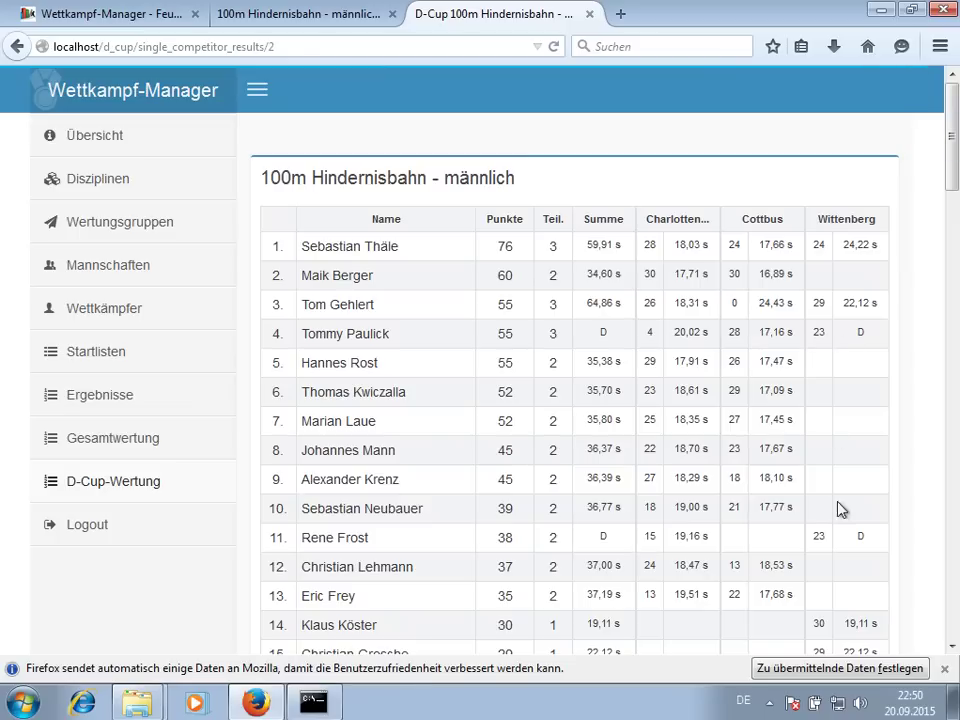
{"action": "scroll", "coordinate": [883, 518], "scroll_direction": "down", "scroll_amount": 3}
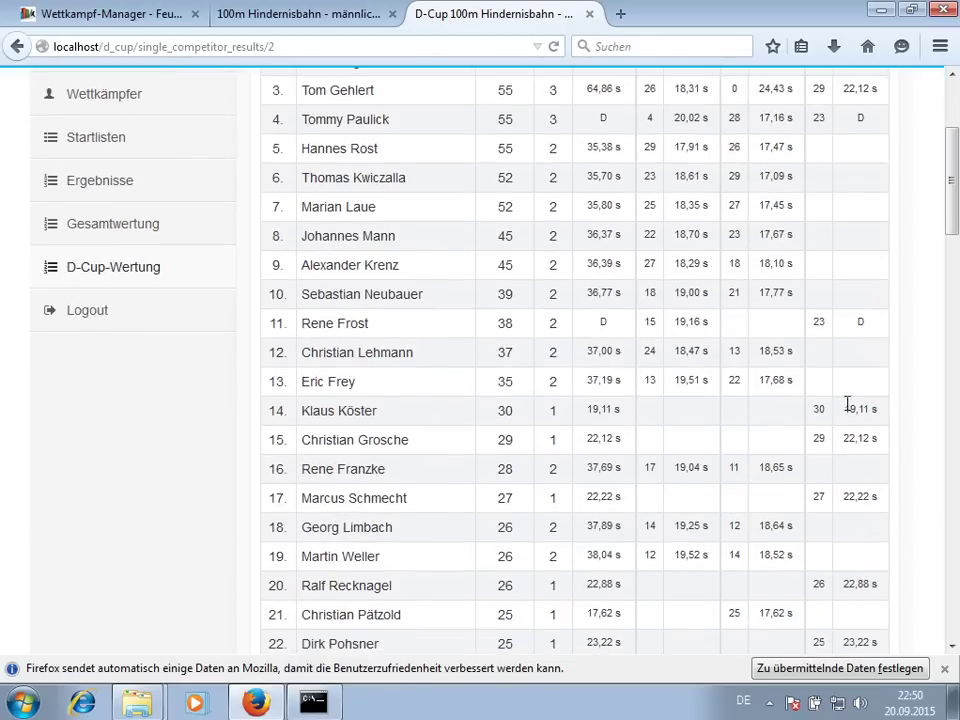
{"action": "scroll", "coordinate": [853, 445], "scroll_direction": "down", "scroll_amount": 2}
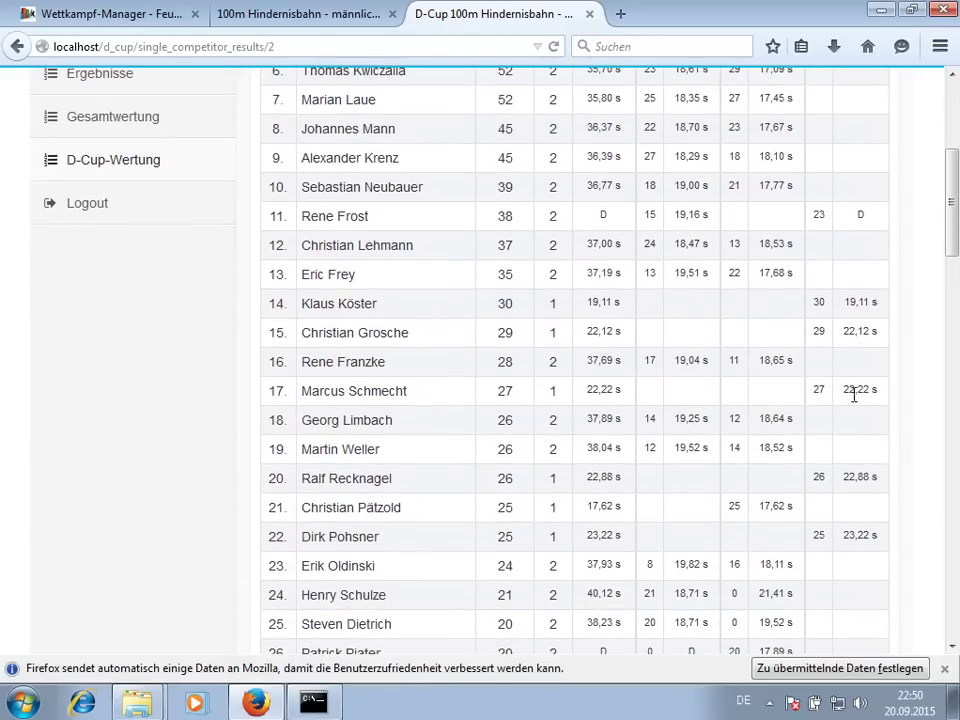
{"action": "scroll", "coordinate": [855, 392], "scroll_direction": "down", "scroll_amount": 2}
{"action": "scroll", "coordinate": [838, 287], "scroll_direction": "up", "scroll_amount": 6}
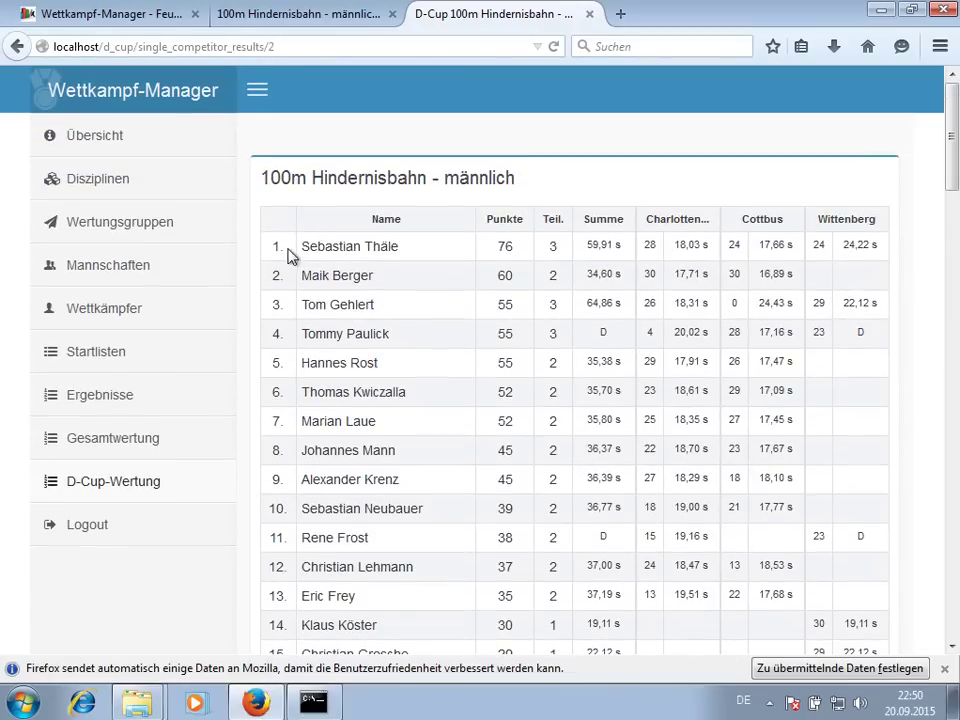
{"action": "scroll", "coordinate": [505, 270], "scroll_direction": "down", "scroll_amount": 10}
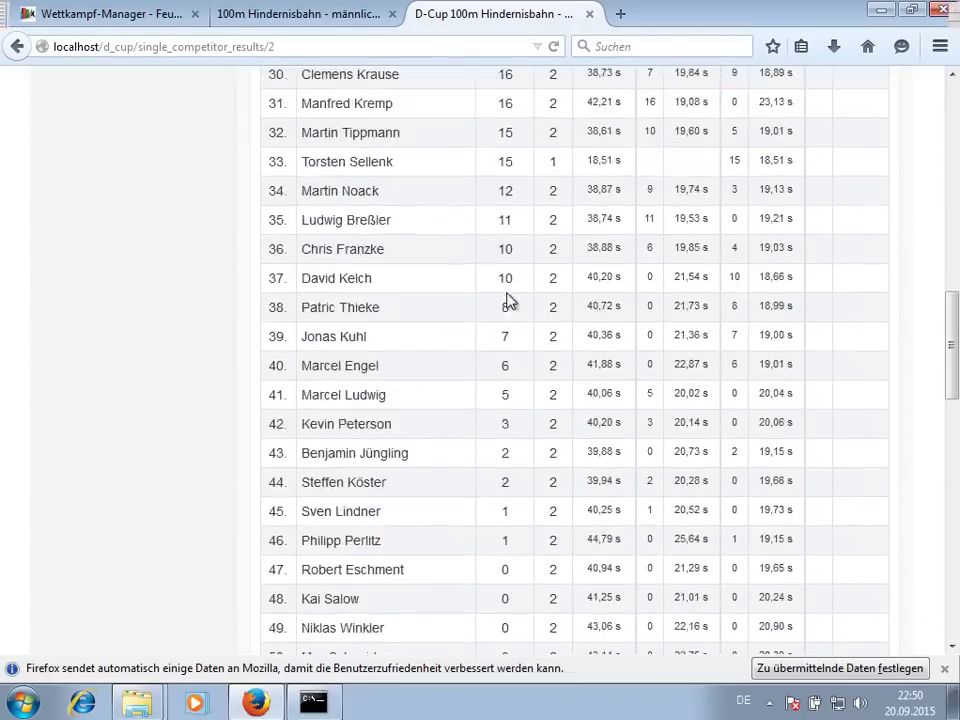
{"action": "scroll", "coordinate": [507, 298], "scroll_direction": "up", "scroll_amount": 10}
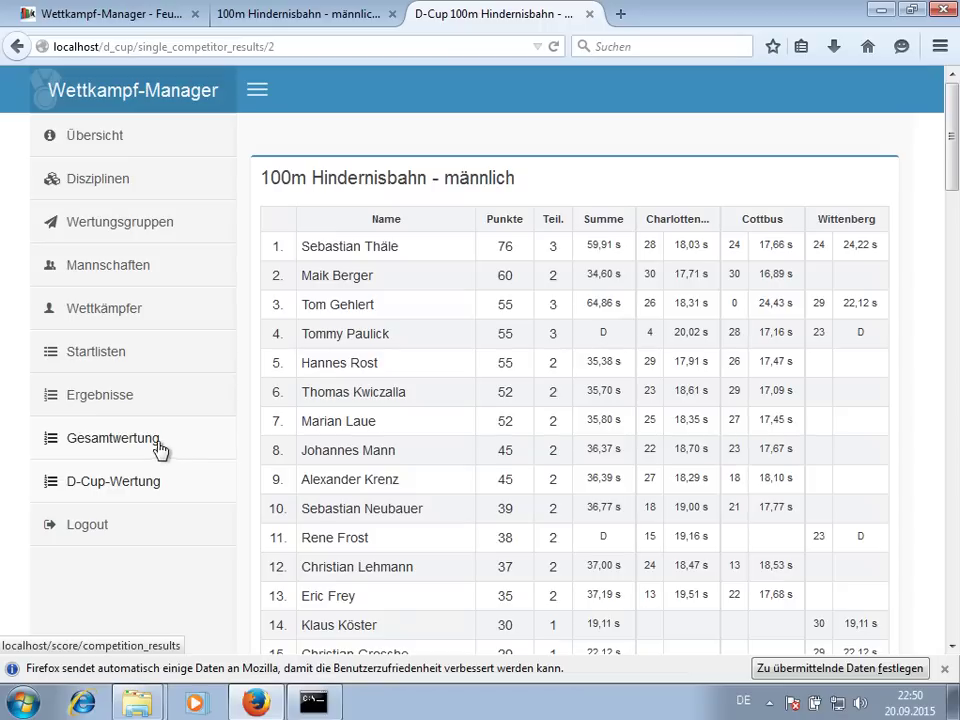
- Confirm Zweikampf - männlich has no results yet, then show the start lists overview
{"action": "left_click", "coordinate": [145, 400]}
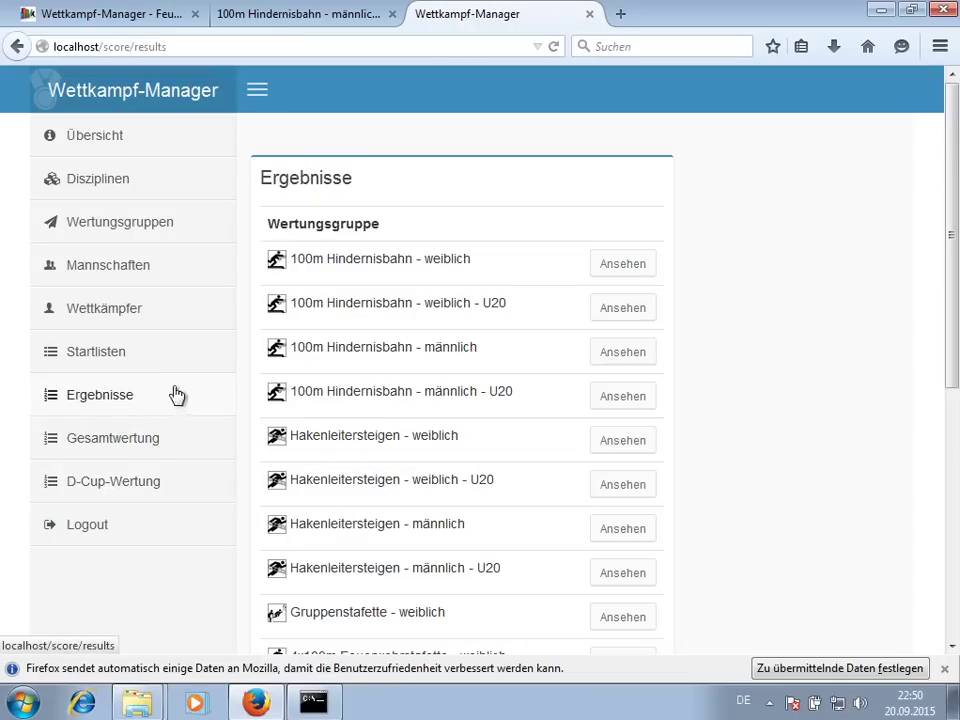
{"action": "scroll", "coordinate": [544, 364], "scroll_direction": "down", "scroll_amount": 5}
{"action": "scroll", "coordinate": [407, 337], "scroll_direction": "down", "scroll_amount": 2}
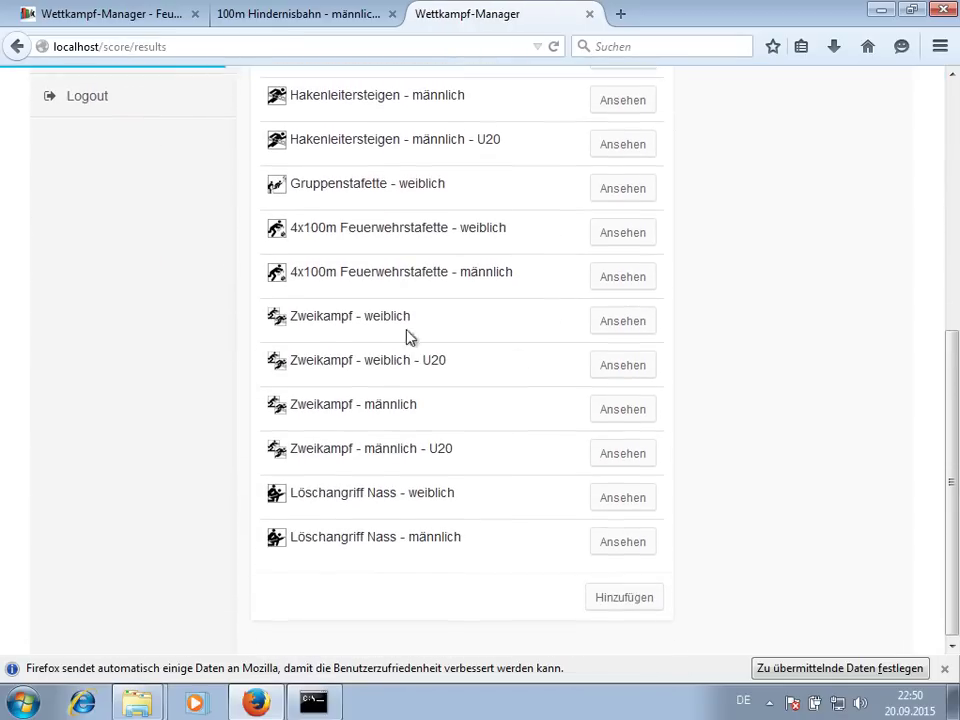
{"action": "left_click", "coordinate": [617, 409]}
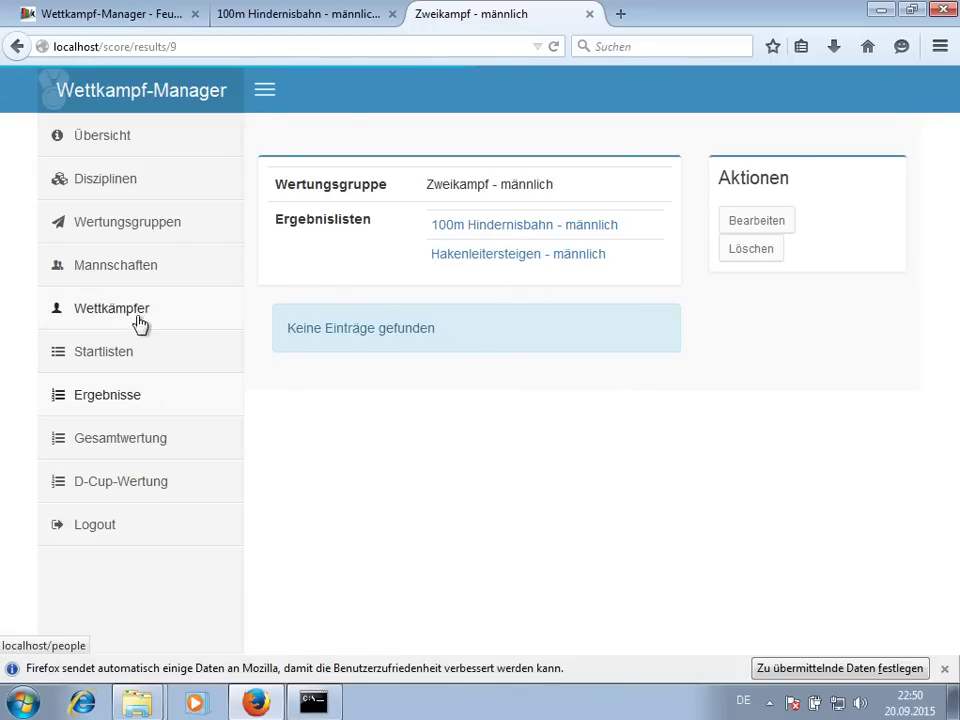
{"action": "left_click", "coordinate": [140, 357]}
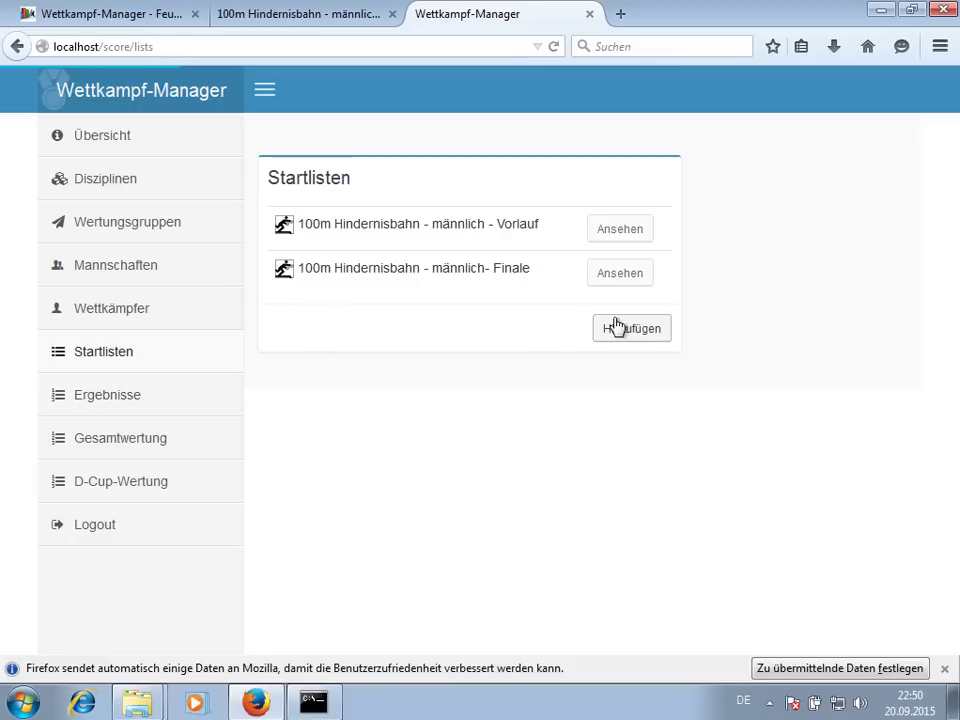
- Start a new start list for the Hakenleitersteigen - männlich group
{"action": "left_click", "coordinate": [622, 330]}
{"action": "left_click", "coordinate": [358, 186]}
{"action": "left_click", "coordinate": [375, 261]}
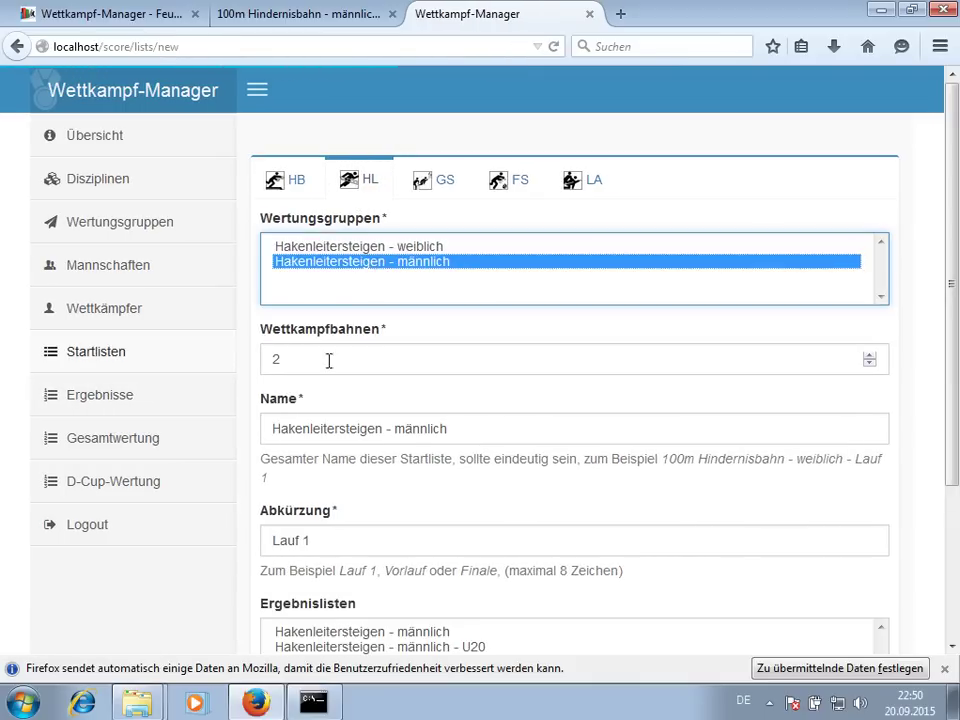
{"action": "scroll", "coordinate": [312, 396], "scroll_direction": "down", "scroll_amount": 4}
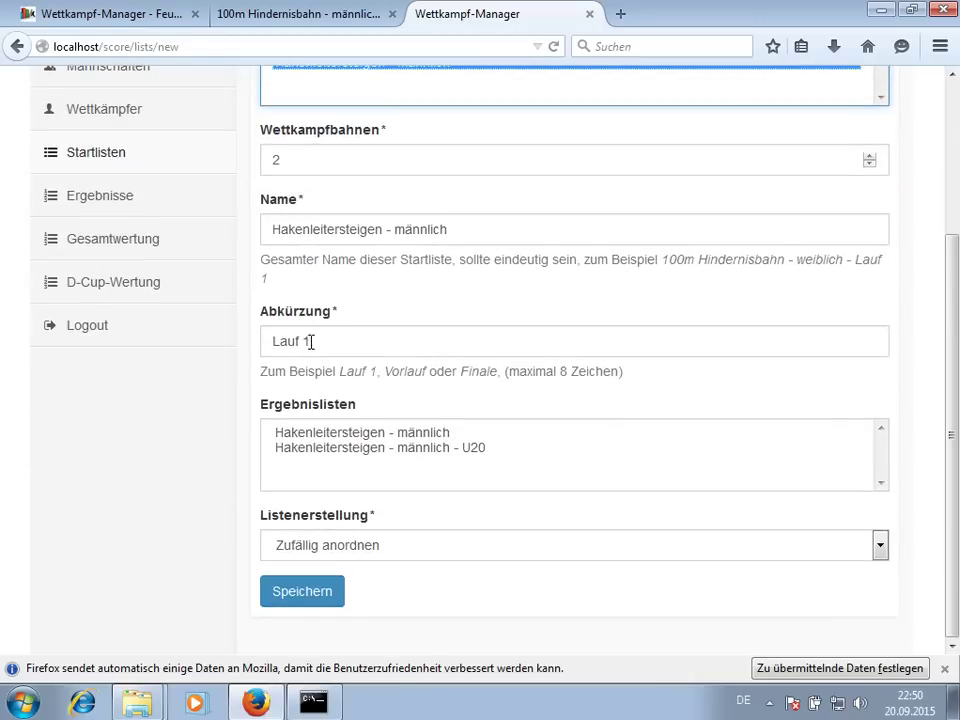
- Name it Hakenleitersteigen - männlich - Vorlauf, link both men's result lists, and save
{"action": "left_click", "coordinate": [531, 237]}
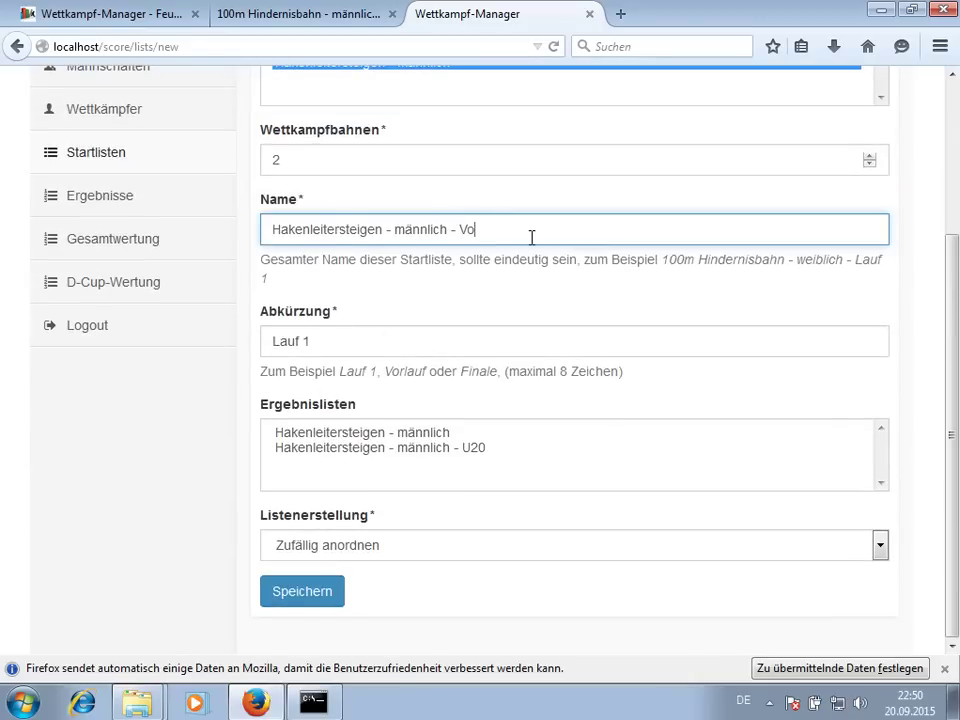
{"action": "key", "text": "Tab"}
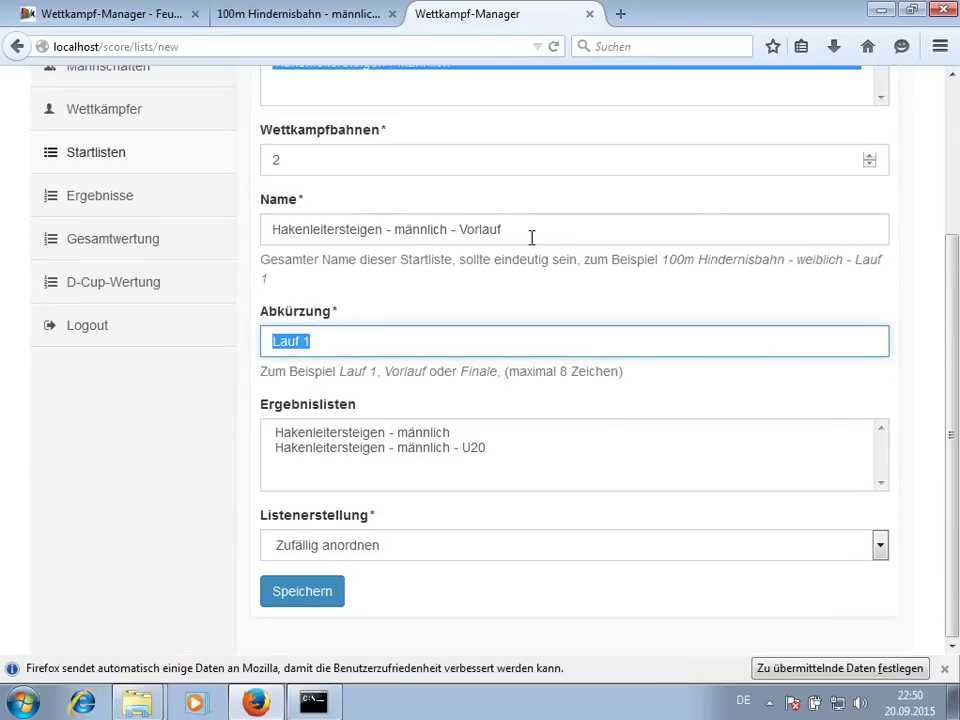
{"action": "type", "text": "Vorlauf"}
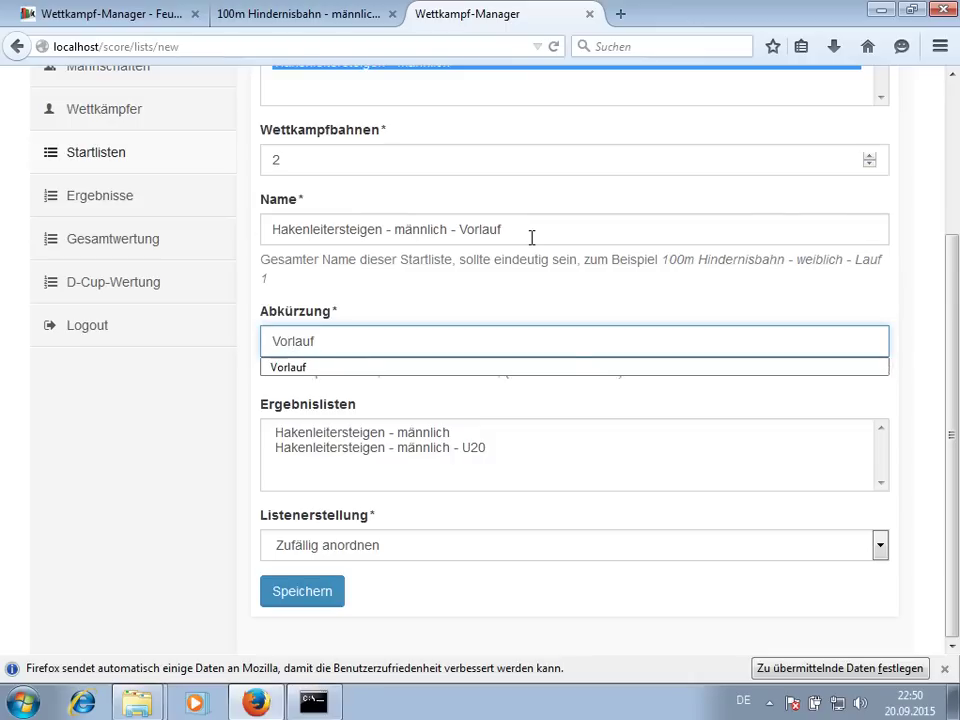
{"action": "key", "text": "Escape"}
{"action": "left_click_drag", "start_coordinate": [467, 434], "coordinate": [474, 452]}
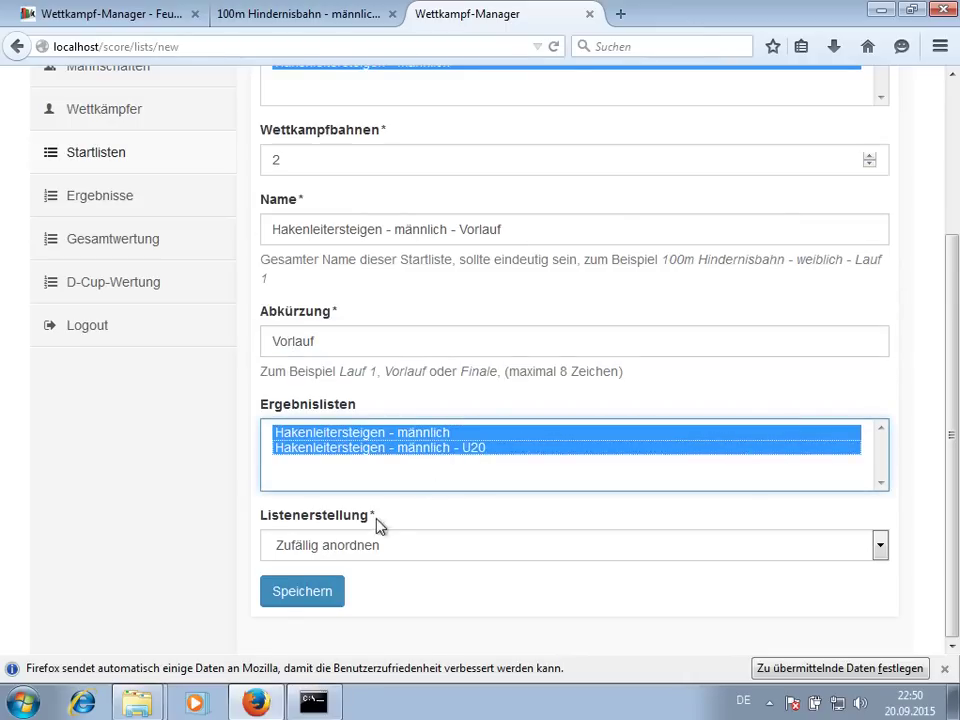
{"action": "left_click", "coordinate": [380, 545]}
{"action": "left_click", "coordinate": [352, 584]}
{"action": "left_click", "coordinate": [330, 592]}
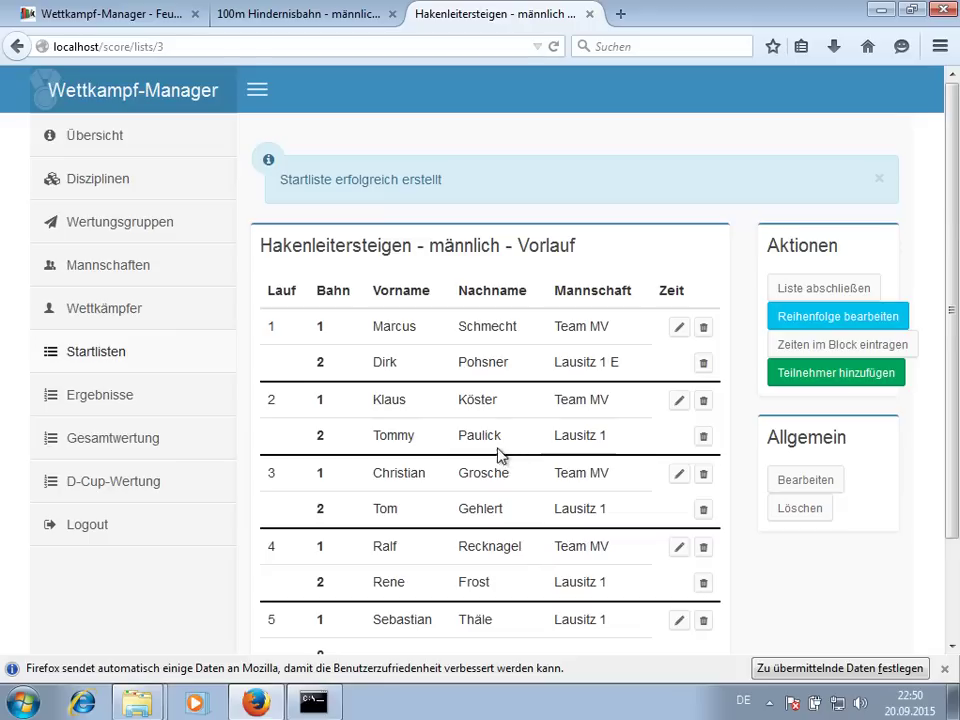
- Enter valid times of 22,22 for both heat 2 runners, save, and go to the results overview
{"action": "left_click", "coordinate": [820, 352]}
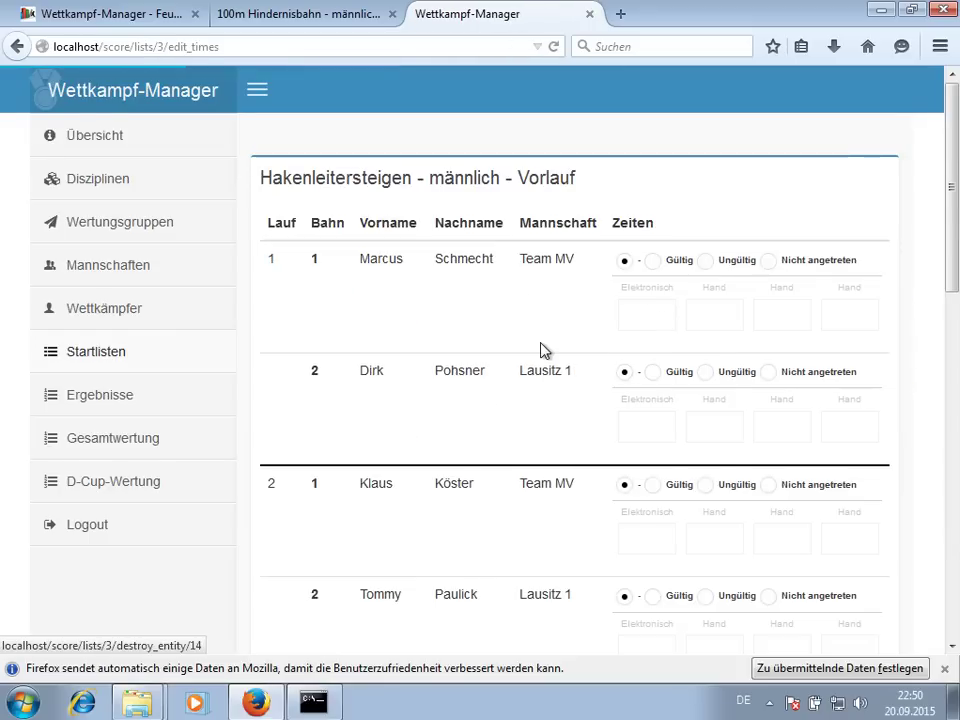
{"action": "scroll", "coordinate": [540, 350], "scroll_direction": "down", "scroll_amount": 5}
{"action": "left_click", "coordinate": [653, 164]}
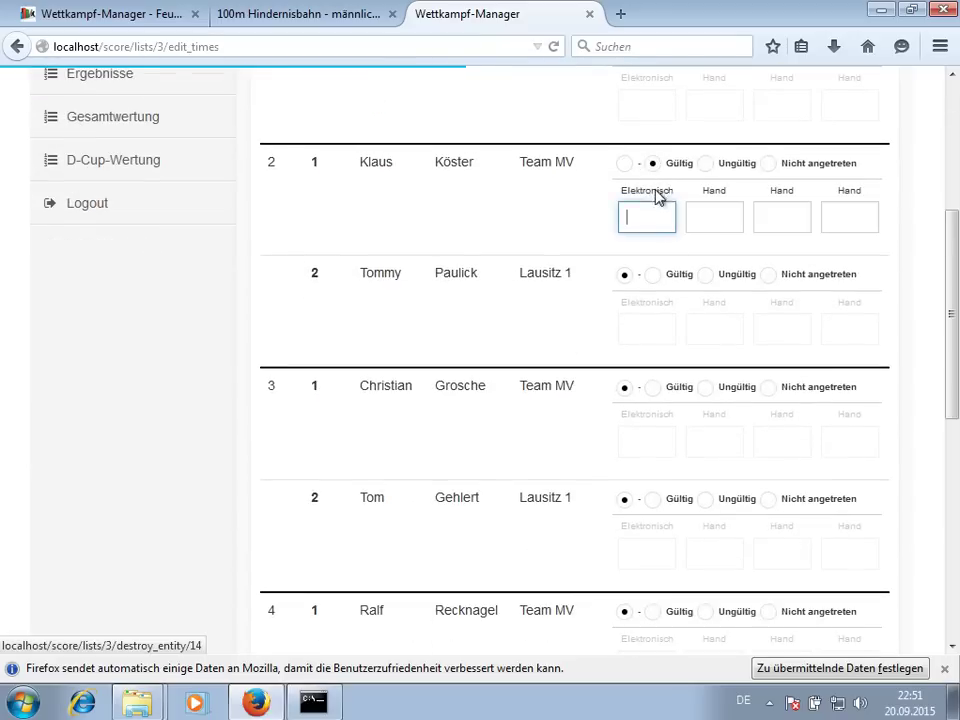
{"action": "type", "text": "22,22"}
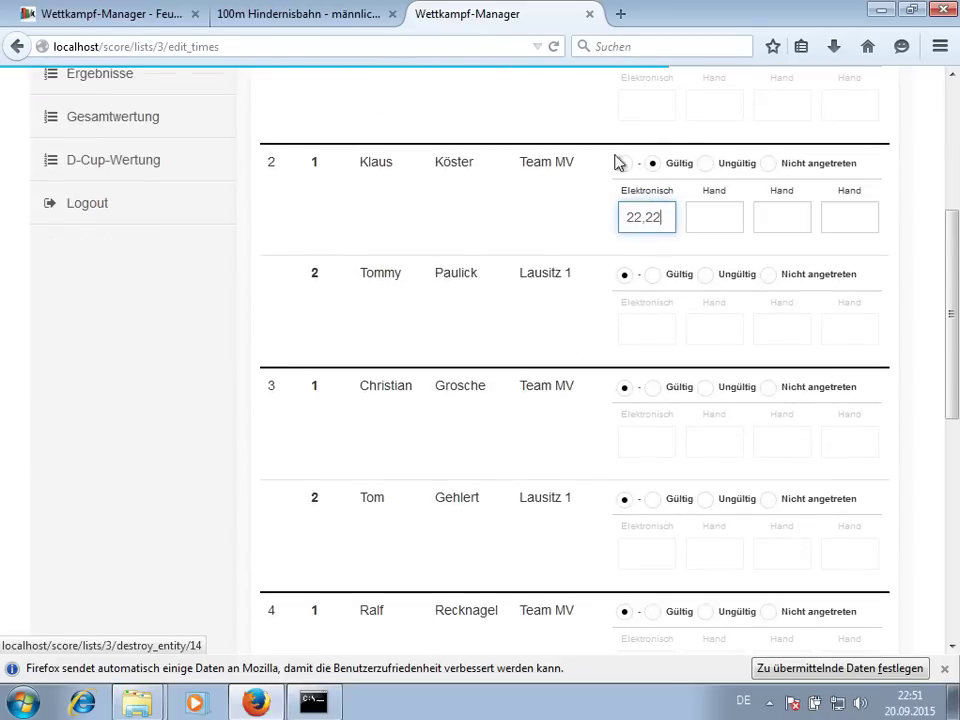
{"action": "left_click", "coordinate": [652, 274]}
{"action": "type", "text": "22,22"}
{"action": "scroll", "coordinate": [493, 390], "scroll_direction": "down", "scroll_amount": 8}
{"action": "left_click", "coordinate": [325, 450]}
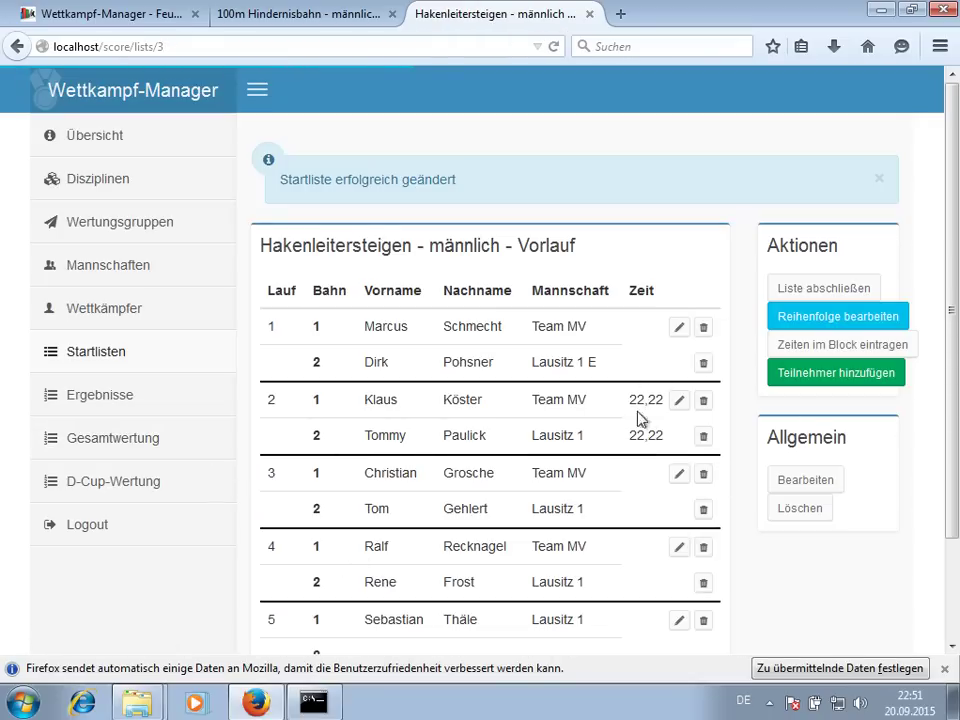
{"action": "left_click", "coordinate": [130, 397]}
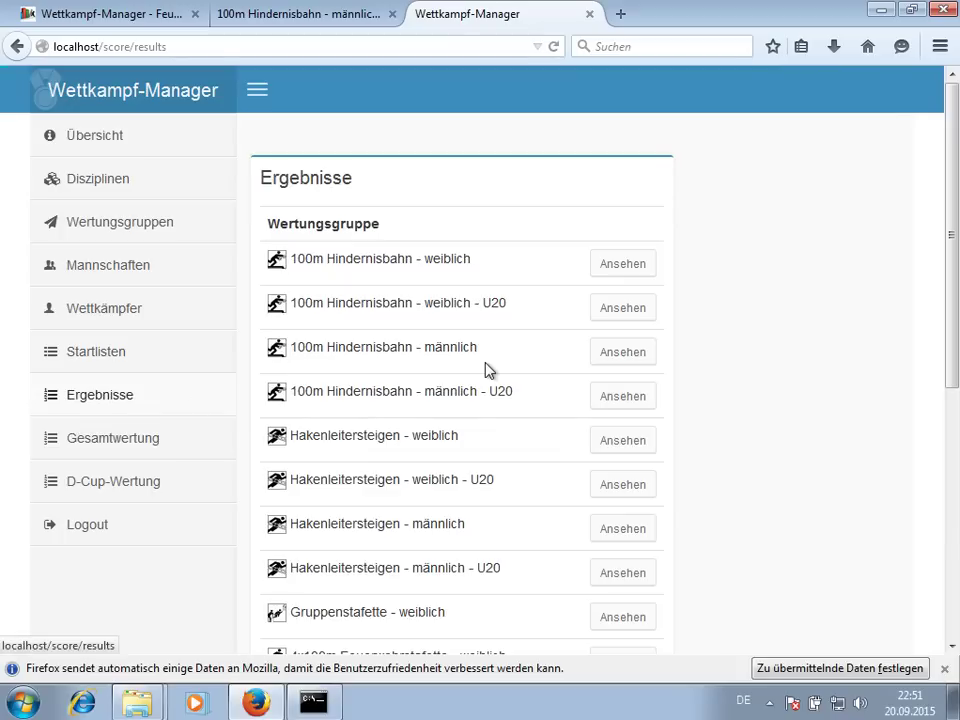
- Check the Zweikampf - männlich results
{"action": "scroll", "coordinate": [493, 374], "scroll_direction": "down", "scroll_amount": 1}
{"action": "scroll", "coordinate": [493, 374], "scroll_direction": "down", "scroll_amount": 4}
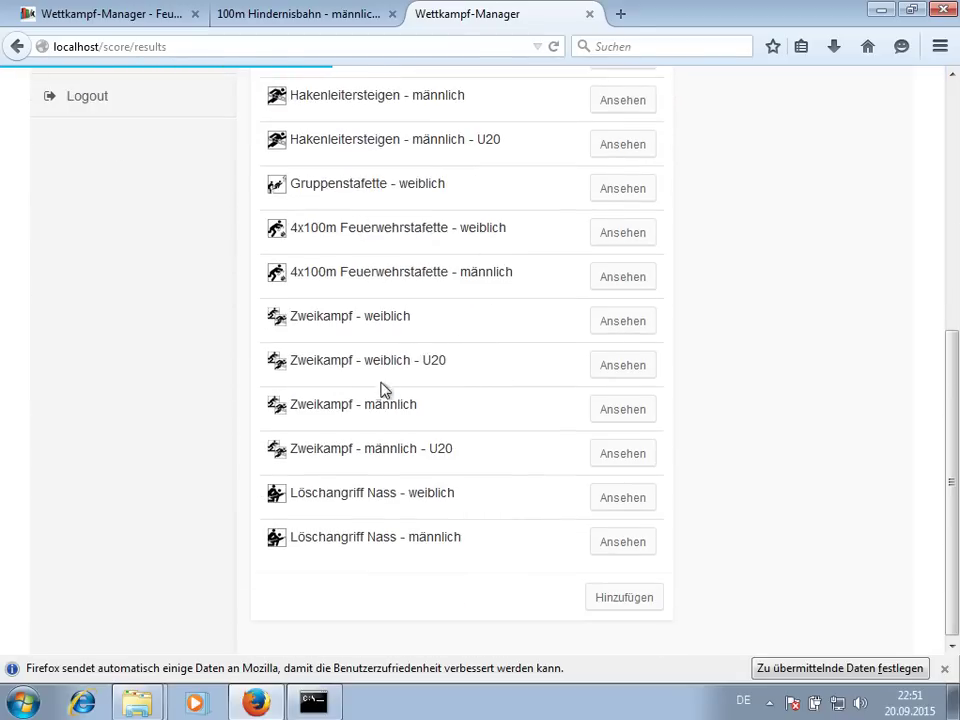
{"action": "left_click", "coordinate": [622, 410]}
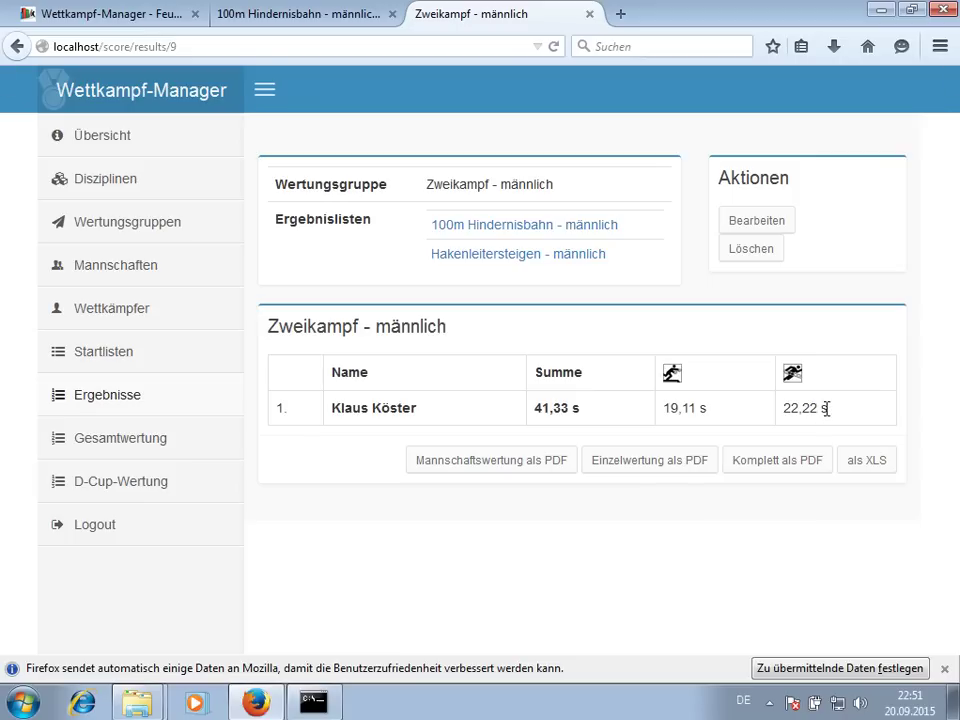
- Inspect the overall team ranking, highlighting the D in Team MV's and Lausitz 1's HL results
{"action": "left_click", "coordinate": [151, 448]}
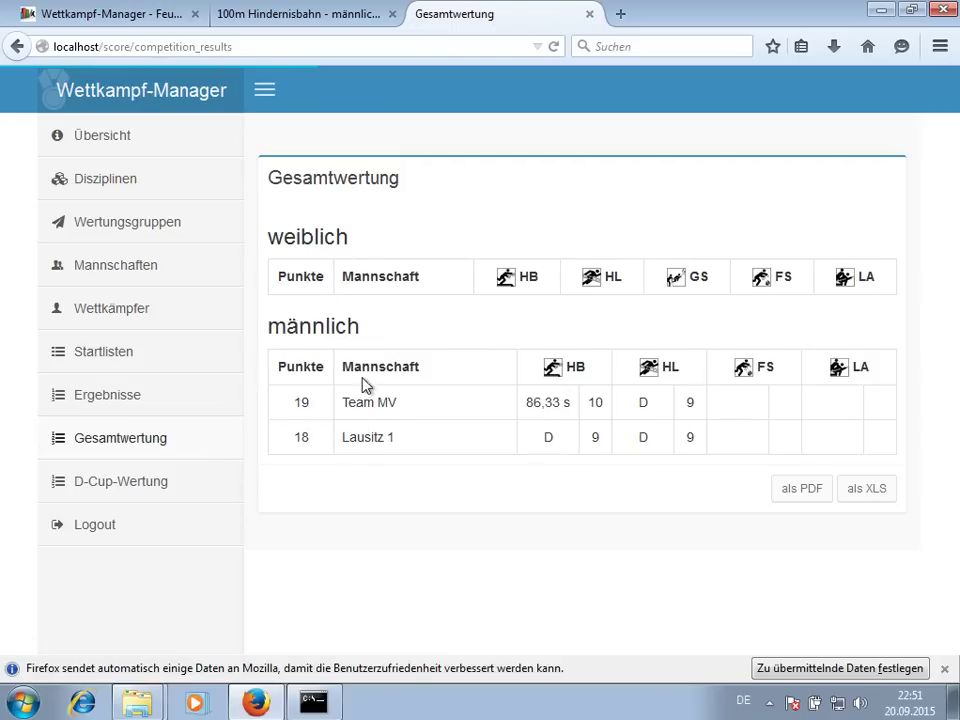
{"action": "double_click", "coordinate": [646, 408]}
{"action": "double_click", "coordinate": [645, 438]}
{"action": "left_click", "coordinate": [746, 410]}
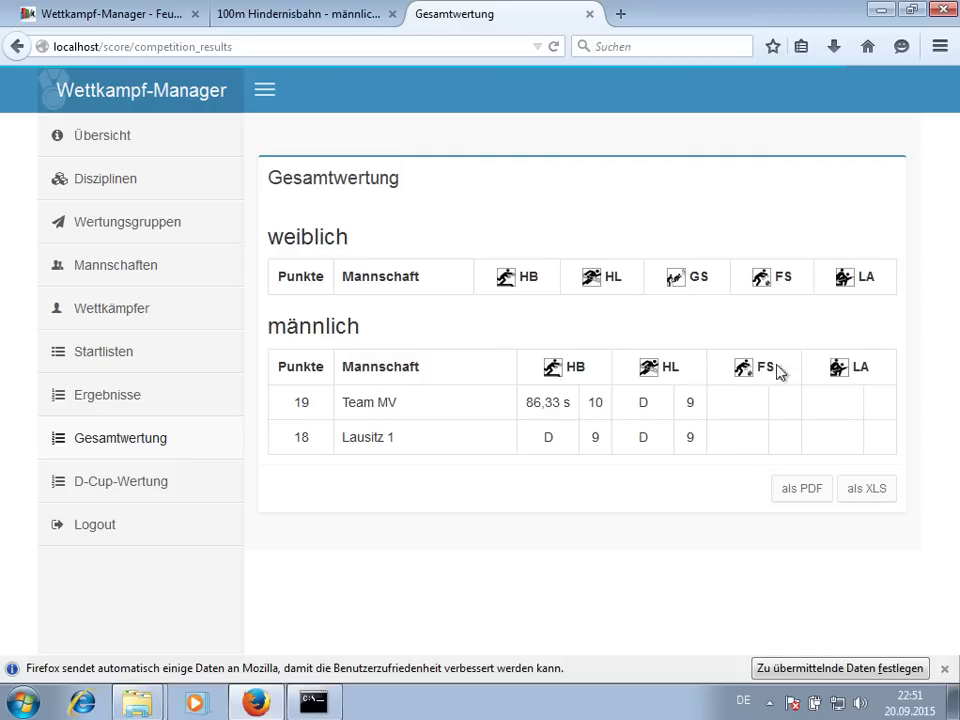
{"action": "left_click", "coordinate": [126, 362]}
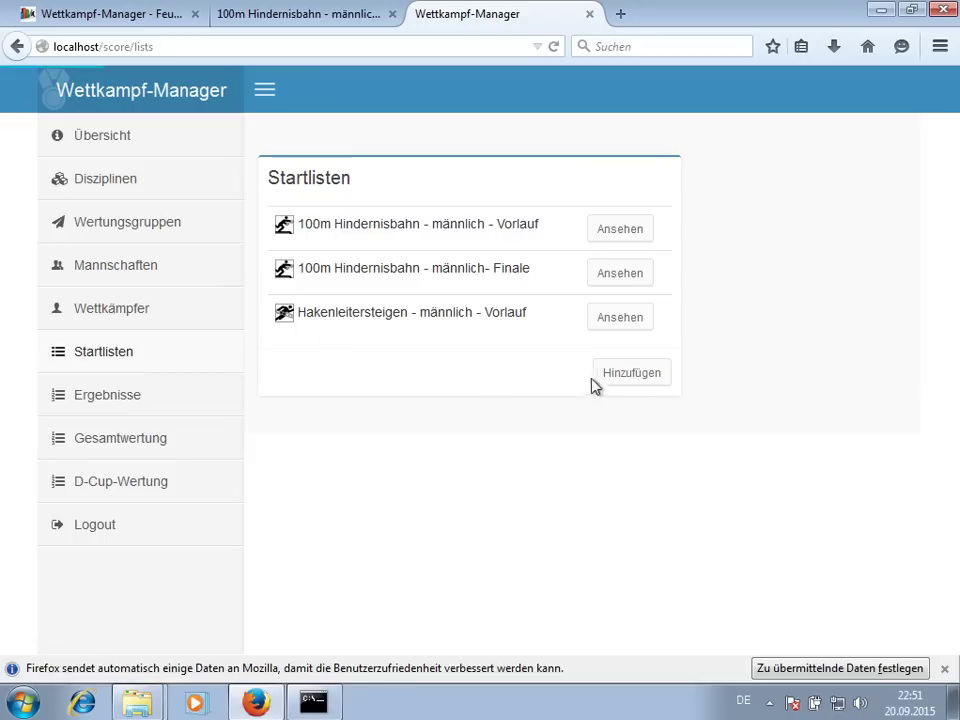
- Start a new start list for the 4x100m Feuerwehrstafette - männlich group
{"action": "left_click", "coordinate": [628, 377]}
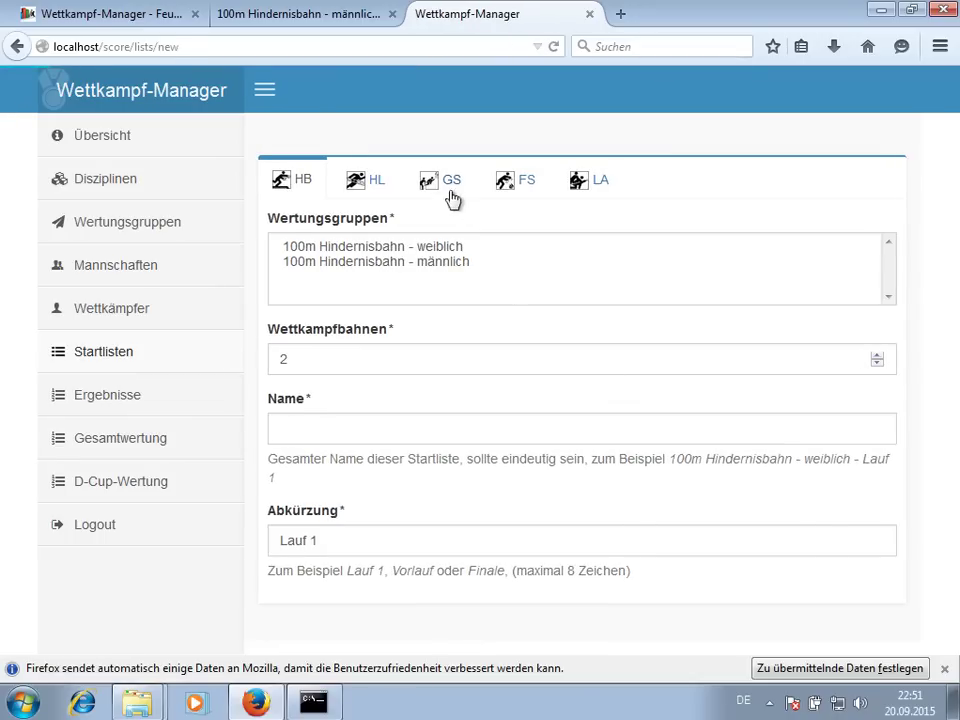
{"action": "left_click", "coordinate": [544, 193]}
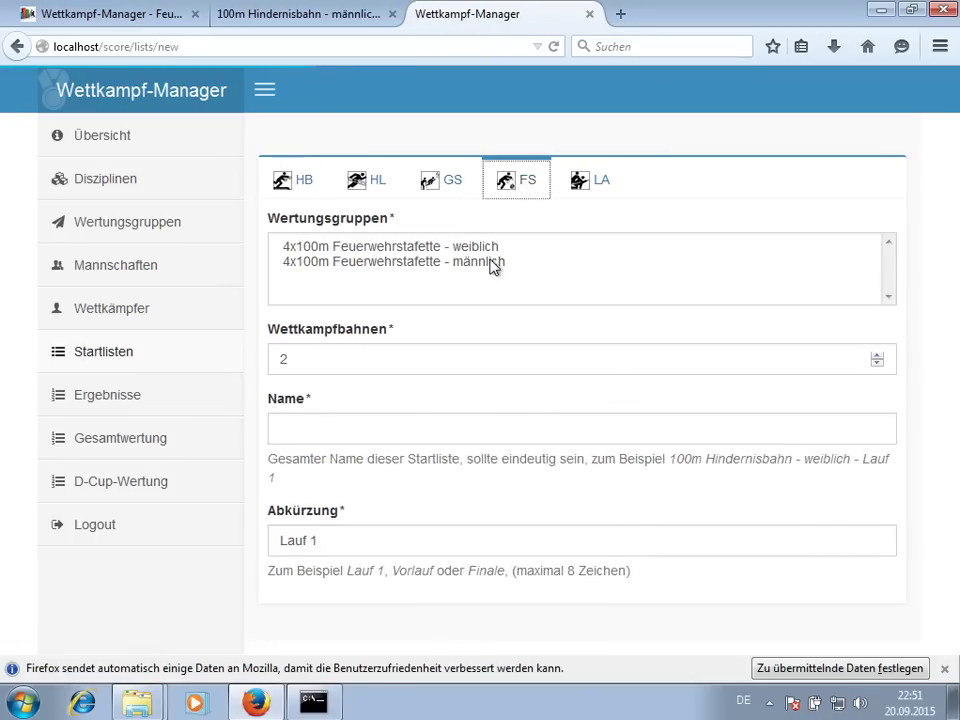
{"action": "left_click", "coordinate": [410, 262]}
{"action": "scroll", "coordinate": [415, 310], "scroll_direction": "down", "scroll_amount": 4}
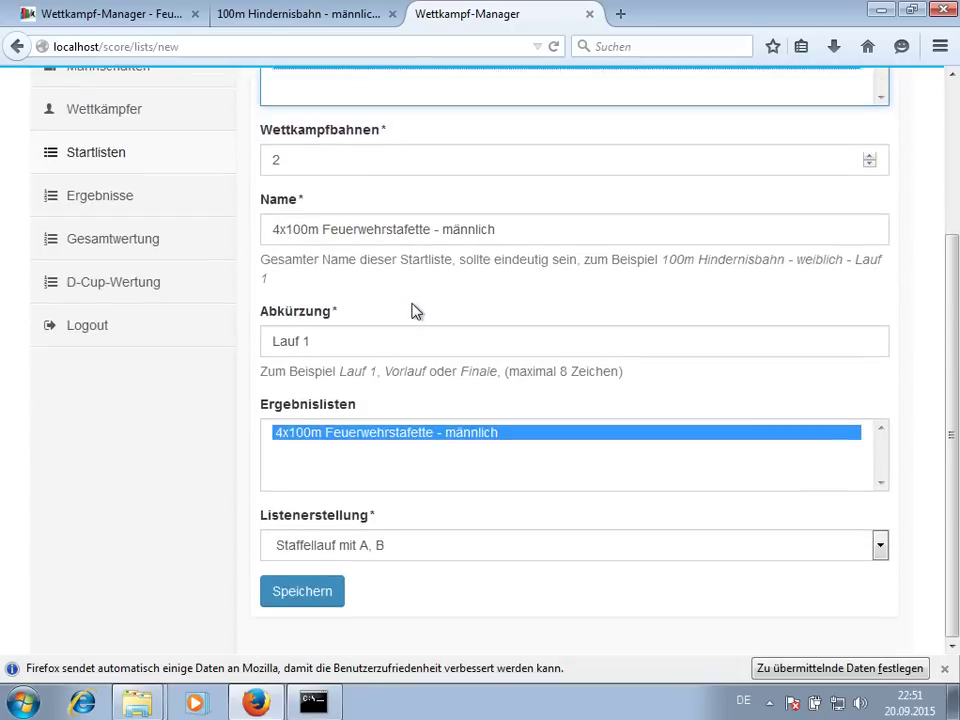
{"action": "scroll", "coordinate": [415, 311], "scroll_direction": "up", "scroll_amount": 2}
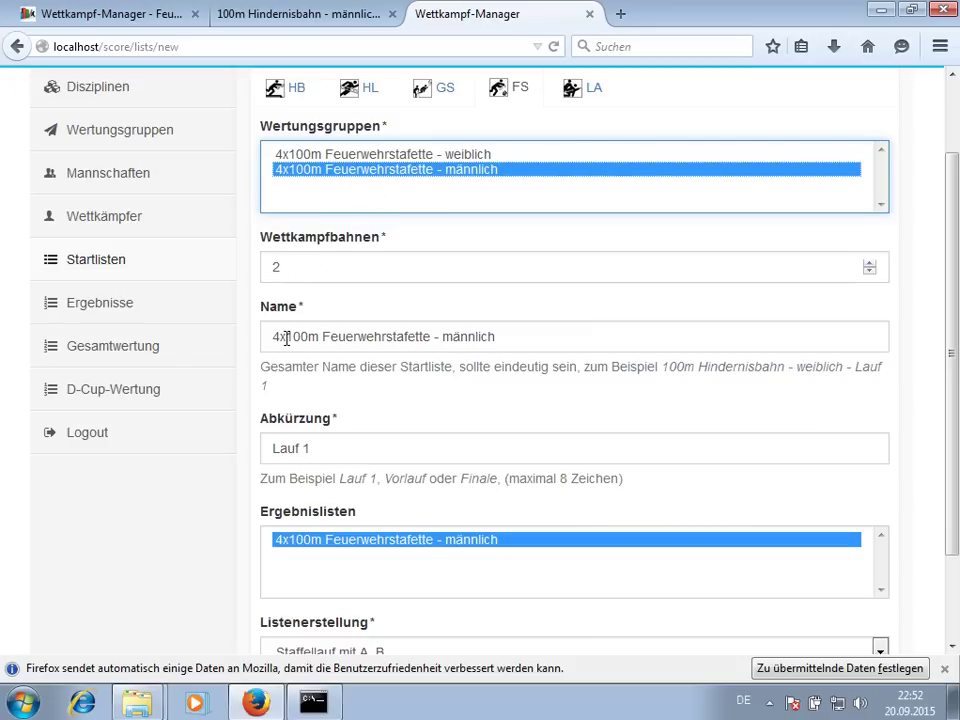
{"action": "scroll", "coordinate": [339, 394], "scroll_direction": "down", "scroll_amount": 2}
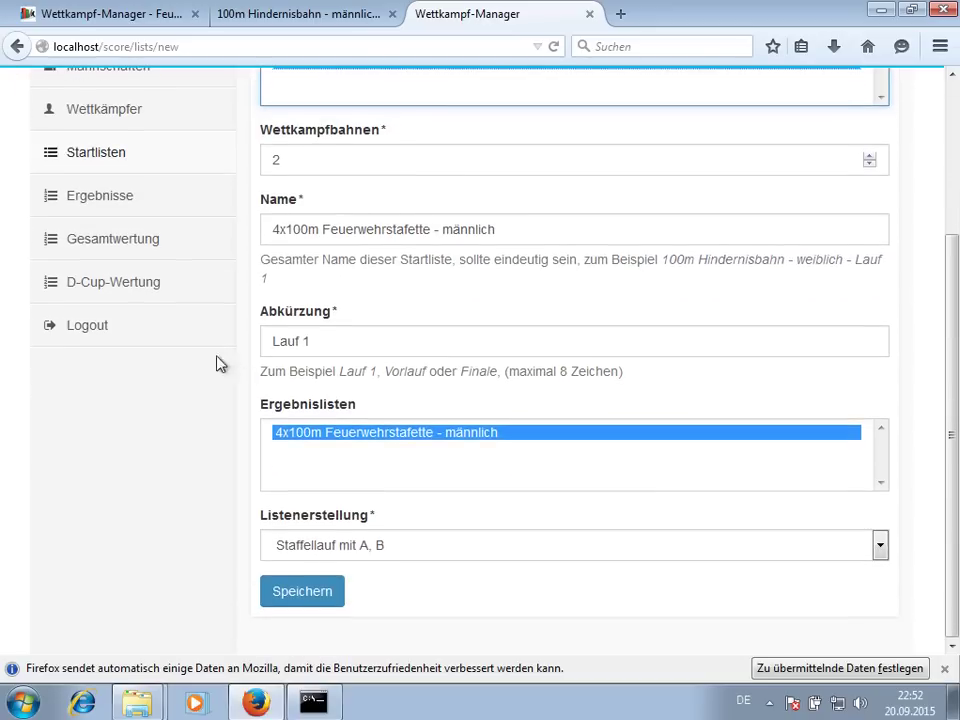
- Shorten the abbreviation to Lauf, keep relay ordering A, B, and save the list
{"action": "left_click", "coordinate": [315, 347]}
{"action": "key", "text": "BackSpace"}
{"action": "key", "text": "BackSpace"}
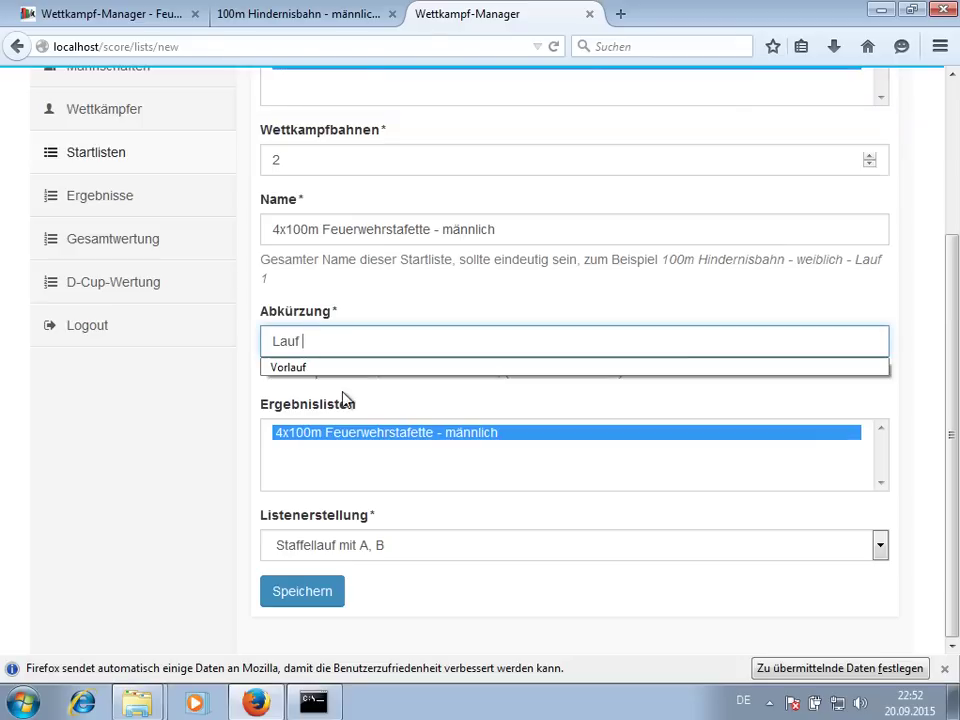
{"action": "key", "text": "Escape"}
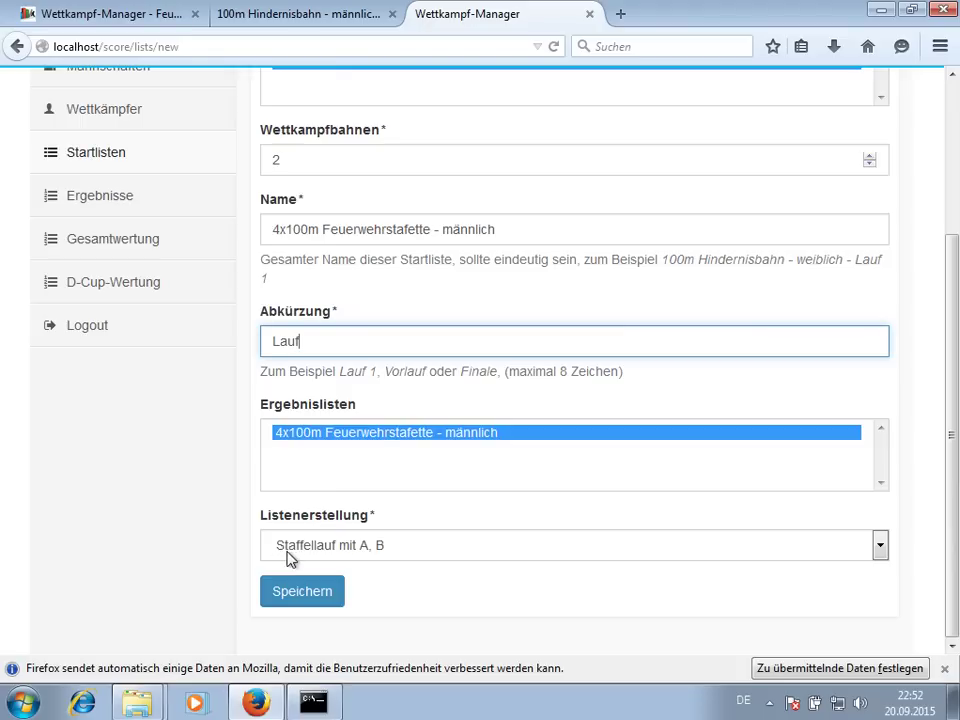
{"action": "left_click", "coordinate": [322, 556]}
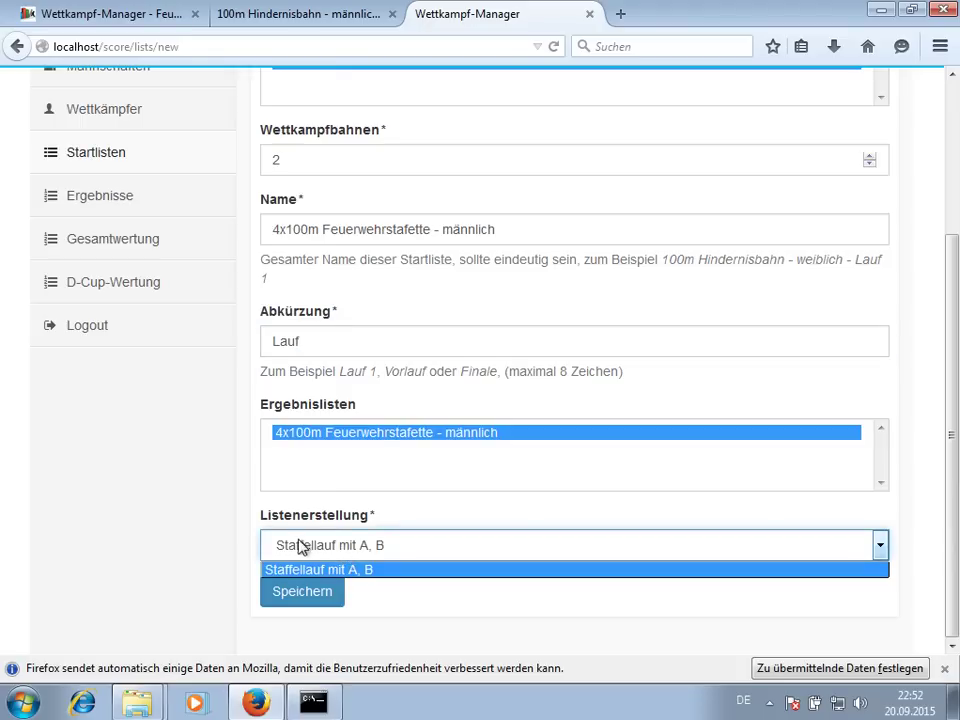
{"action": "left_click", "coordinate": [330, 551]}
{"action": "left_click", "coordinate": [313, 593]}
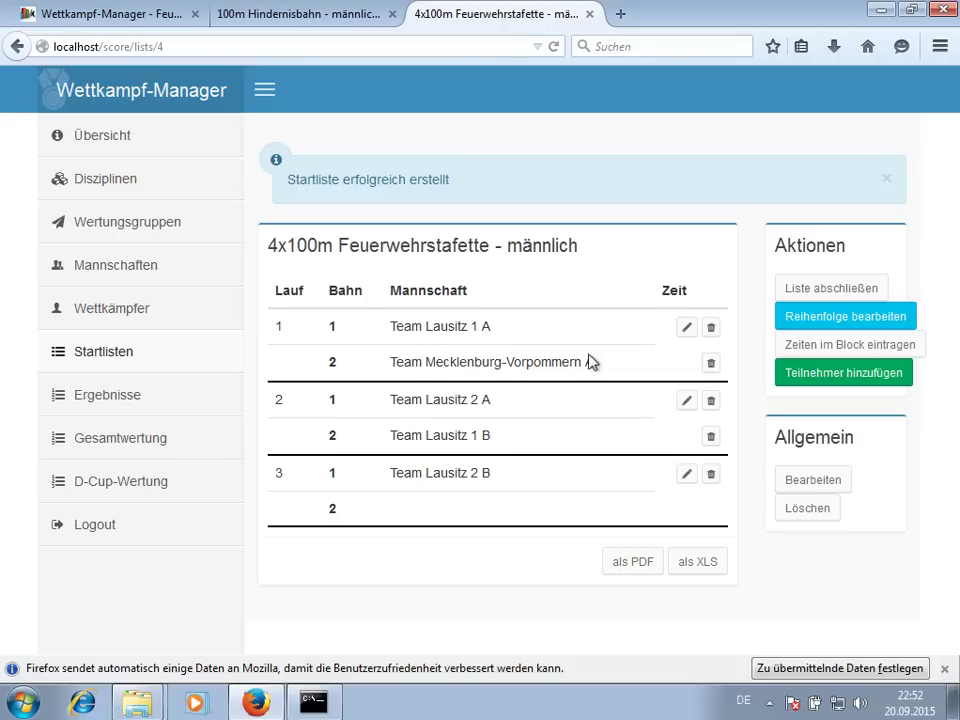
- Delete the men's relay start list, confirming with OK
{"action": "left_click", "coordinate": [820, 509]}
{"action": "left_click", "coordinate": [586, 326]}
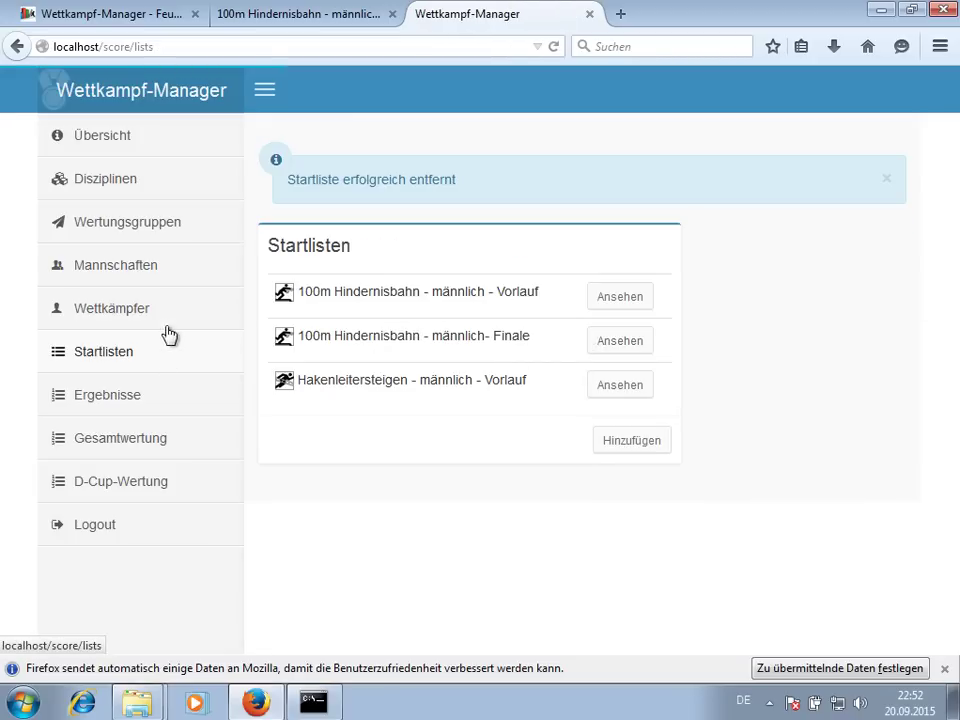
{"action": "left_click", "coordinate": [154, 272]}
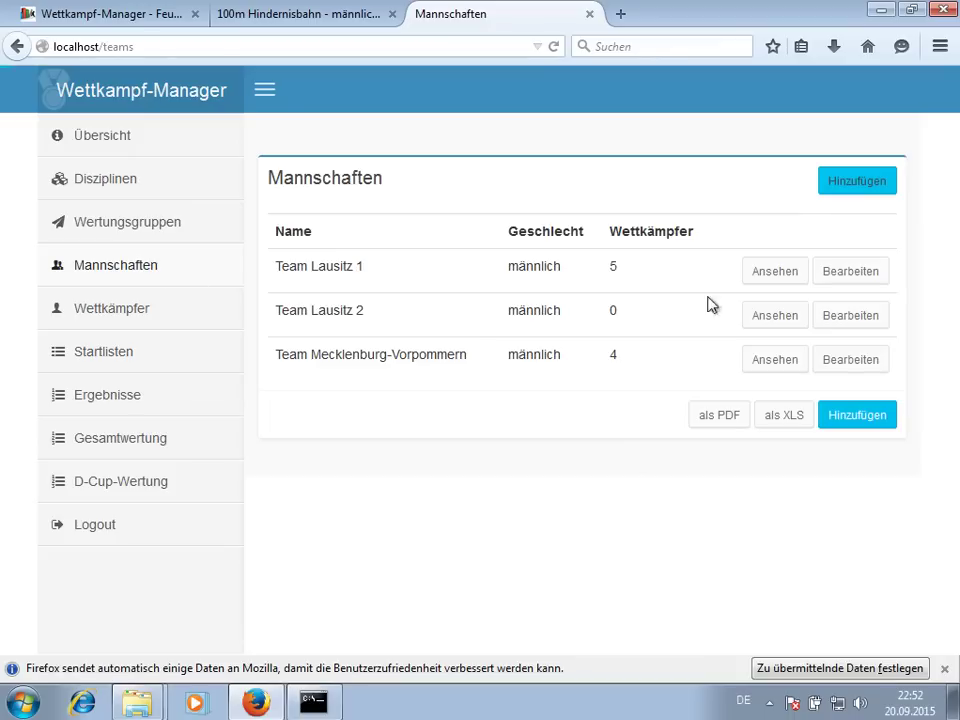
- Add the team FF Taura with its gender set, then start another new start list
{"action": "left_click", "coordinate": [857, 189]}
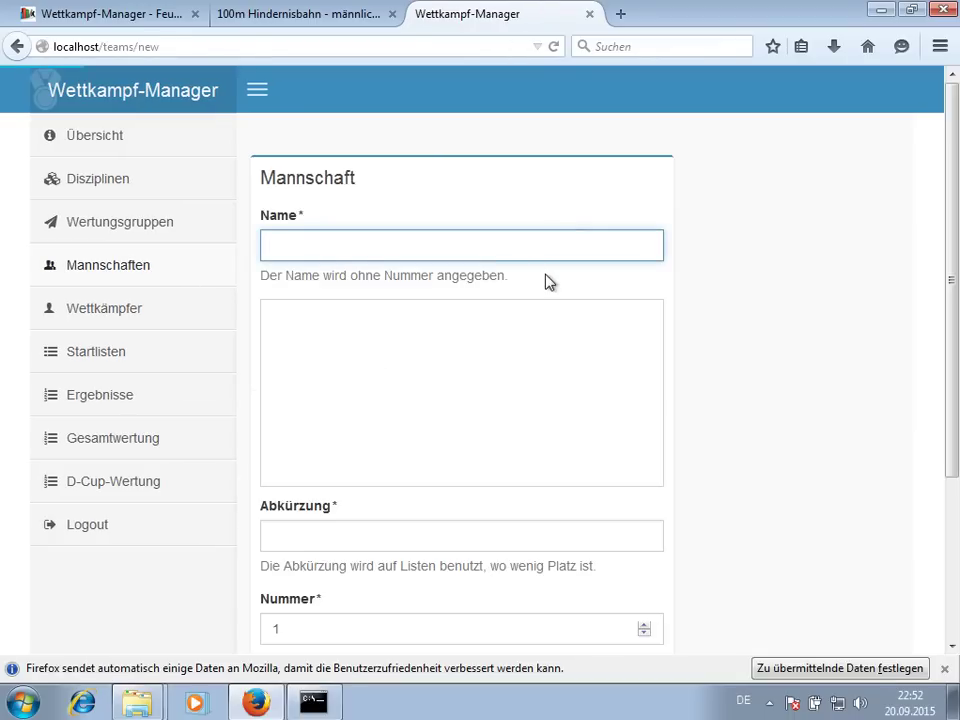
{"action": "type", "text": "tau"}
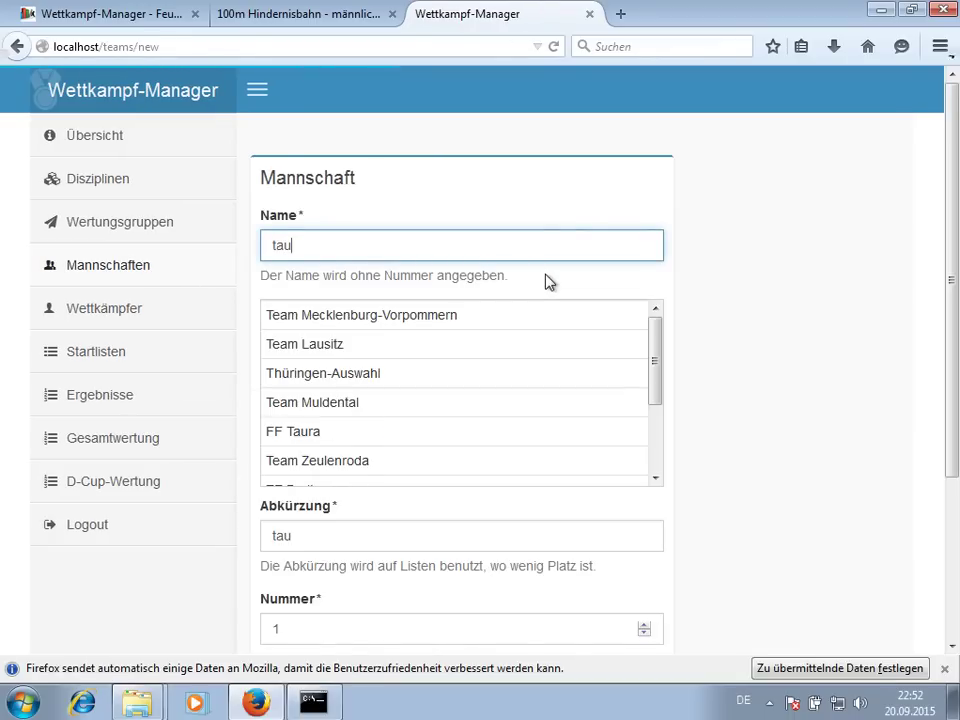
{"action": "type", "text": "ra"}
{"action": "left_click", "coordinate": [517, 318]}
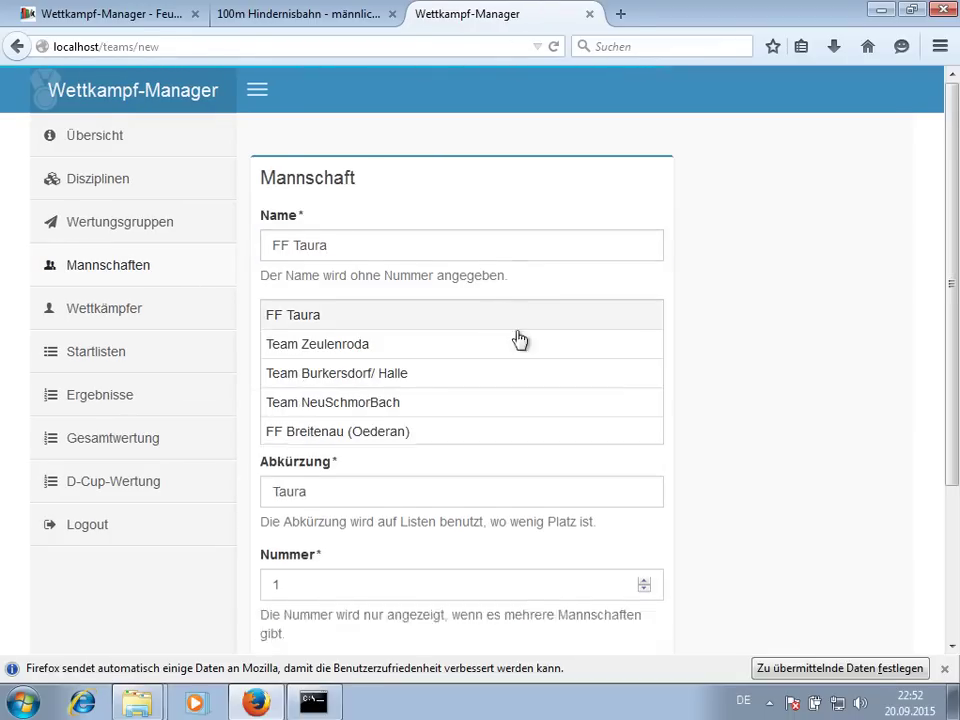
{"action": "left_click", "coordinate": [319, 528]}
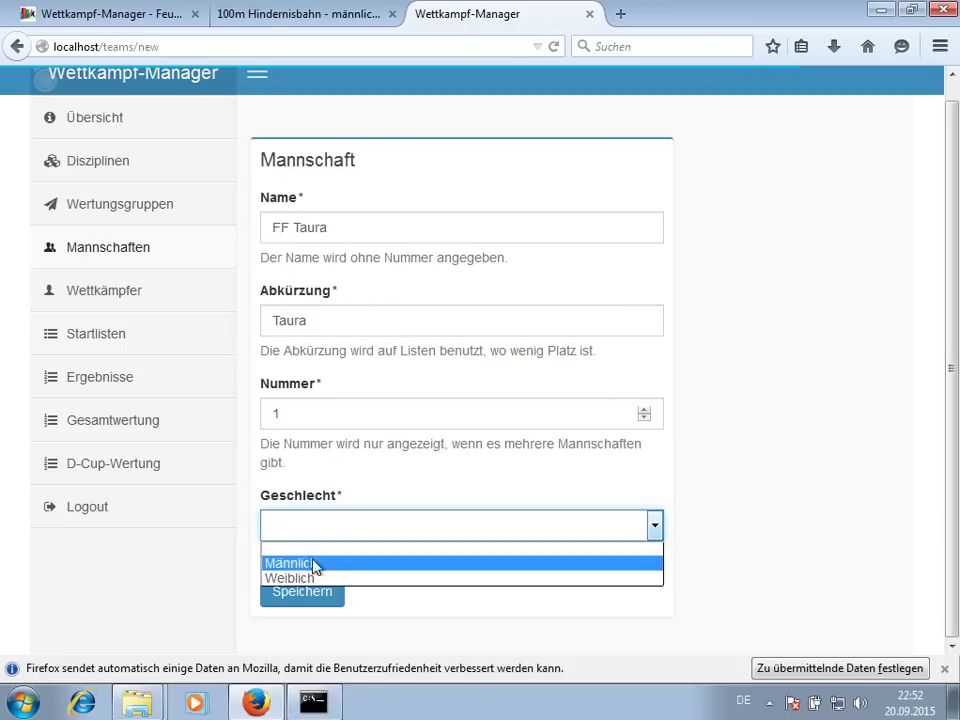
{"action": "left_click", "coordinate": [315, 576]}
{"action": "left_click", "coordinate": [300, 589]}
{"action": "left_click", "coordinate": [130, 352]}
{"action": "left_click", "coordinate": [633, 378]}
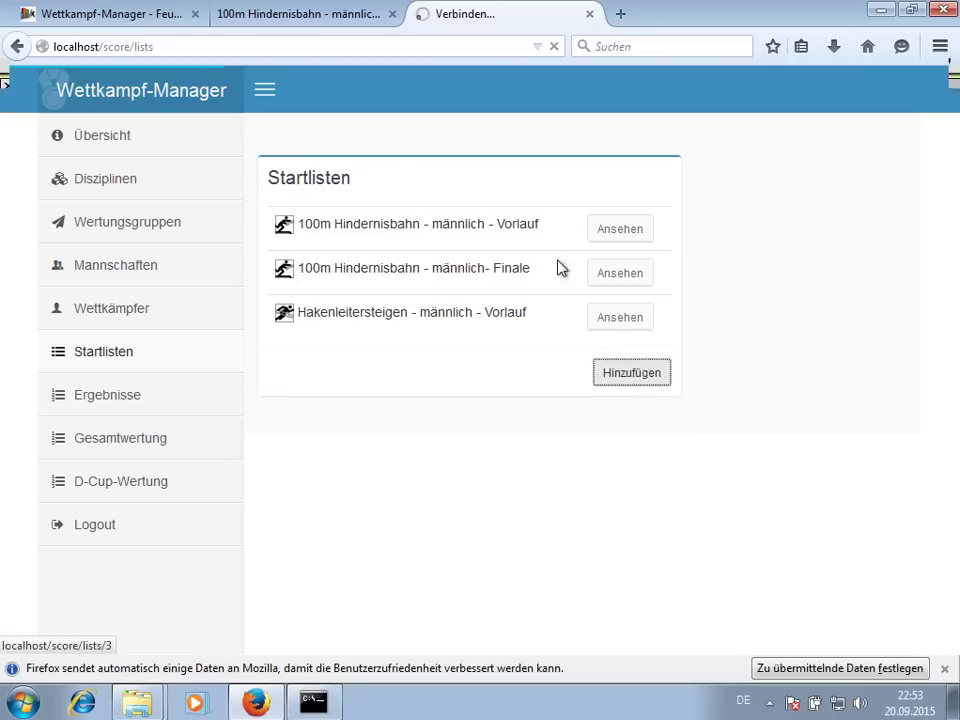
- Select both 4x100m Feuerwehrstafette groups and name the list '4x100m - gemischt'
{"action": "left_click", "coordinate": [515, 180]}
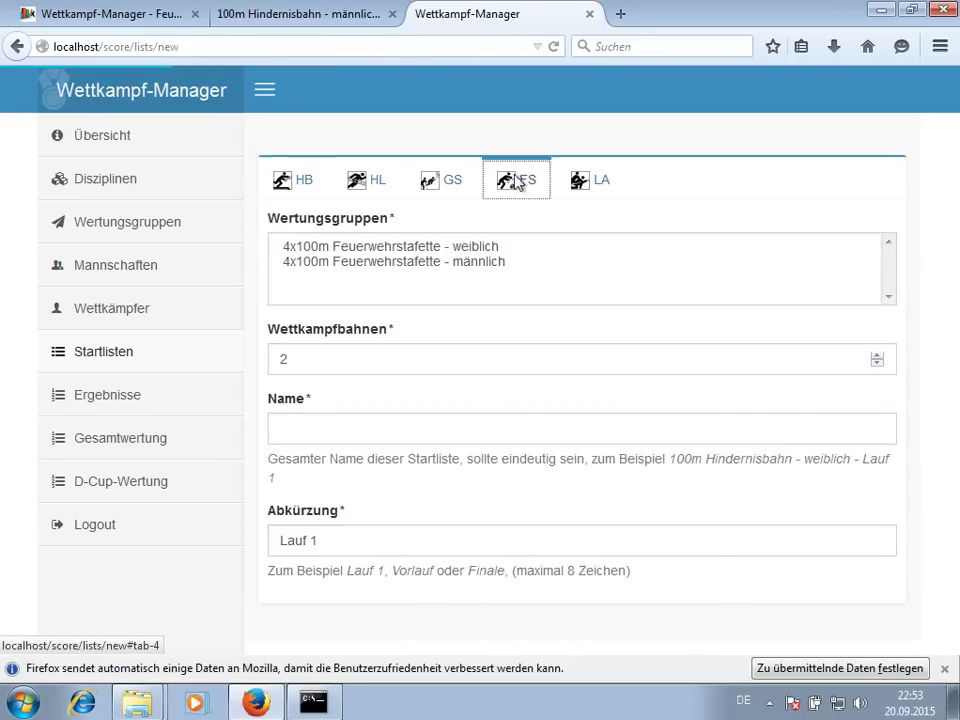
{"action": "left_click", "coordinate": [486, 248]}
{"action": "left_click", "coordinate": [486, 261], "text": "ctrl"}
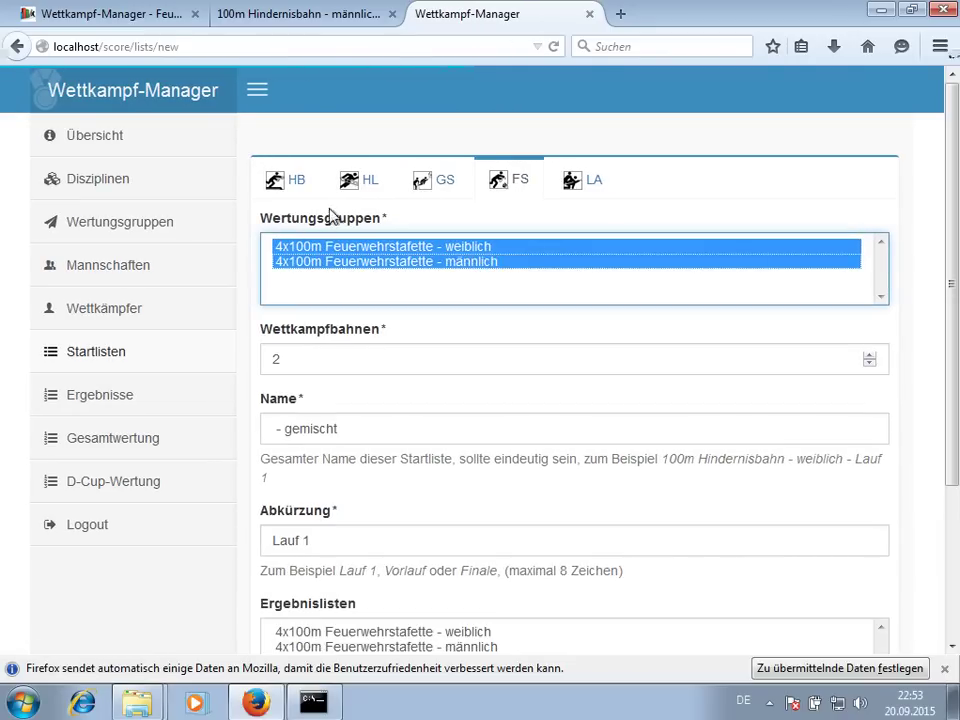
{"action": "left_click", "coordinate": [313, 428]}
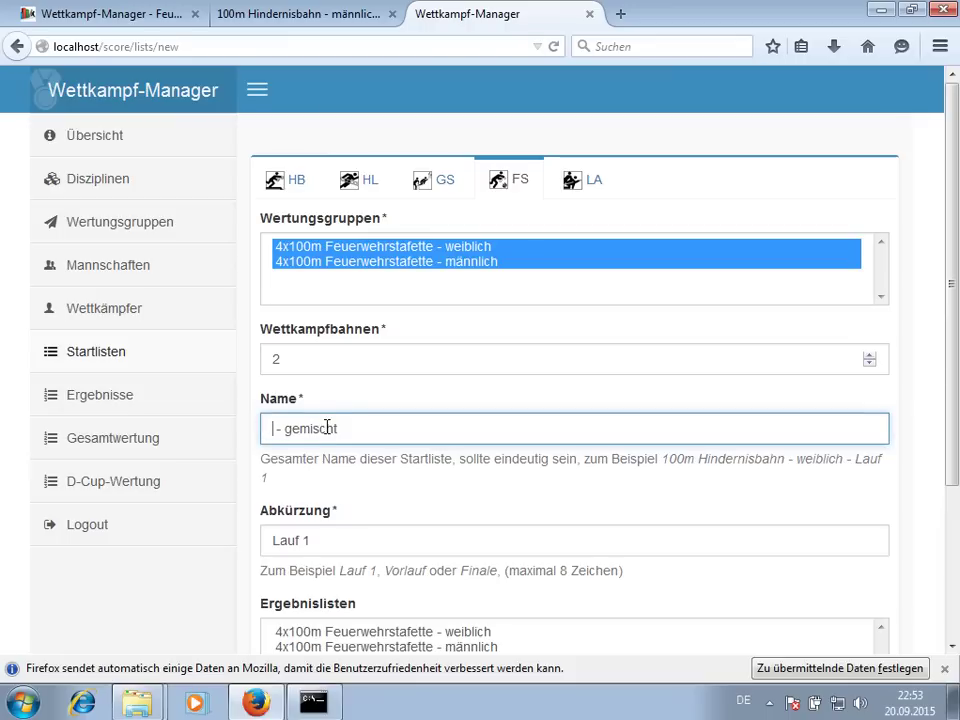
{"action": "type", "text": "4x100m"}
{"action": "key", "text": "Delete"}
{"action": "key", "text": "Delete"}
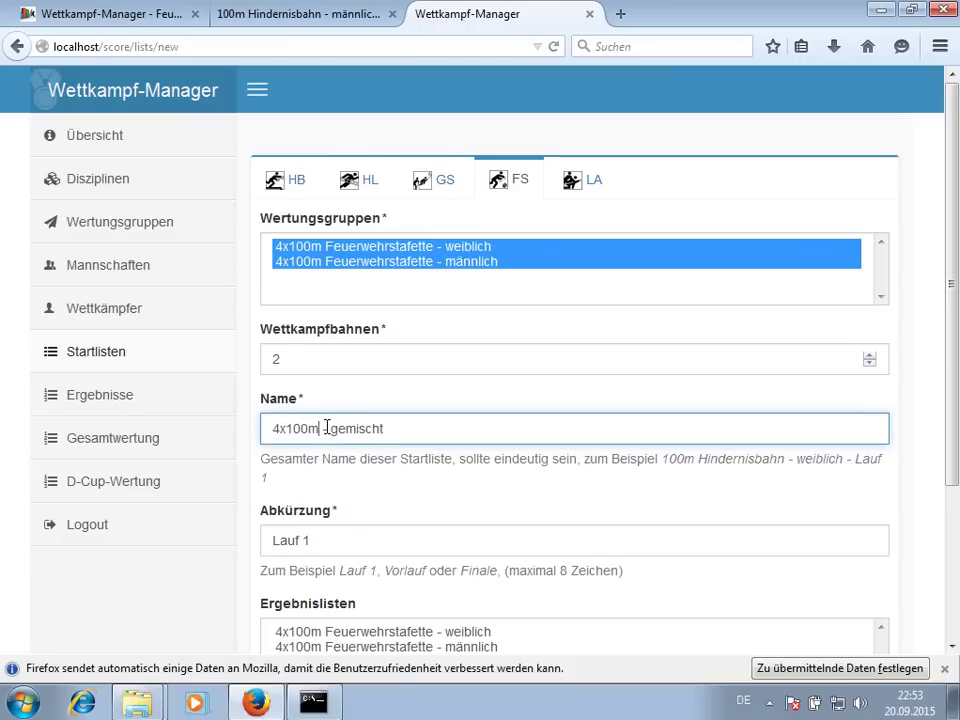
- Set the abbreviation to Lauf, include both relay result lists, and save
{"action": "scroll", "coordinate": [330, 470], "scroll_direction": "down", "scroll_amount": 3}
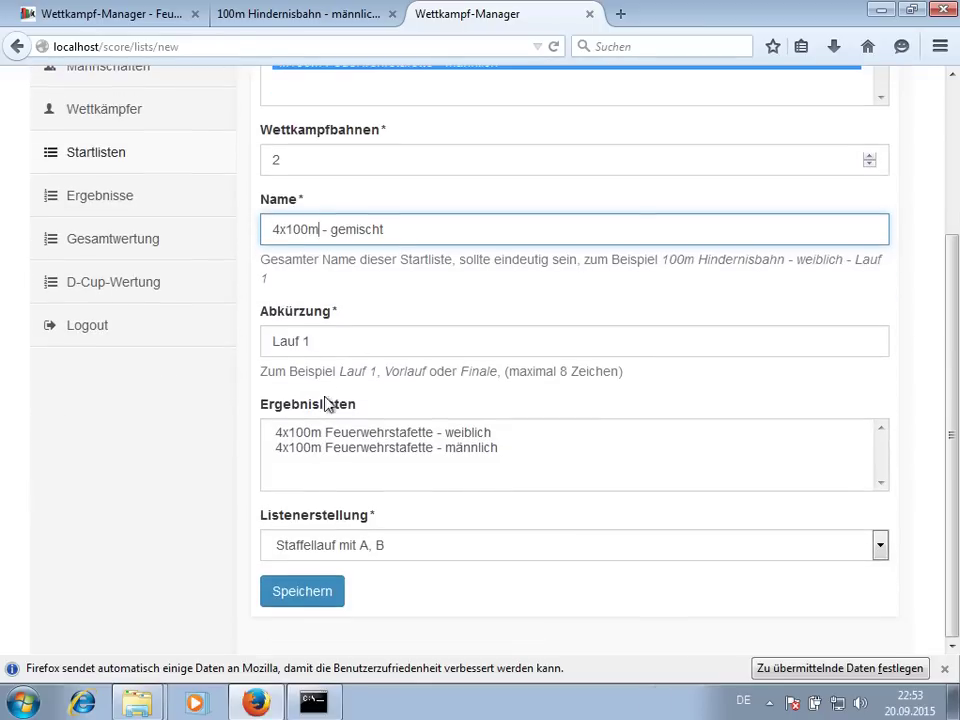
{"action": "left_click", "coordinate": [340, 341]}
{"action": "key", "text": "BackSpace"}
{"action": "key", "text": "BackSpace"}
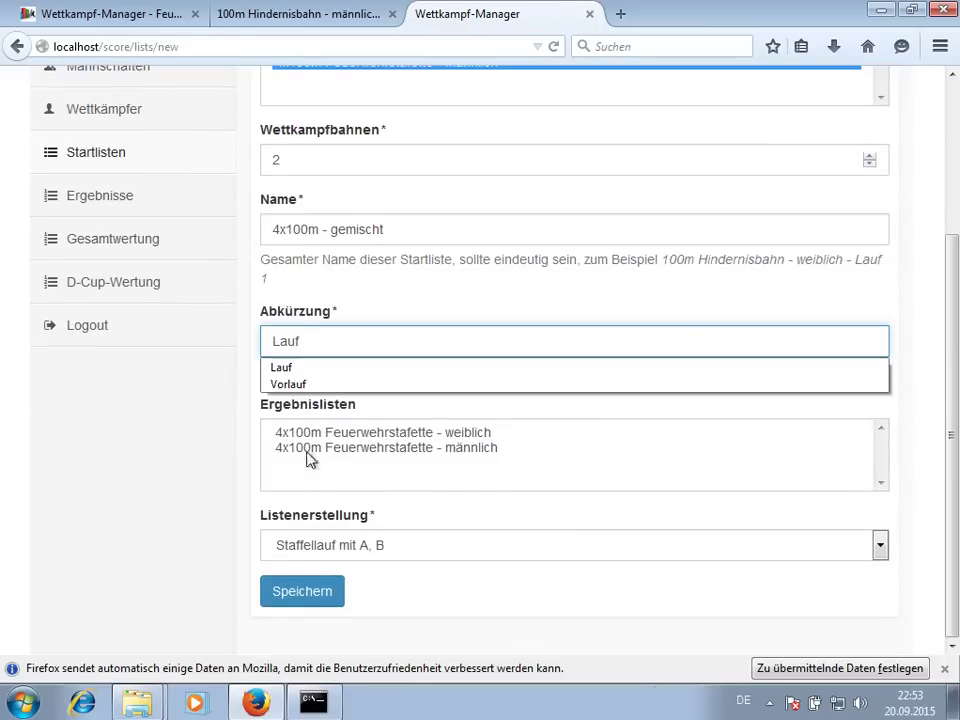
{"action": "left_click_drag", "start_coordinate": [311, 432], "coordinate": [311, 446]}
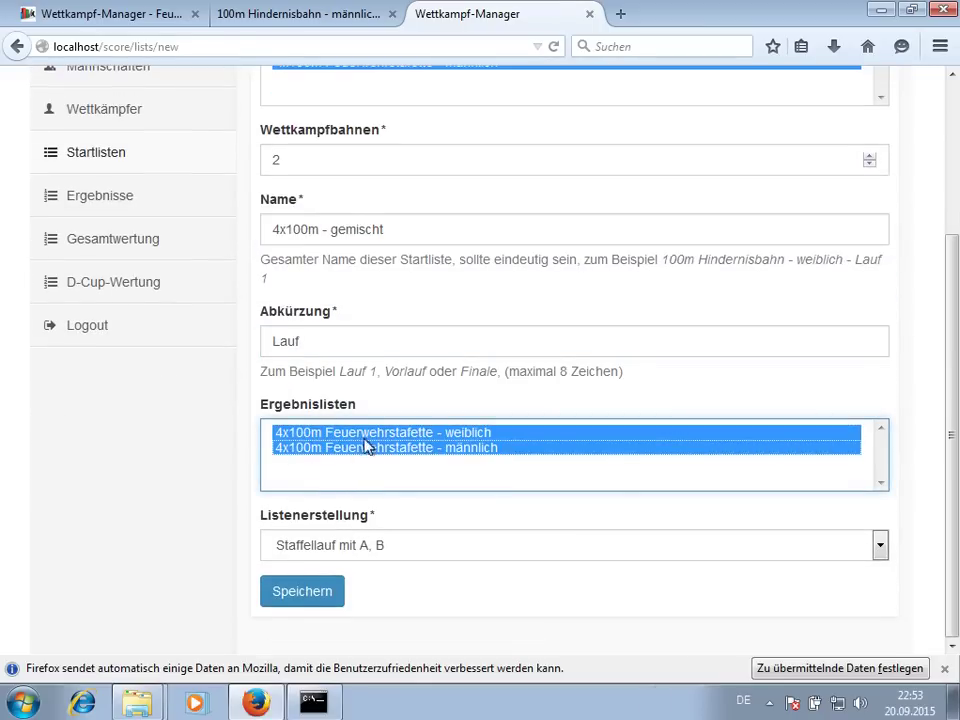
{"action": "left_click", "coordinate": [333, 598]}
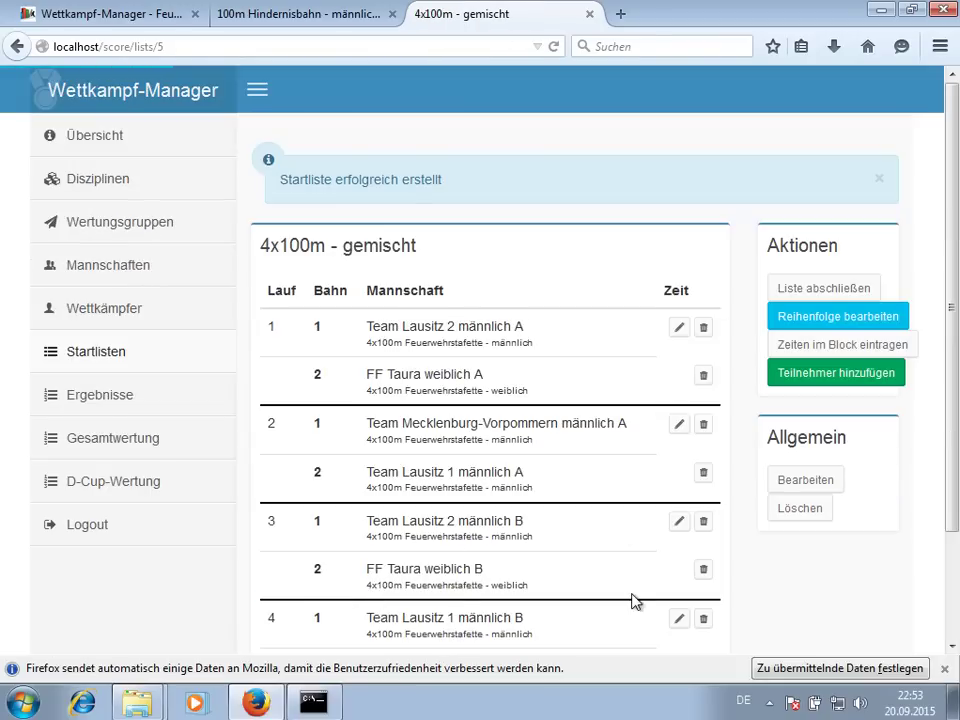
{"action": "scroll", "coordinate": [561, 332], "scroll_direction": "down", "scroll_amount": 2}
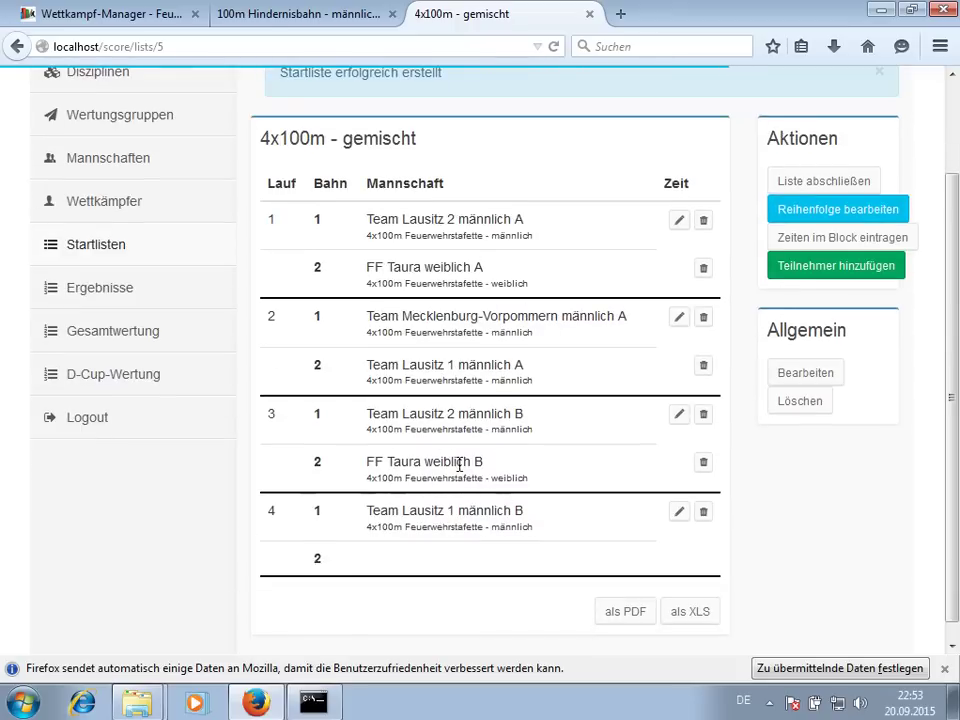
- Drag FF Taura A and B into lane 1 of heats 1 and 2, shift the empty lanes, and save
{"action": "left_click", "coordinate": [823, 212]}
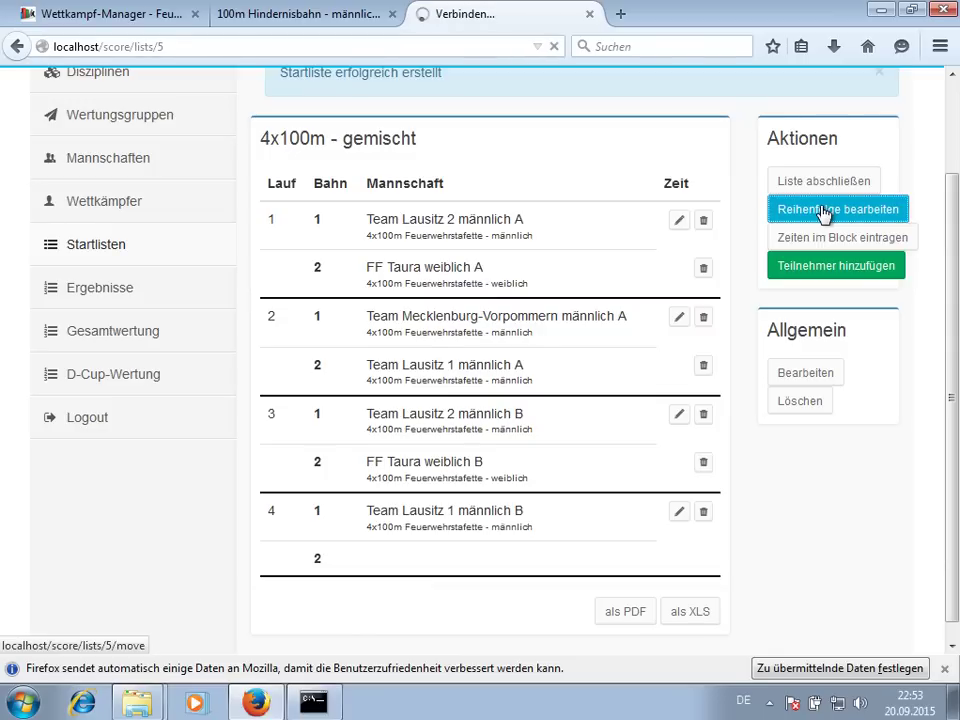
{"action": "left_click_drag", "start_coordinate": [489, 321], "coordinate": [493, 272]}
{"action": "left_click_drag", "start_coordinate": [486, 514], "coordinate": [540, 379]}
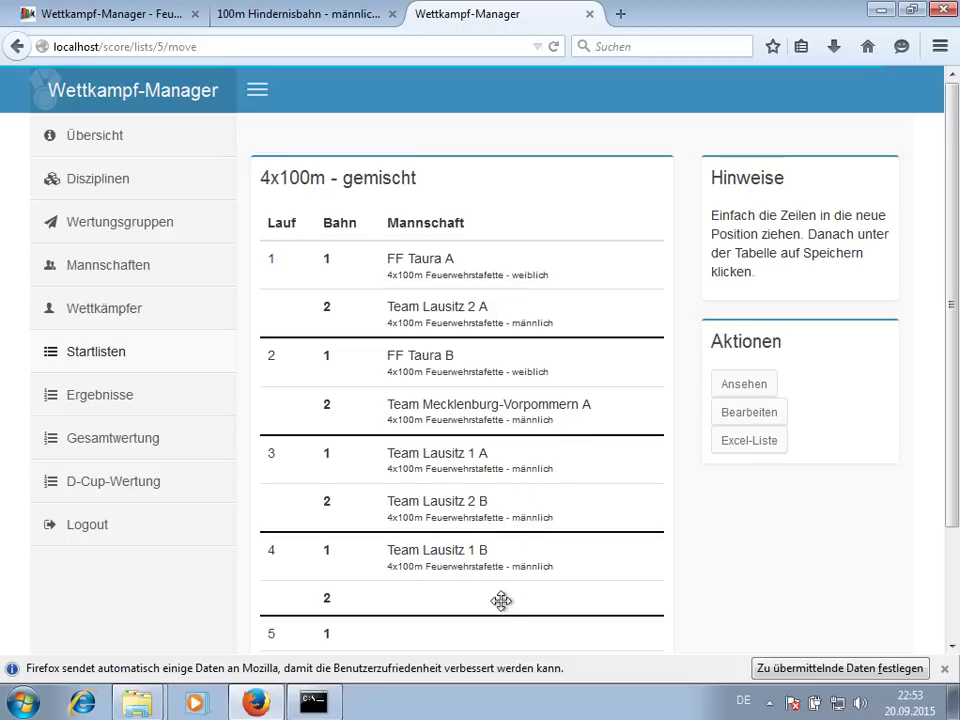
{"action": "left_click_drag", "start_coordinate": [497, 604], "coordinate": [590, 440]}
{"action": "scroll", "coordinate": [615, 437], "scroll_direction": "down", "scroll_amount": 2}
{"action": "left_click_drag", "start_coordinate": [566, 531], "coordinate": [591, 441]}
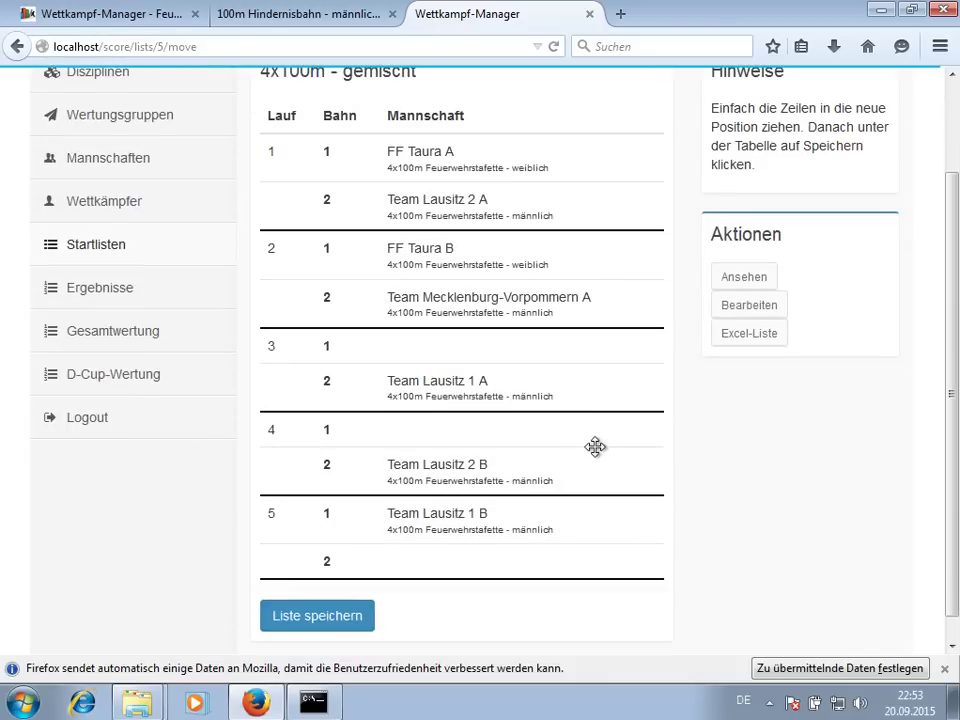
{"action": "left_click_drag", "start_coordinate": [540, 559], "coordinate": [570, 529]}
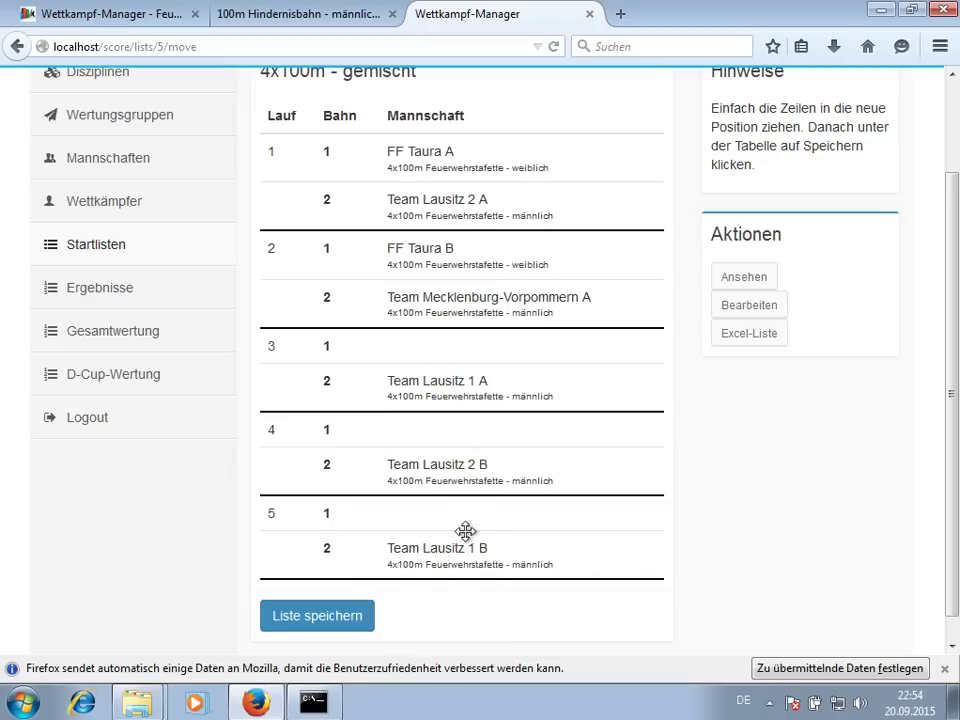
{"action": "left_click", "coordinate": [345, 615]}
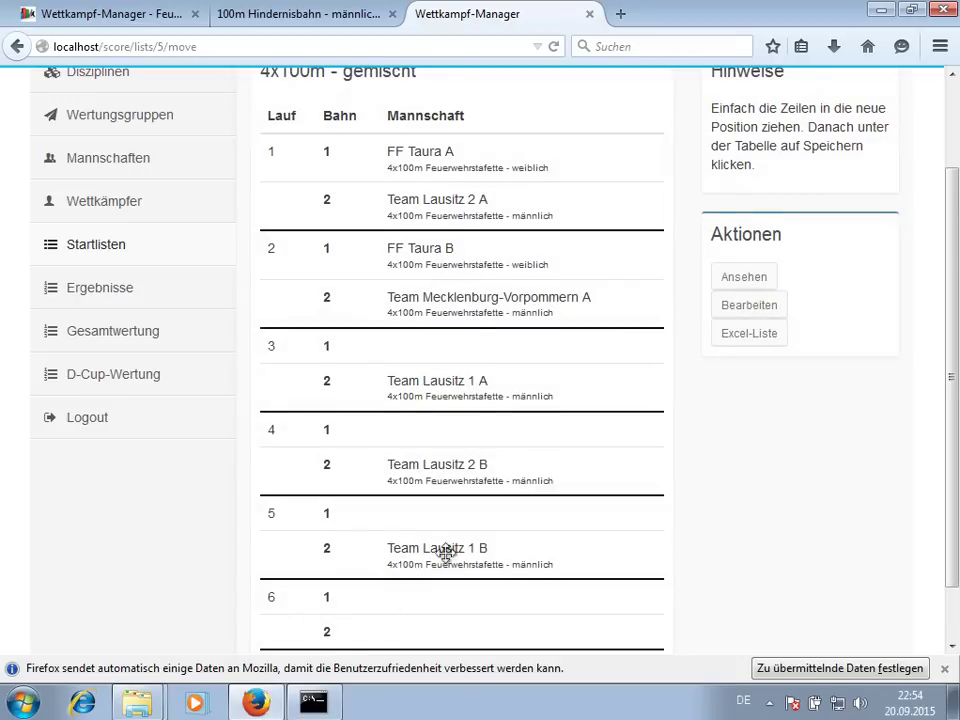
- Review the reordered 4x100m - gemischt list across its 5 heats and open block time entry
{"action": "scroll", "coordinate": [444, 553], "scroll_direction": "down", "scroll_amount": 1}
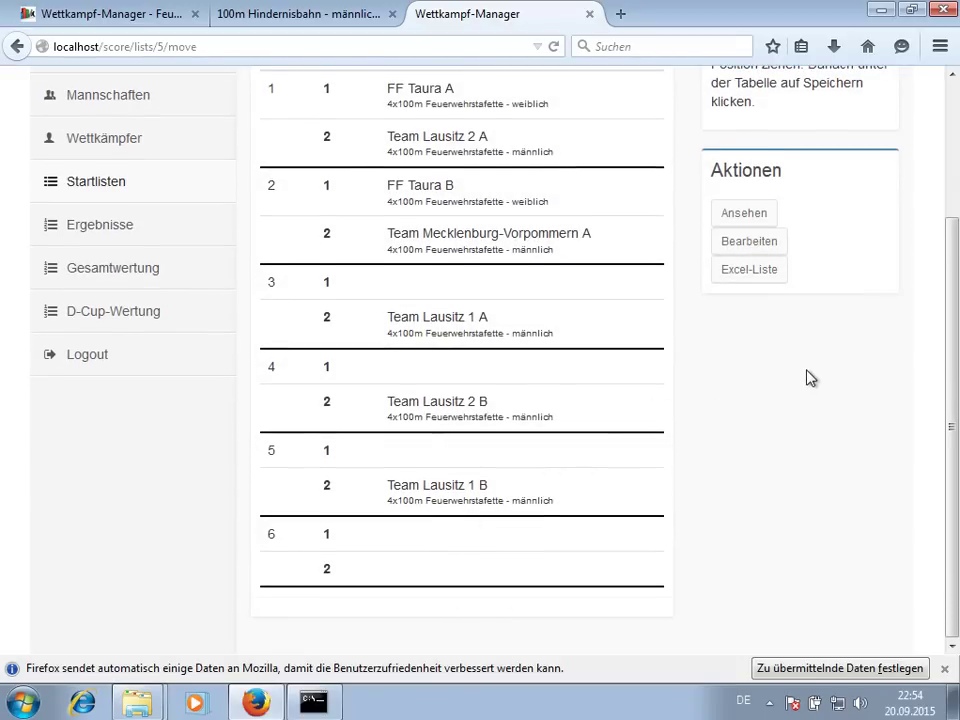
{"action": "scroll", "coordinate": [800, 383], "scroll_direction": "up", "scroll_amount": 2}
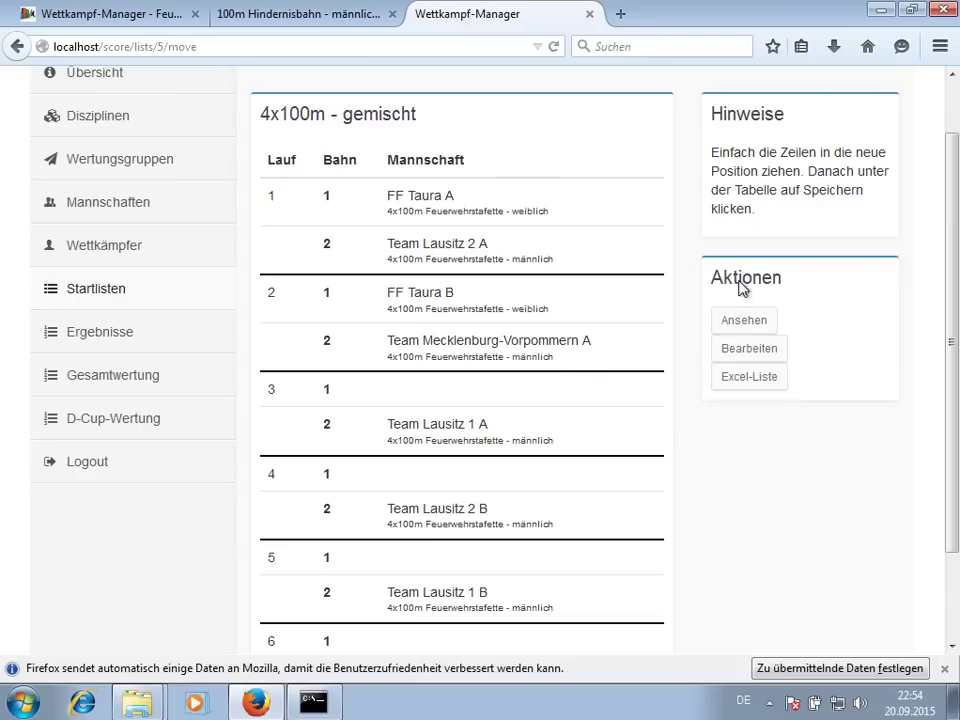
{"action": "left_click", "coordinate": [748, 322]}
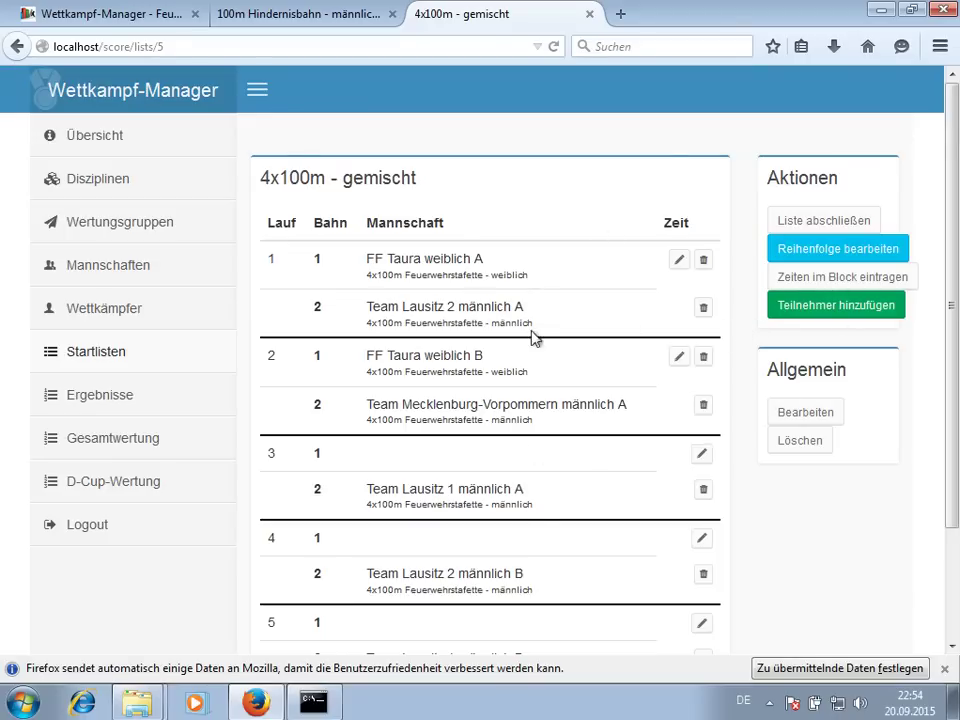
{"action": "scroll", "coordinate": [717, 310], "scroll_direction": "down", "scroll_amount": 3}
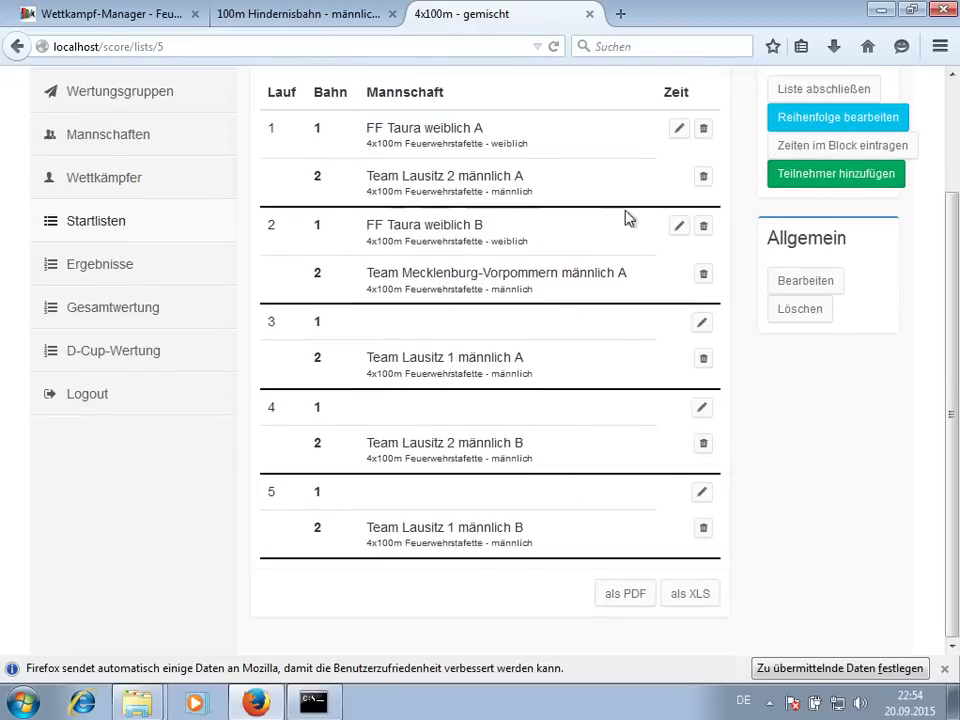
{"action": "left_click", "coordinate": [799, 147]}
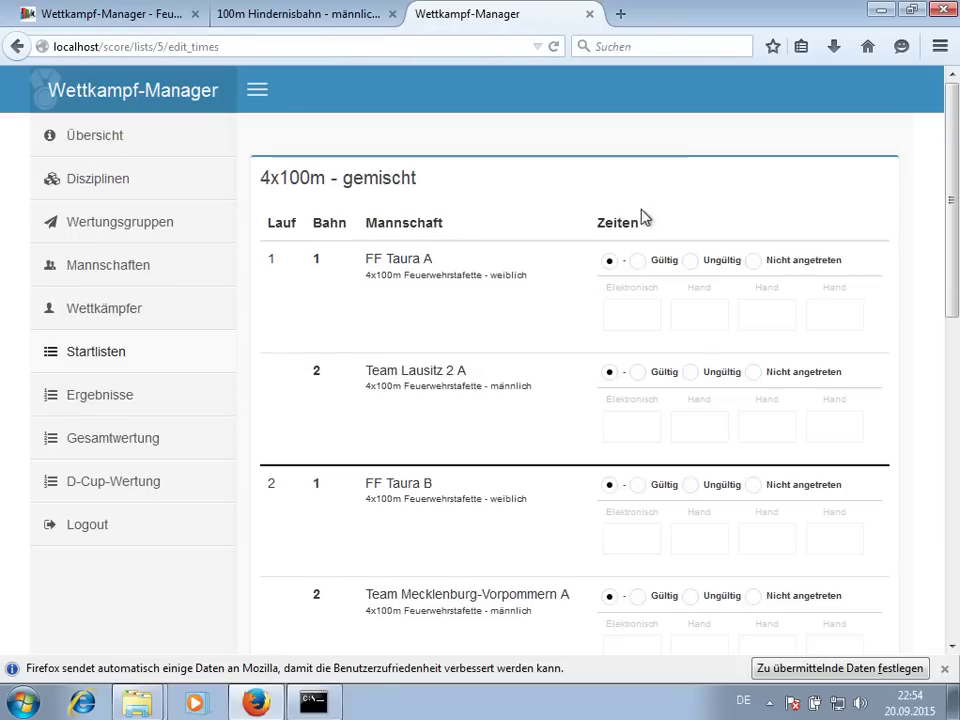
- Mark both FF Taura A and FF Taura B relay runs as invalid
{"action": "left_click", "coordinate": [712, 262]}
{"action": "left_click_drag", "start_coordinate": [710, 484], "coordinate": [716, 498]}
{"action": "left_click", "coordinate": [716, 498]}
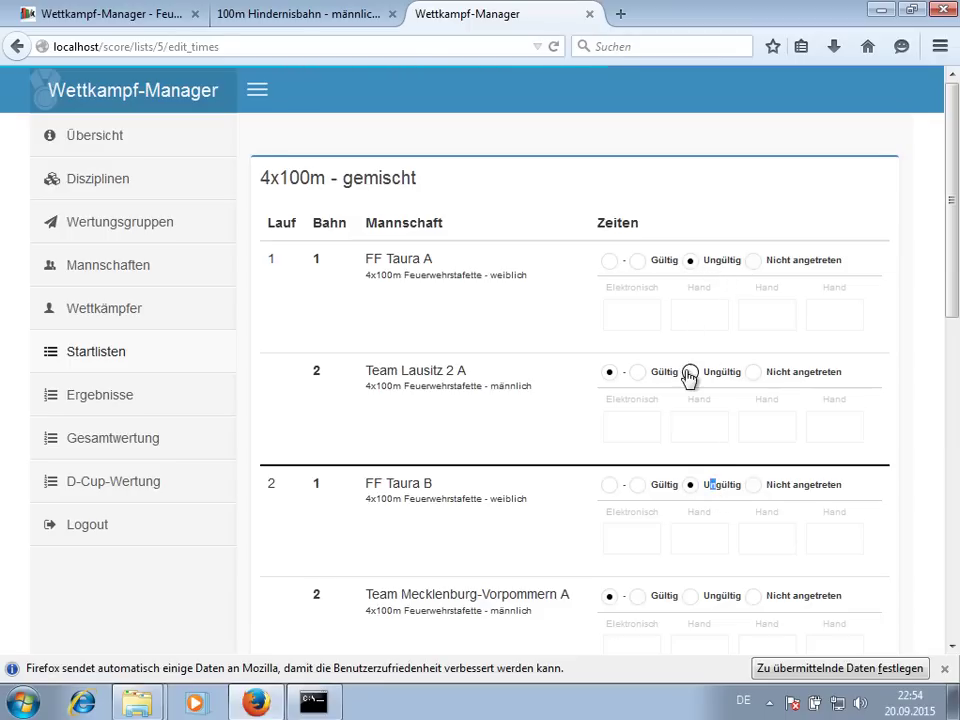
- Mark the men's relay teams valid with times 33,33, 44,44 and 77,77, and save
{"action": "left_click", "coordinate": [638, 372]}
{"action": "type", "text": "33,33"}
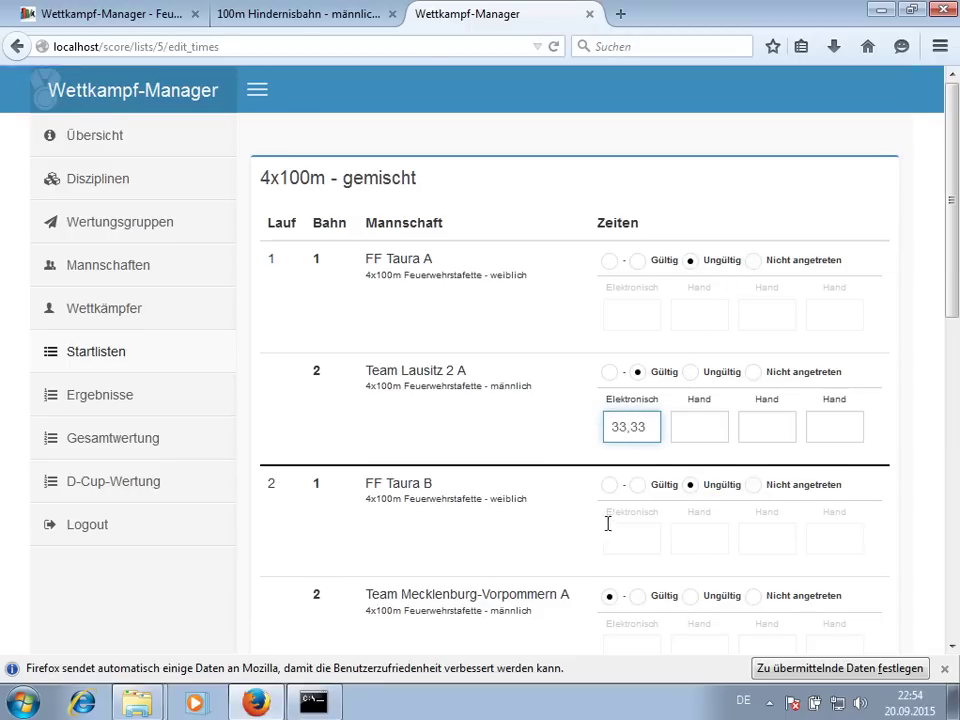
{"action": "scroll", "coordinate": [640, 510], "scroll_direction": "down", "scroll_amount": 3}
{"action": "left_click", "coordinate": [638, 381]}
{"action": "type", "text": "44,44"}
{"action": "scroll", "coordinate": [660, 424], "scroll_direction": "down", "scroll_amount": 6}
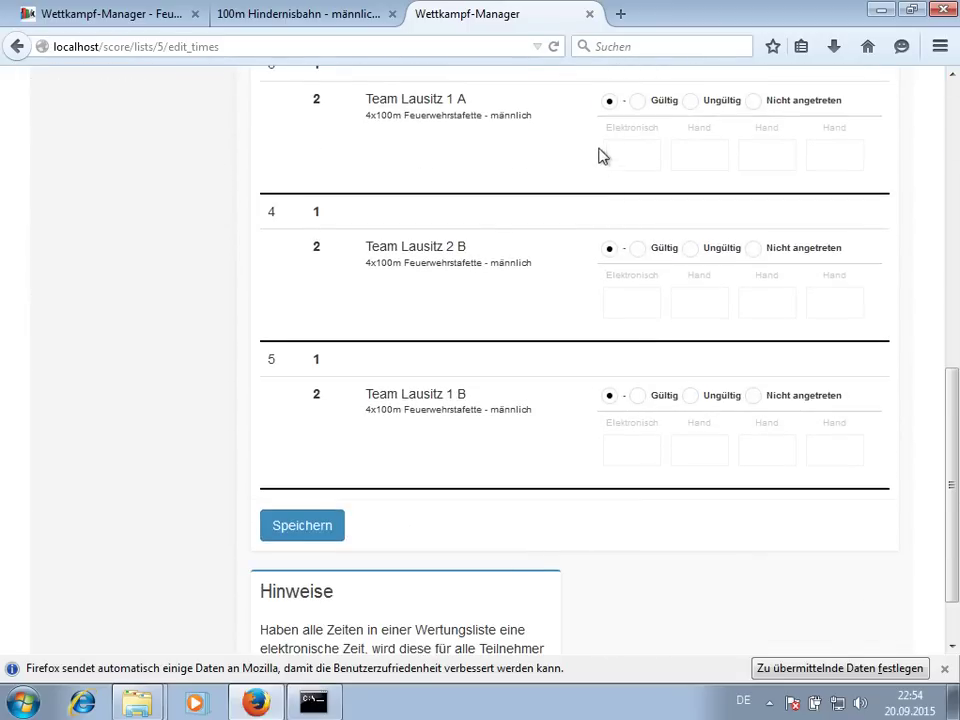
{"action": "left_click", "coordinate": [638, 102]}
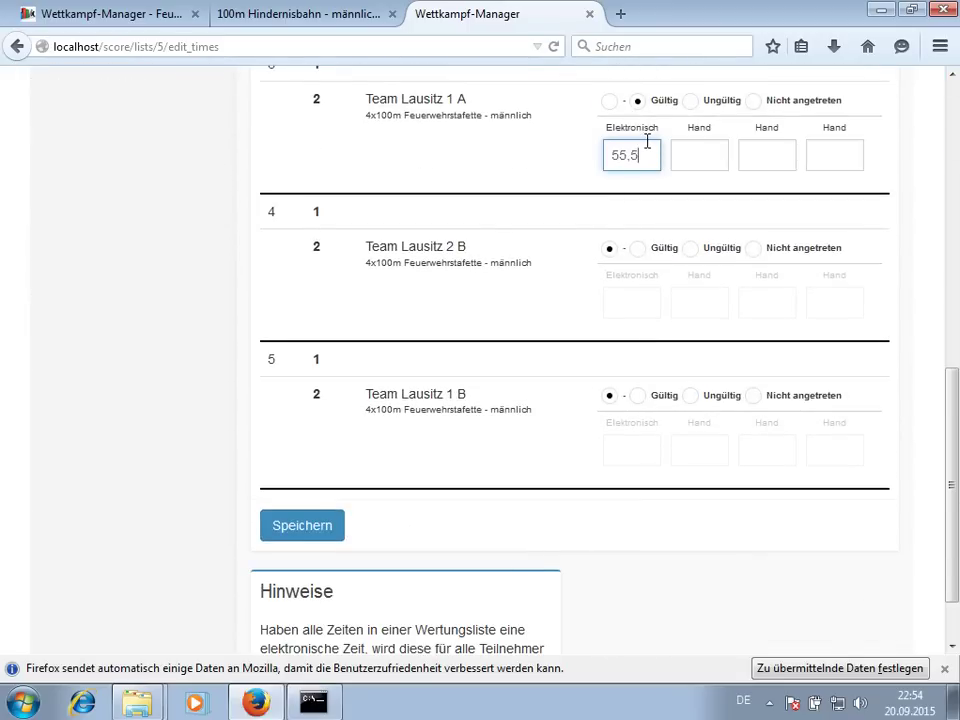
{"action": "left_click", "coordinate": [638, 248]}
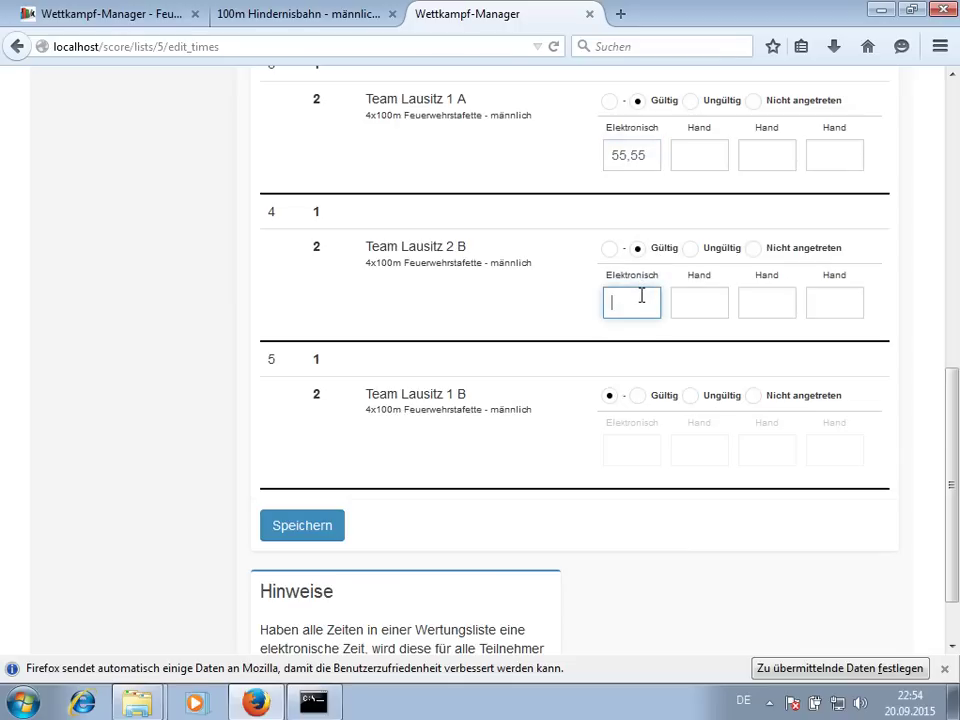
{"action": "left_click", "coordinate": [638, 396]}
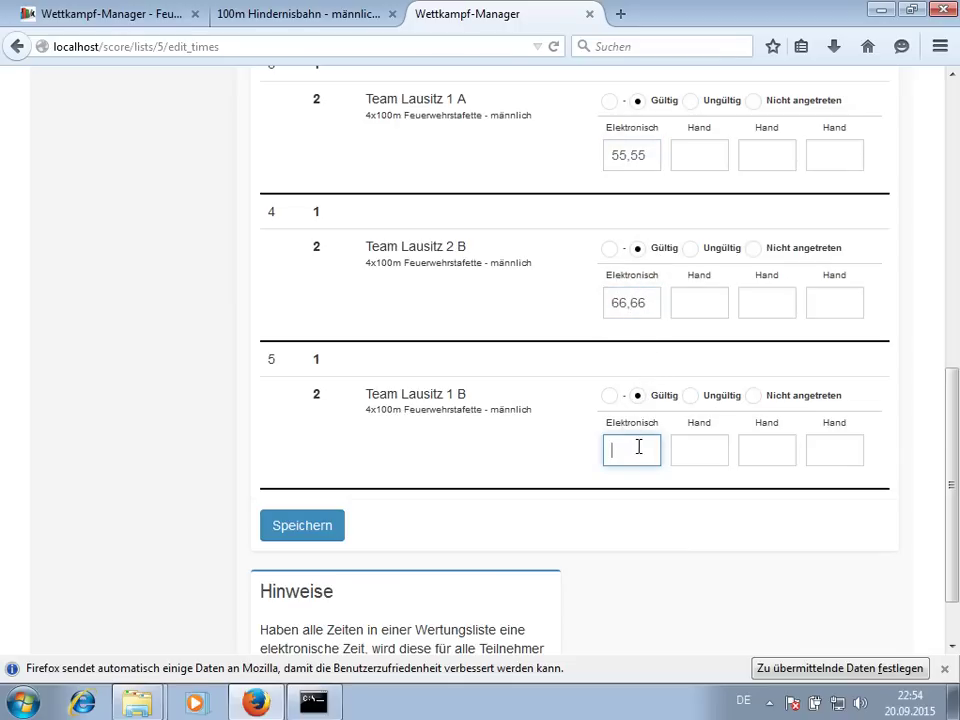
{"action": "type", "text": "77,77"}
{"action": "left_click", "coordinate": [287, 533]}
{"action": "middle_click", "coordinate": [160, 437]}
- Check the overall ranking with relay points, then begin adding a new start list
{"action": "left_click", "coordinate": [646, 24]}
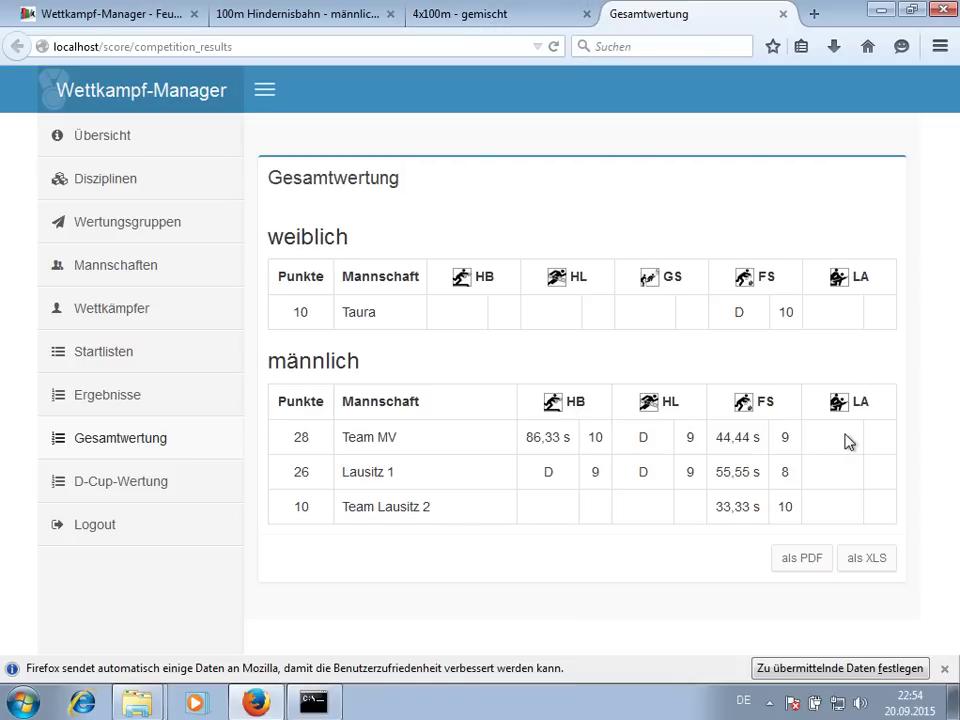
{"action": "left_click", "coordinate": [127, 346]}
{"action": "left_click", "coordinate": [623, 416]}
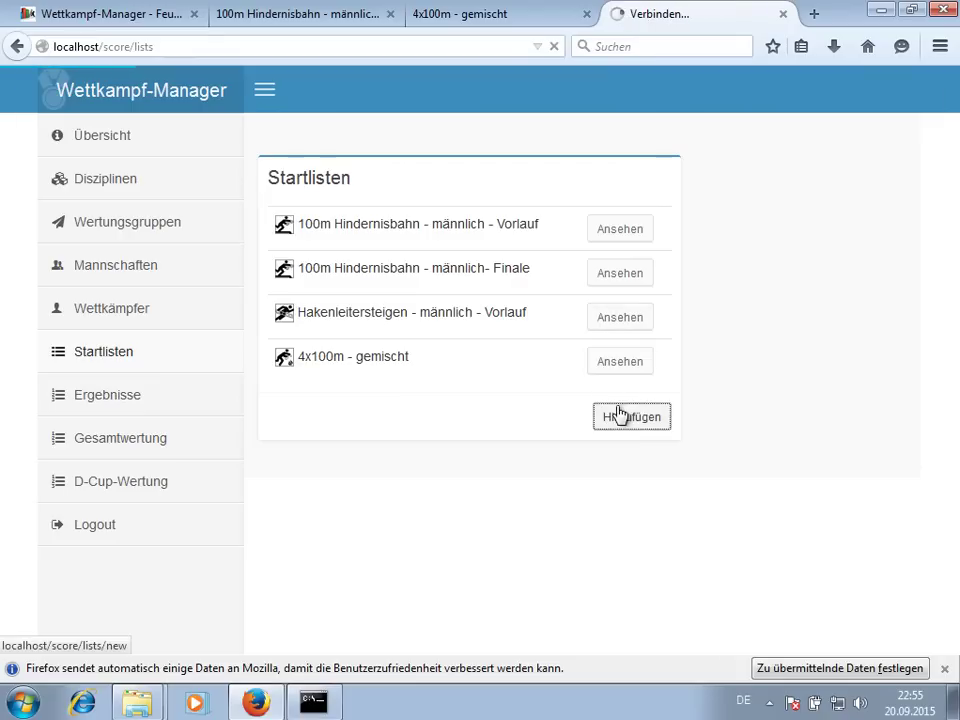
- Create a randomly ordered Löschangriff Nass - männlich start list with abbreviation 'Lauf'
{"action": "left_click", "coordinate": [599, 184]}
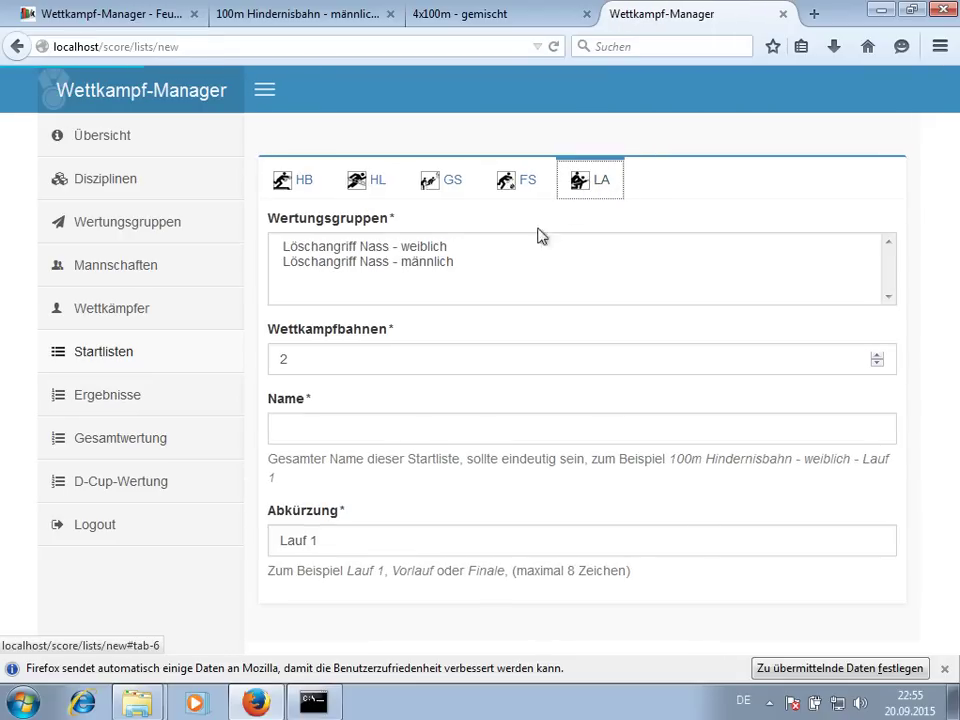
{"action": "left_click", "coordinate": [432, 266]}
{"action": "scroll", "coordinate": [326, 326], "scroll_direction": "down", "scroll_amount": 2}
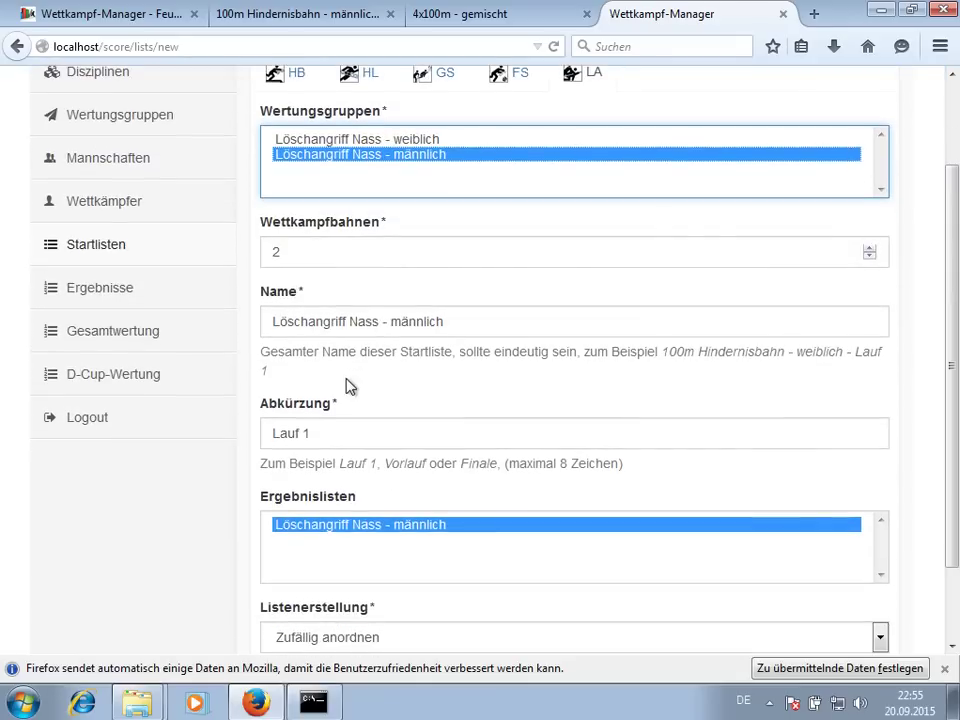
{"action": "scroll", "coordinate": [344, 423], "scroll_direction": "down", "scroll_amount": 2}
{"action": "left_click", "coordinate": [340, 341]}
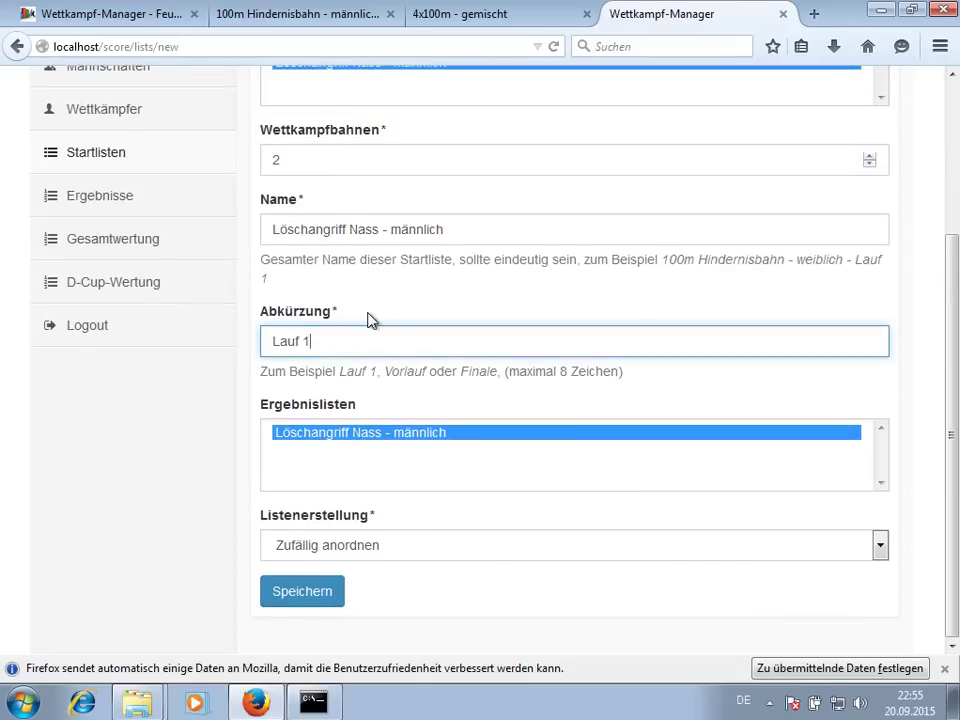
{"action": "type", "text": "Lauf"}
{"action": "left_click", "coordinate": [350, 552]}
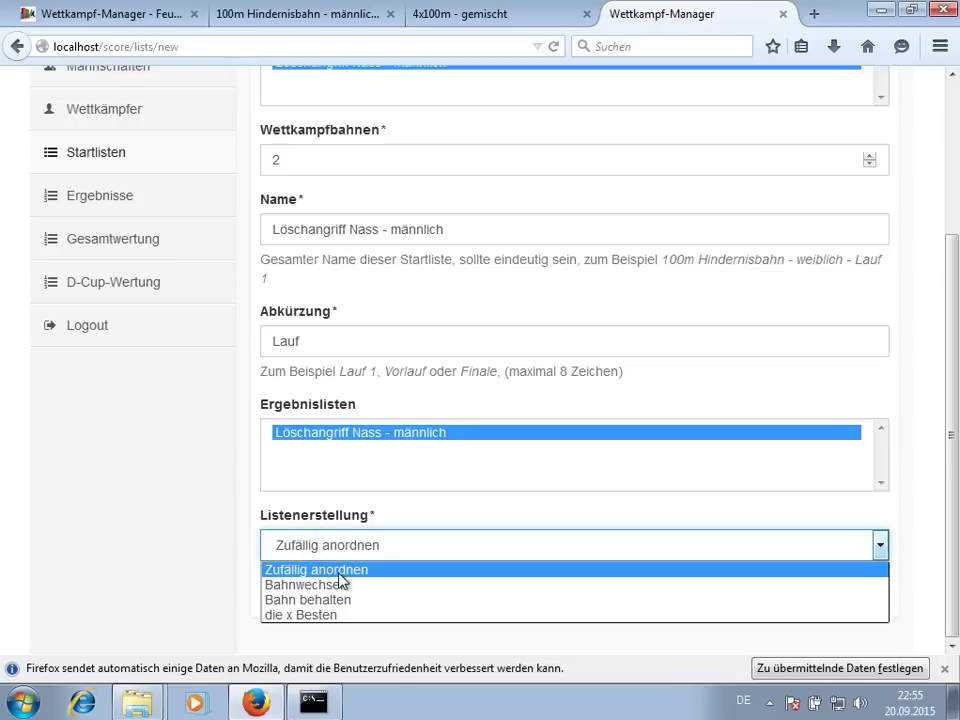
{"action": "left_click", "coordinate": [340, 574]}
{"action": "left_click", "coordinate": [342, 584]}
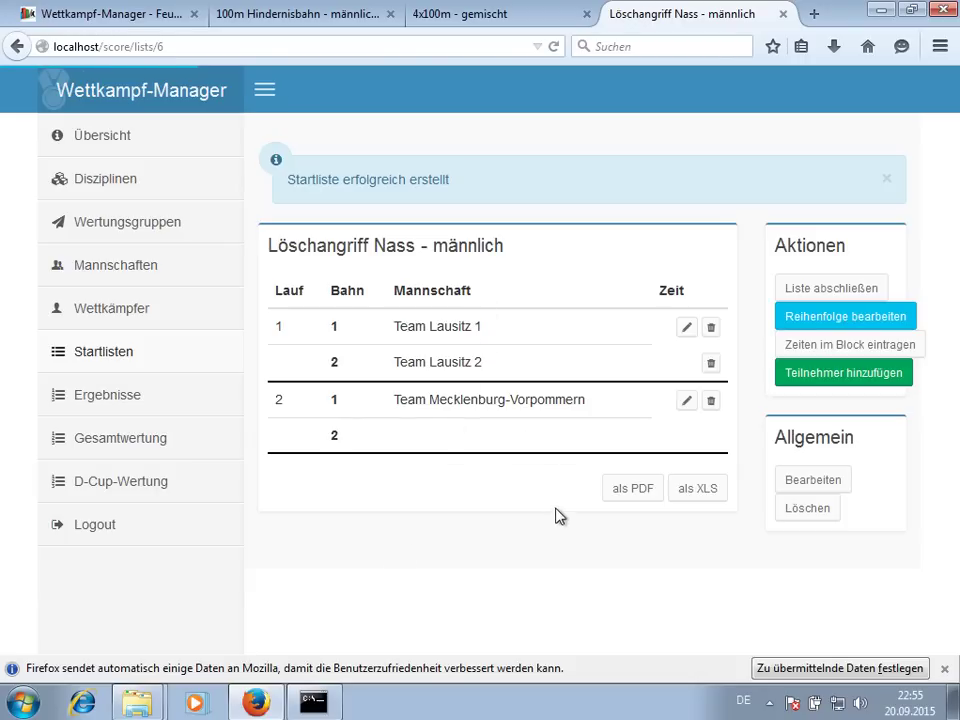
{"action": "left_click", "coordinate": [788, 341]}
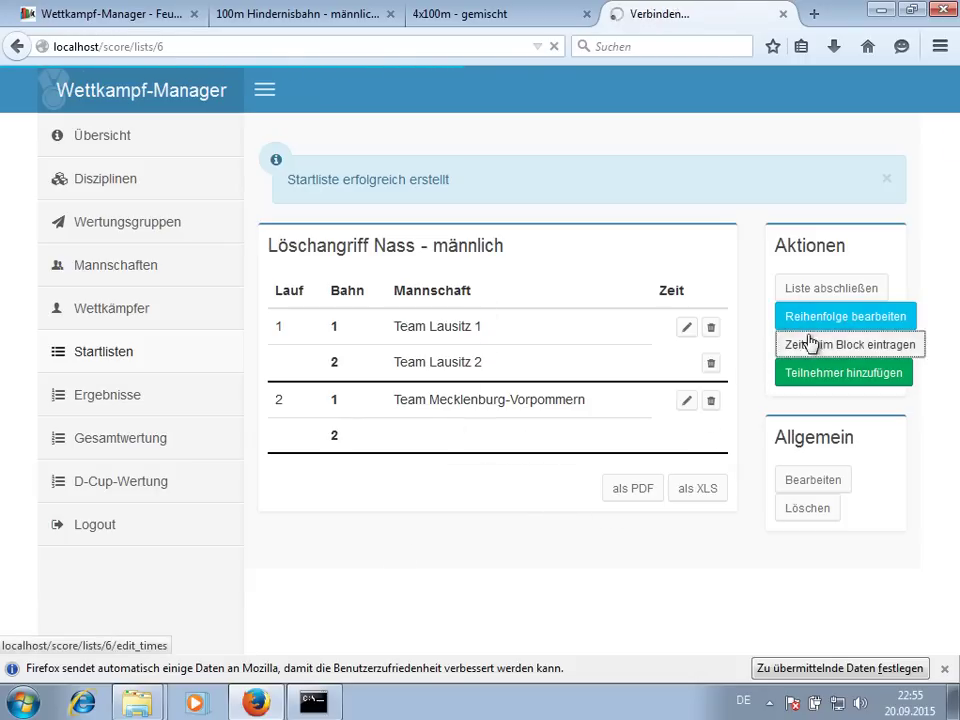
- Save valid times 33,33, 44,44 and 55,55 for Lausitz 1, Lausitz 2 and Team MV
{"action": "left_click", "coordinate": [630, 261]}
{"action": "type", "text": "33,33"}
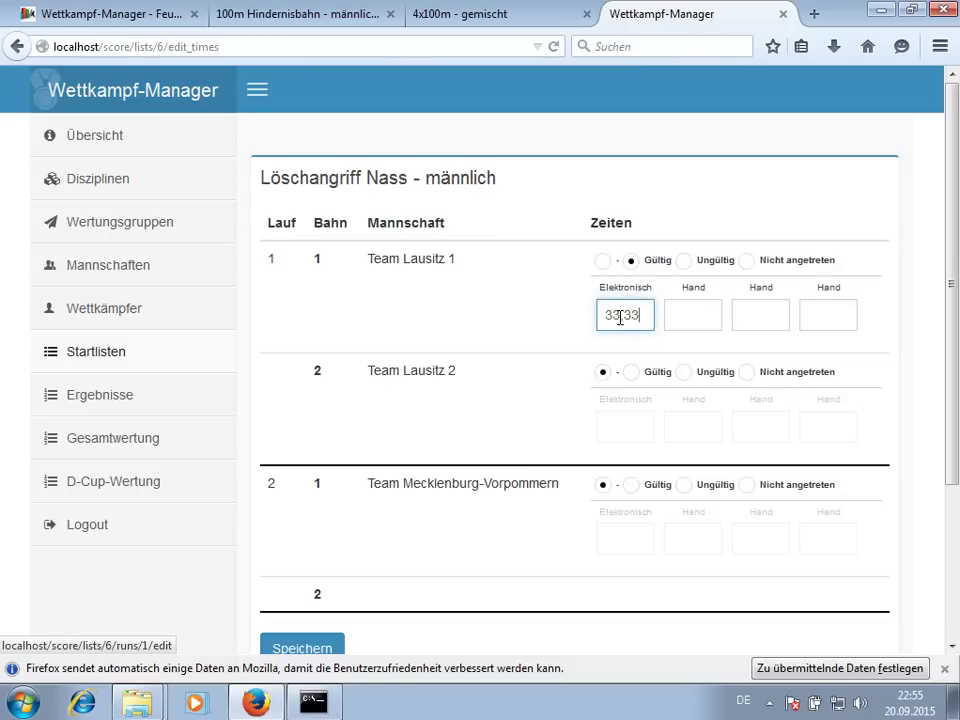
{"action": "left_click", "coordinate": [630, 372]}
{"action": "type", "text": "44,44"}
{"action": "left_click", "coordinate": [630, 484]}
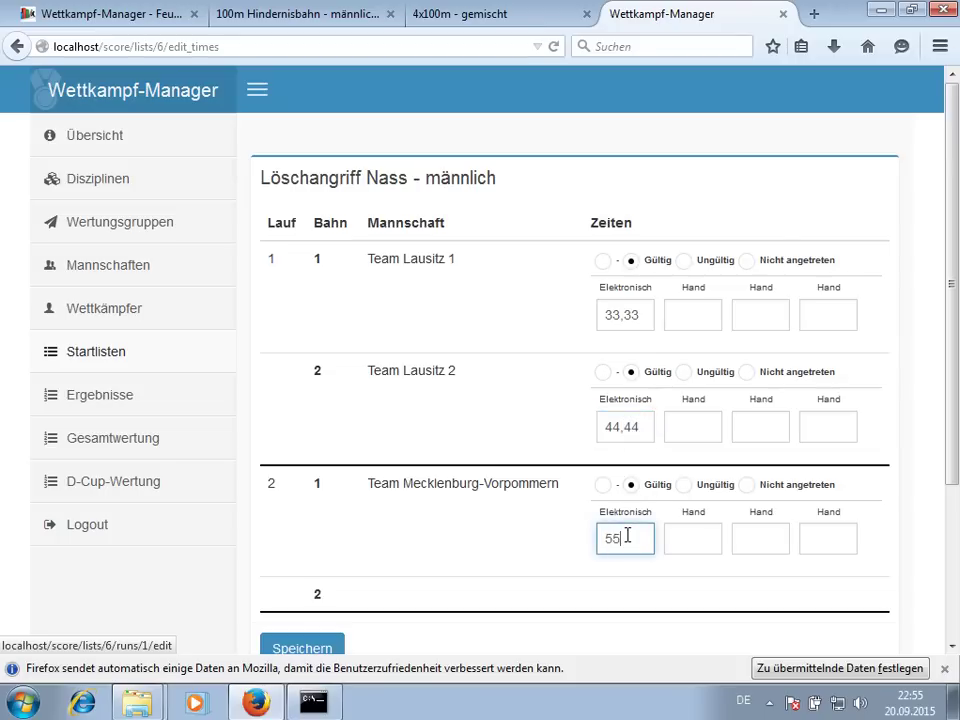
{"action": "left_click", "coordinate": [302, 646]}
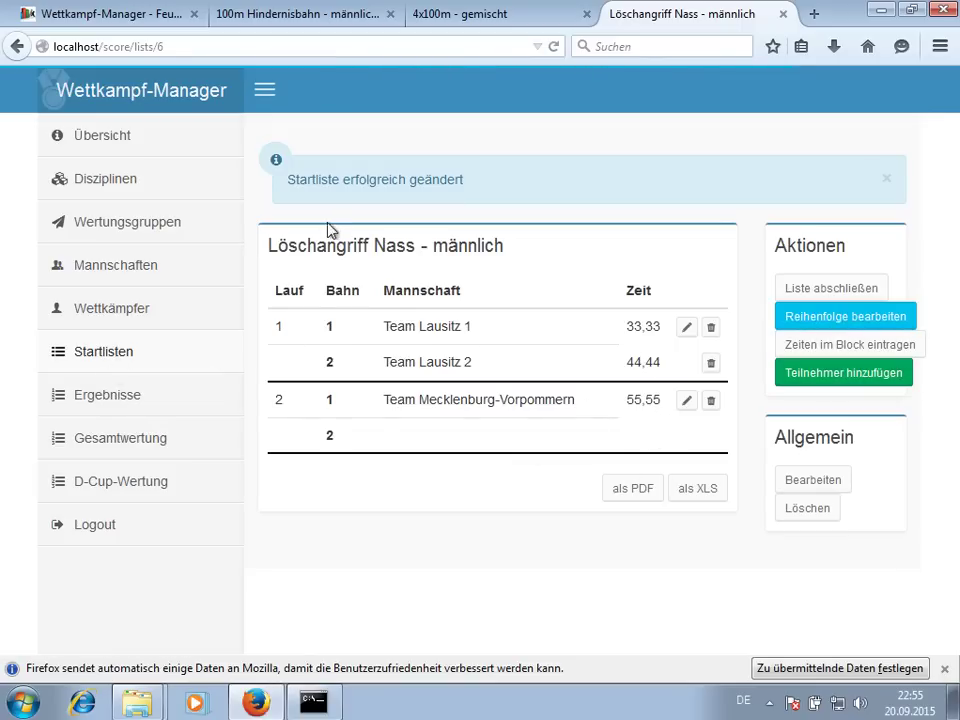
{"action": "left_click", "coordinate": [147, 358]}
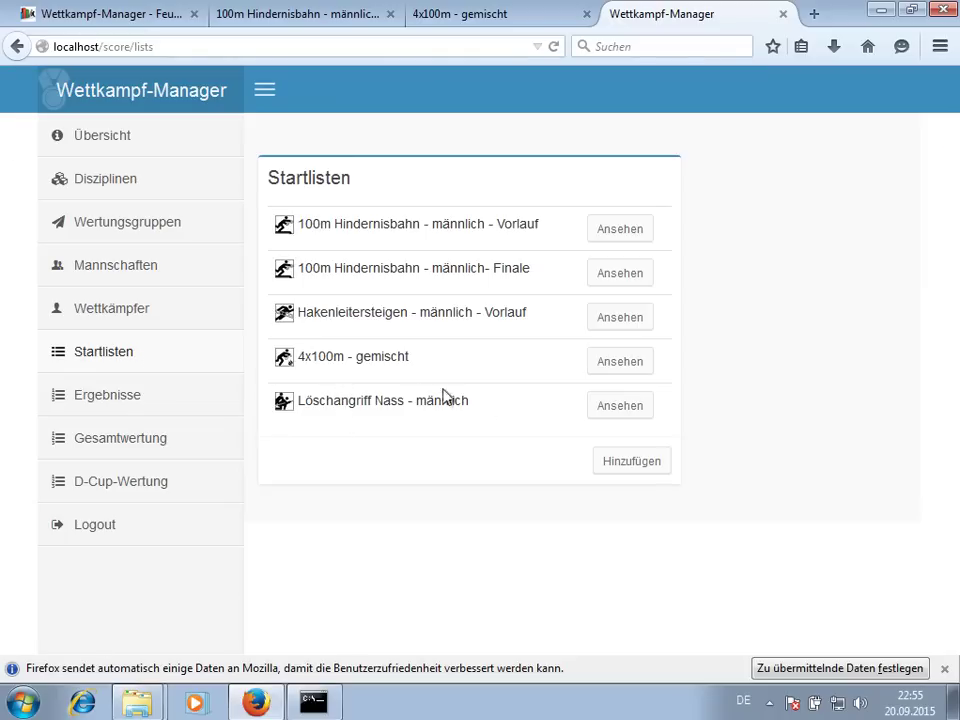
- Start a Löschangriff Nass - männlich list named '... - Lauf 2' with abbreviation 'Lauf 2'
{"action": "left_click", "coordinate": [653, 461]}
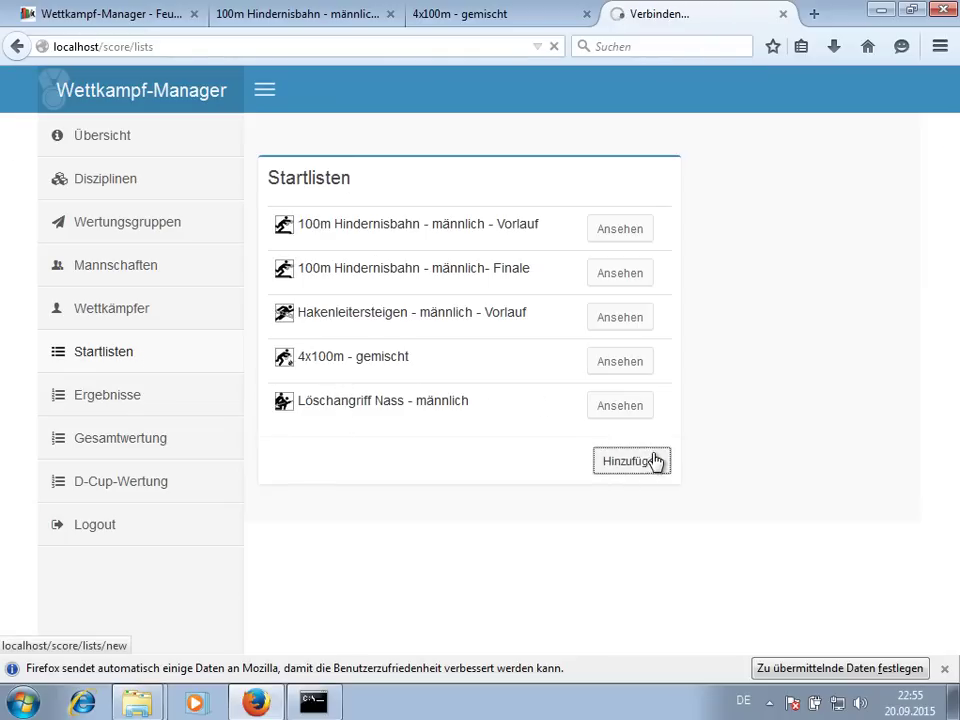
{"action": "left_click", "coordinate": [590, 190]}
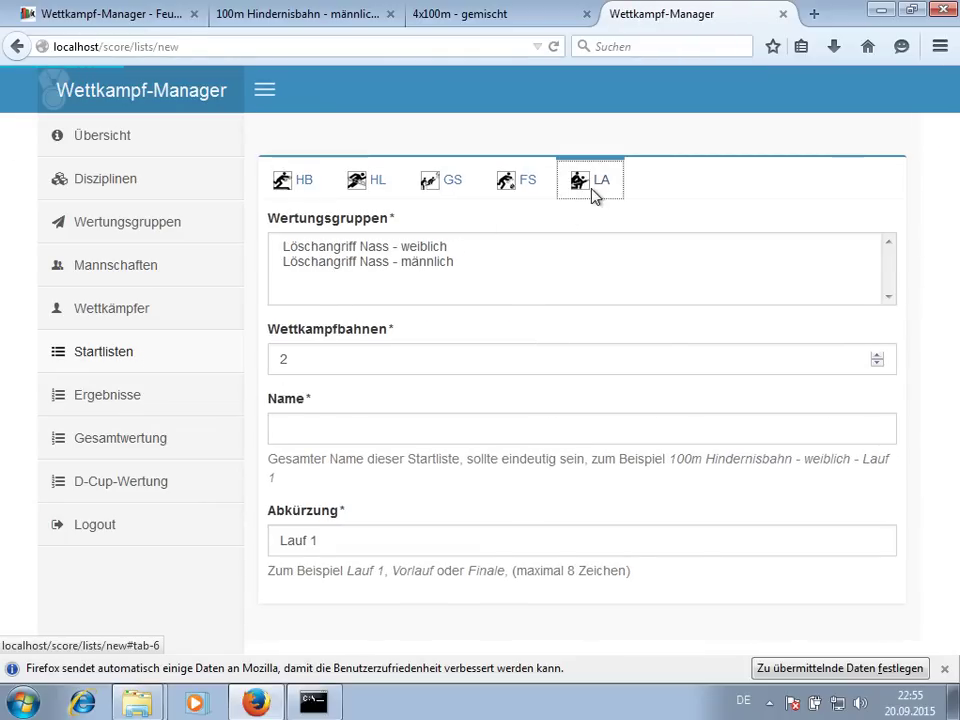
{"action": "left_click", "coordinate": [448, 264]}
{"action": "left_click", "coordinate": [605, 438]}
{"action": "type", "text": "- L"}
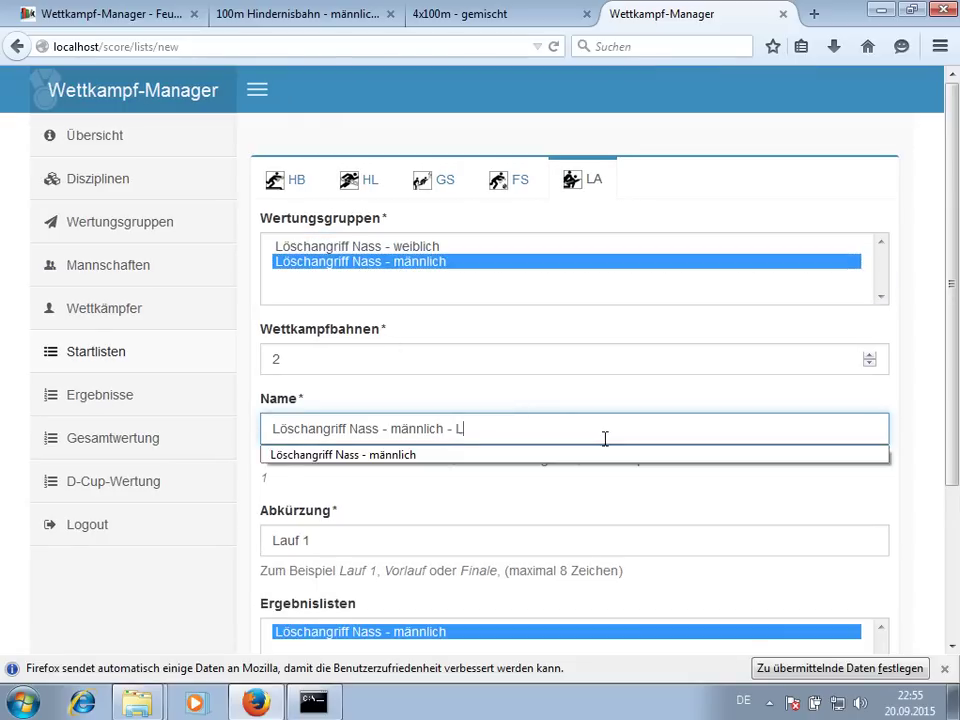
{"action": "type", "text": "auf 2"}
{"action": "left_click", "coordinate": [339, 541]}
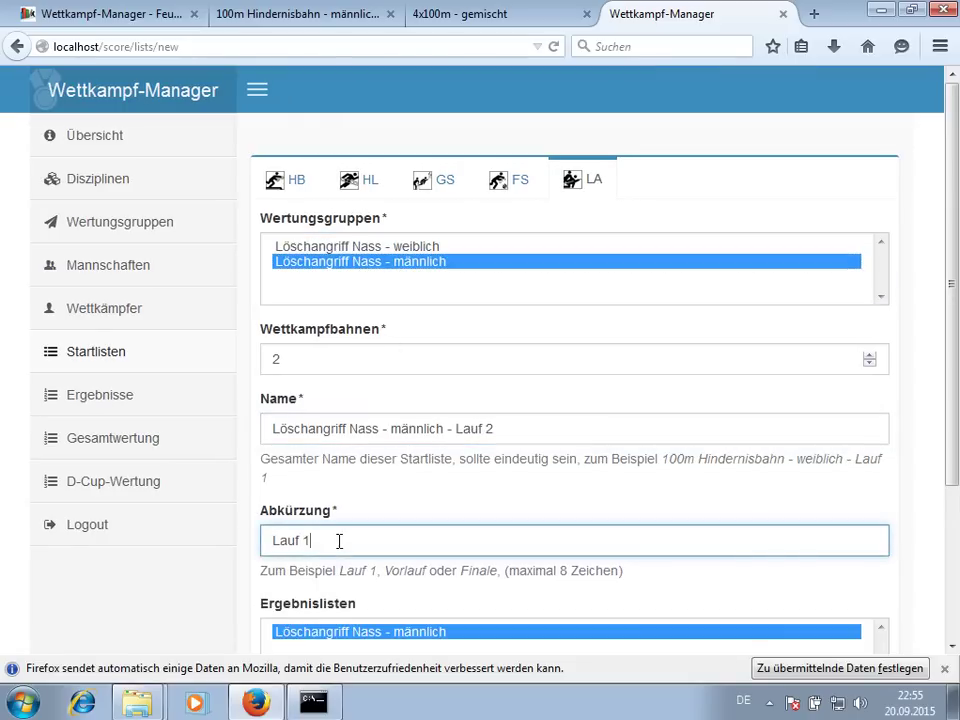
- Generate it by Bahnwechsel from the first Löschangriff Nass - männlich list and save
{"action": "scroll", "coordinate": [251, 484], "scroll_direction": "down", "scroll_amount": 4}
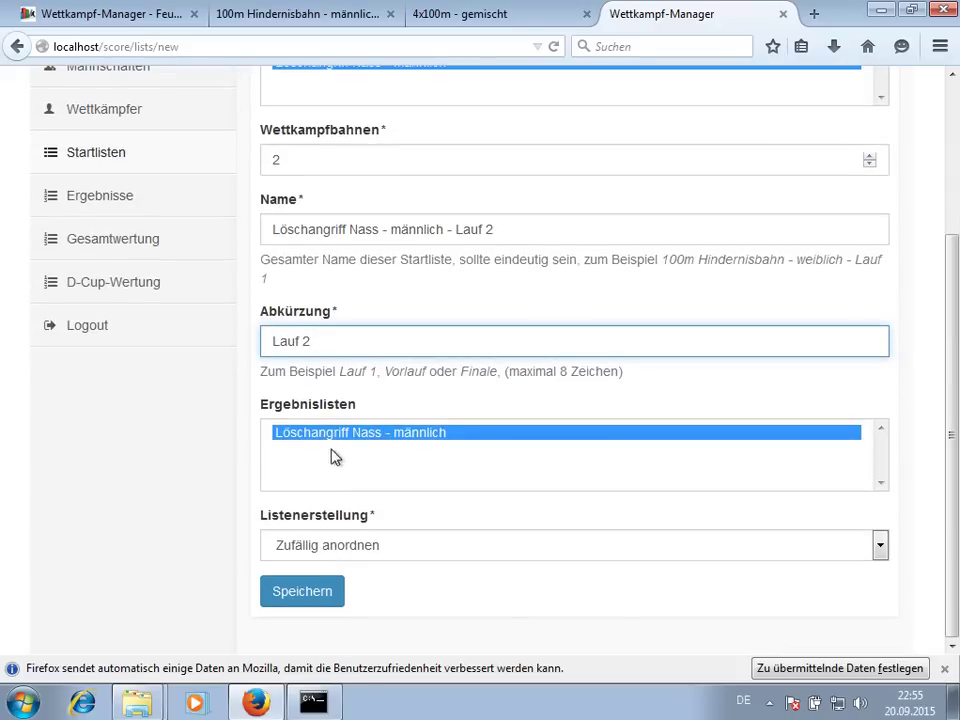
{"action": "left_click", "coordinate": [310, 548]}
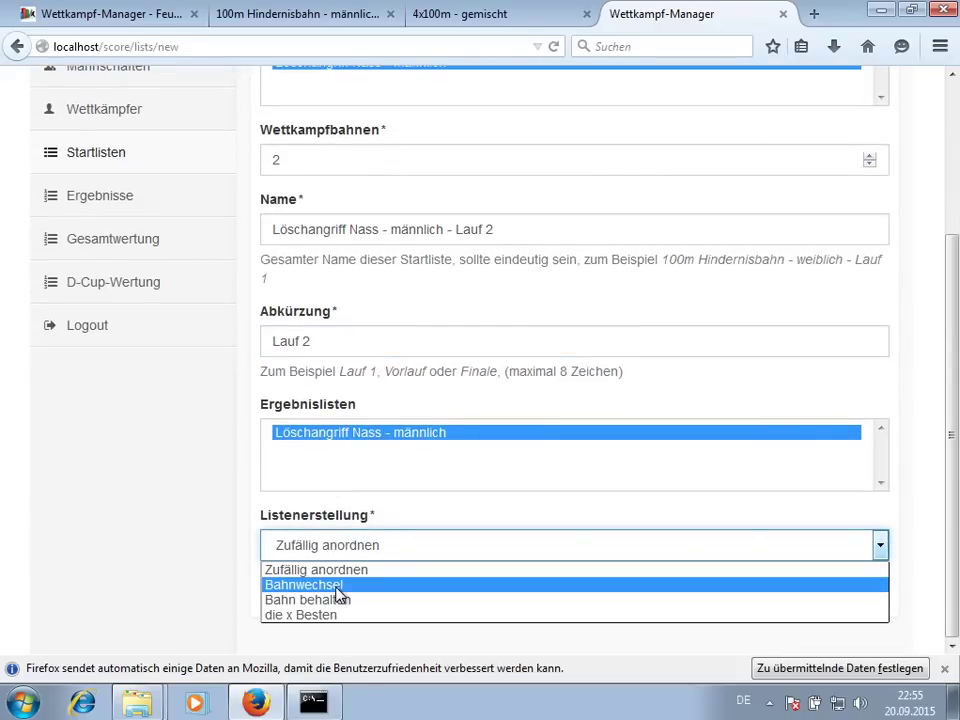
{"action": "left_click", "coordinate": [337, 588]}
{"action": "scroll", "coordinate": [246, 467], "scroll_direction": "down", "scroll_amount": 2}
{"action": "left_click", "coordinate": [311, 548]}
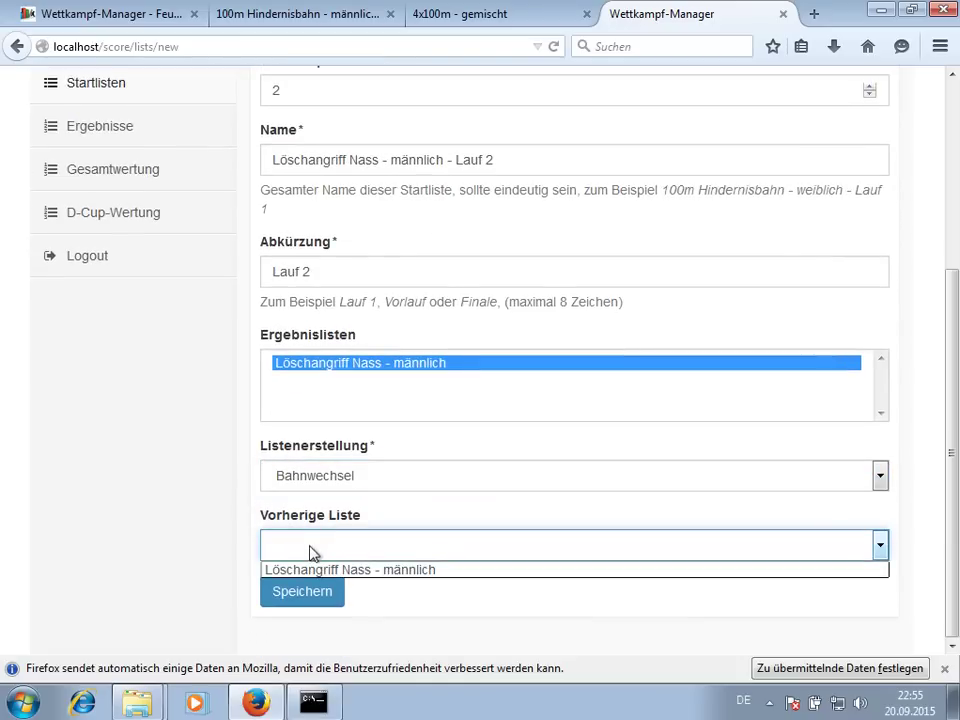
{"action": "left_click", "coordinate": [308, 572]}
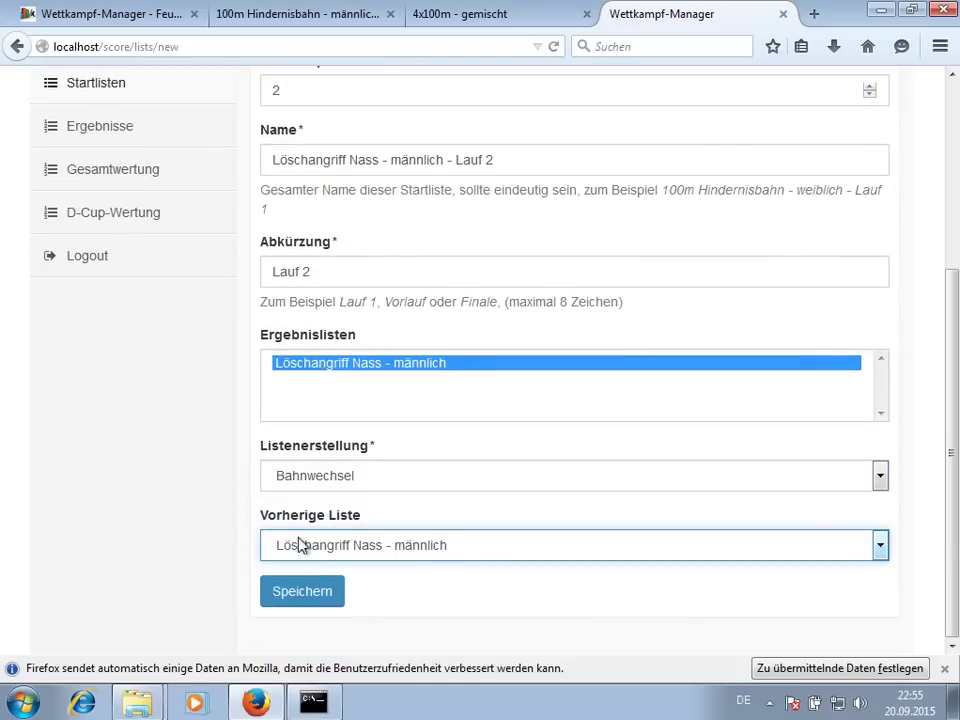
{"action": "left_click", "coordinate": [318, 593]}
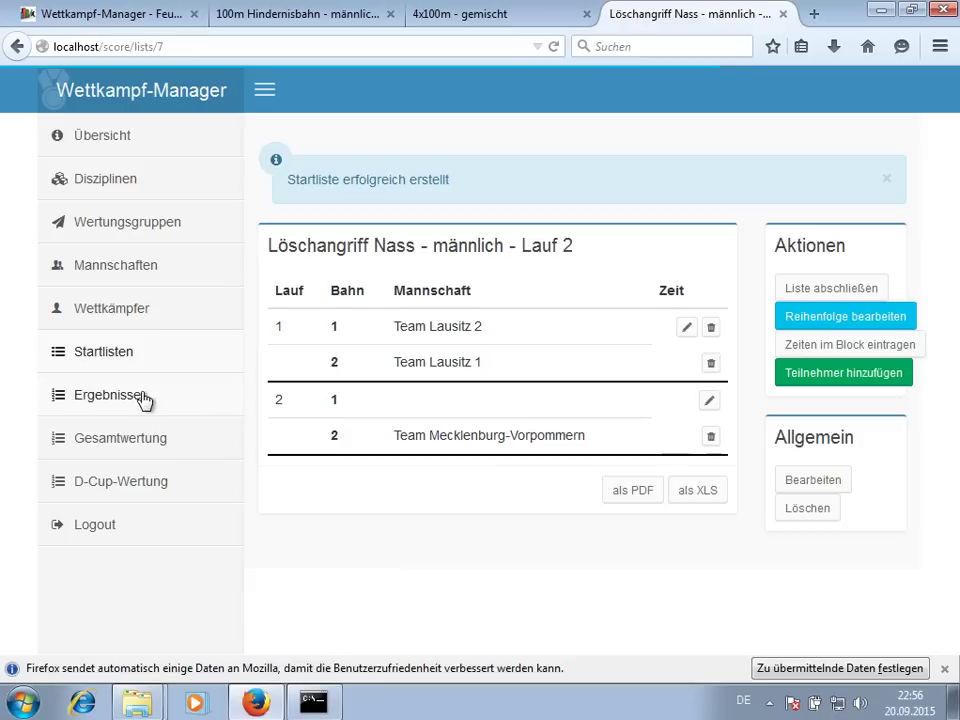
- Highlight the equal 36-point totals of Lausitz 1 and Team MV in the overall ranking
{"action": "left_click", "coordinate": [158, 444]}
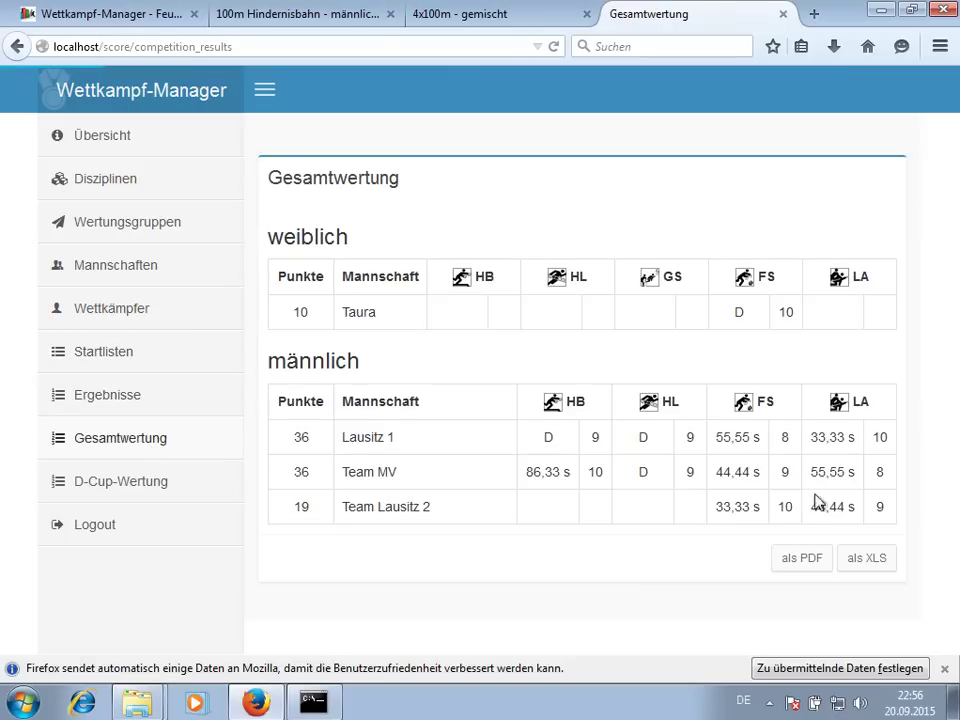
{"action": "double_click", "coordinate": [300, 437]}
{"action": "double_click", "coordinate": [301, 472]}
{"action": "double_click", "coordinate": [300, 437]}
{"action": "left_click", "coordinate": [860, 466]}
- Highlight the Löschangriff times, Lausitz 1's 33,33 s and Team MV's time
{"action": "triple_click", "coordinate": [820, 438]}
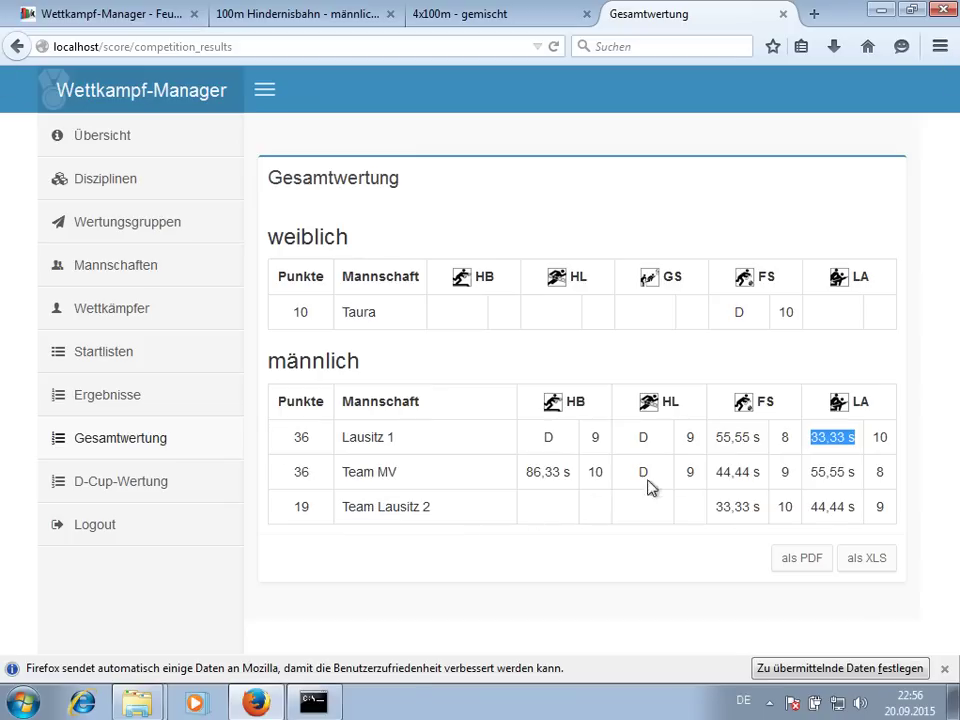
{"action": "left_click_drag", "start_coordinate": [812, 471], "coordinate": [864, 456]}
{"action": "left_click", "coordinate": [850, 470]}
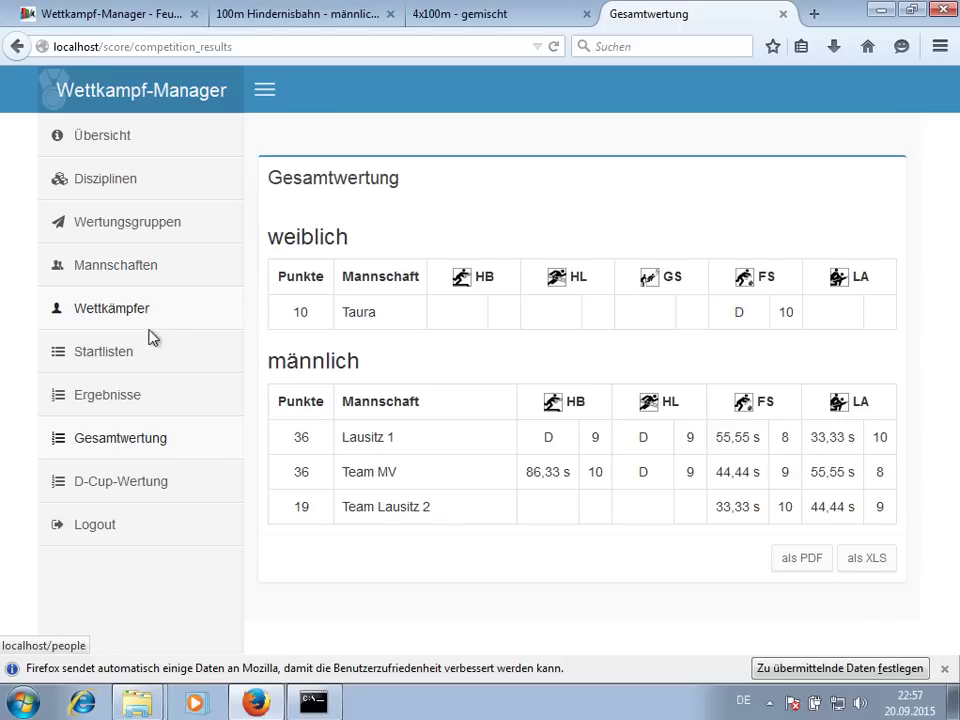
{"action": "left_click", "coordinate": [157, 317]}
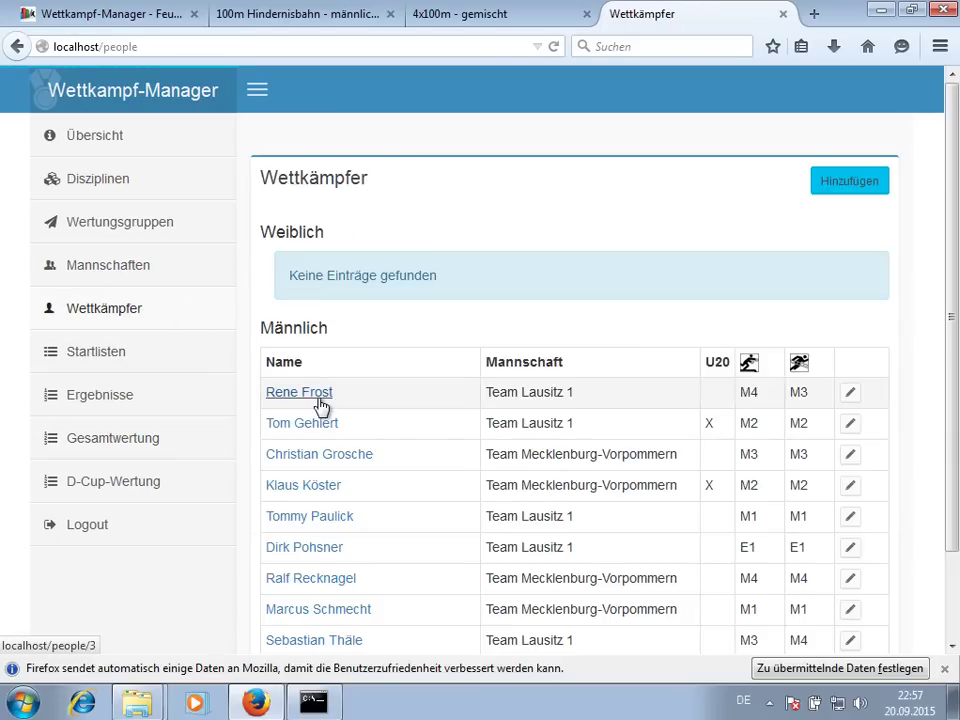
- Add a competitor to FF Taura from the athlete database, correcting the first name's spelling
{"action": "left_click", "coordinate": [150, 268]}
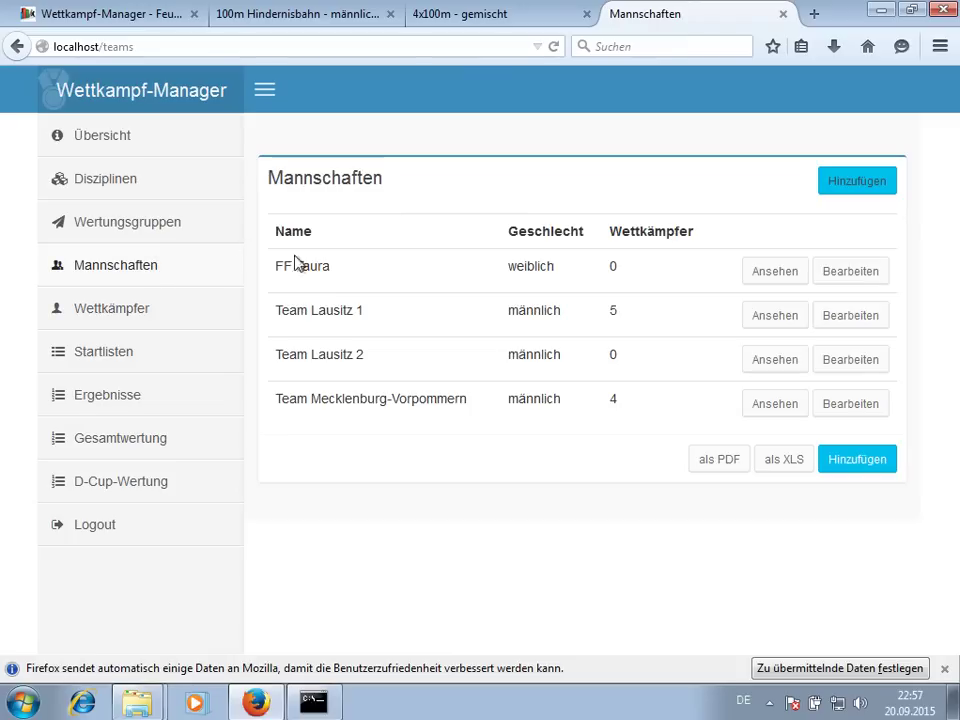
{"action": "left_click", "coordinate": [763, 271]}
{"action": "left_click", "coordinate": [714, 238]}
{"action": "left_click", "coordinate": [413, 162]}
{"action": "type", "text": "elsc"}
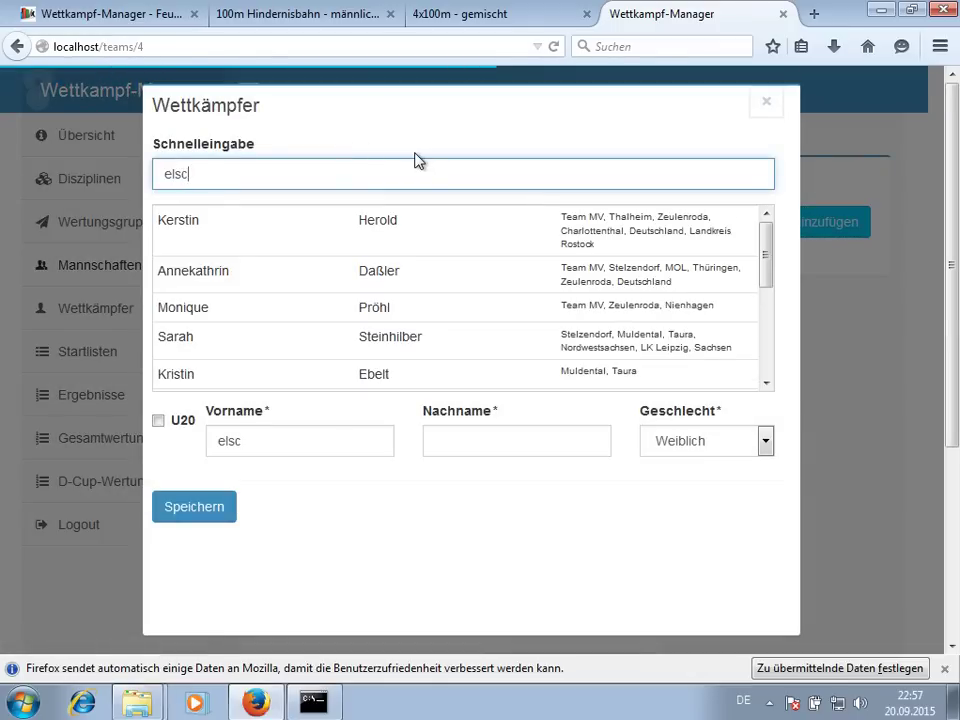
{"action": "type", "text": "h"}
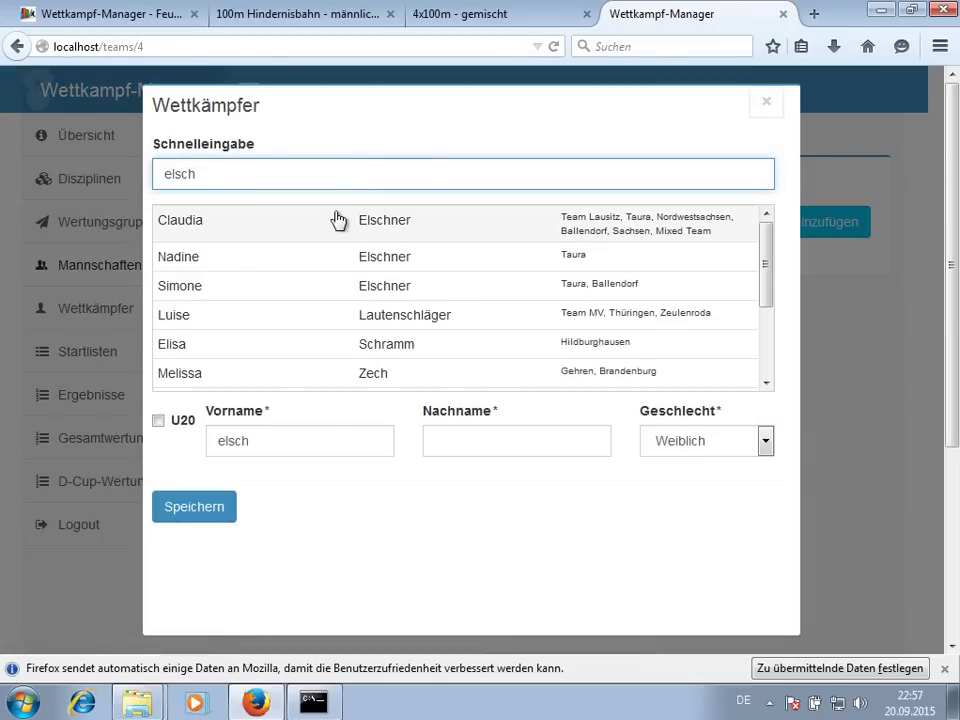
{"action": "left_click", "coordinate": [338, 219]}
{"action": "left_click", "coordinate": [216, 441]}
{"action": "type", "text": "Klaudia"}
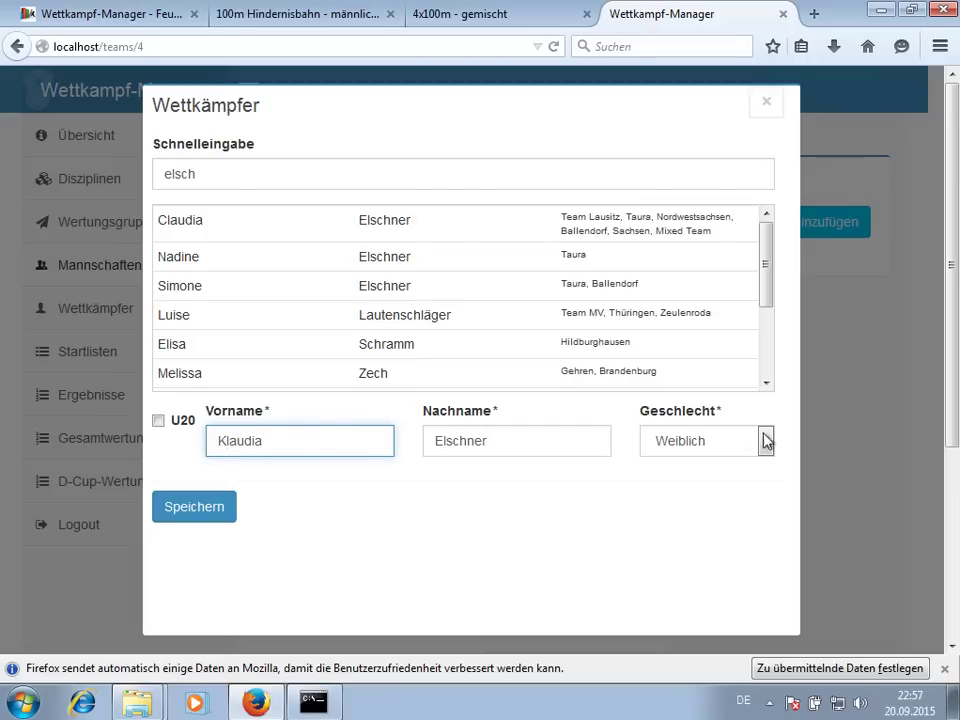
{"action": "left_click", "coordinate": [192, 514]}
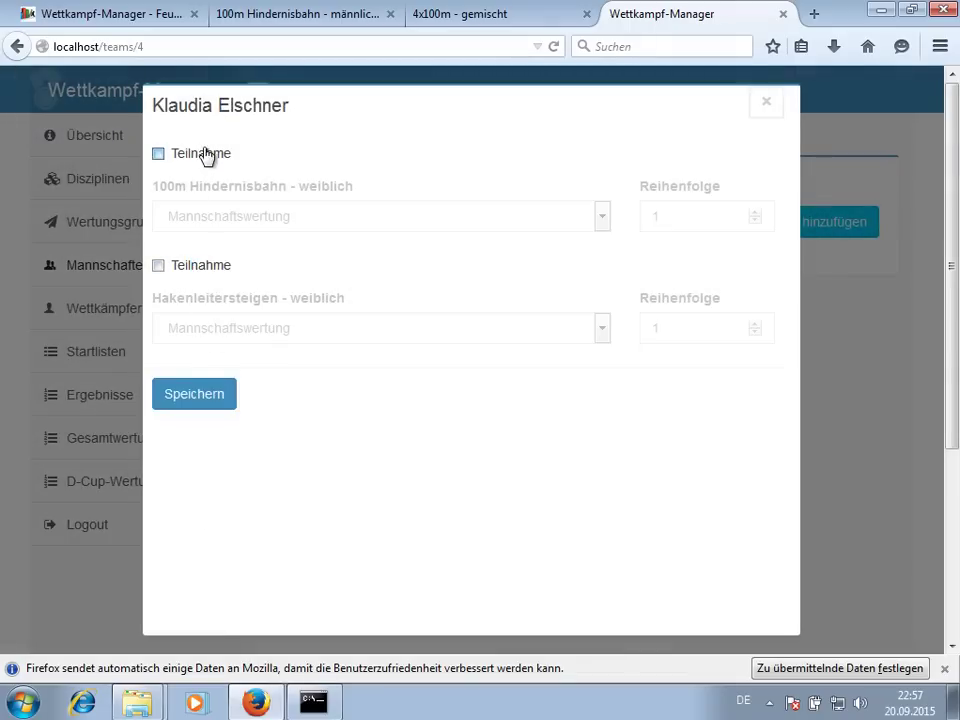
- Enter the new competitor in 100m Hindernisbahn and Hakenleitersteigen and save
{"action": "left_click", "coordinate": [206, 154]}
{"action": "left_click", "coordinate": [196, 267]}
{"action": "left_click", "coordinate": [193, 400]}
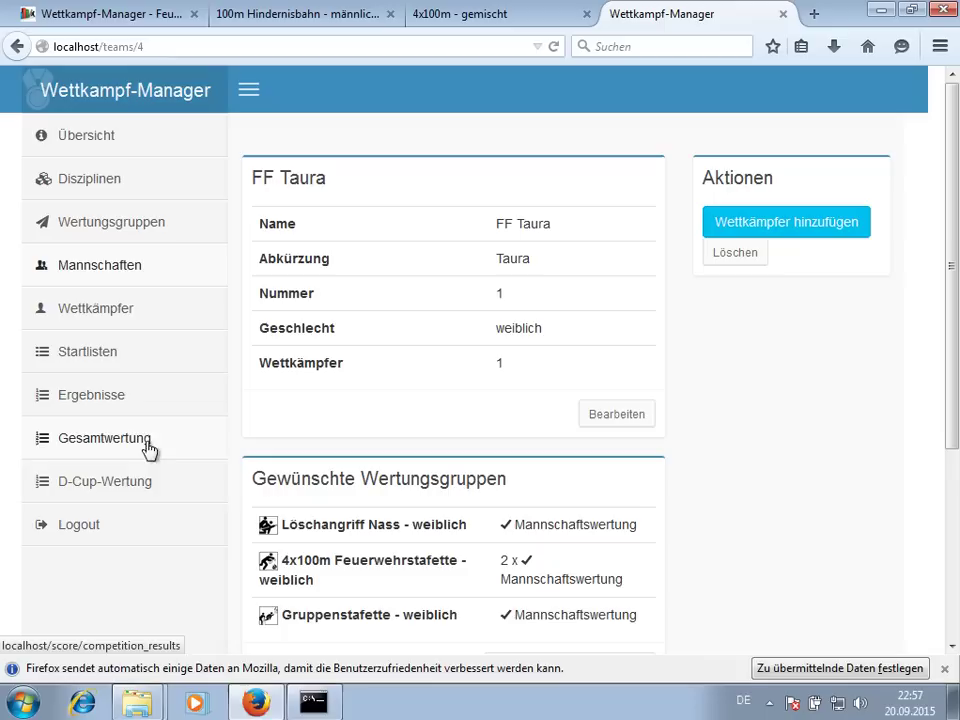
{"action": "left_click", "coordinate": [146, 480]}
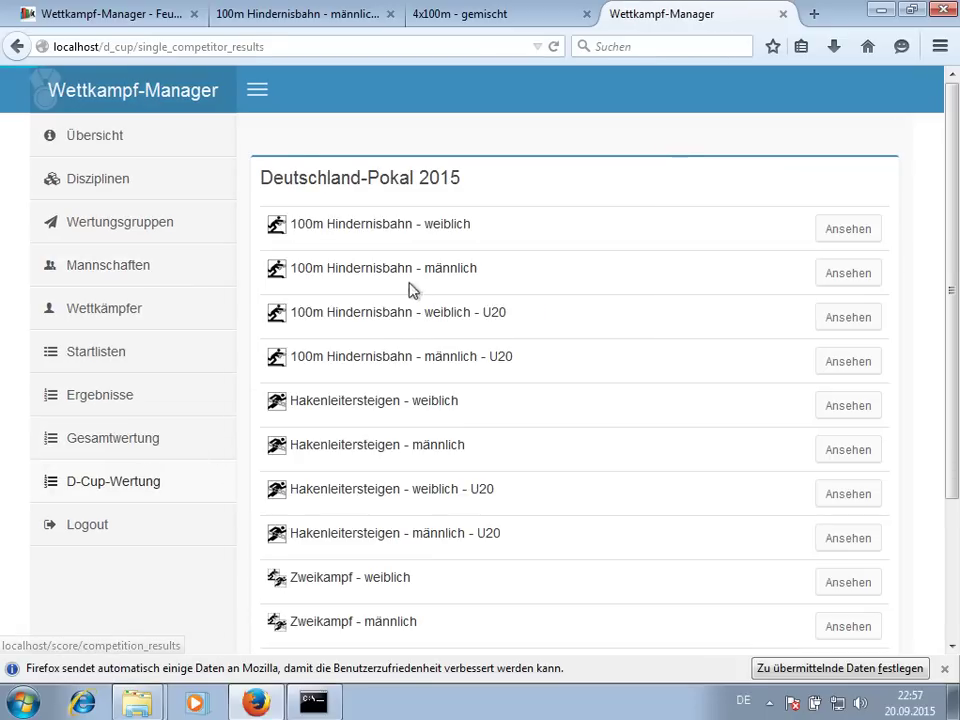
- Search the 100m Hindernisbahn - weiblich D-Cup ranking for the new athlete's name spelling
{"action": "left_click", "coordinate": [843, 232]}
{"action": "key", "text": "ctrl+f"}
{"action": "type", "text": "claus"}
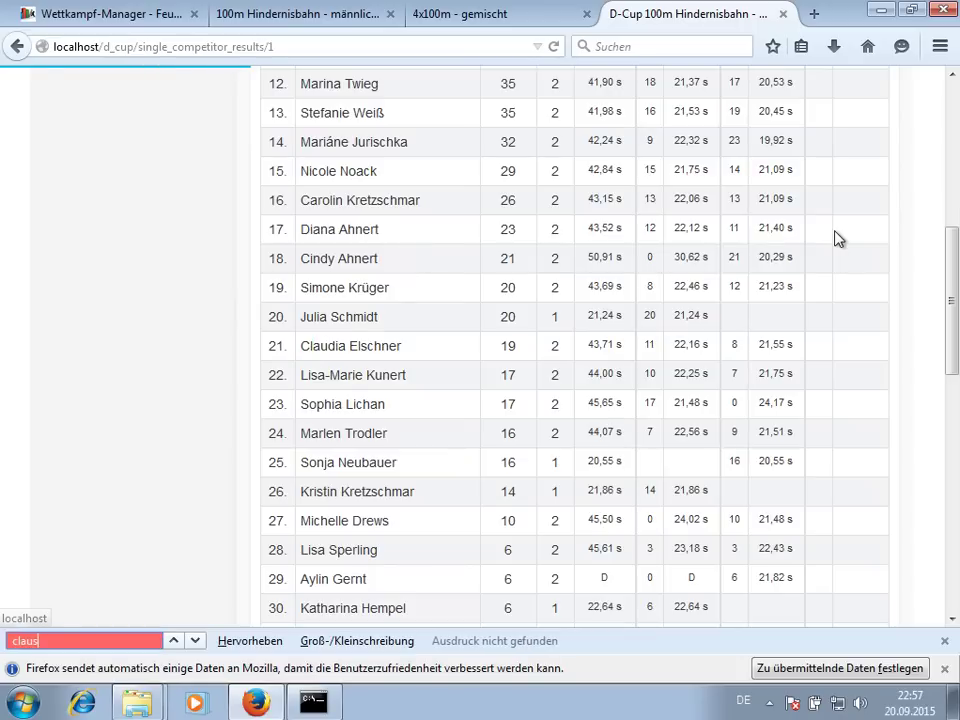
{"action": "key", "text": "BackSpace"}
{"action": "type", "text": "d"}
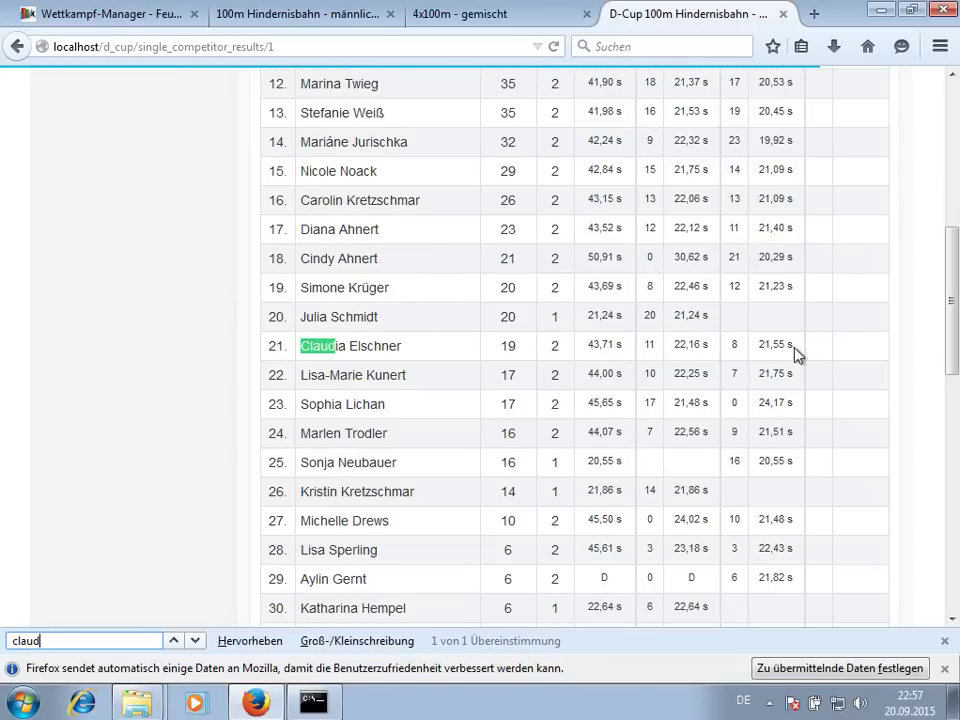
{"action": "scroll", "coordinate": [300, 360], "scroll_direction": "up", "scroll_amount": 5}
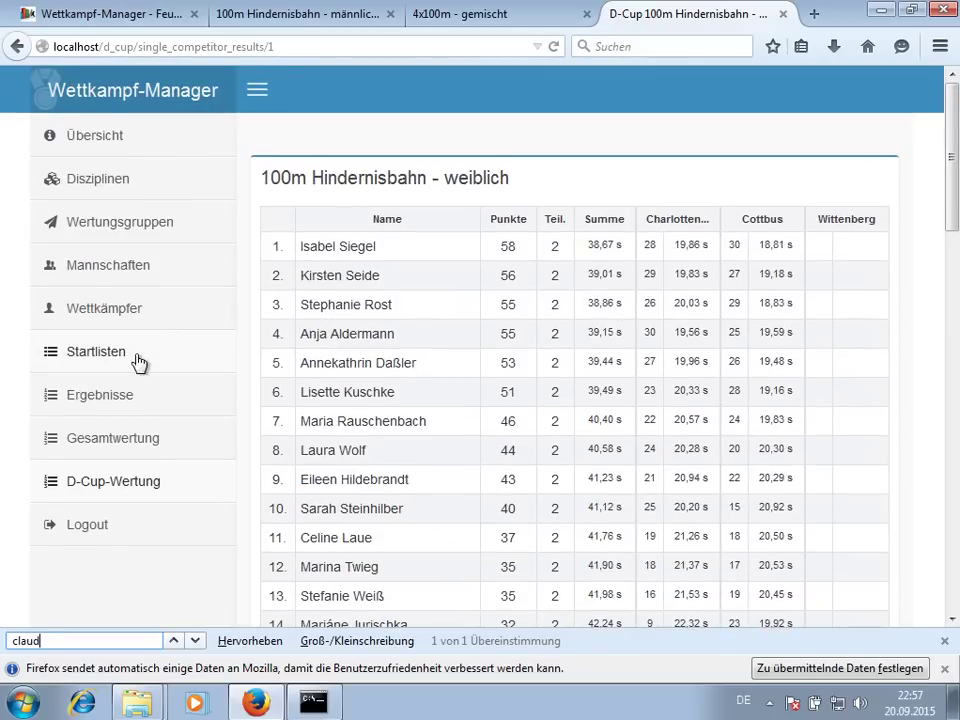
{"action": "left_click", "coordinate": [943, 641]}
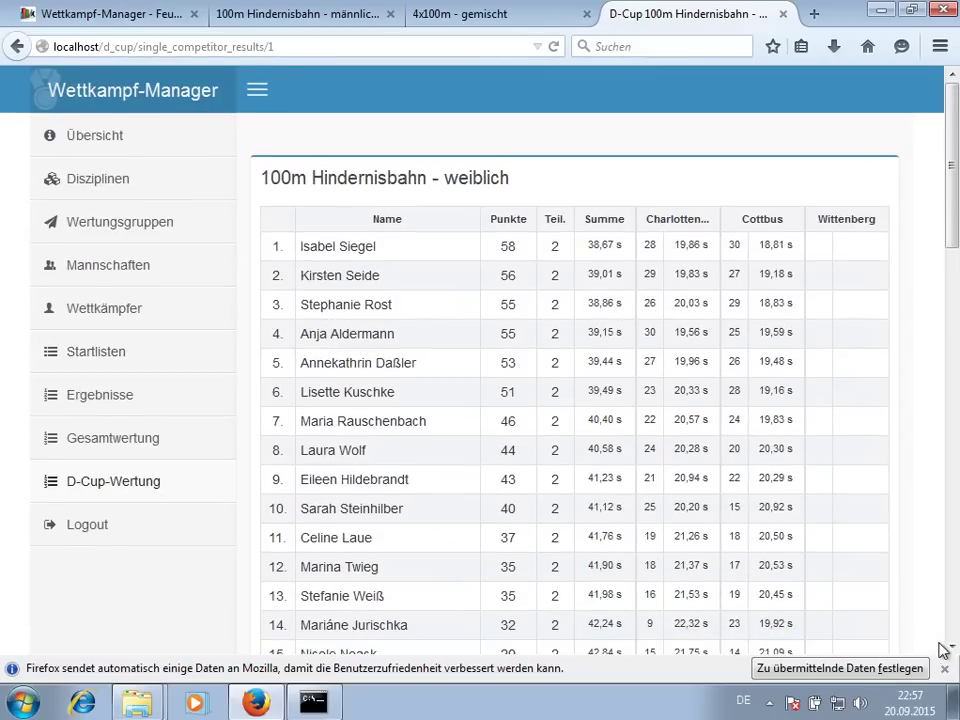
{"action": "left_click", "coordinate": [944, 670]}
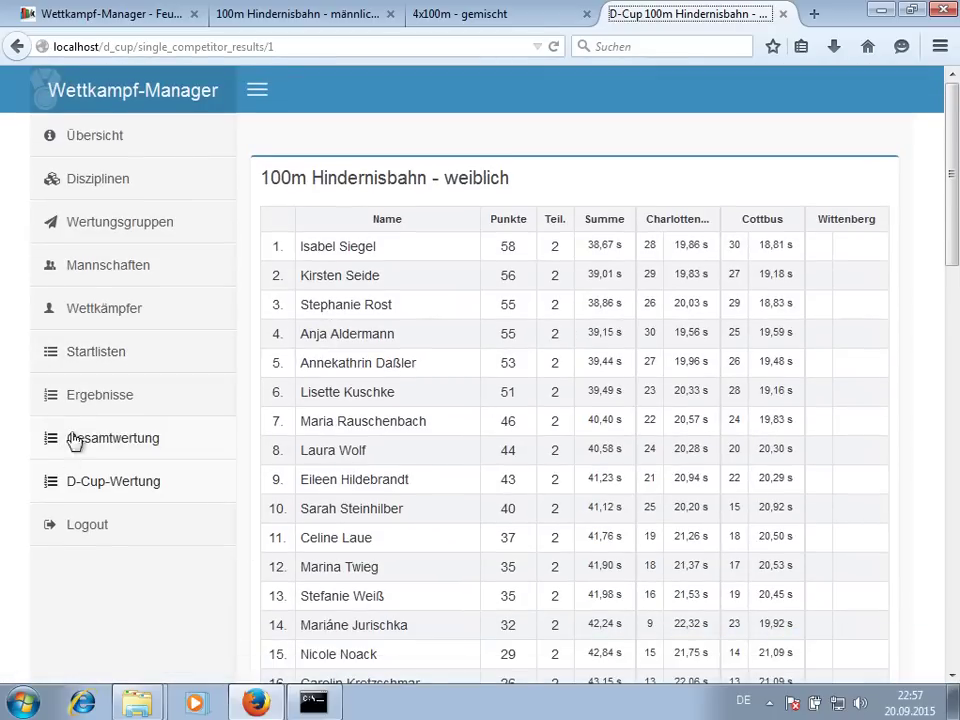
- List competitors lacking D-Cup results and search a match suggestion for the FF Taura athlete
{"action": "left_click", "coordinate": [115, 320]}
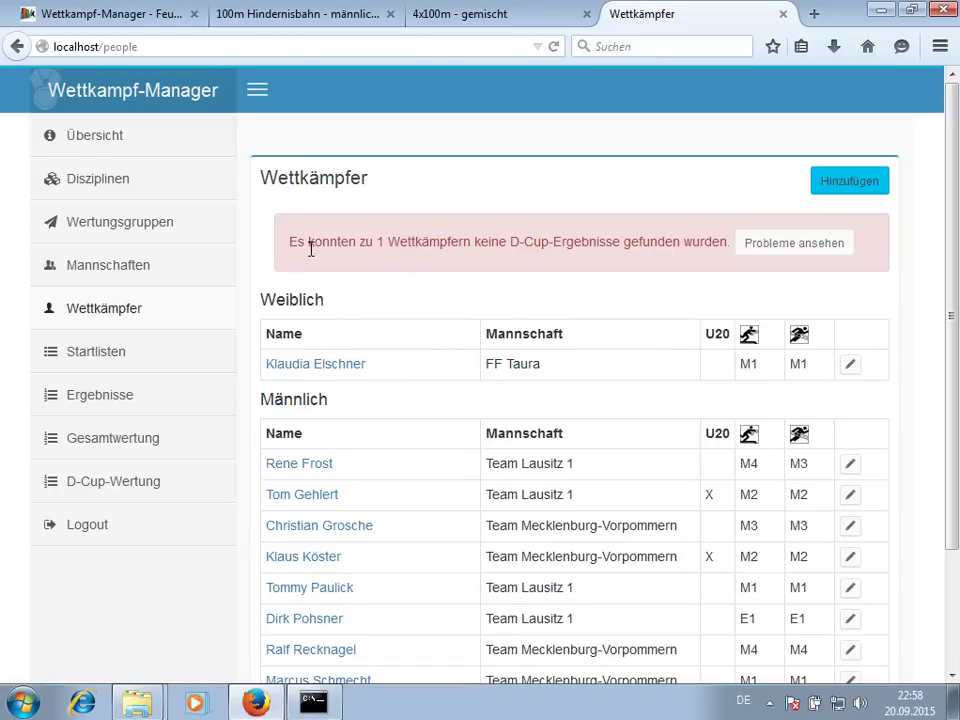
{"action": "left_click", "coordinate": [778, 259]}
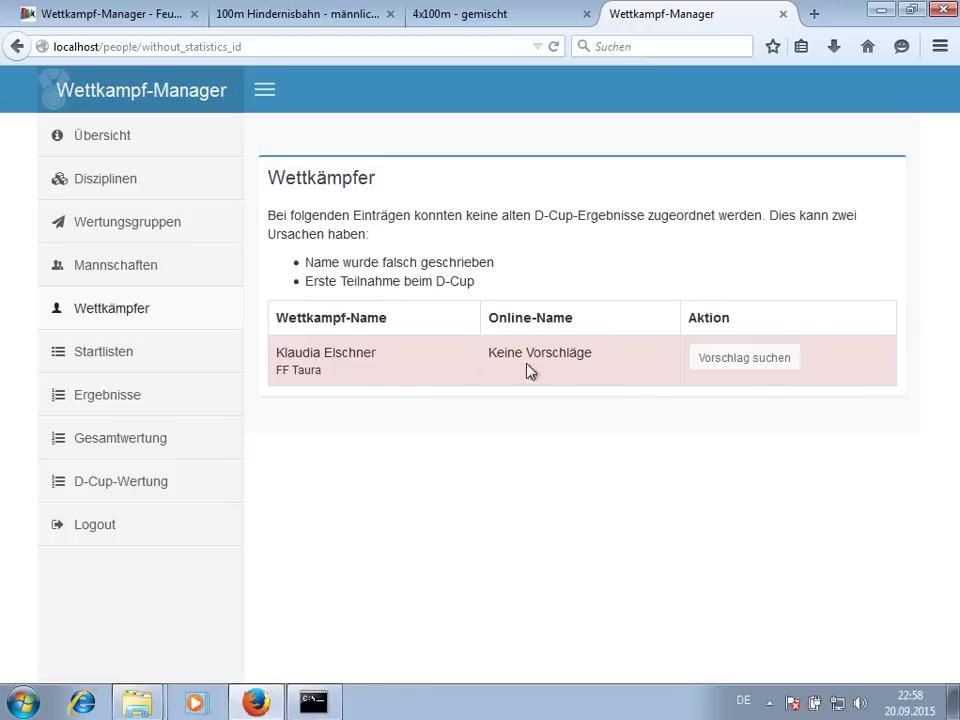
{"action": "left_click", "coordinate": [720, 363]}
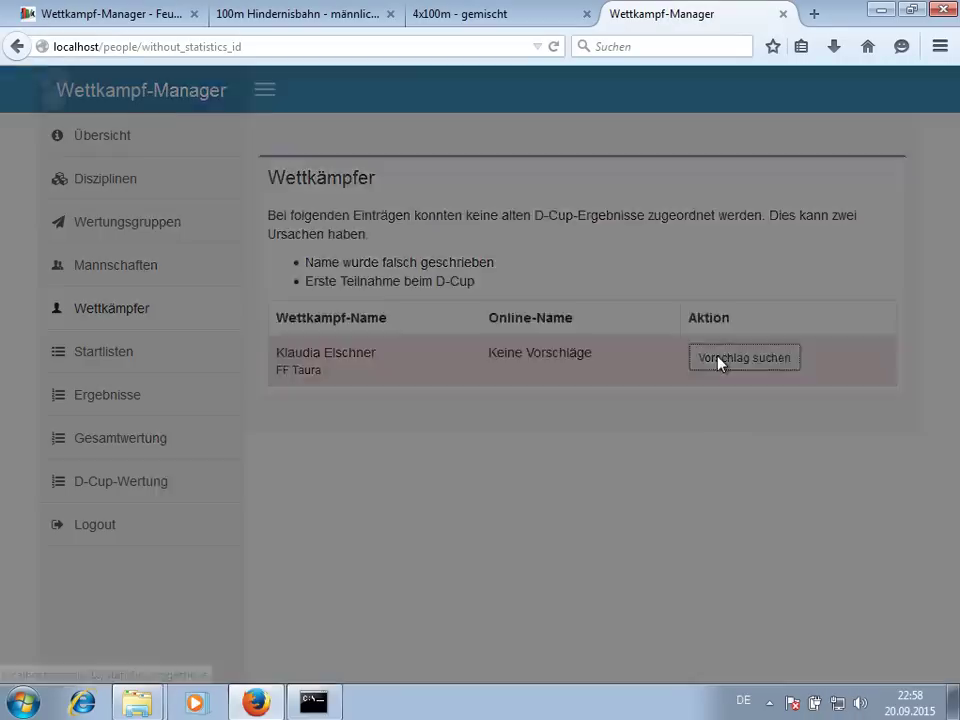
- Search the FF Taura competitor by surname only, pick the matching D-Cup suggestion, and save the match
{"action": "left_click", "coordinate": [172, 178]}
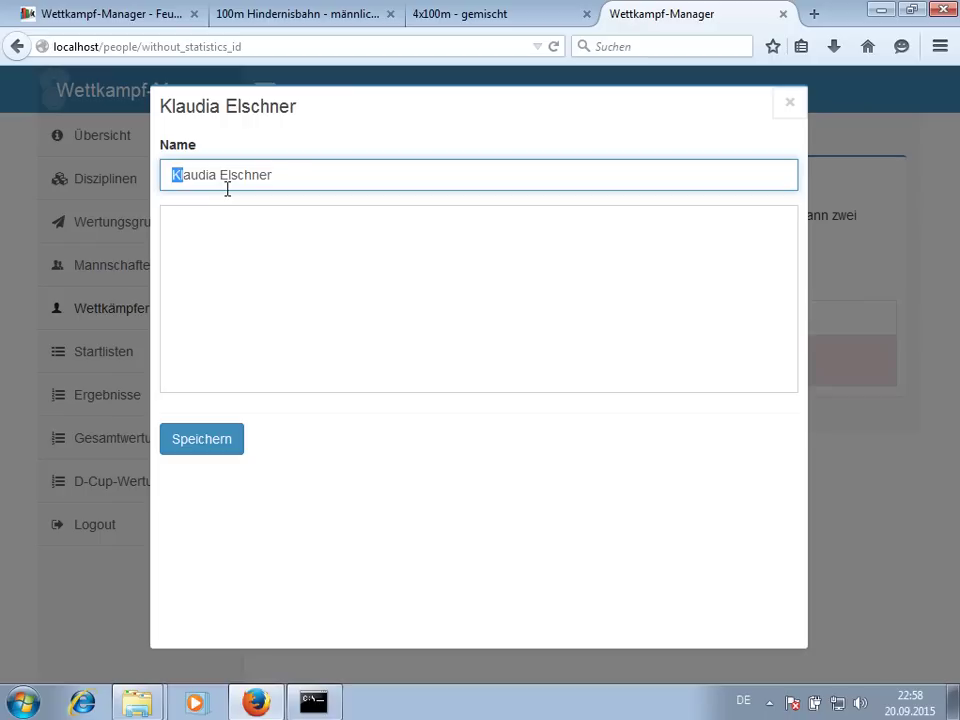
{"action": "key", "text": "BackSpace"}
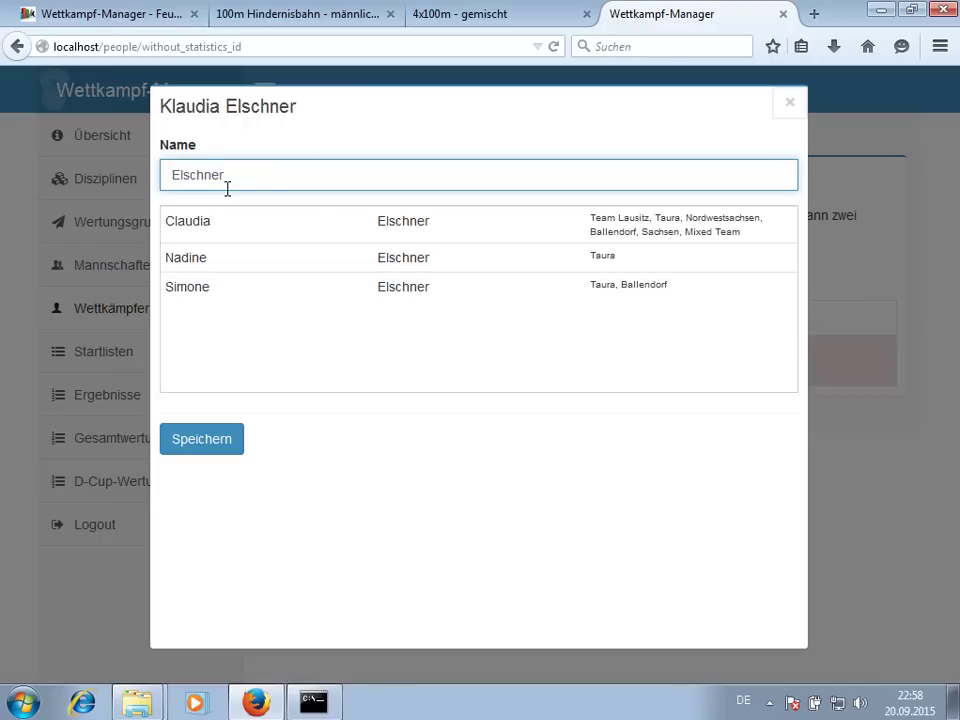
{"action": "left_click", "coordinate": [356, 232]}
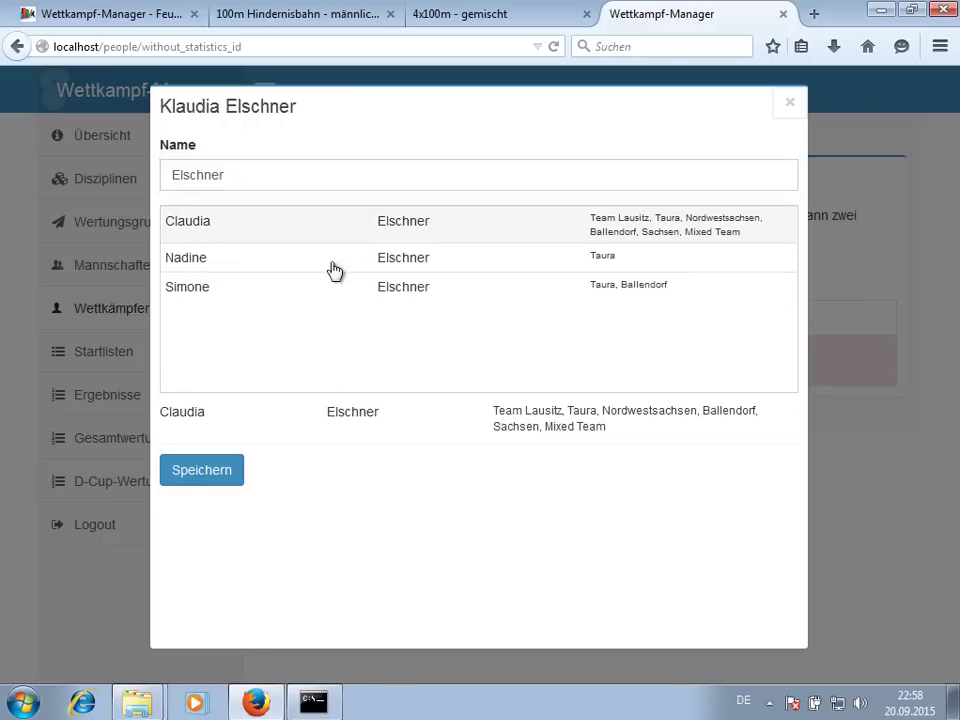
{"action": "left_click", "coordinate": [221, 472]}
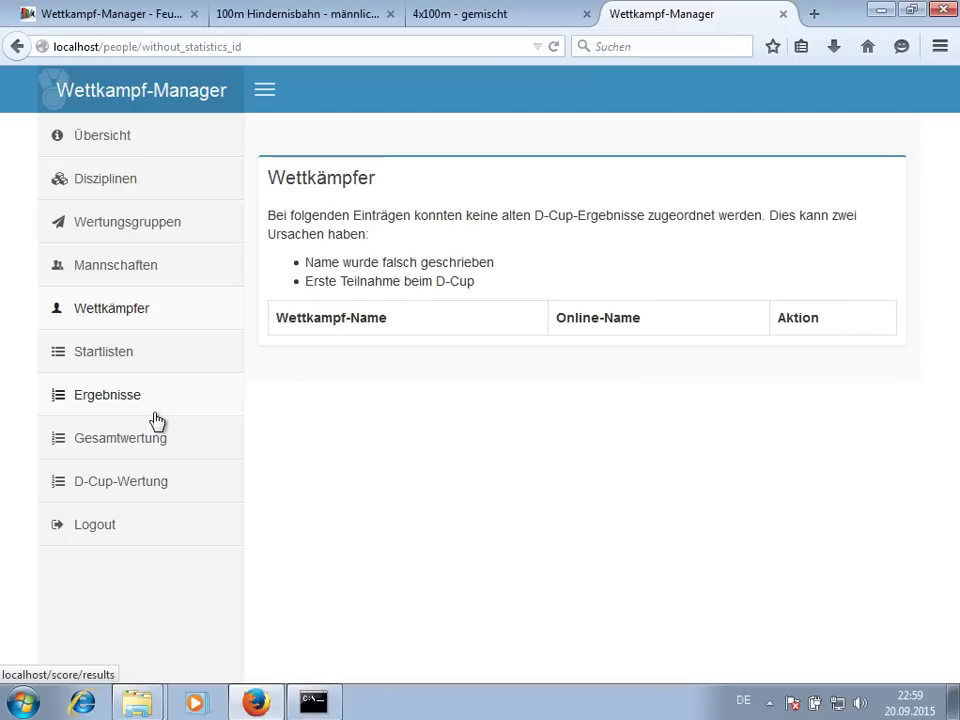
- Open the Löschangriff Nass - männlich results and review its team ranking PDF
{"action": "left_click", "coordinate": [147, 416]}
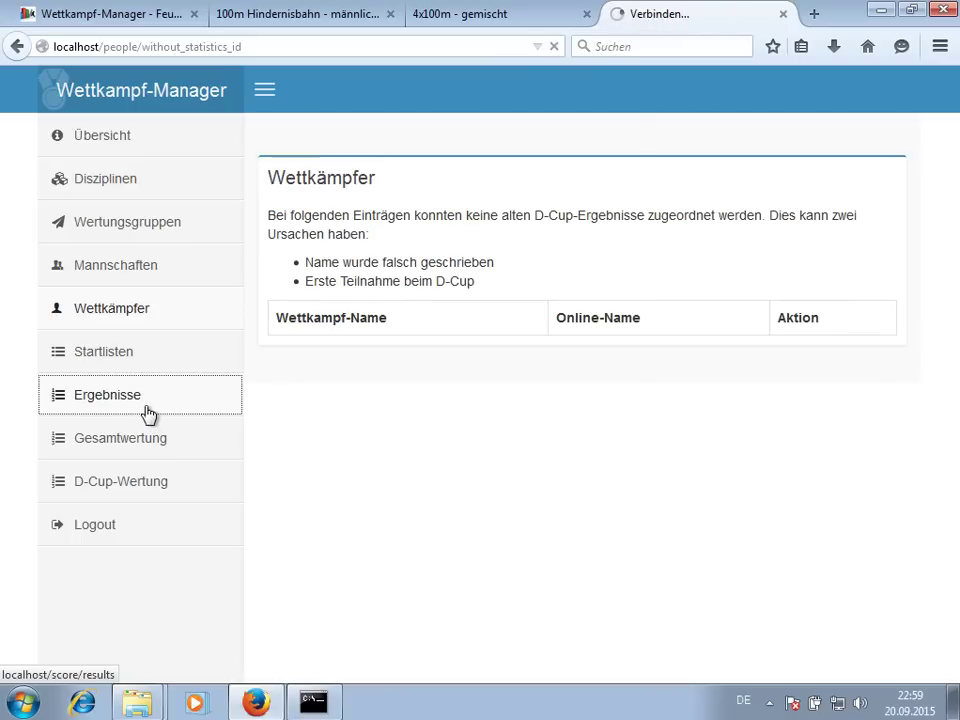
{"action": "scroll", "coordinate": [199, 390], "scroll_direction": "down", "scroll_amount": 5}
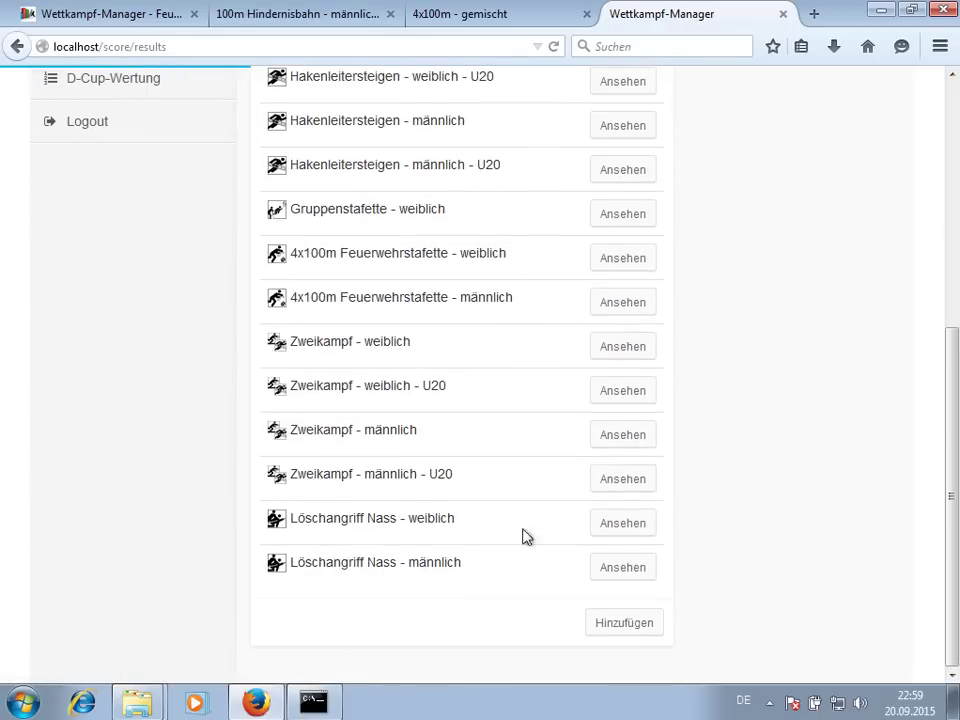
{"action": "left_click", "coordinate": [624, 570]}
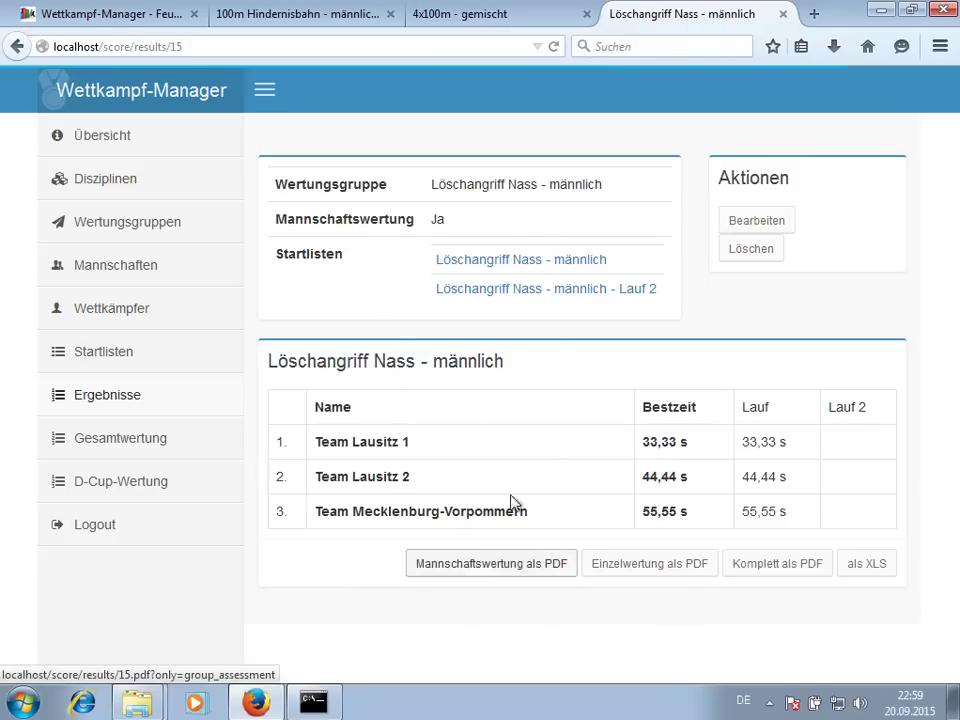
{"action": "left_click", "coordinate": [503, 570]}
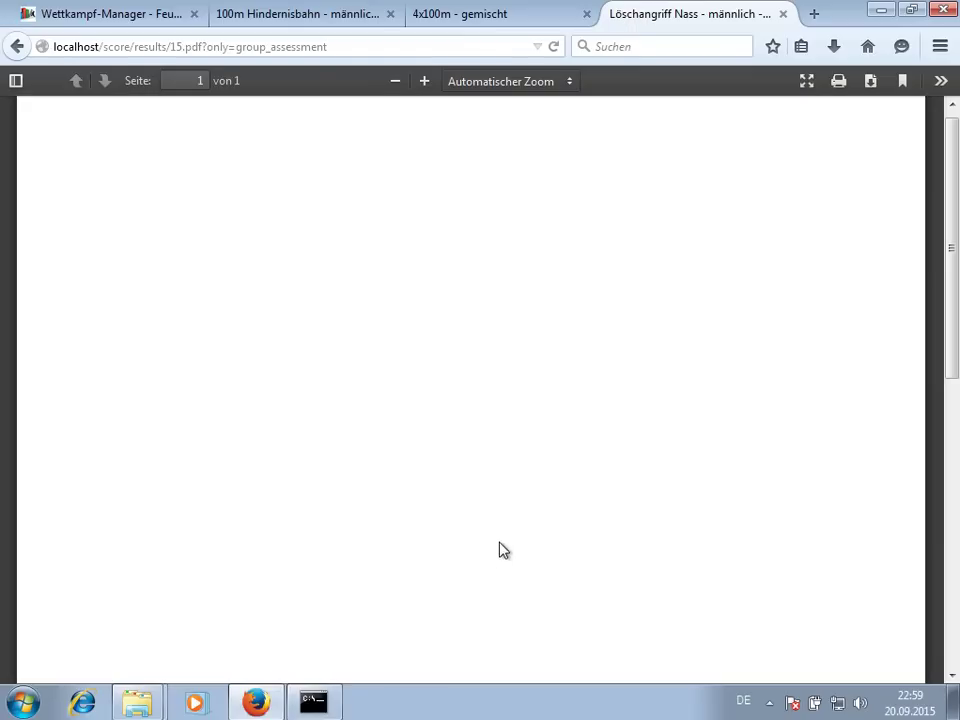
{"action": "scroll", "coordinate": [535, 500], "scroll_direction": "down", "scroll_amount": 2}
{"action": "scroll", "coordinate": [535, 497], "scroll_direction": "up", "scroll_amount": 2}
{"action": "scroll", "coordinate": [535, 497], "scroll_direction": "down", "scroll_amount": 5}
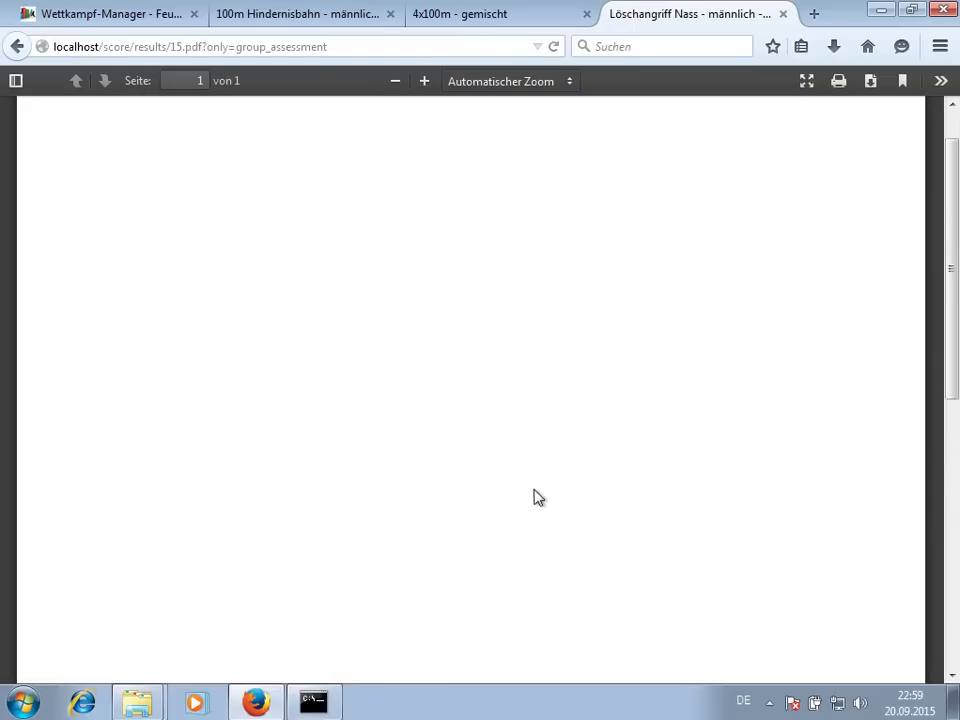
{"action": "scroll", "coordinate": [540, 480], "scroll_direction": "up", "scroll_amount": 5}
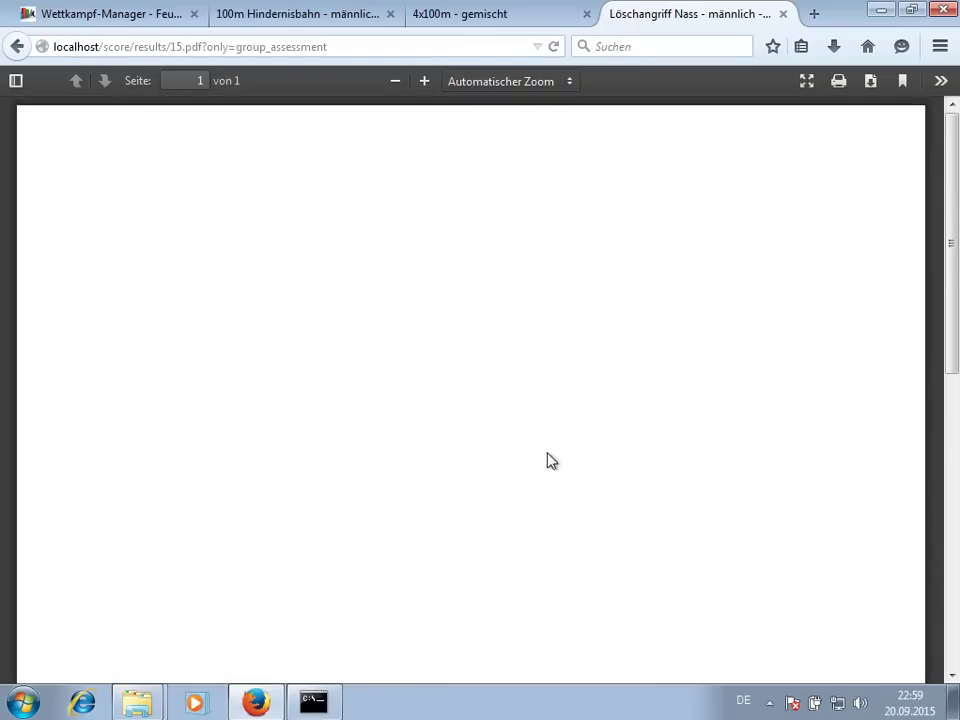
- Review the individual ranking PDF for Löschangriff Nass - männlich, then show the overall ranking
{"action": "left_click", "coordinate": [17, 47]}
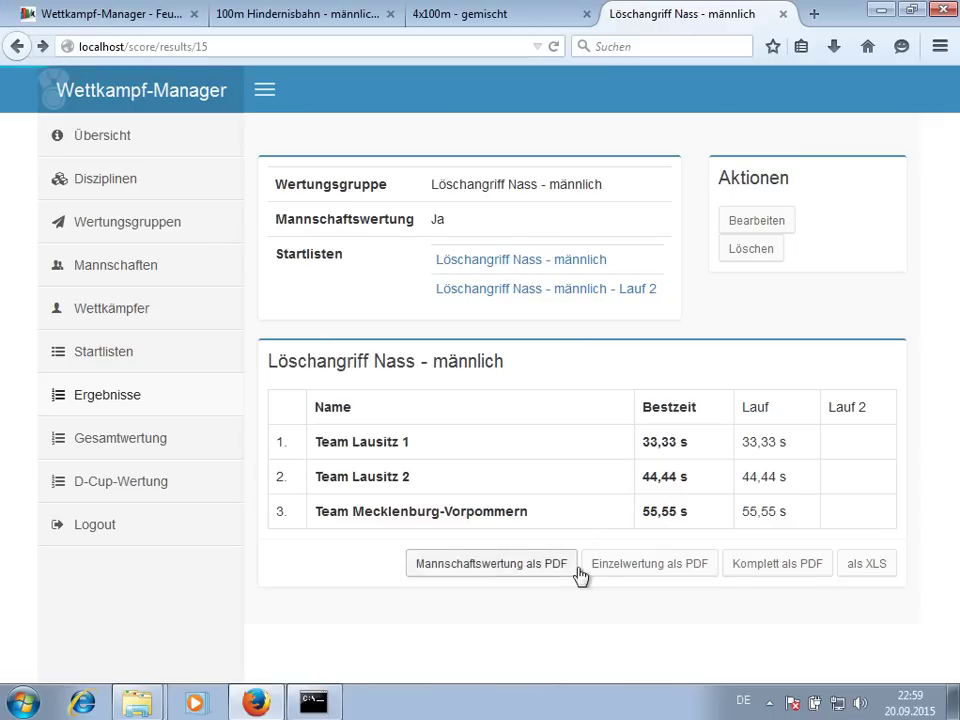
{"action": "left_click", "coordinate": [621, 566]}
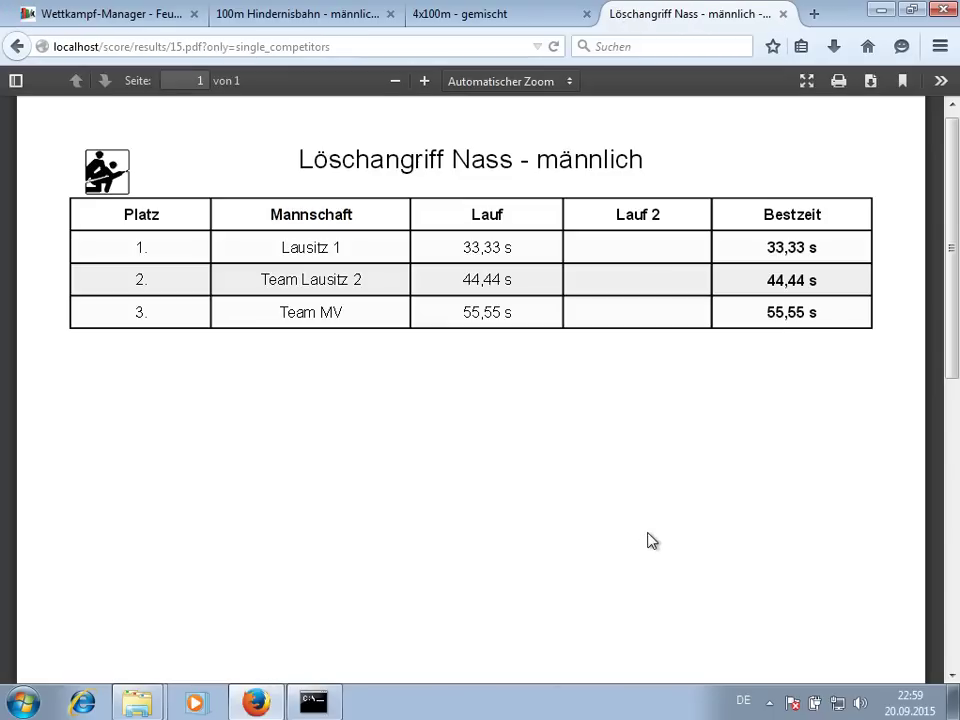
{"action": "left_click", "coordinate": [10, 48]}
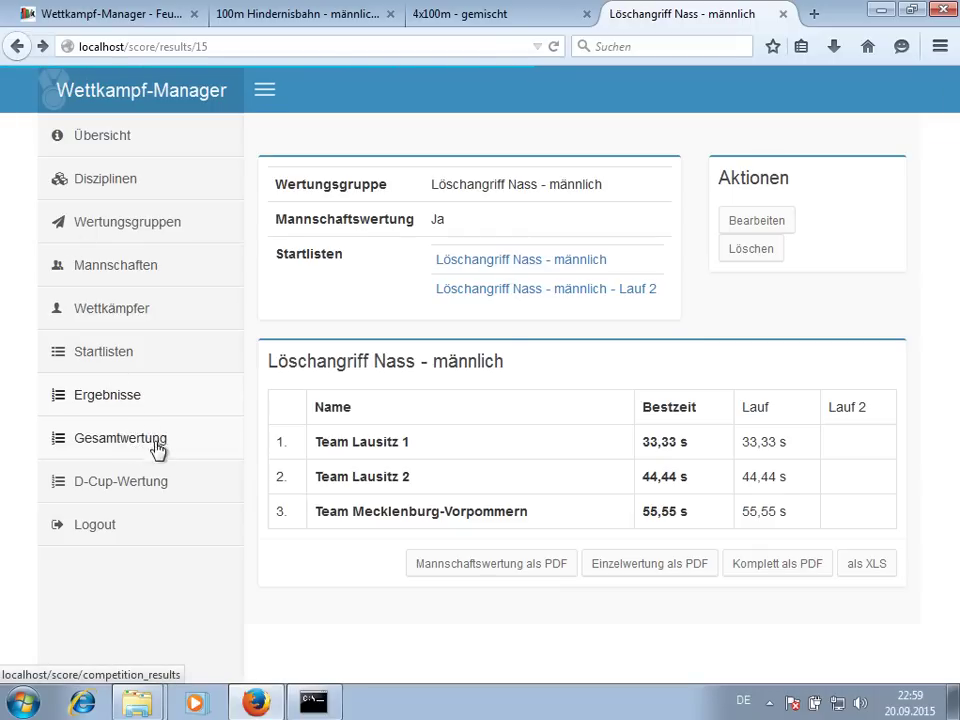
{"action": "left_click", "coordinate": [170, 441]}
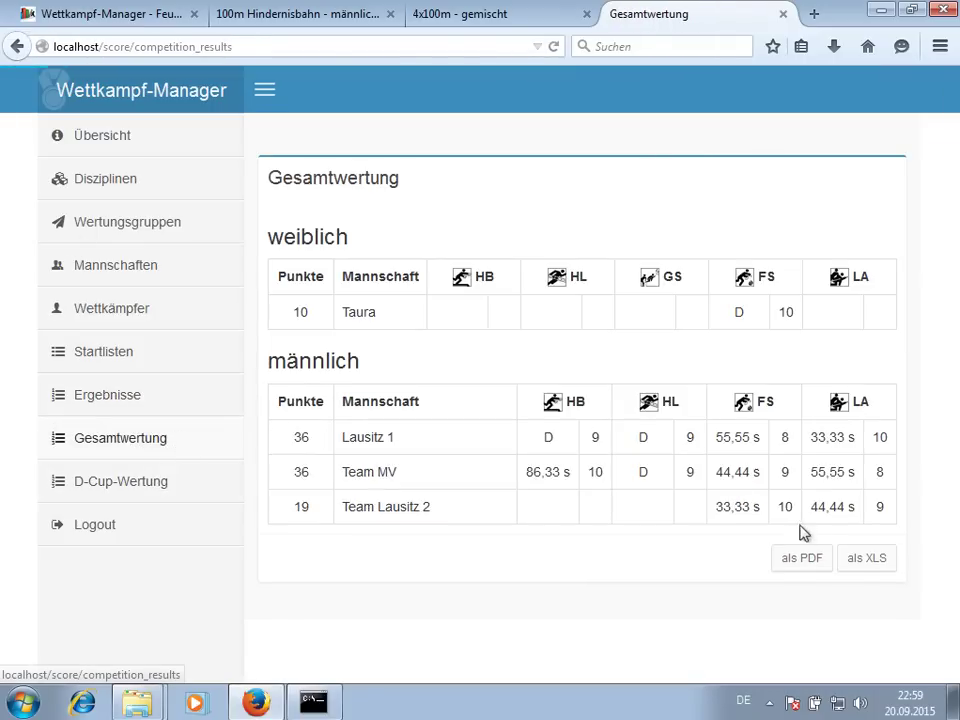
- Preview the overall ranking as a two-page PDF and return to the ranking page
{"action": "left_click", "coordinate": [810, 568]}
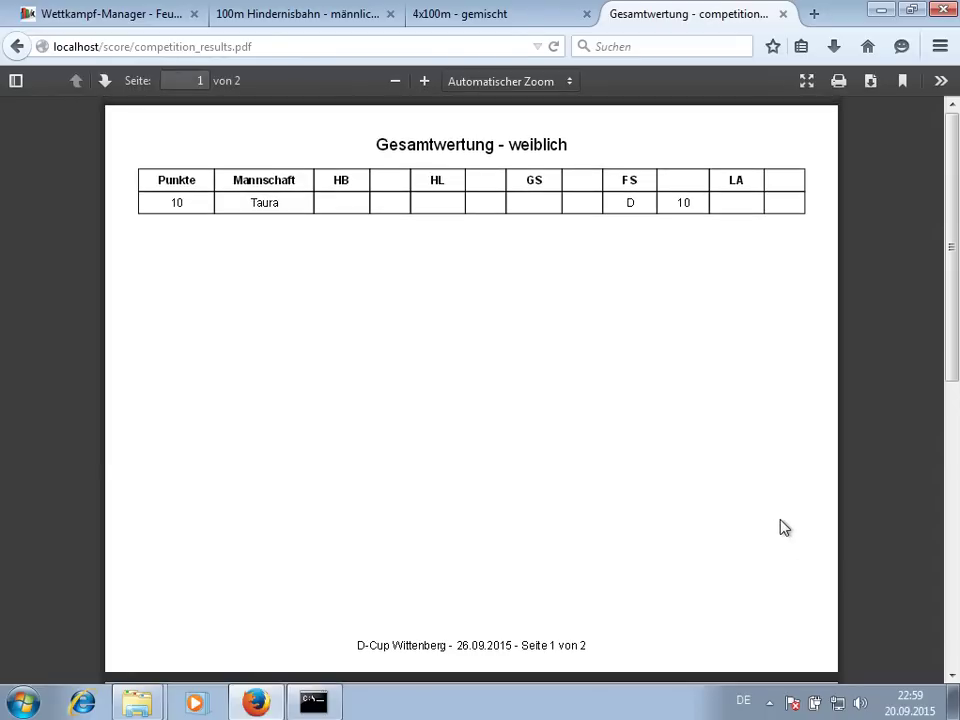
{"action": "scroll", "coordinate": [458, 412], "scroll_direction": "down", "scroll_amount": 5}
{"action": "scroll", "coordinate": [458, 412], "scroll_direction": "down", "scroll_amount": 3}
{"action": "left_click", "coordinate": [17, 46]}
- Glance at the D-Cup ranking, then export the overall ranking as gesamtwertung.xlsx without opening it
{"action": "left_click", "coordinate": [103, 488]}
{"action": "left_click", "coordinate": [128, 458]}
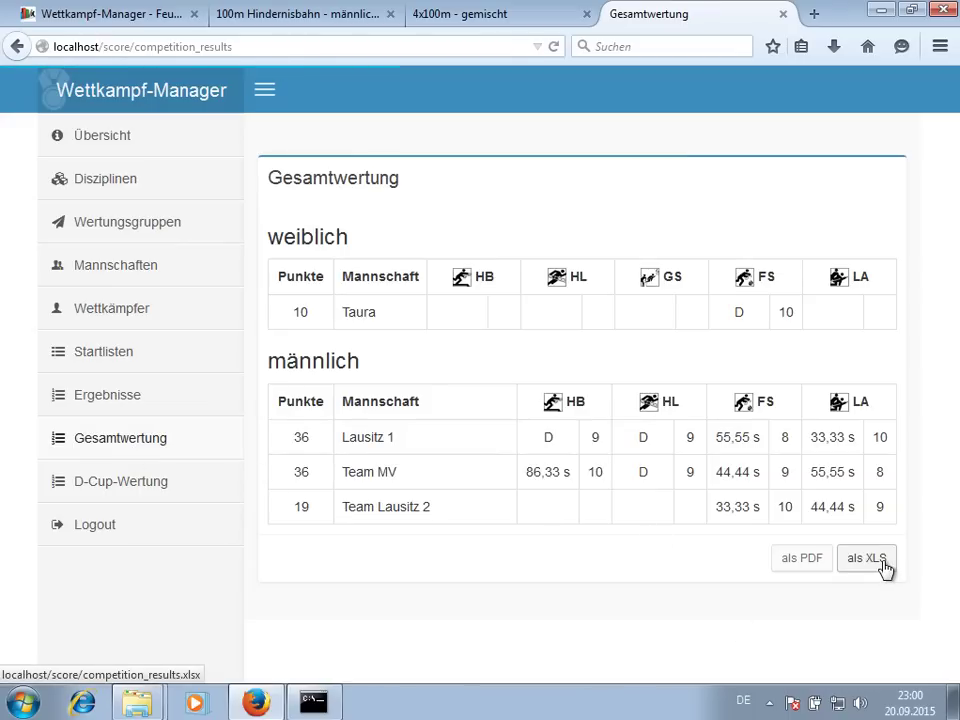
{"action": "left_click", "coordinate": [884, 565]}
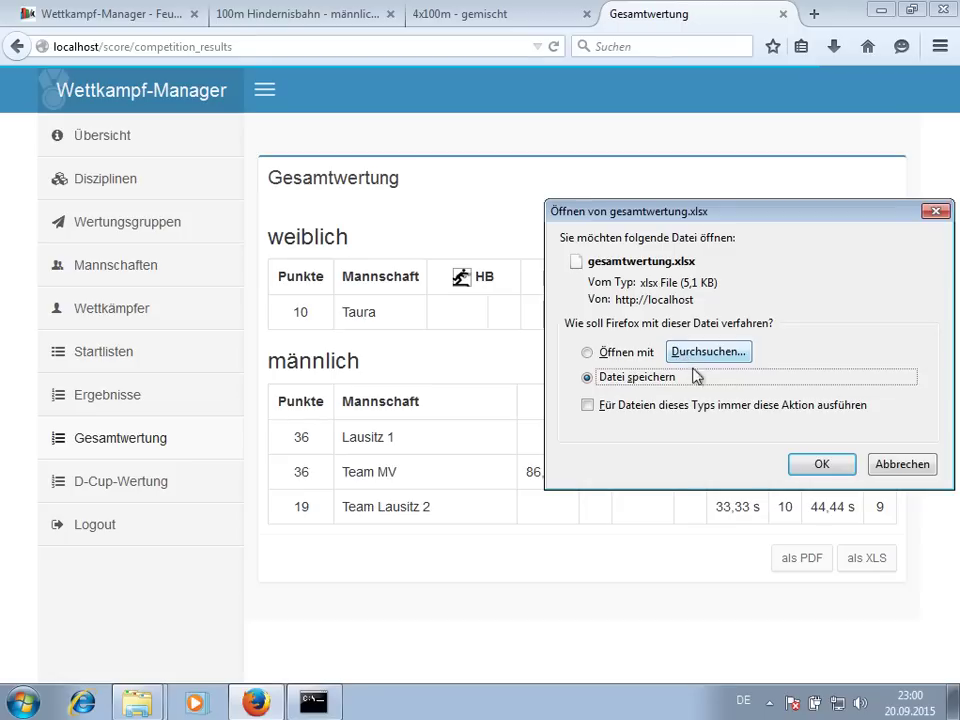
{"action": "left_click", "coordinate": [900, 468]}
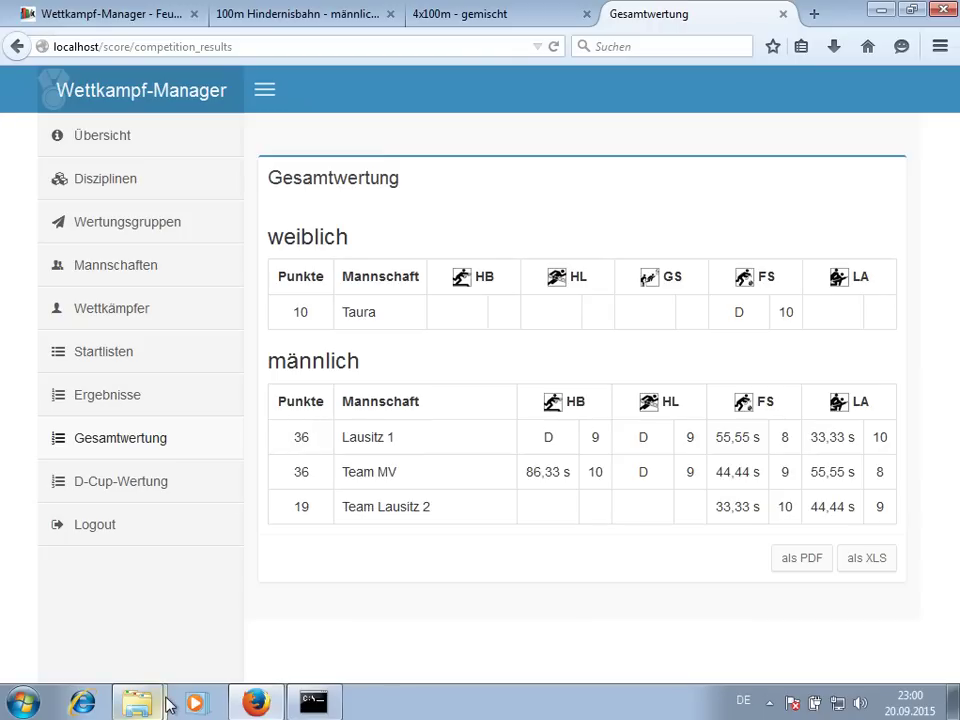
{"action": "mouse_move", "coordinate": [168, 704]}
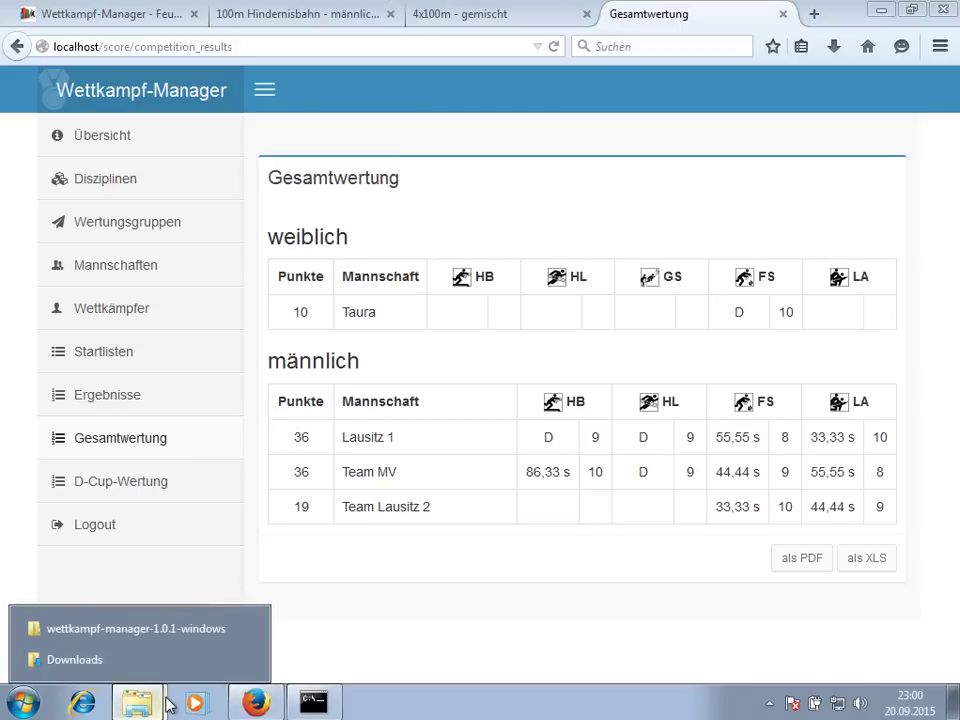
{"action": "left_click", "coordinate": [144, 632]}
{"action": "left_click", "coordinate": [394, 429]}
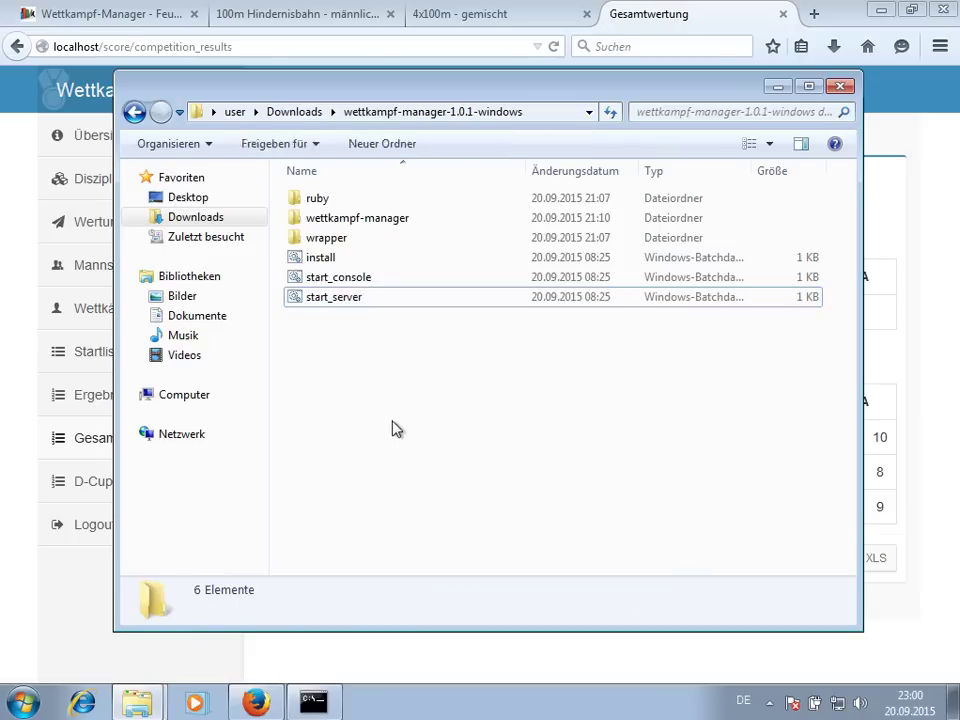
{"action": "double_click", "coordinate": [364, 226]}
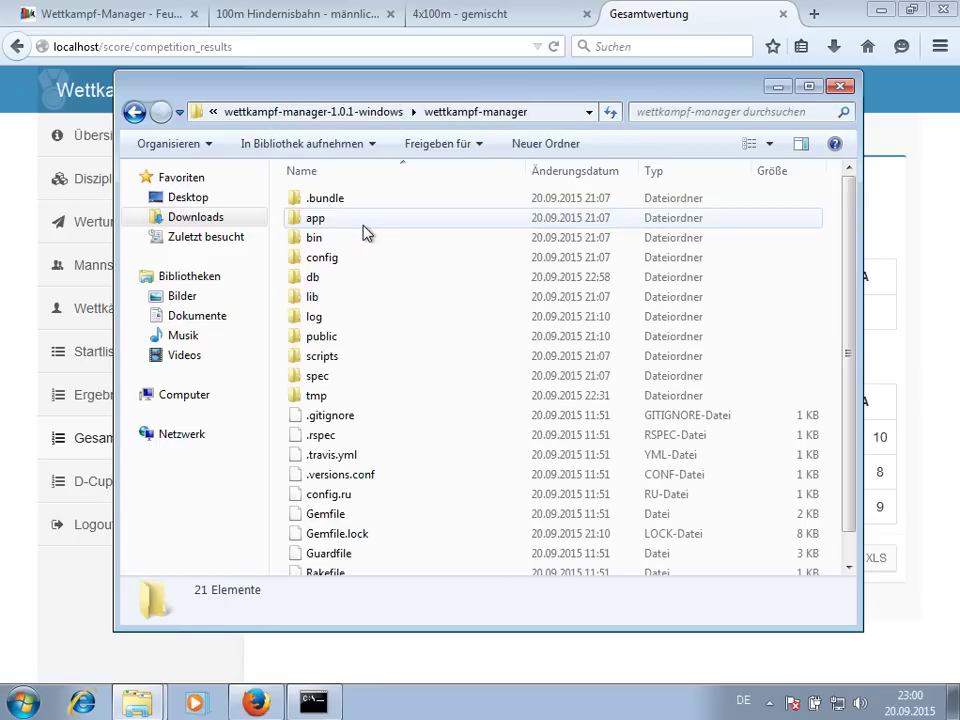
{"action": "double_click", "coordinate": [320, 322]}
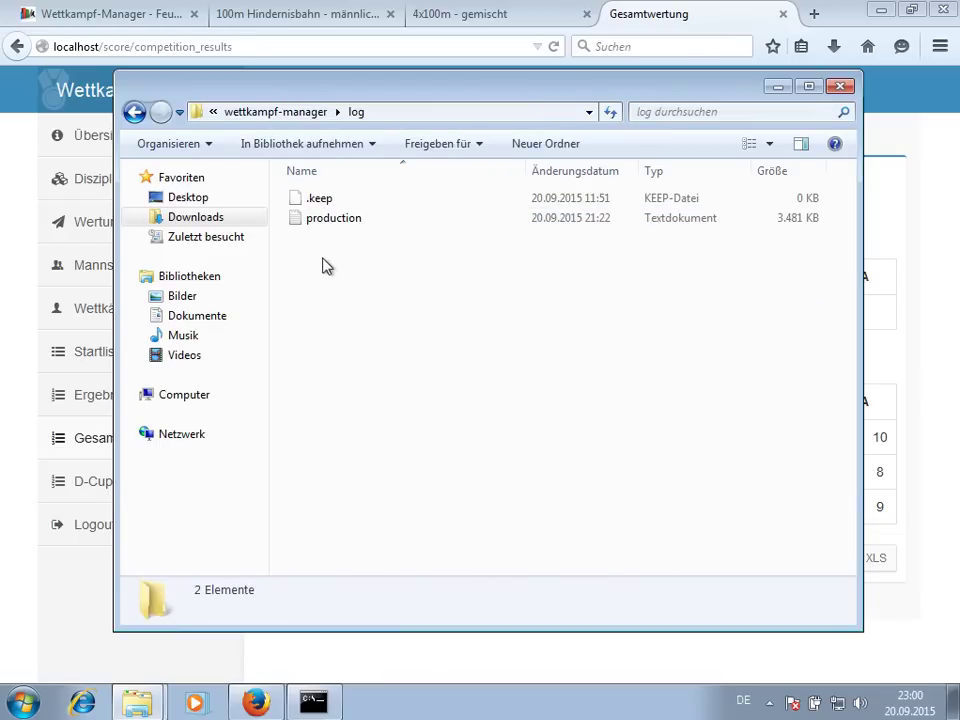
{"action": "left_click", "coordinate": [334, 218]}
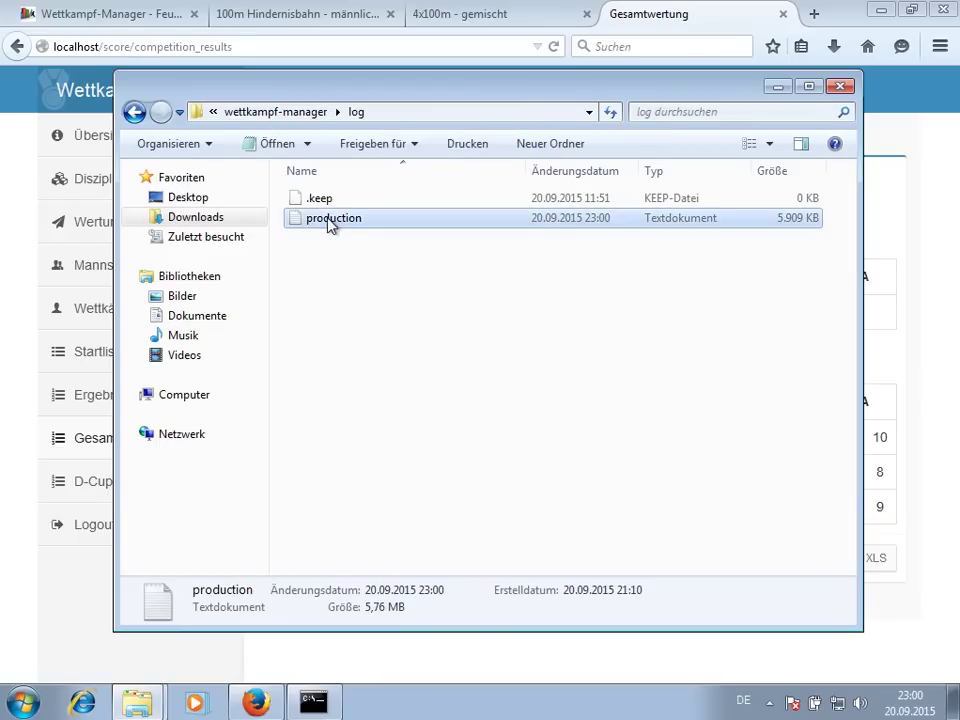
{"action": "left_click", "coordinate": [296, 113]}
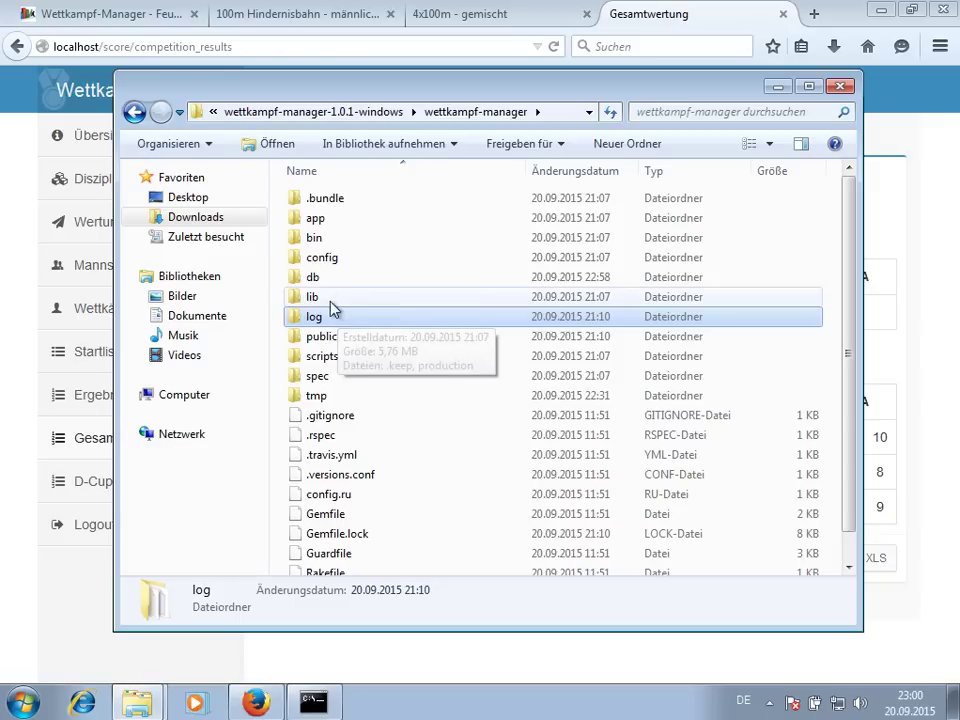
{"action": "double_click", "coordinate": [328, 283]}
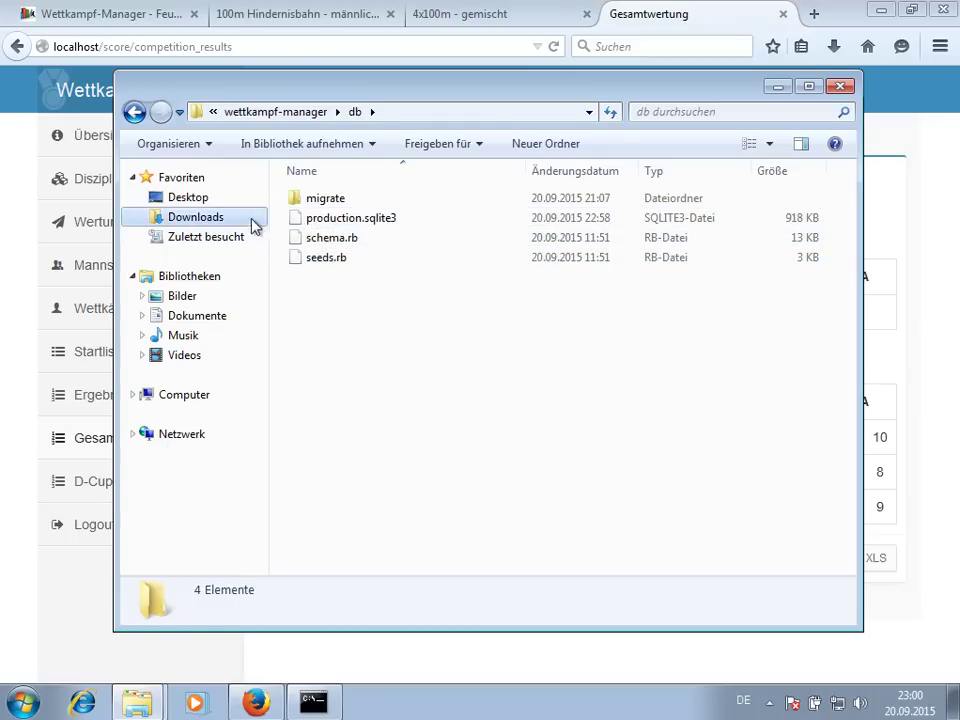
{"action": "left_click", "coordinate": [13, 303]}
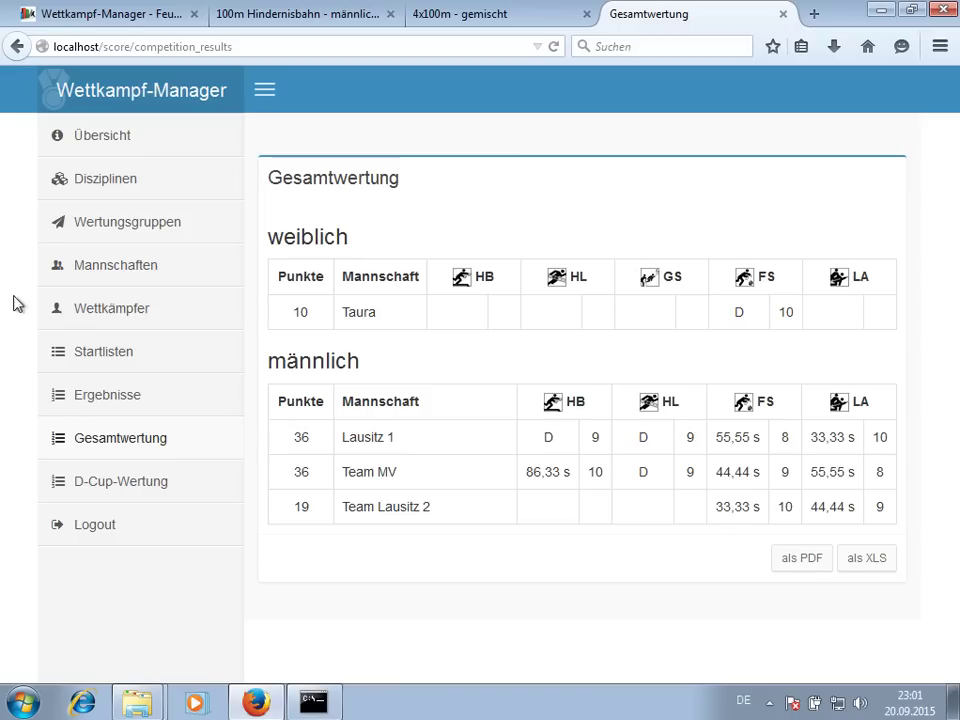